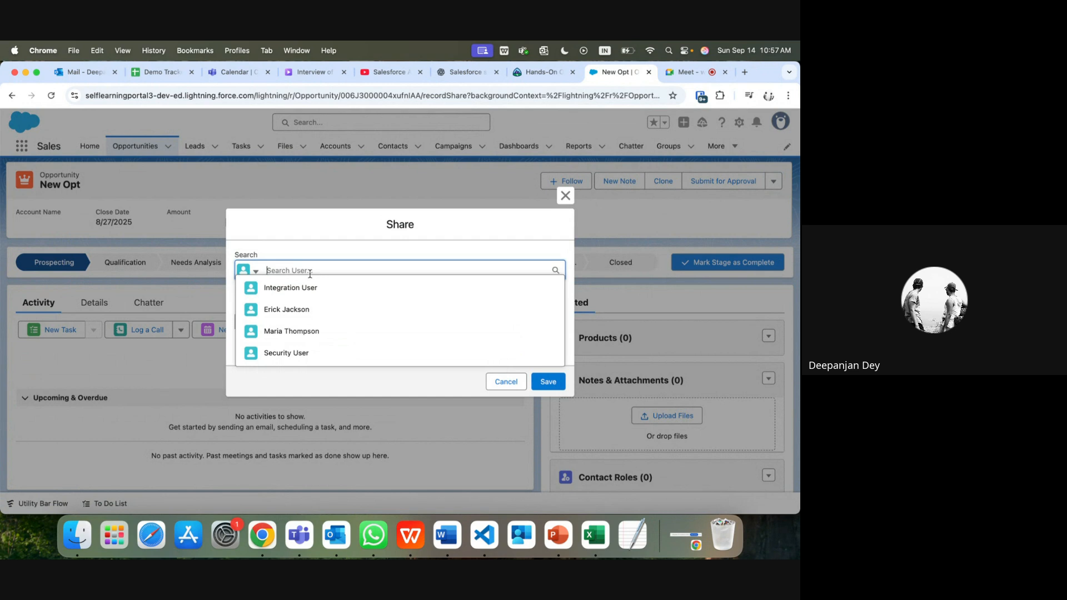
Step: Dismiss the user suggestions and close the New Opt Share dialog
left_click(304, 238)
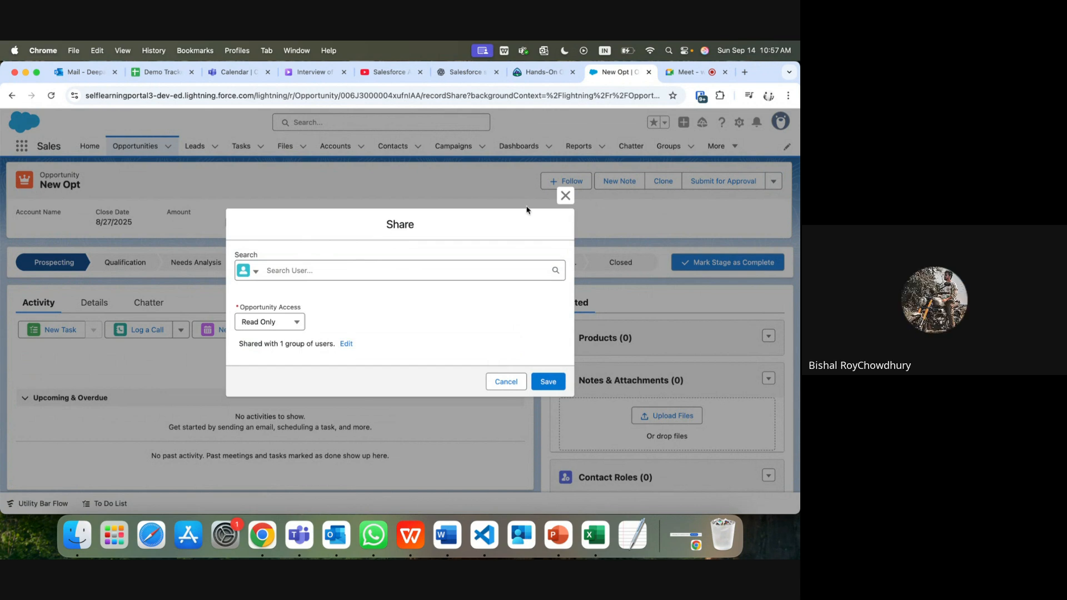
left_click(565, 196)
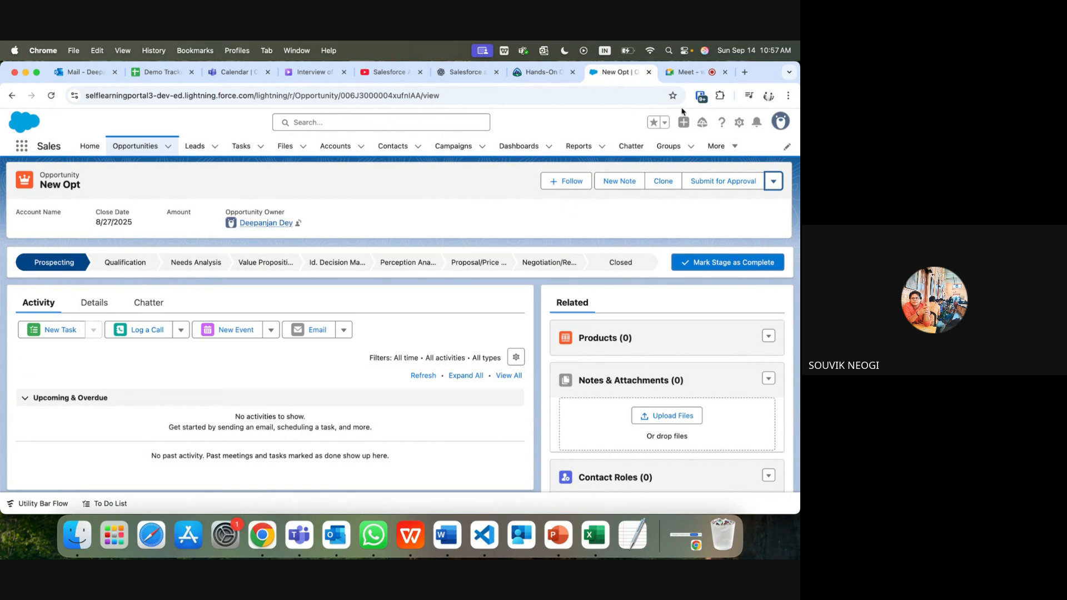
Step: Open Setup in a new tab, filter Quick Find to 'user', open Users and start a New User
left_click(739, 123)
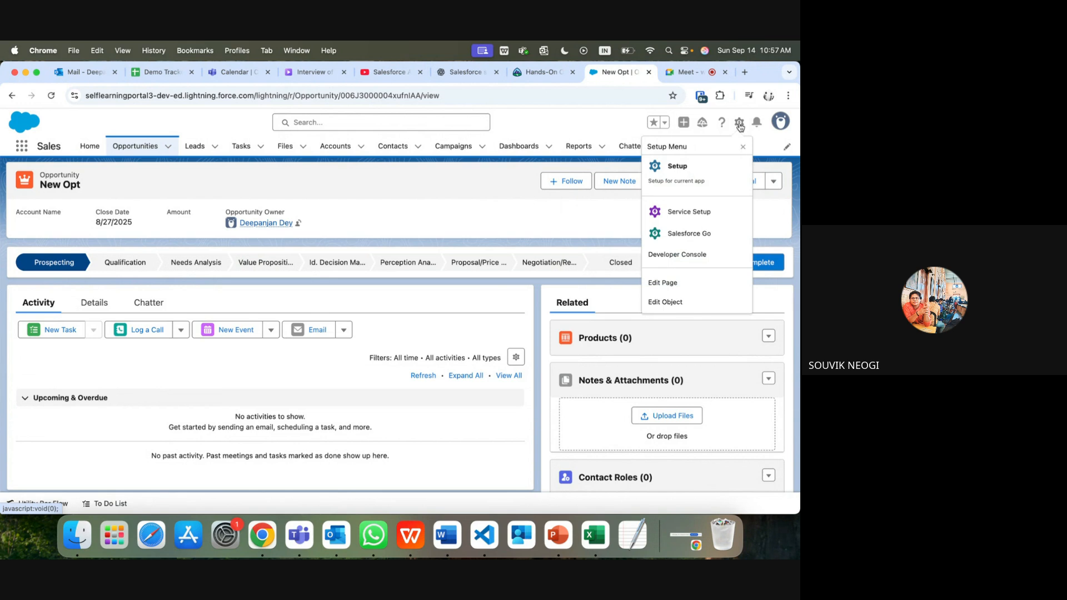
left_click(691, 166)
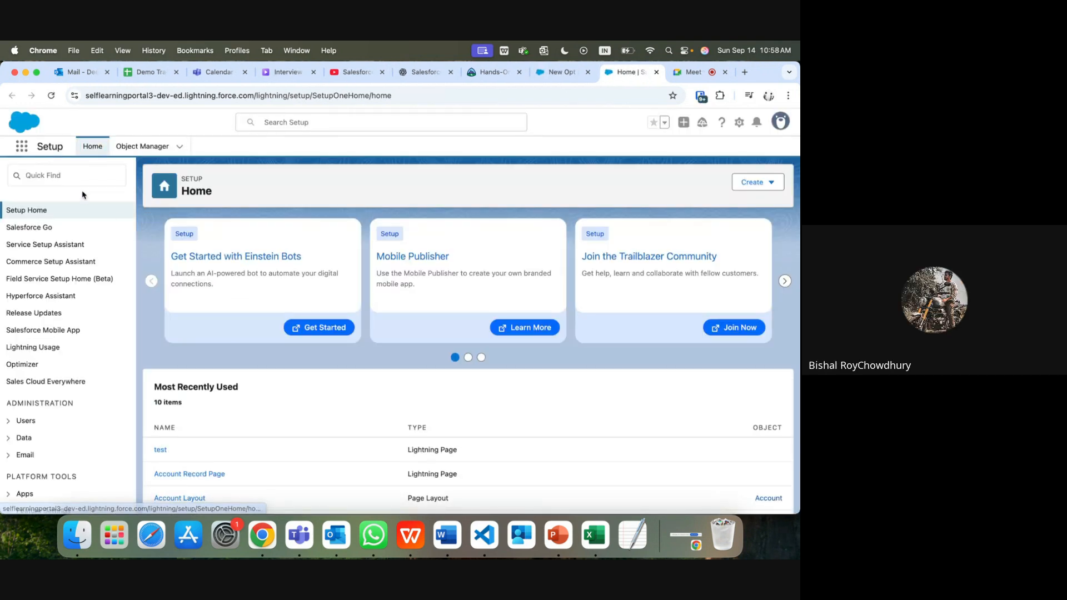
left_click(69, 173)
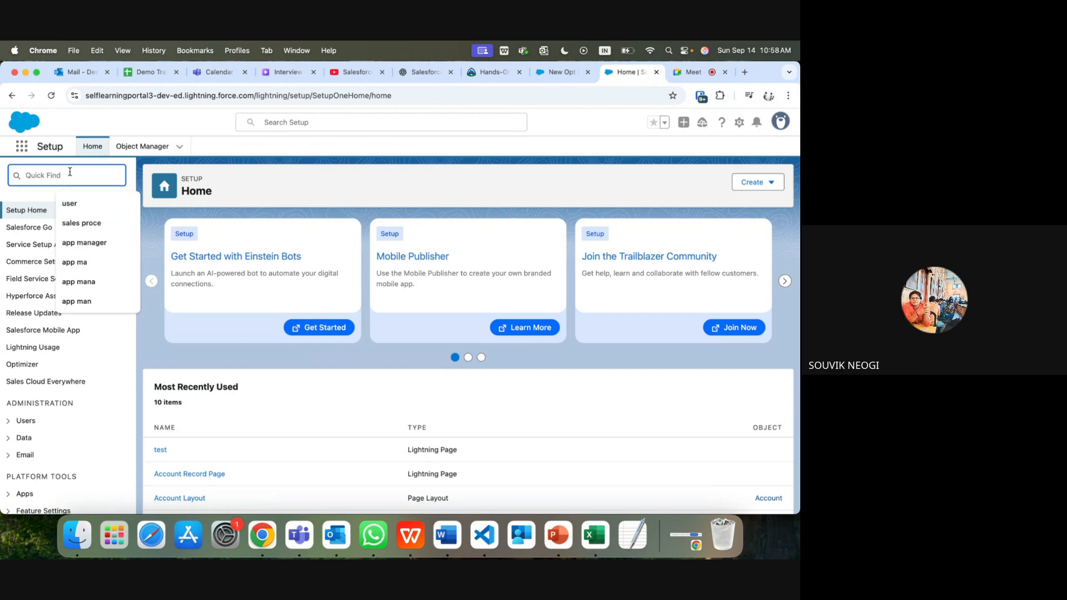
left_click(72, 205)
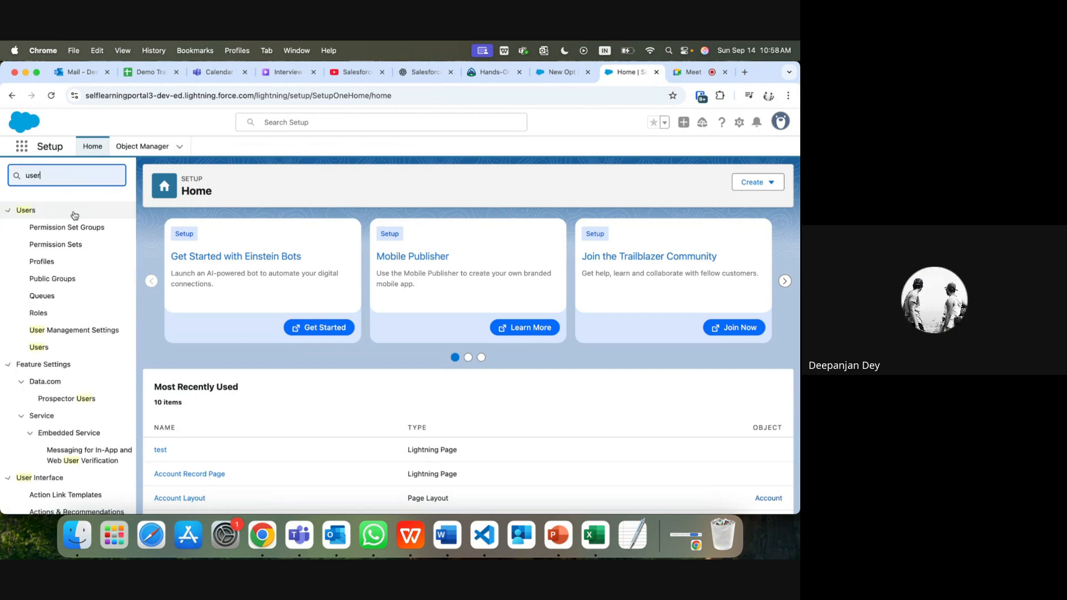
left_click(41, 347)
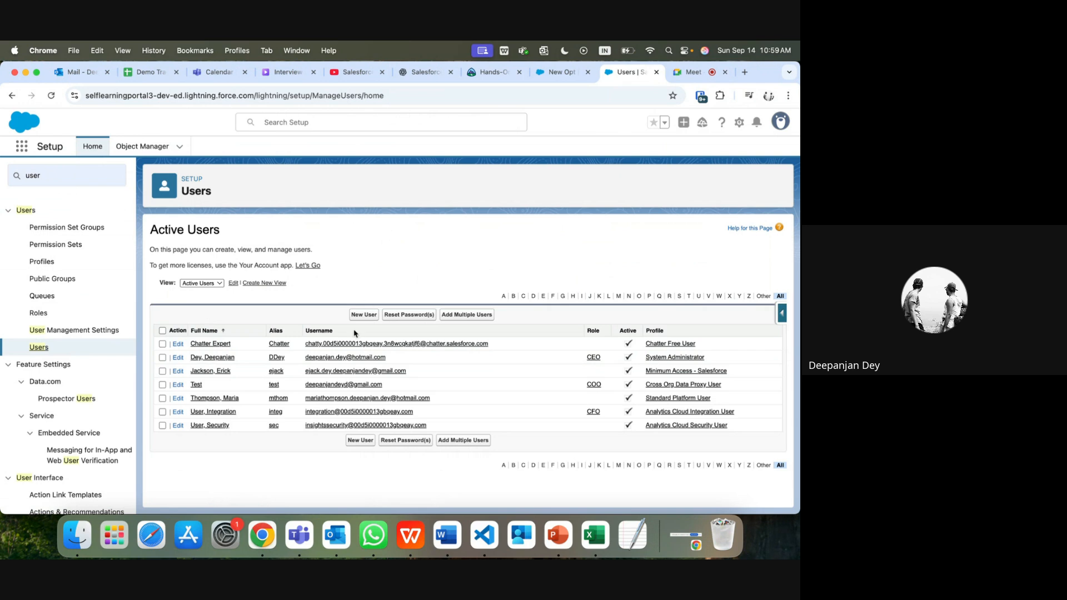
left_click(364, 315)
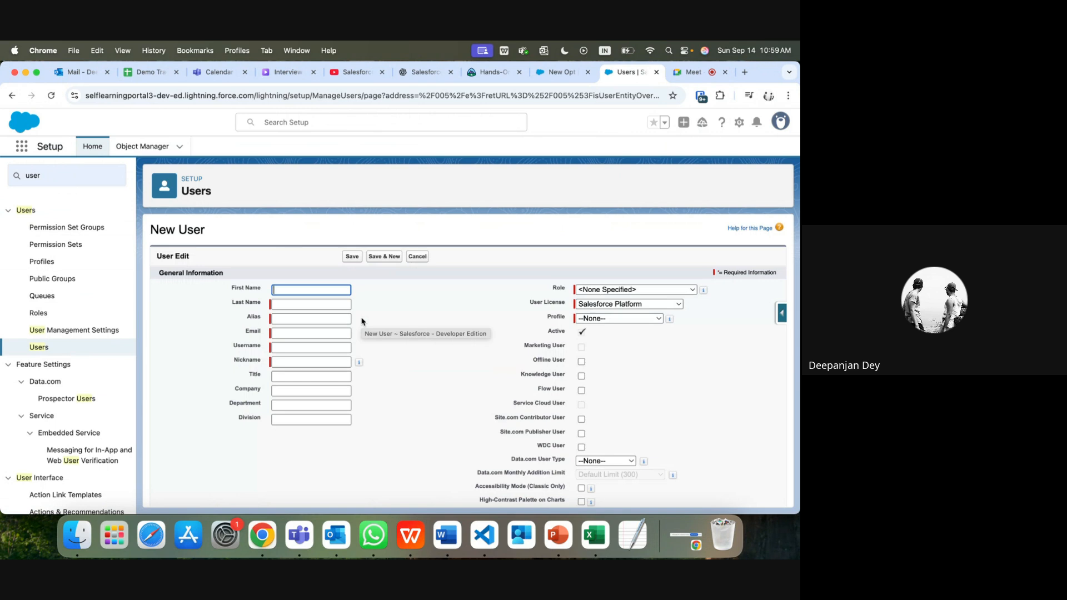
Step: Visit the Last Name and Alias fields, unmute in the Meet call, then return to the form
left_click(298, 303)
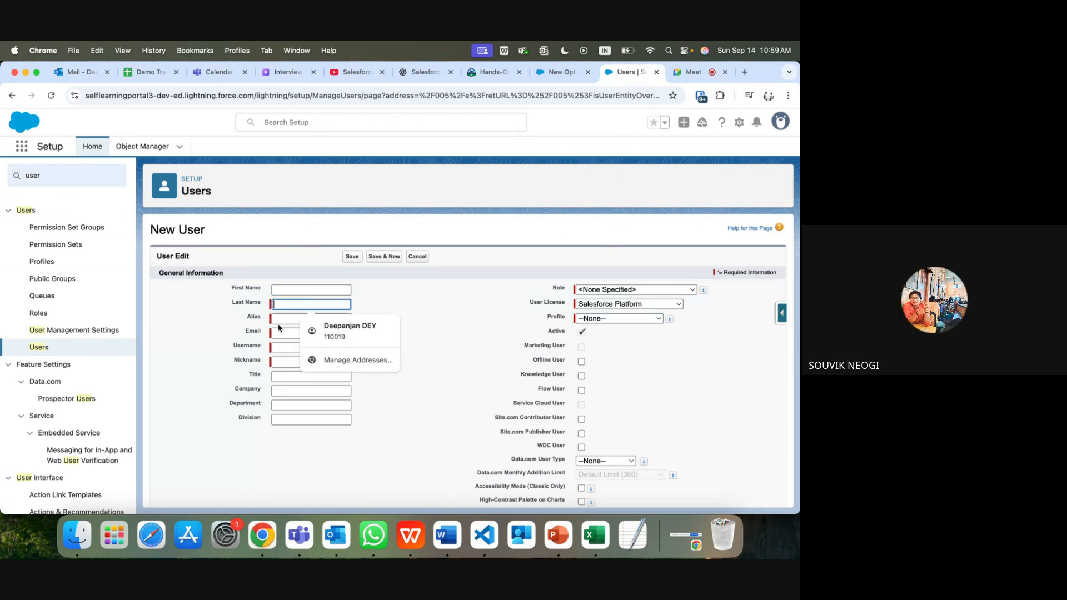
left_click(280, 319)
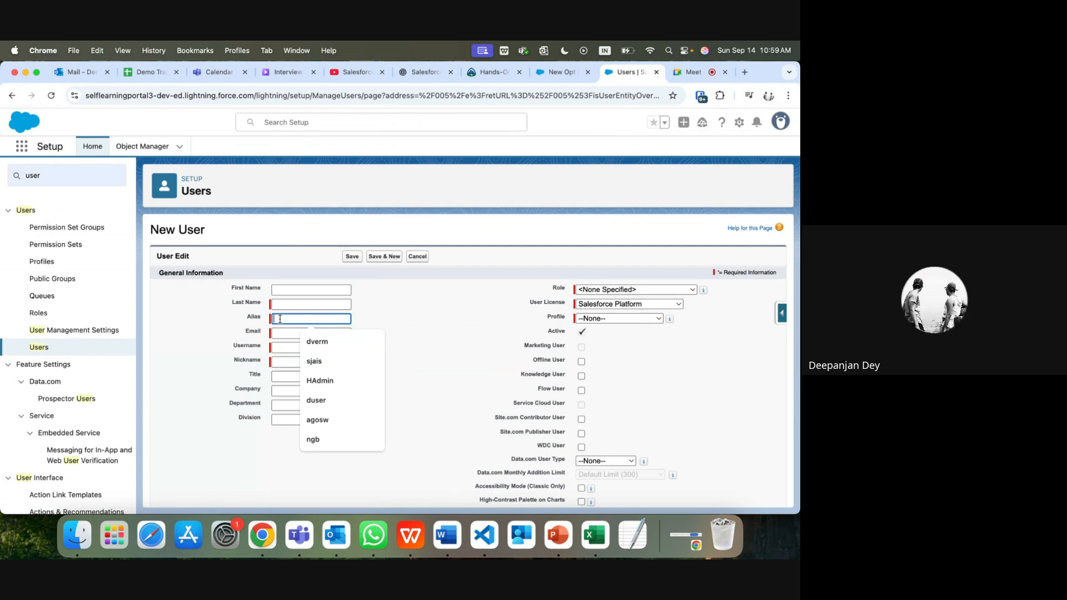
left_click(707, 73)
left_click(282, 495)
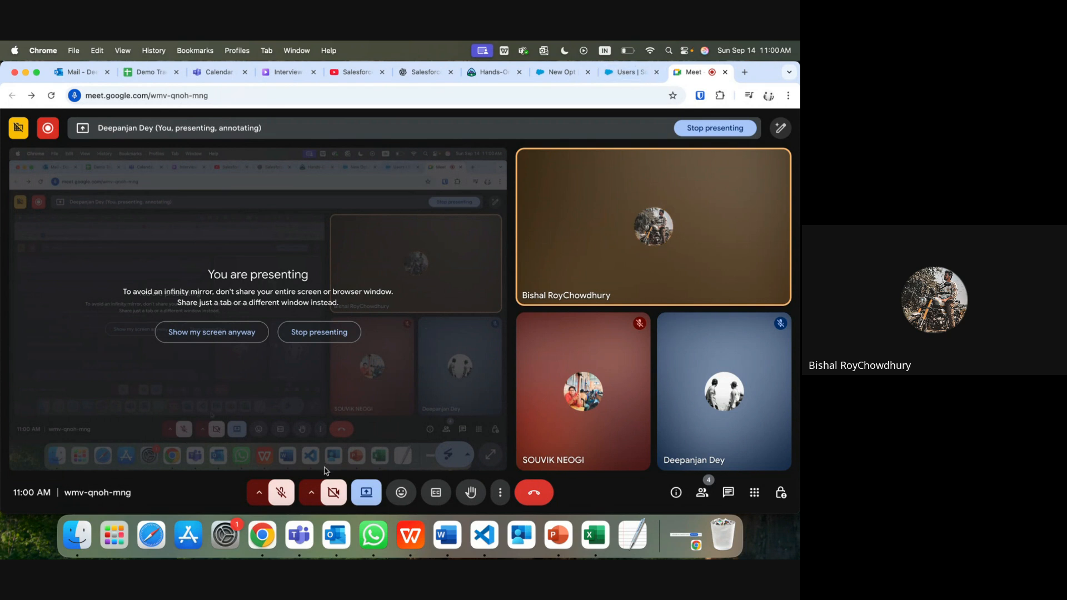
left_click(279, 501)
left_click(629, 73)
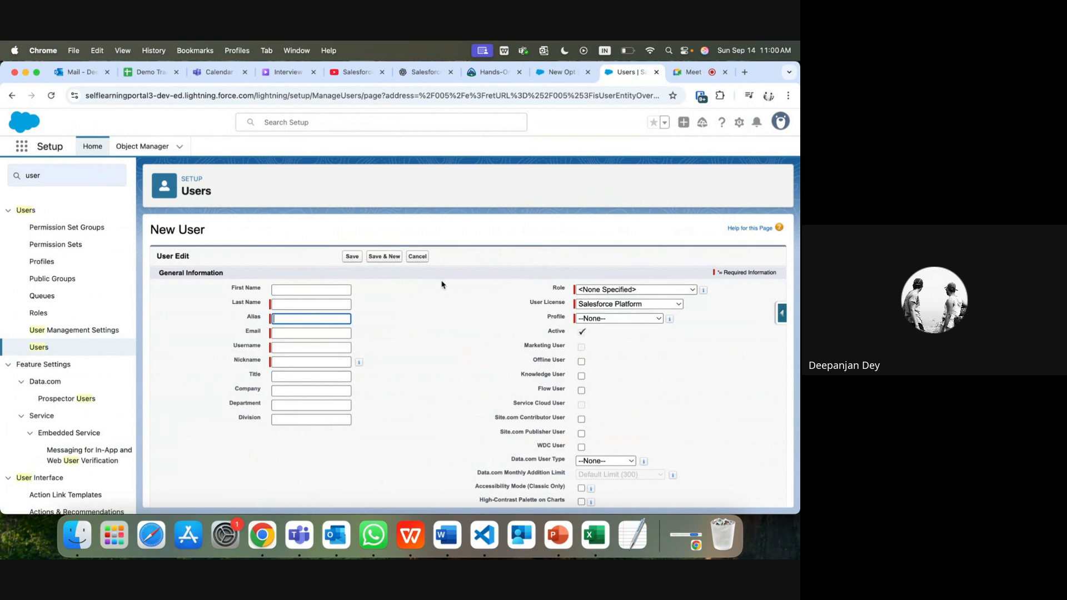
Step: Keep Salesforce Platform licence, review the Profile list, then cancel the New User form
left_click(611, 305)
left_click(407, 312)
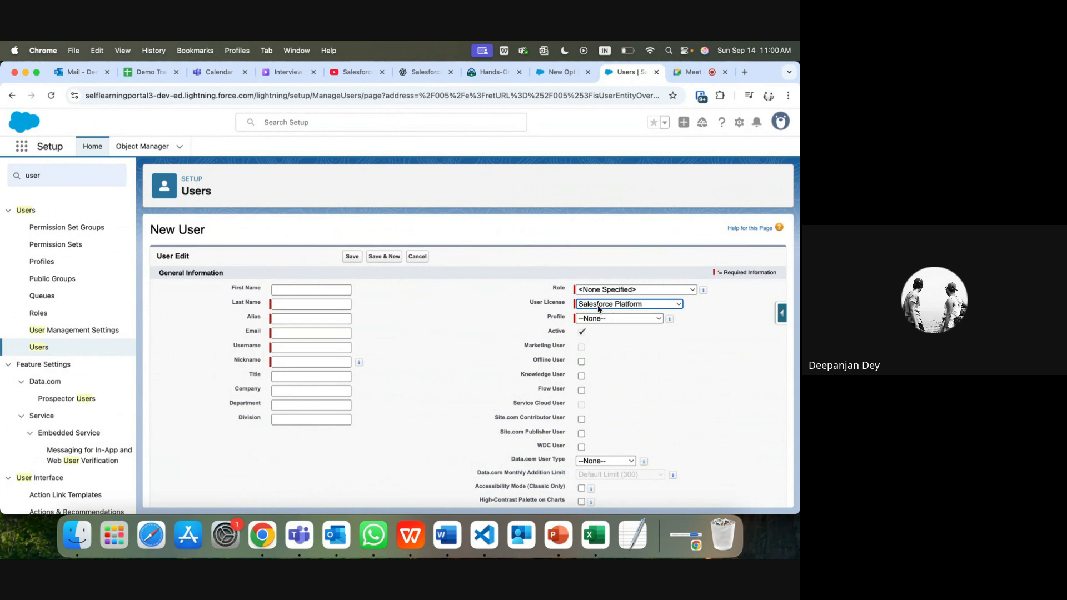
left_click(600, 320)
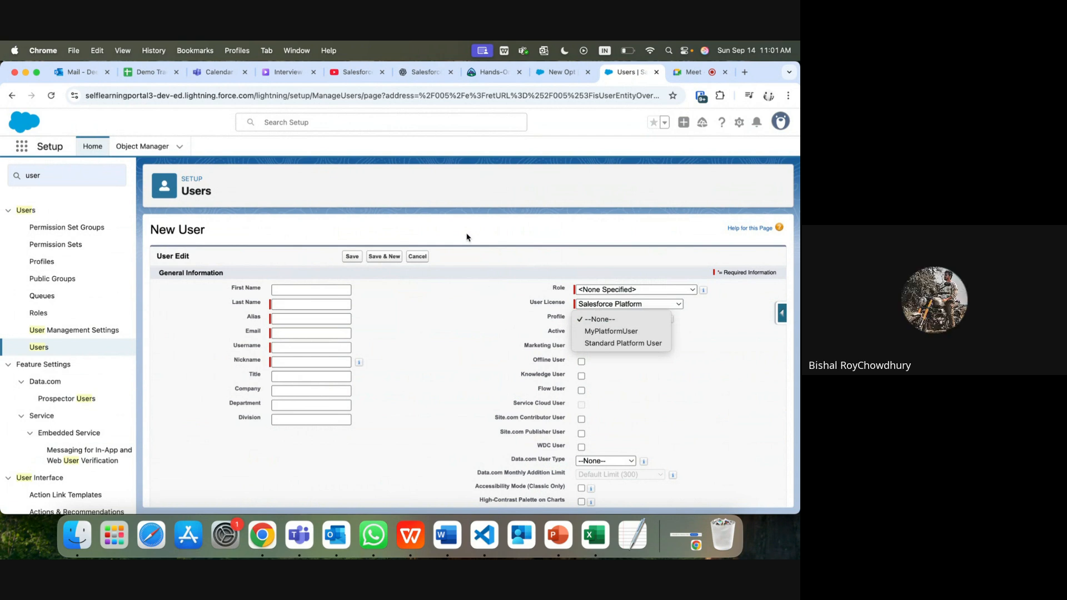
left_click(421, 260)
left_click(418, 257)
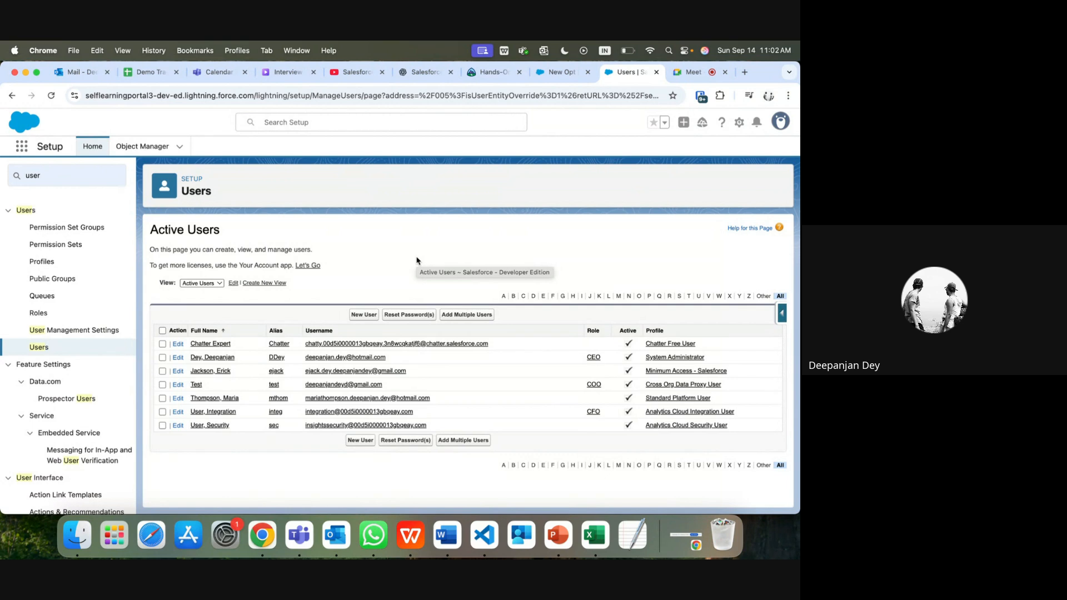
Step: Start a New User again, review the profiles, and cancel back to Active Users
left_click(364, 315)
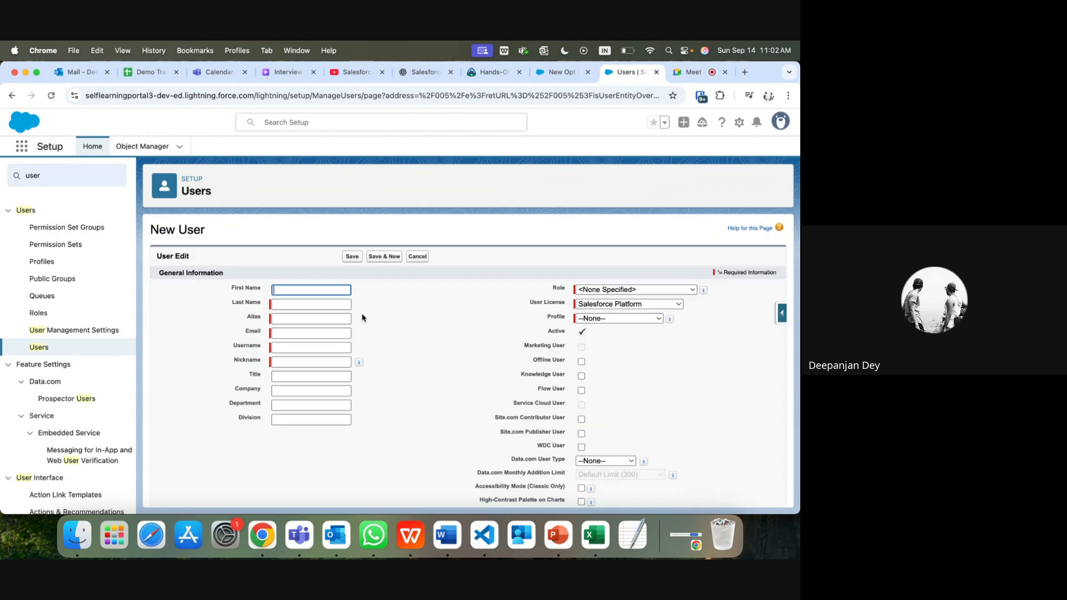
left_click(626, 319)
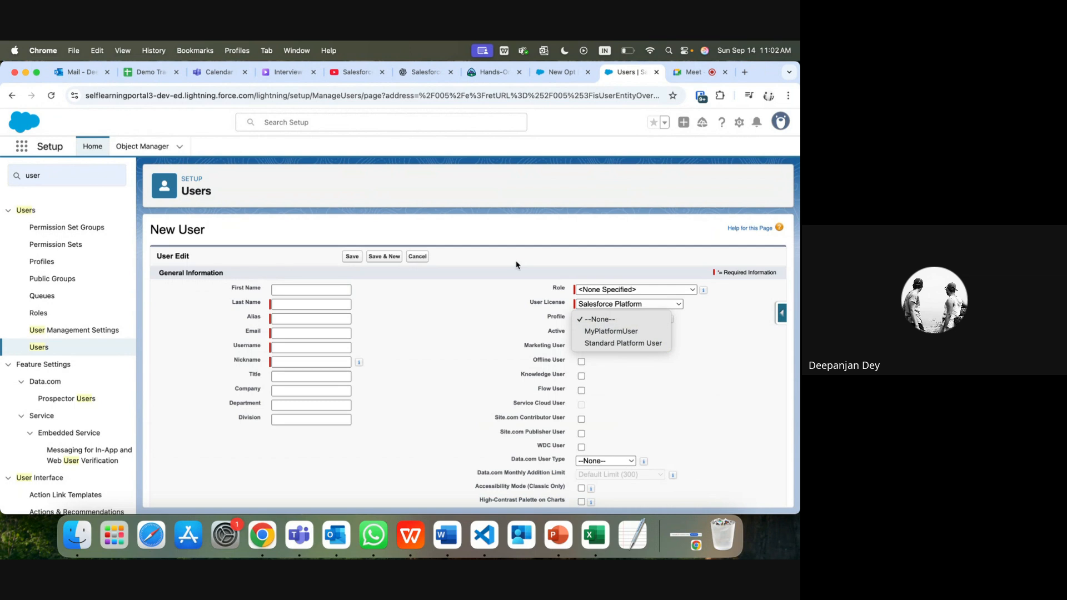
left_click(419, 259)
left_click(418, 258)
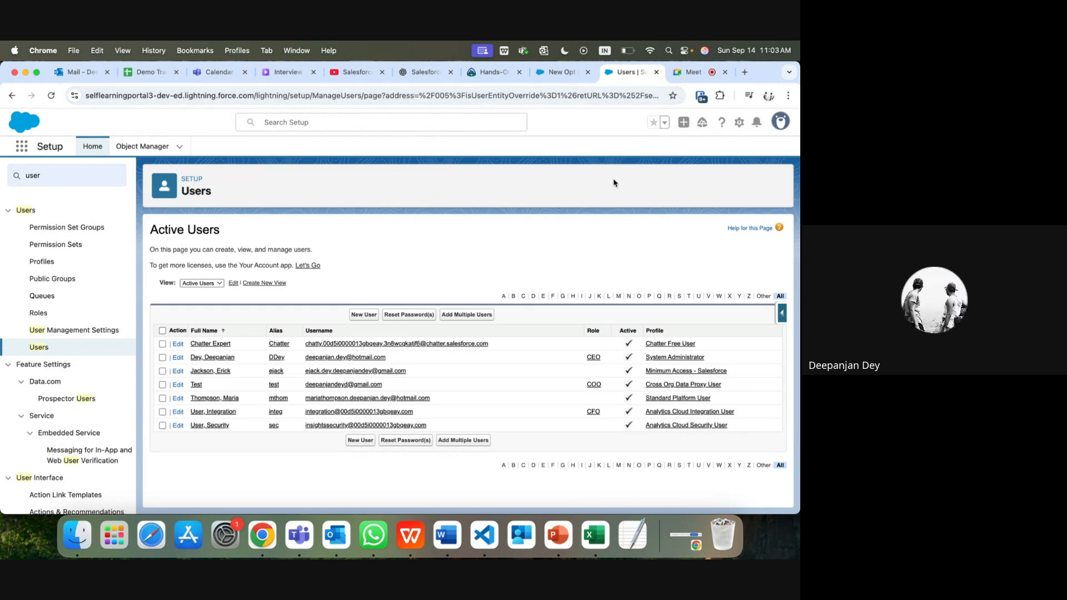
Step: Open the Sharing dialog from the New Opt record's actions dropdown
left_click(561, 72)
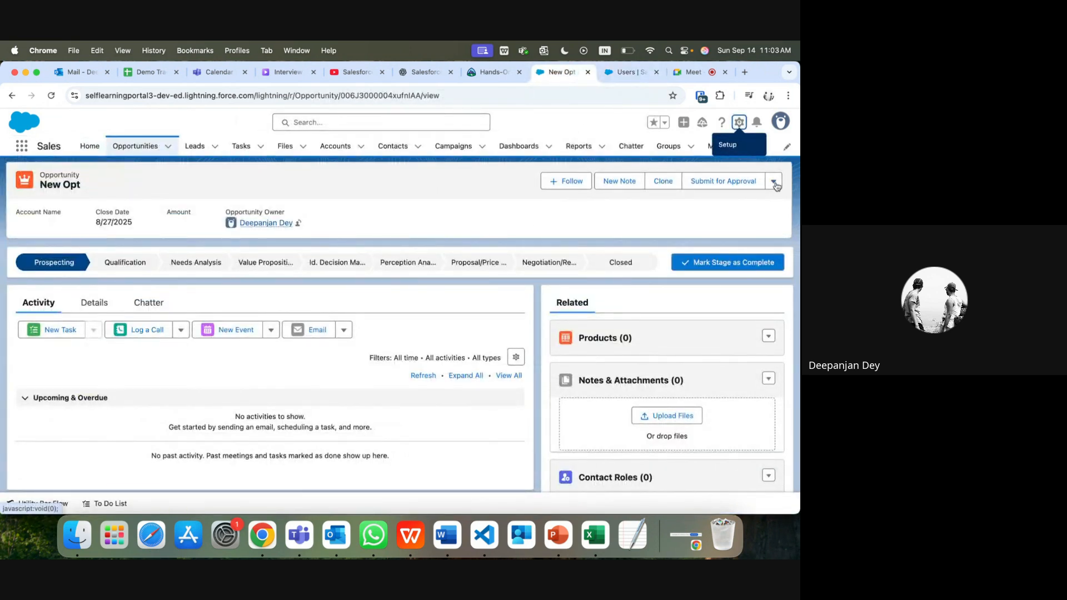
left_click(774, 181)
left_click(744, 261)
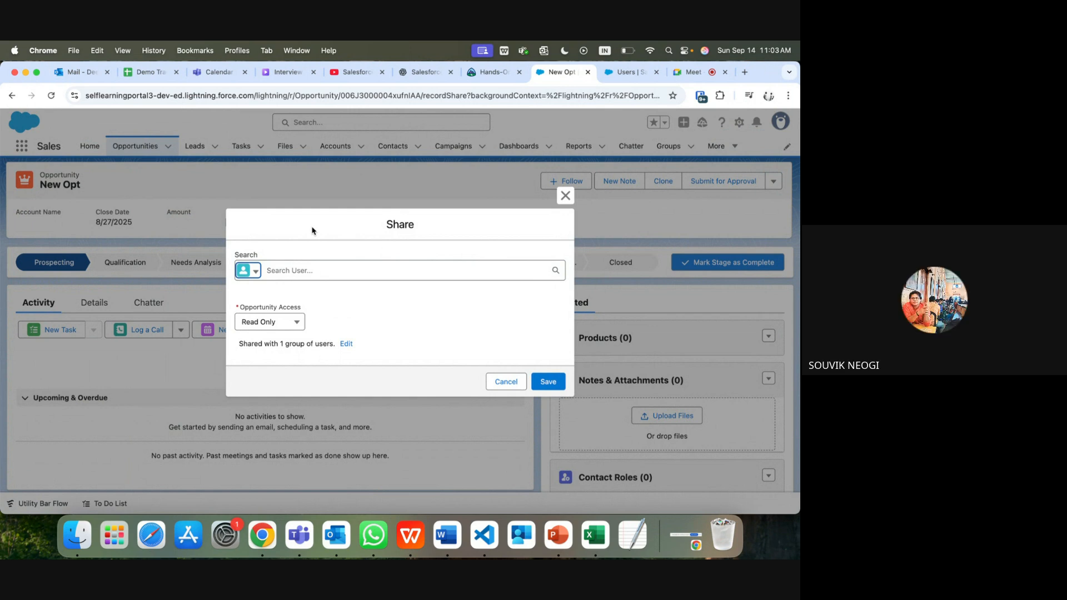
Step: Close the New Opt Share dialog without saving changes
left_click(566, 196)
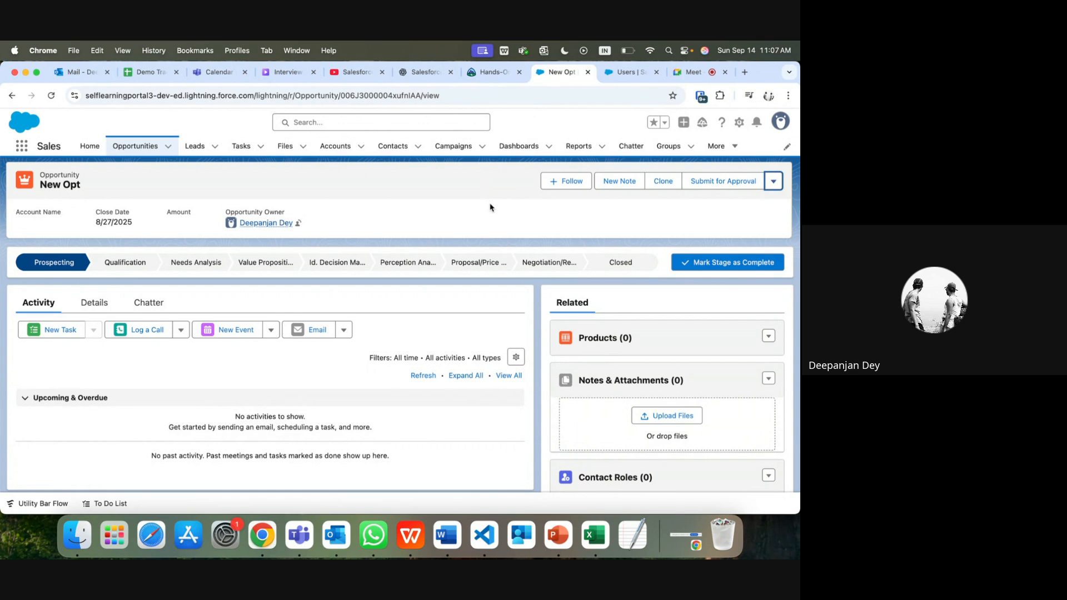
Step: Search Setup for 'sharing', open Sharing Settings and edit the organization-wide defaults
left_click(640, 73)
left_click(68, 171)
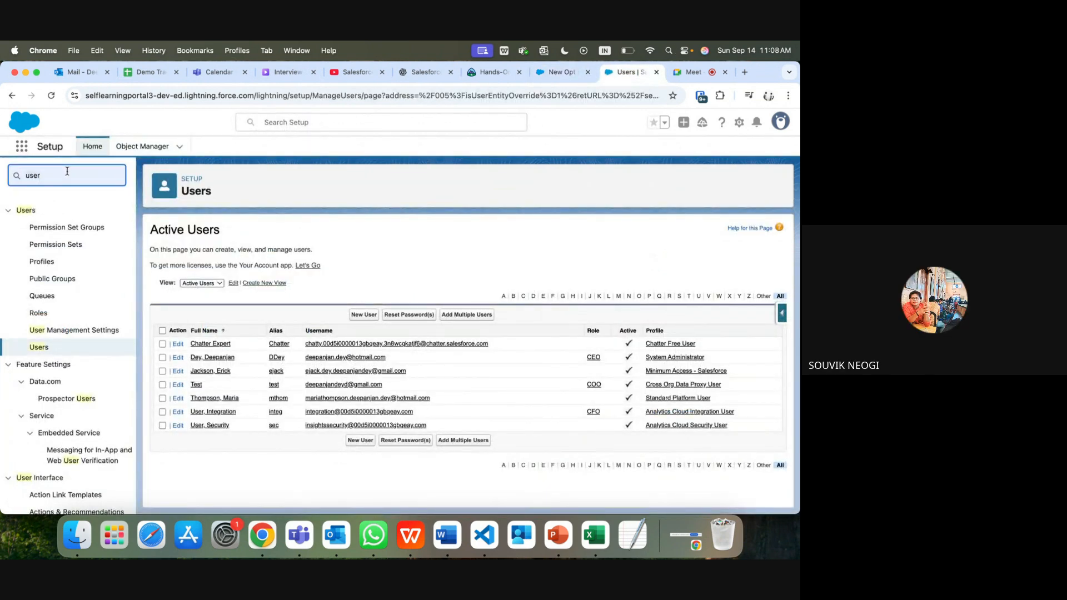
key("super+a")
type("sharing")
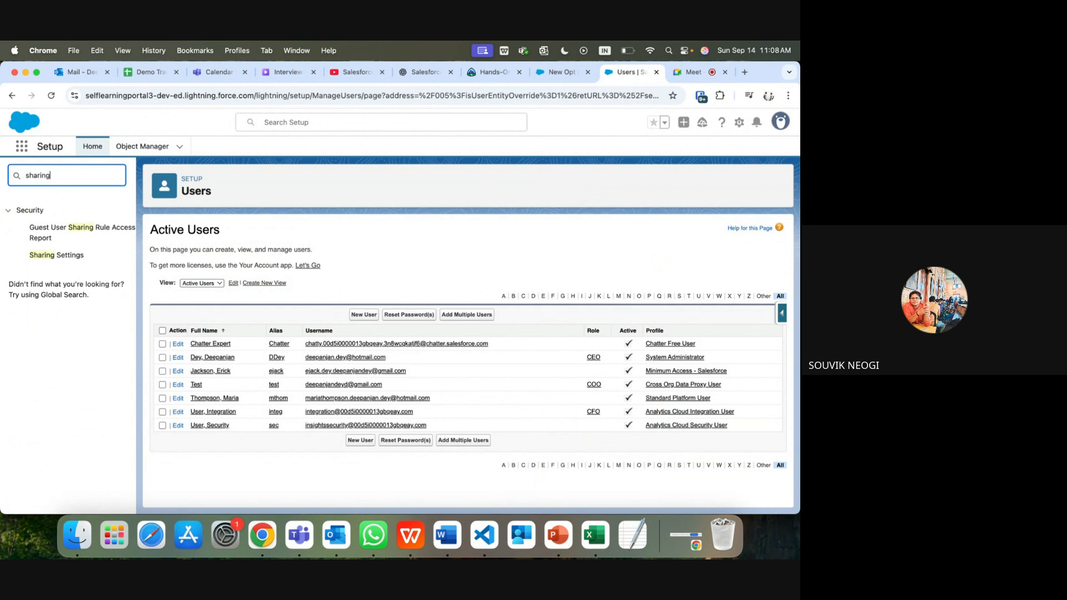
left_click(50, 259)
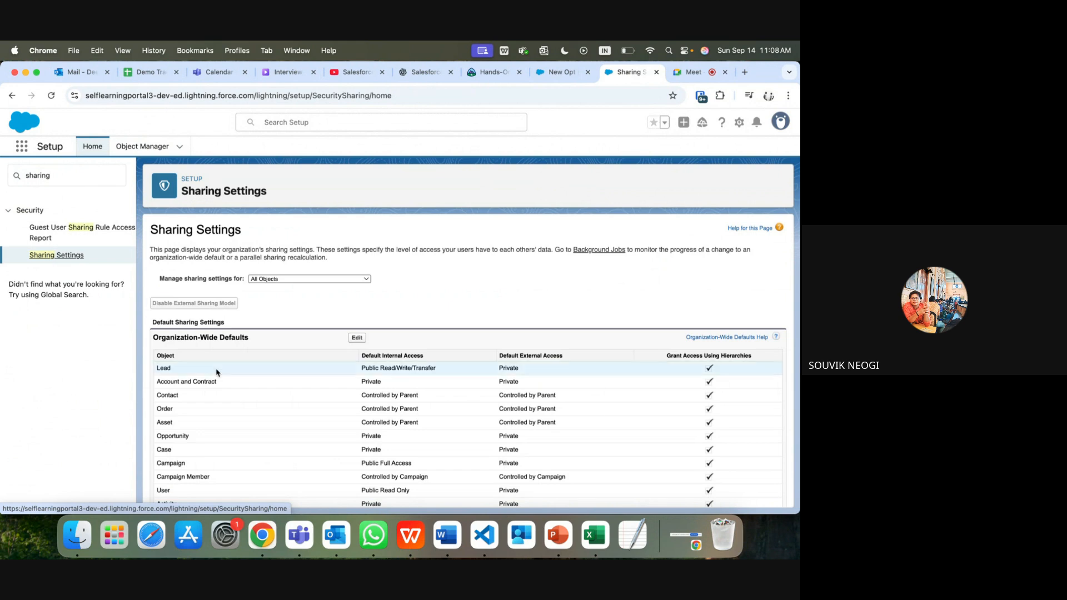
scroll(202, 445, "down", 1)
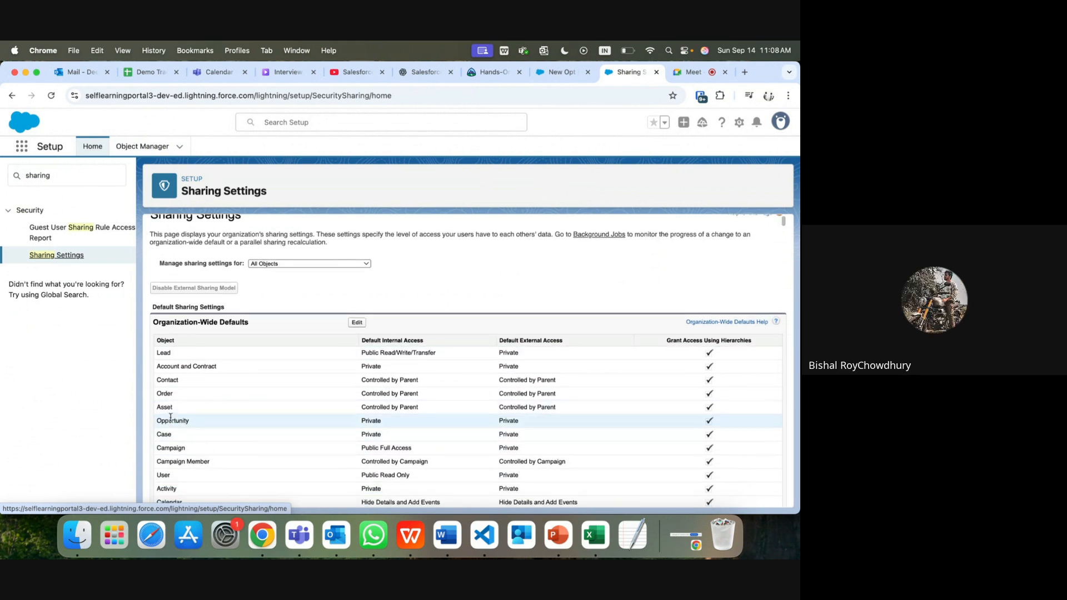
left_click(359, 325)
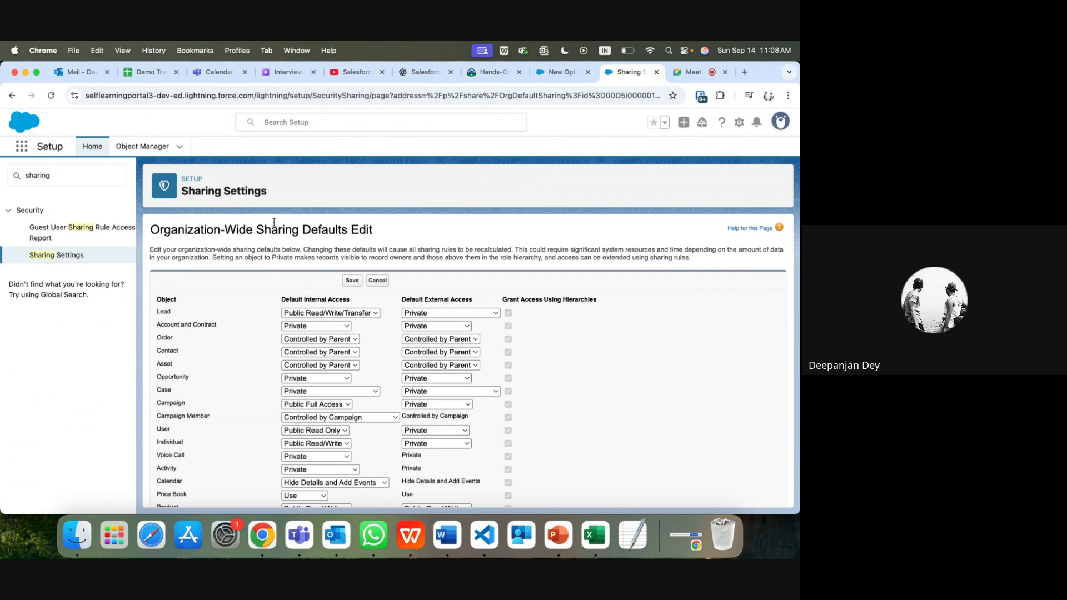
Step: Keep Opportunity default internal access at Private, save, and return to the New Opt record
double_click(158, 377)
left_click(312, 382)
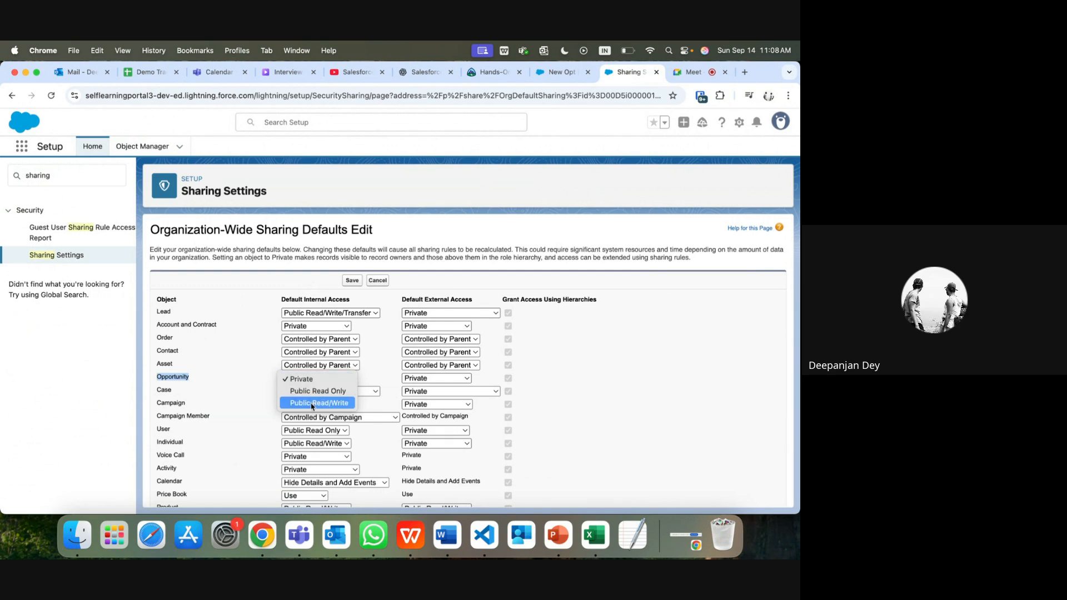
left_click(246, 377)
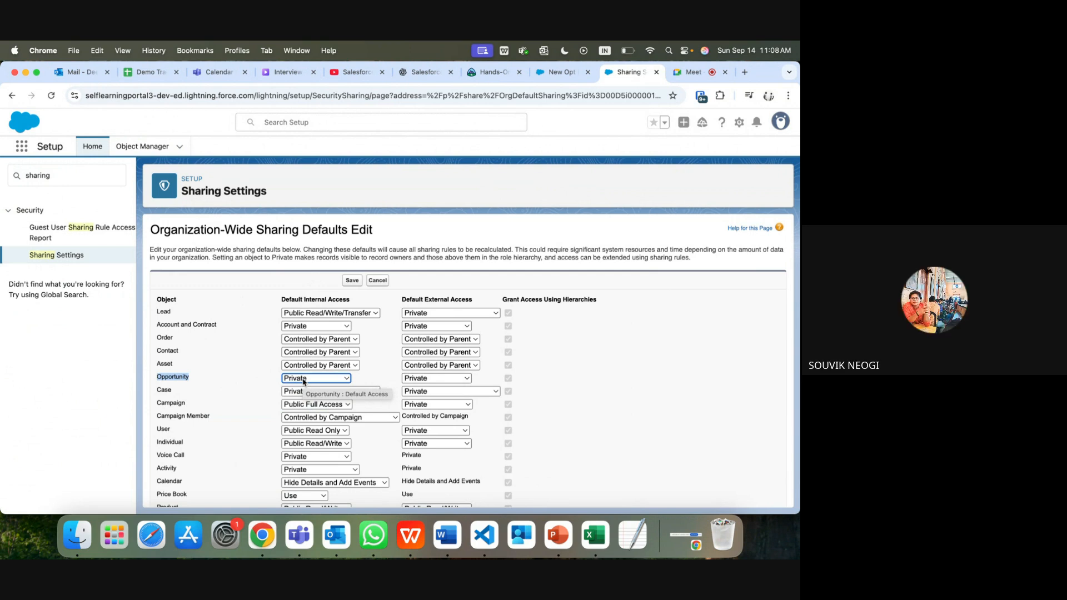
left_click(348, 282)
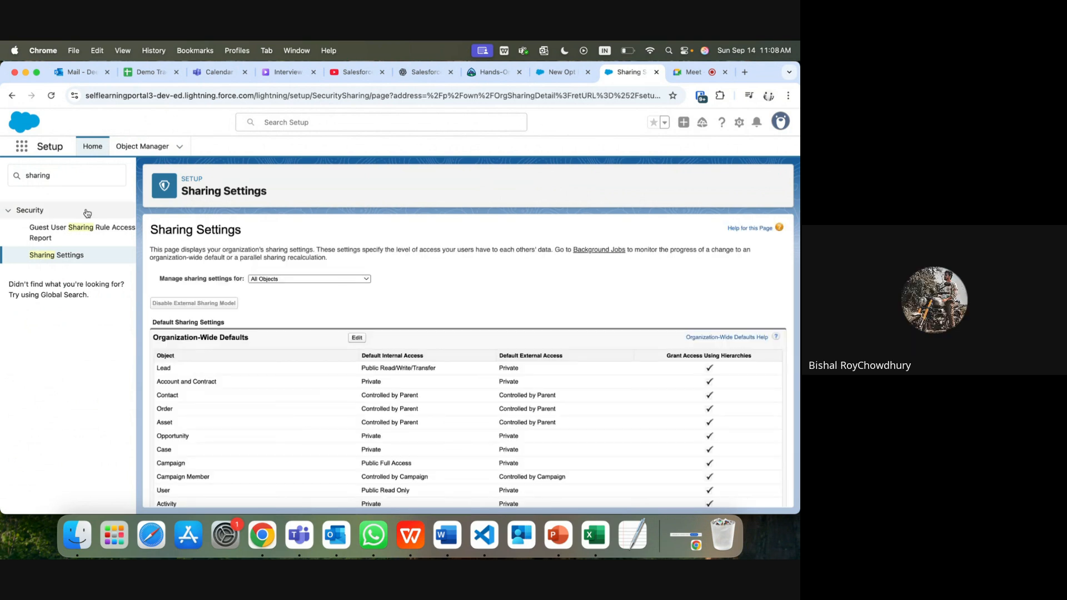
left_click(556, 80)
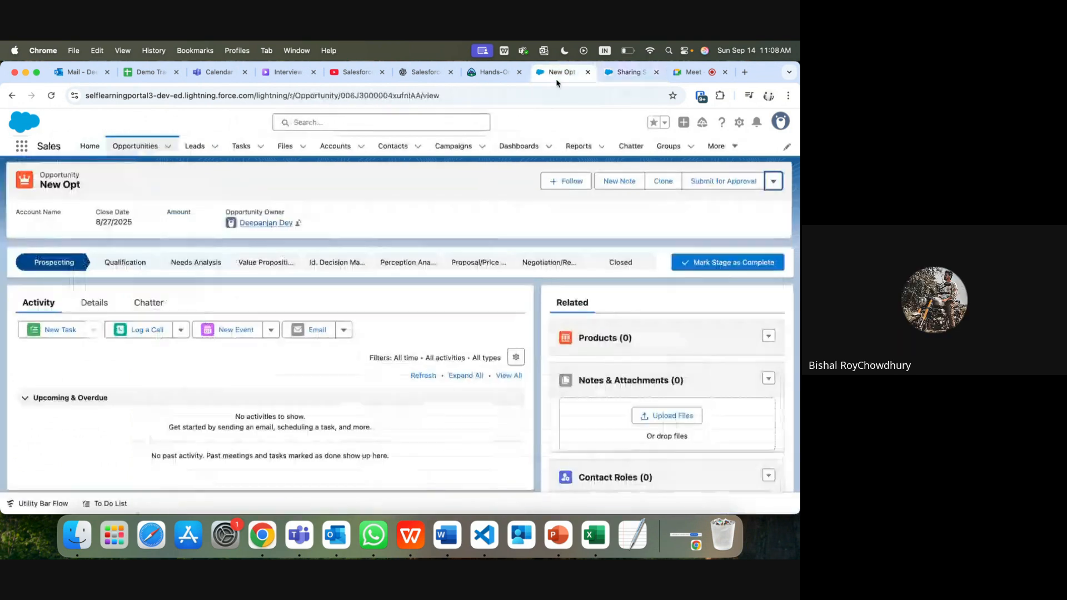
left_click(778, 182)
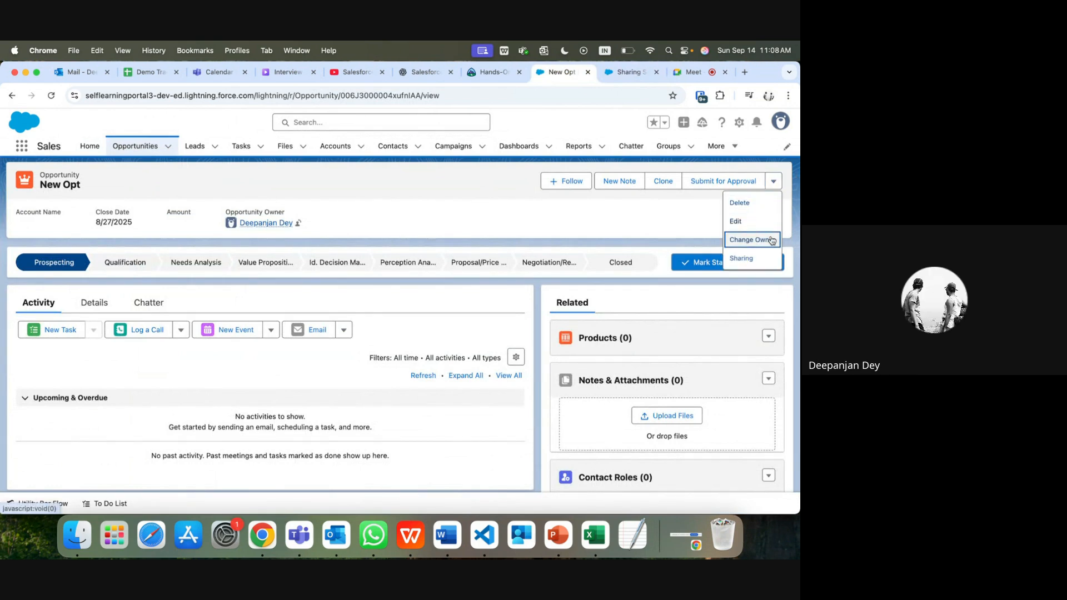
left_click(750, 260)
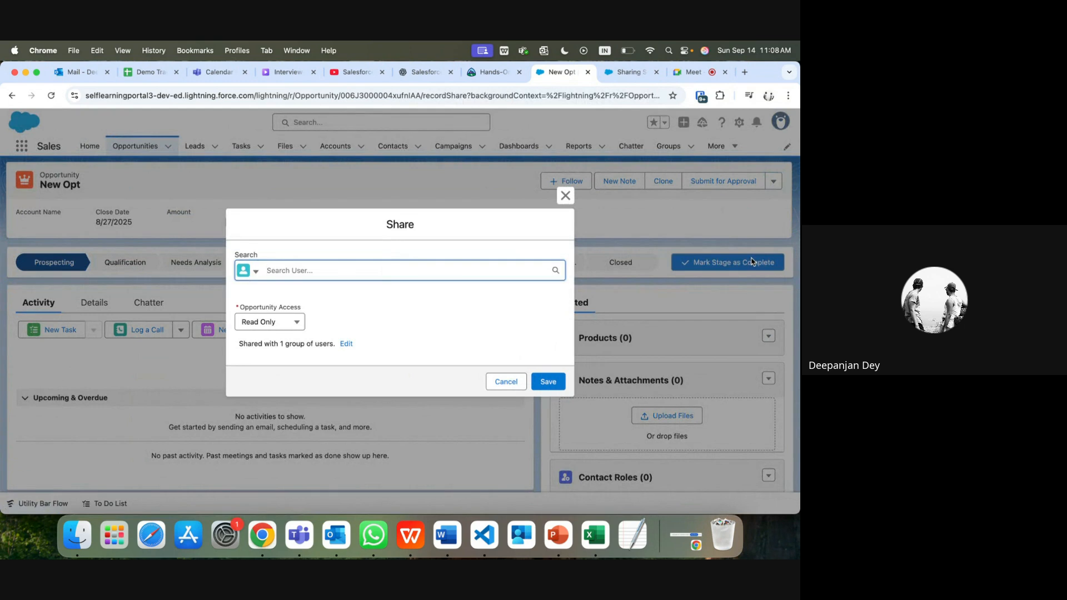
left_click(246, 276)
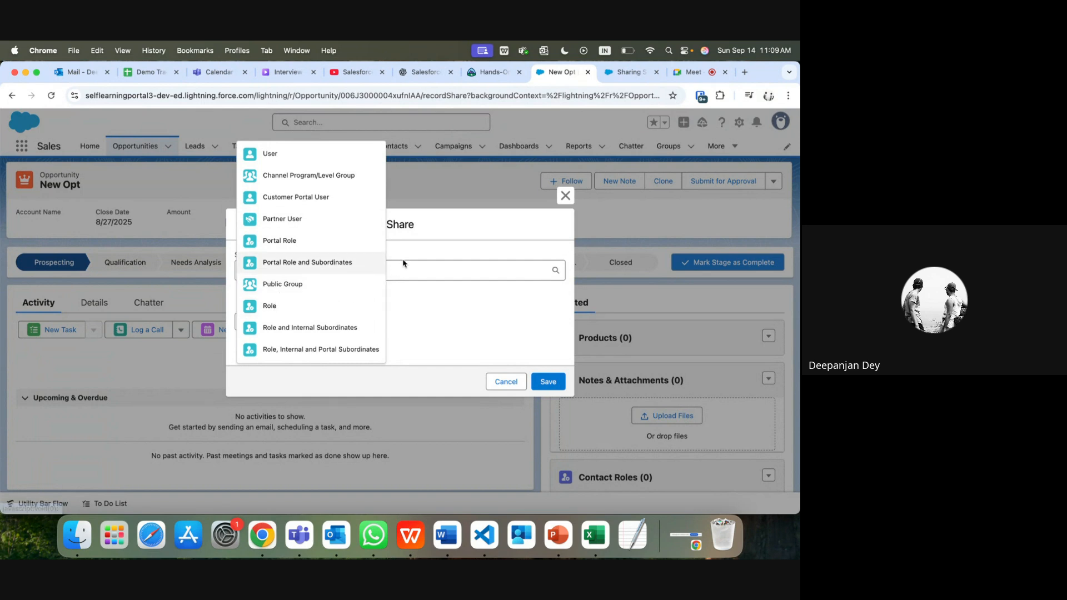
left_click(565, 196)
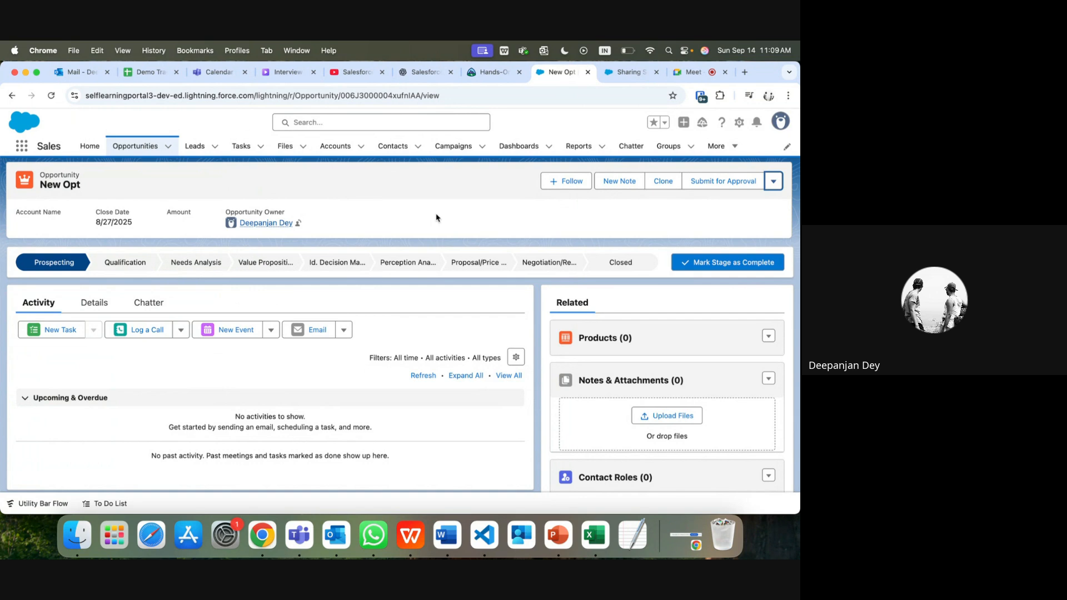
Step: Open New Opt's Share dialog and review the access levels, leaving Read Only
left_click(773, 180)
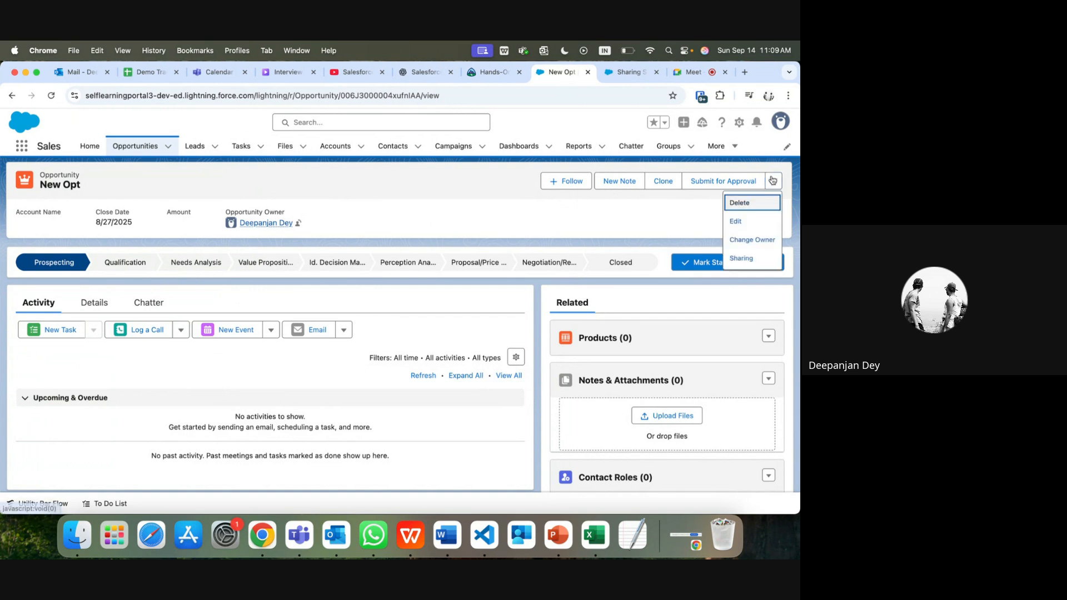
left_click(741, 264)
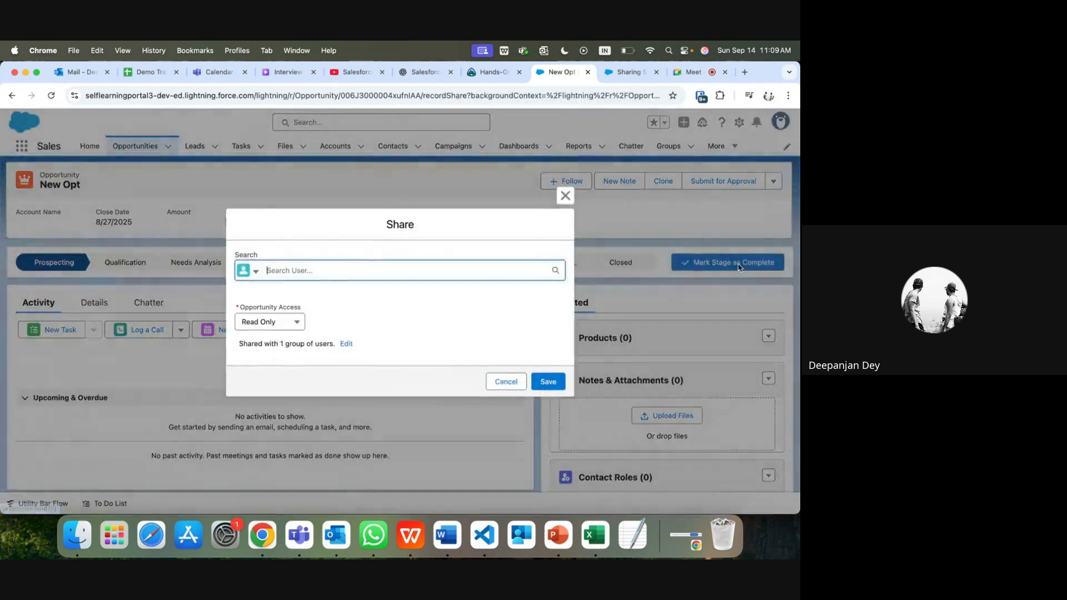
left_click(283, 273)
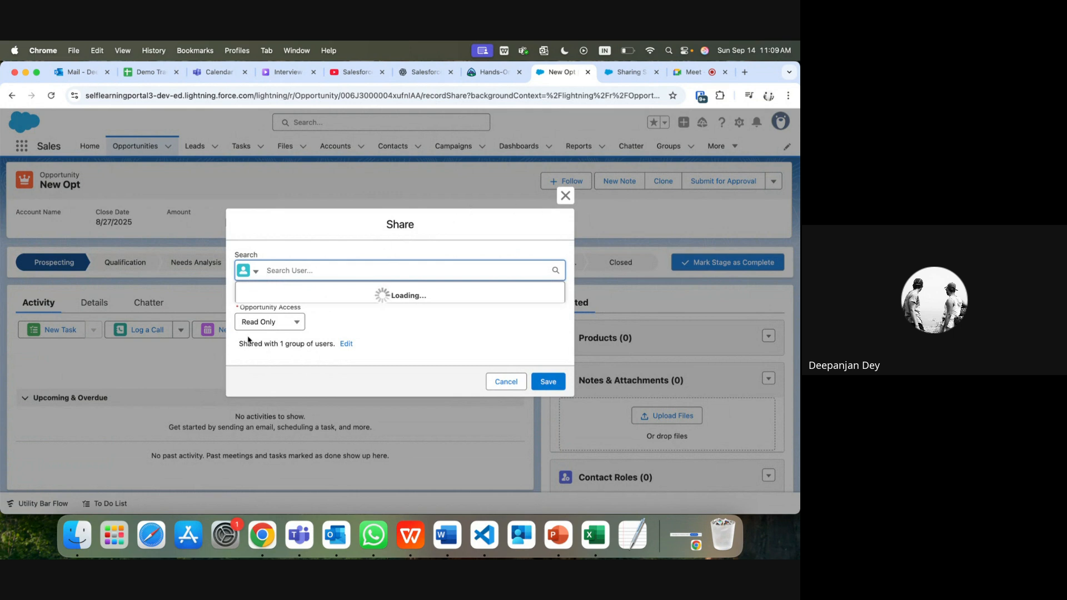
left_click(298, 325)
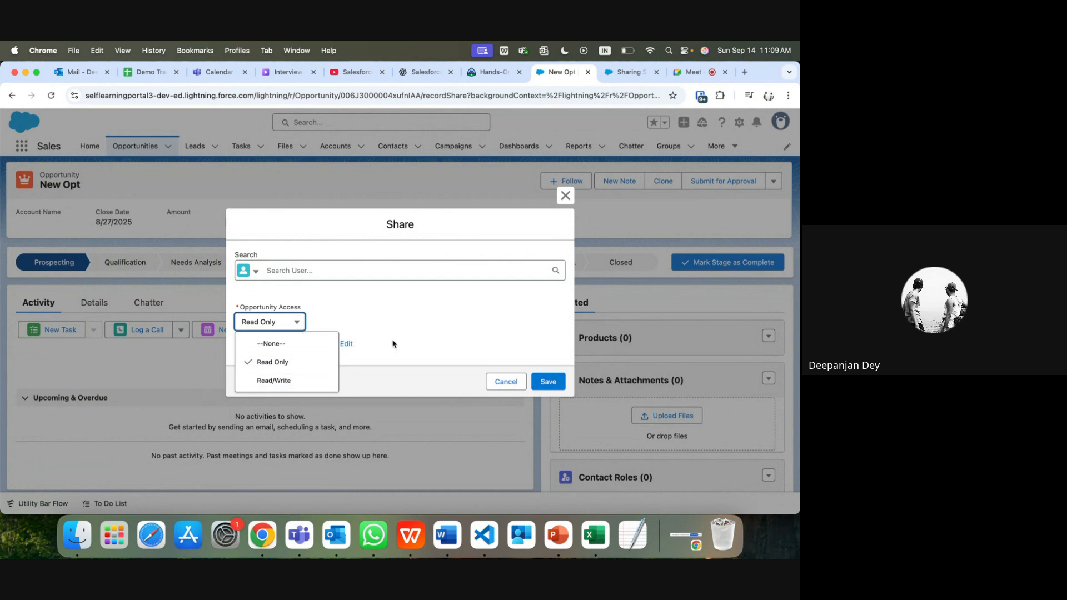
left_click(410, 326)
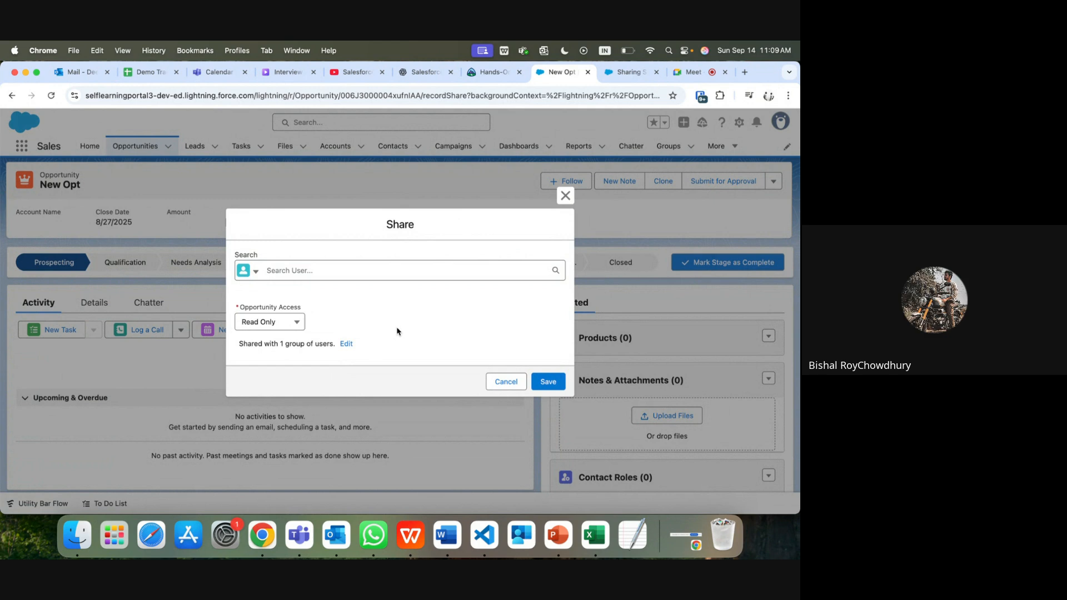
Step: View the shared-with list showing only the owner with All access, then cancel
left_click(347, 343)
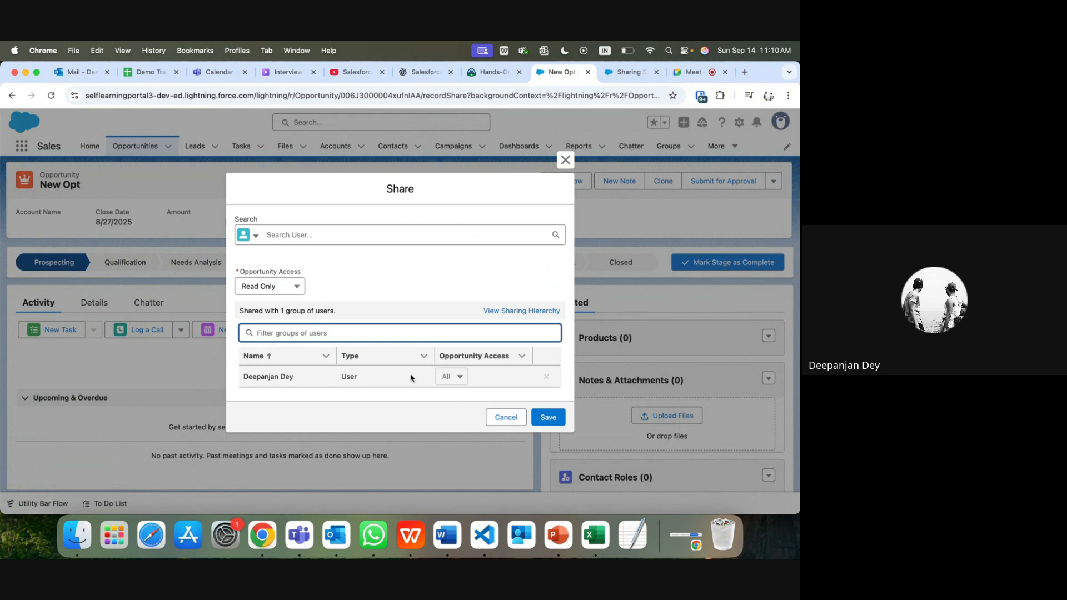
left_click(464, 376)
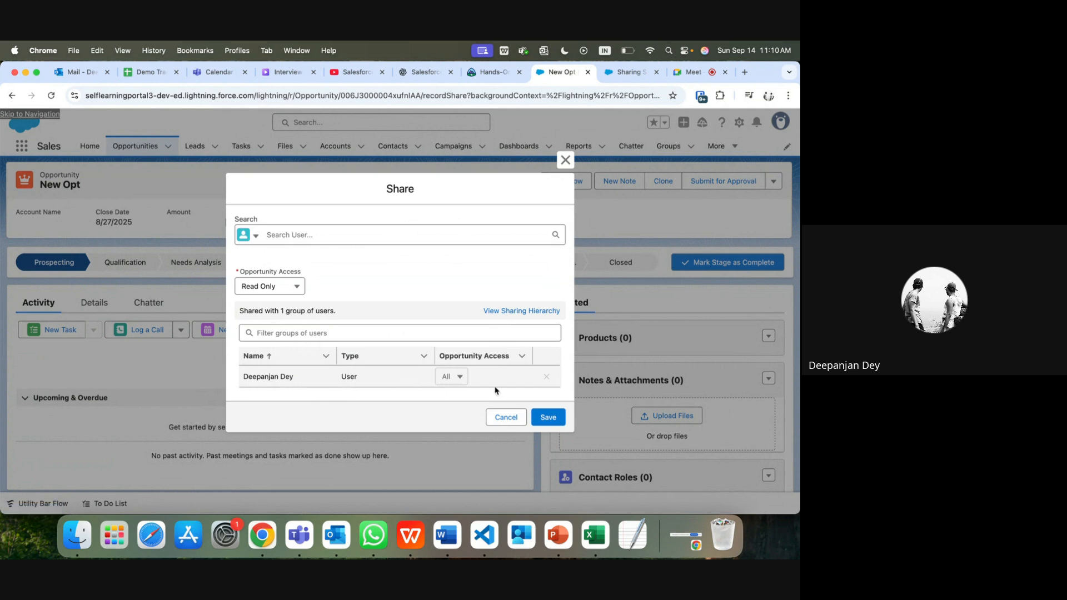
left_click(505, 417)
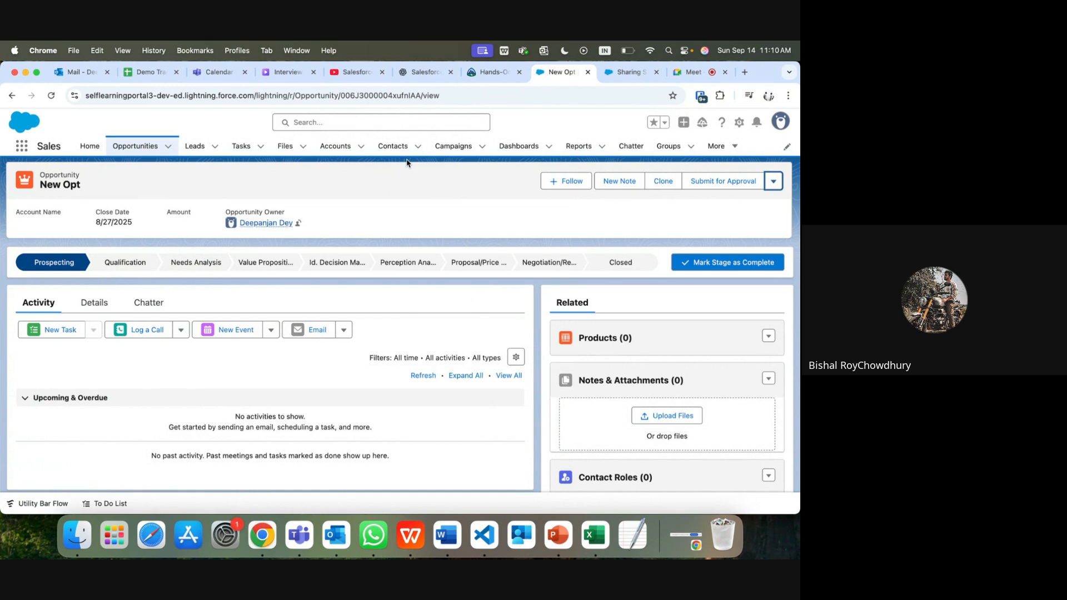
Step: Show the Sharing Settings page, then stop presenting in the Google Meet call
left_click(628, 73)
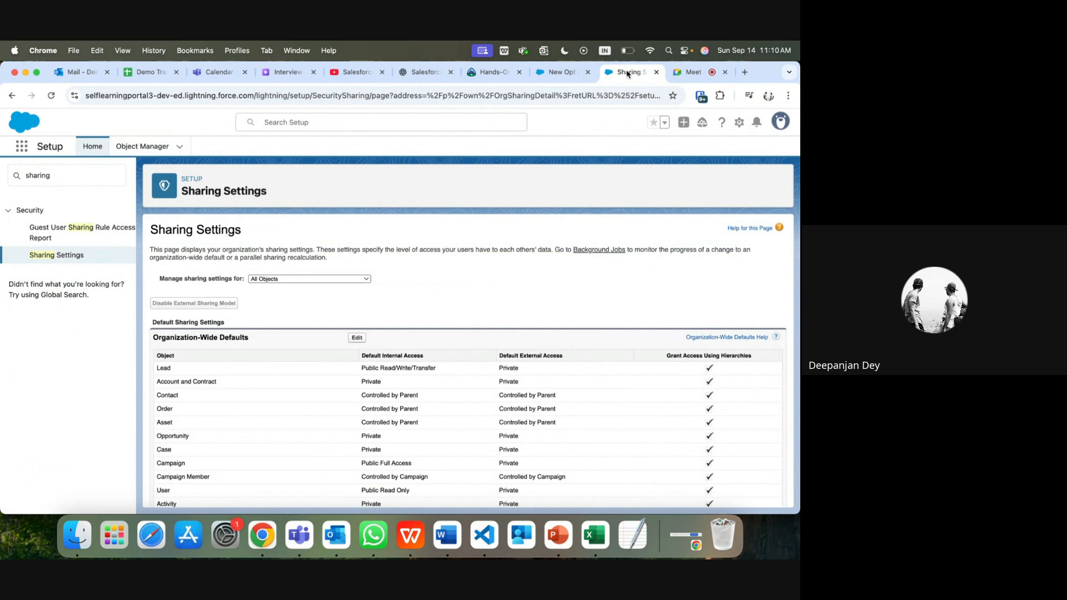
left_click(691, 72)
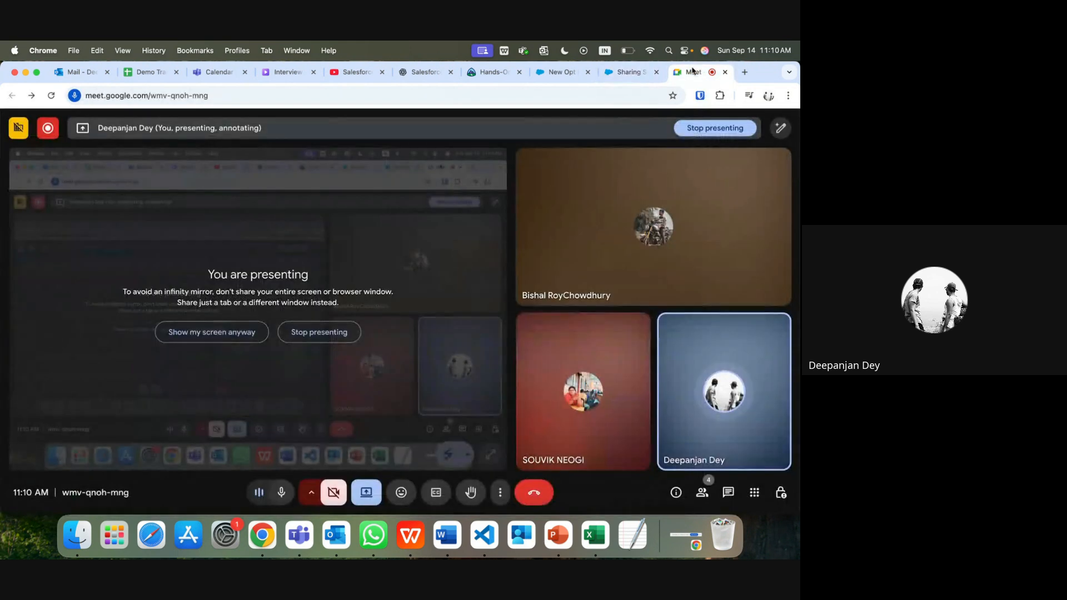
left_click(699, 127)
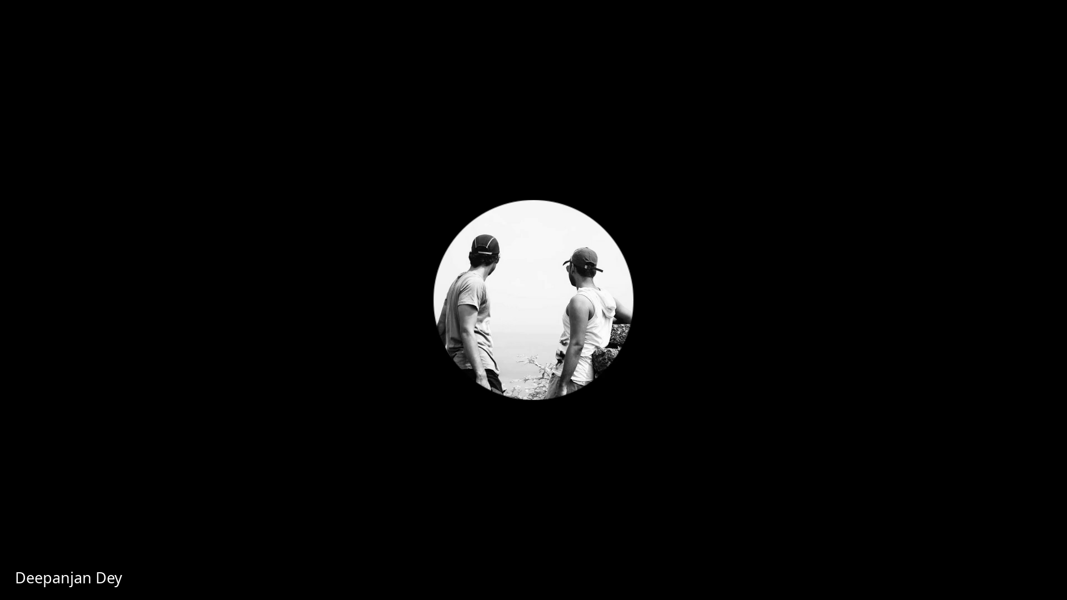
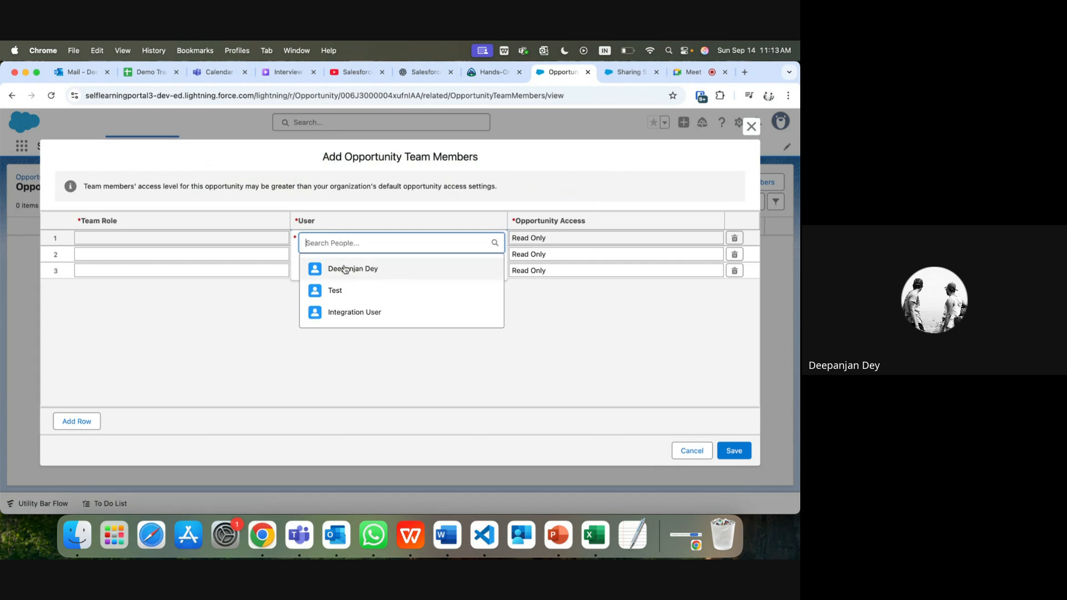
Step: Pick a user for row 1 as Sales Manager with Read/Write opportunity access, and save
left_click(602, 238)
left_click(648, 247)
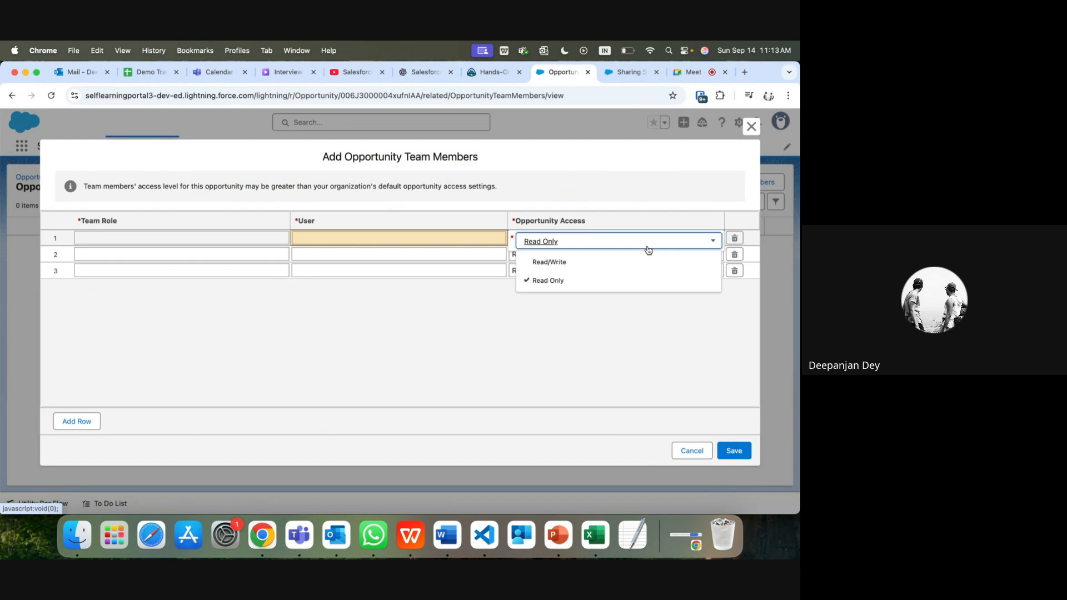
left_click(281, 241)
left_click(281, 241)
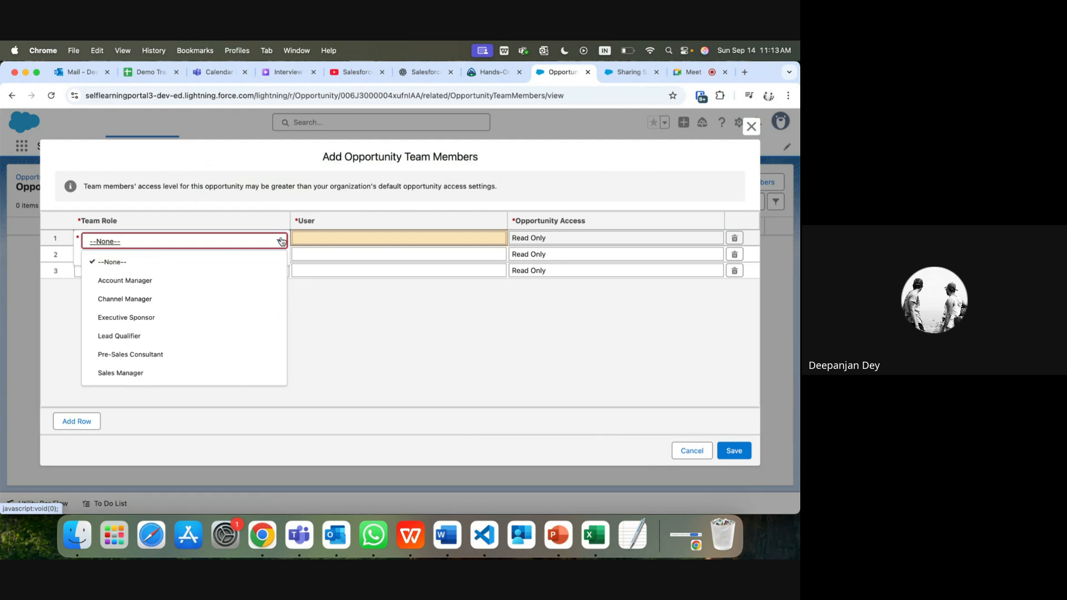
left_click(187, 373)
left_click(387, 238)
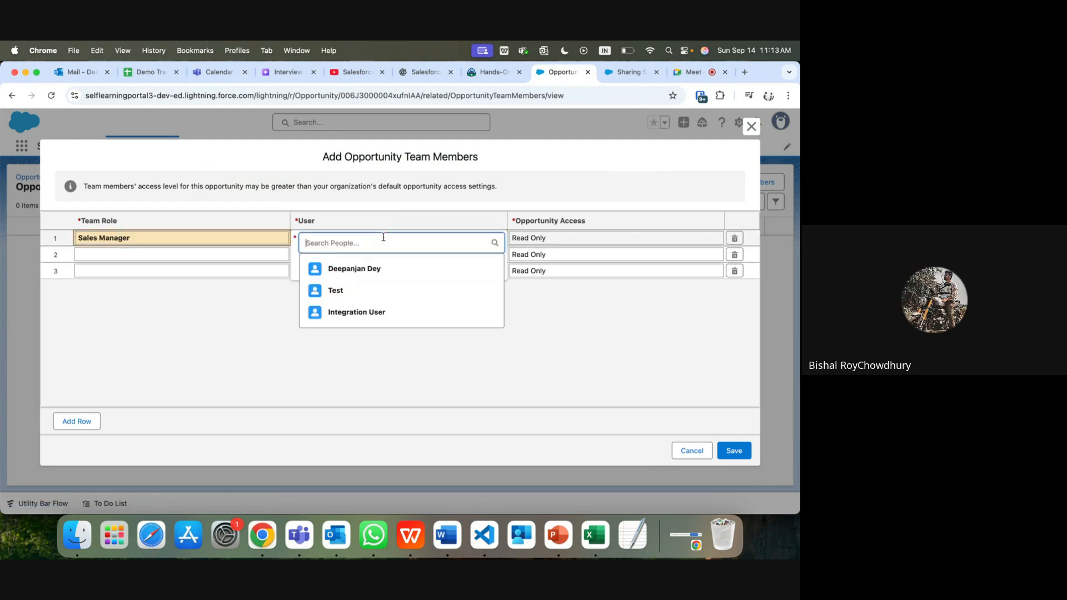
left_click(367, 268)
left_click(537, 239)
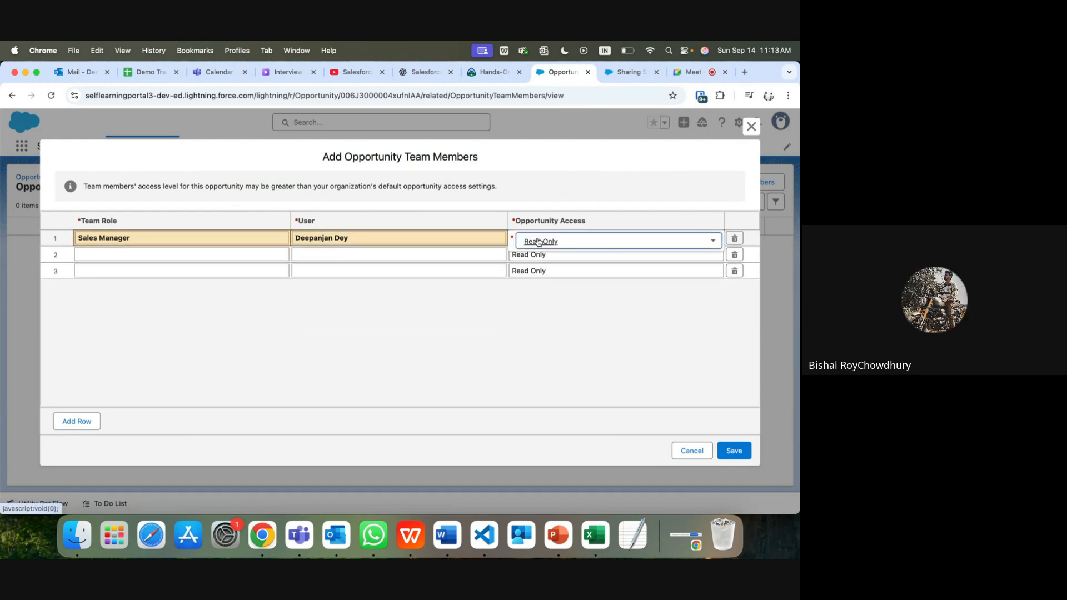
left_click(545, 262)
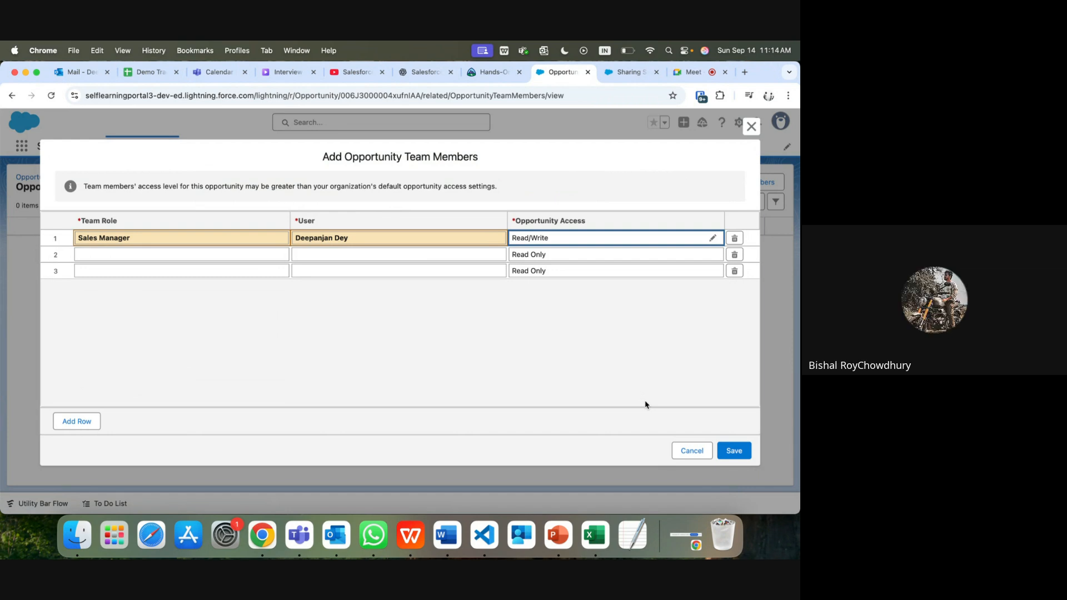
left_click(745, 451)
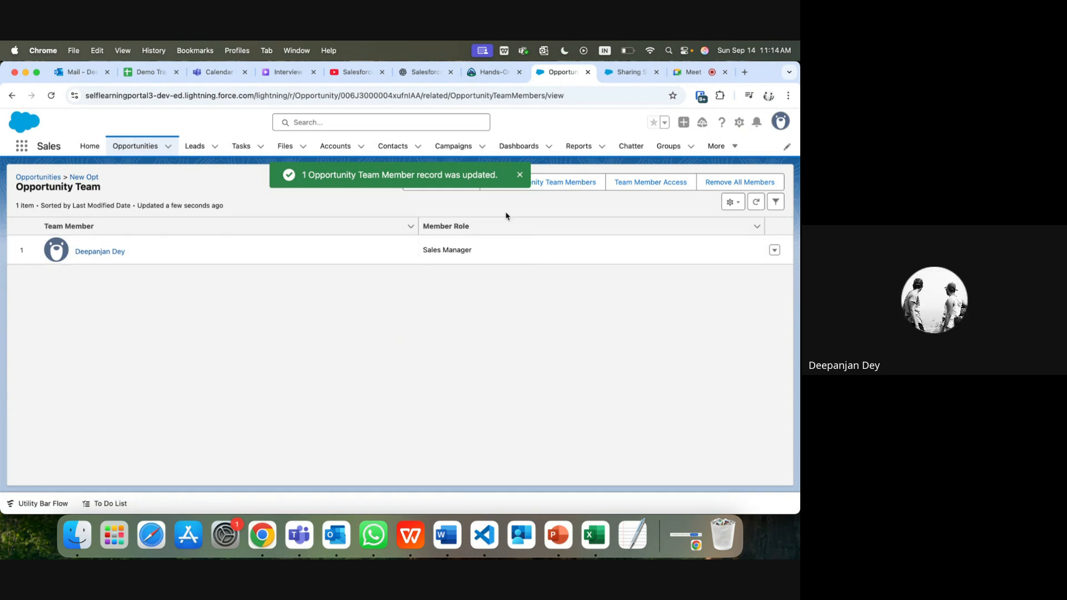
Step: Go back to New Opt, then open Test Account 1 from Accounts and scroll toward Account Team
left_click(85, 177)
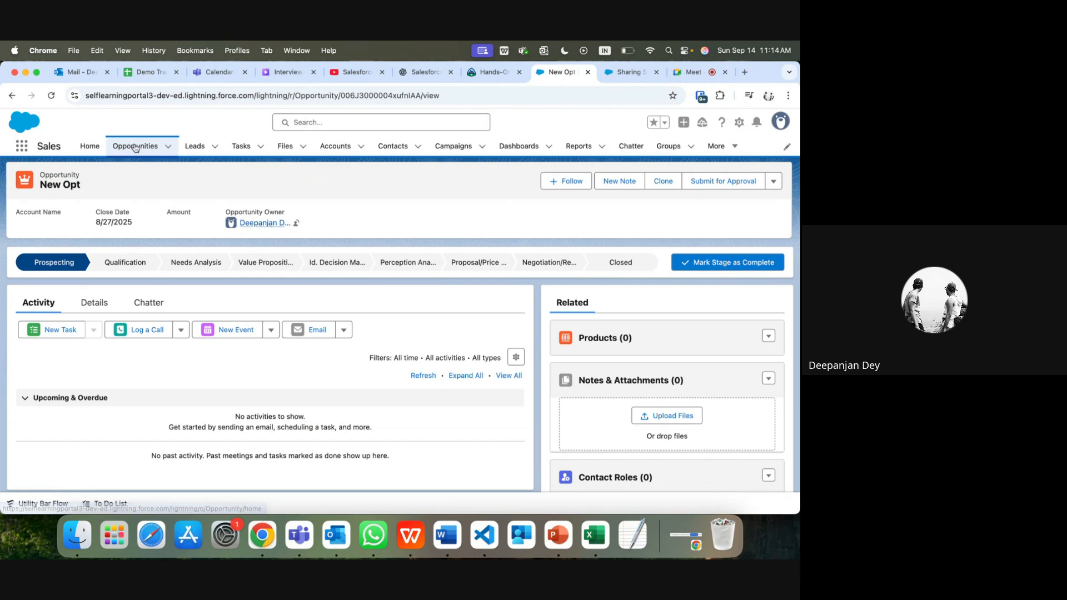
left_click(343, 149)
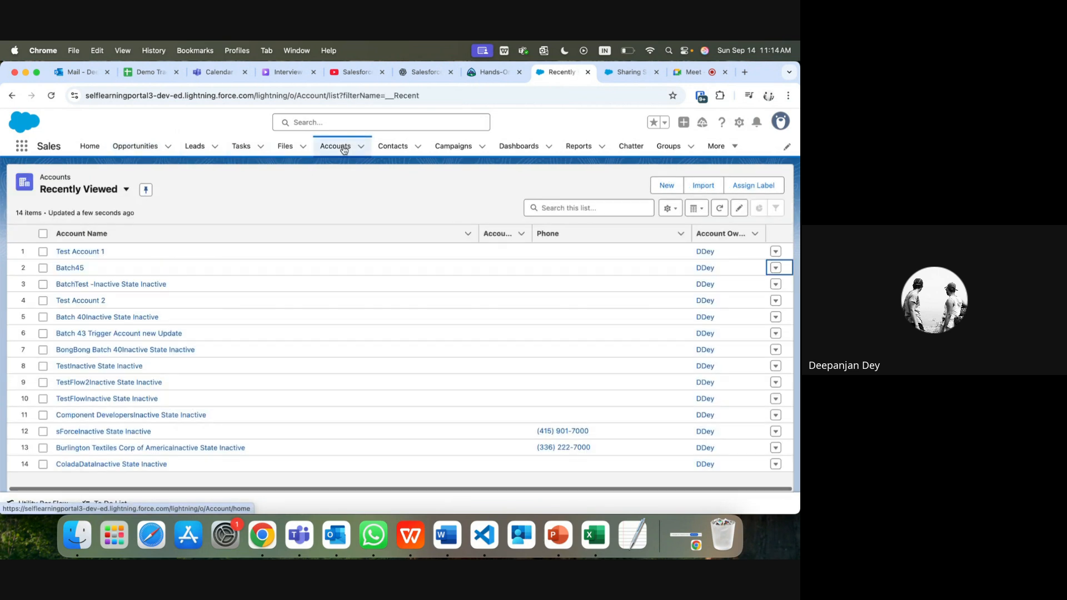
left_click(76, 254)
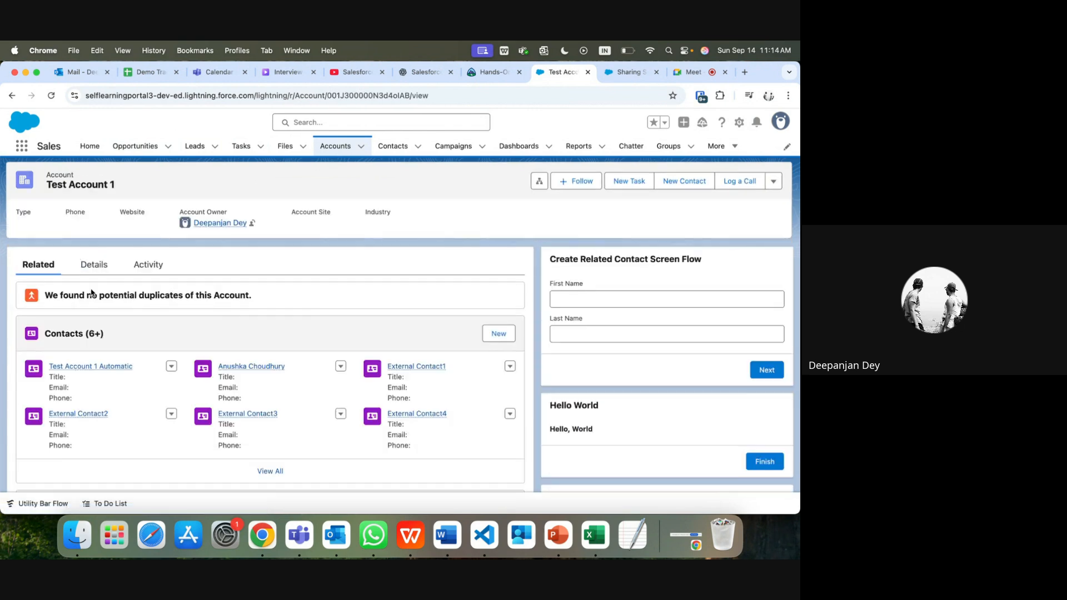
scroll(136, 368, "down", 10)
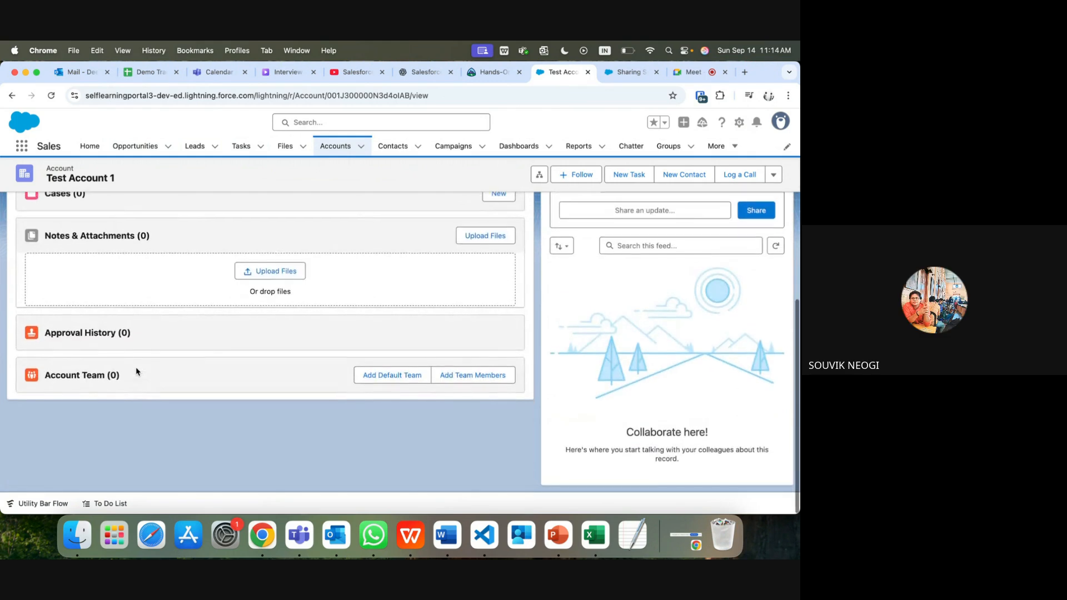
left_click(473, 376)
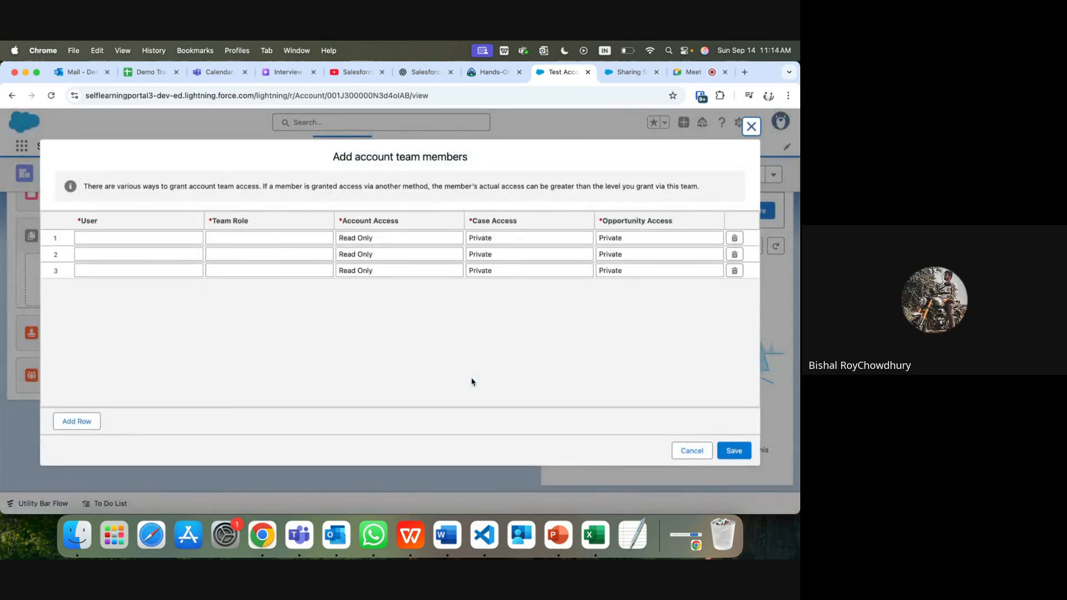
left_click(692, 457)
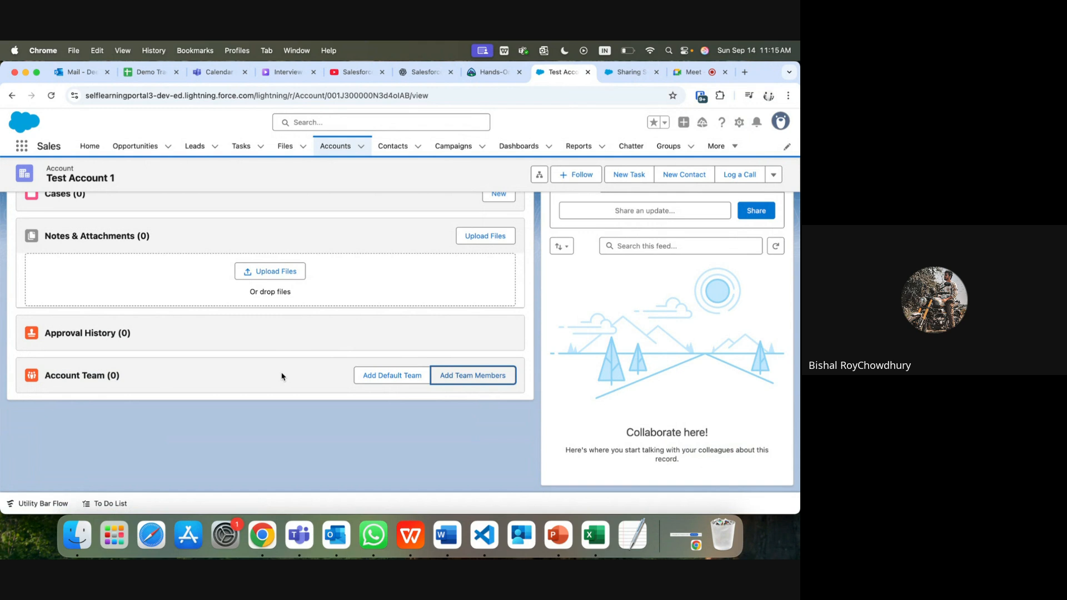
Step: Open New Opt's full Opportunity Team (1) list, then switch to the Google Meet tab
left_click(129, 146)
left_click(72, 251)
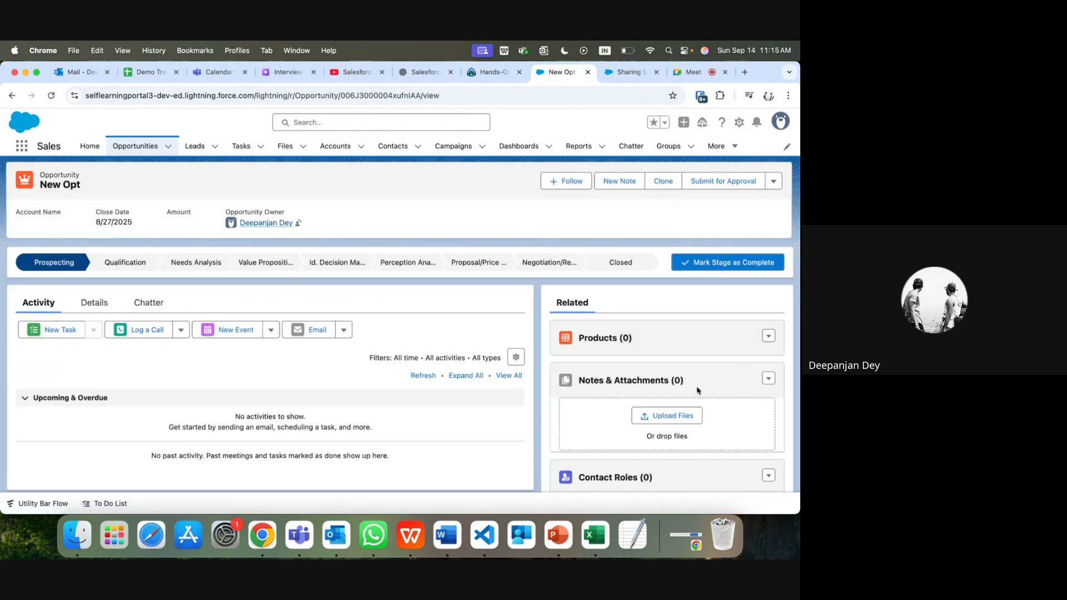
scroll(695, 400, "down", 10)
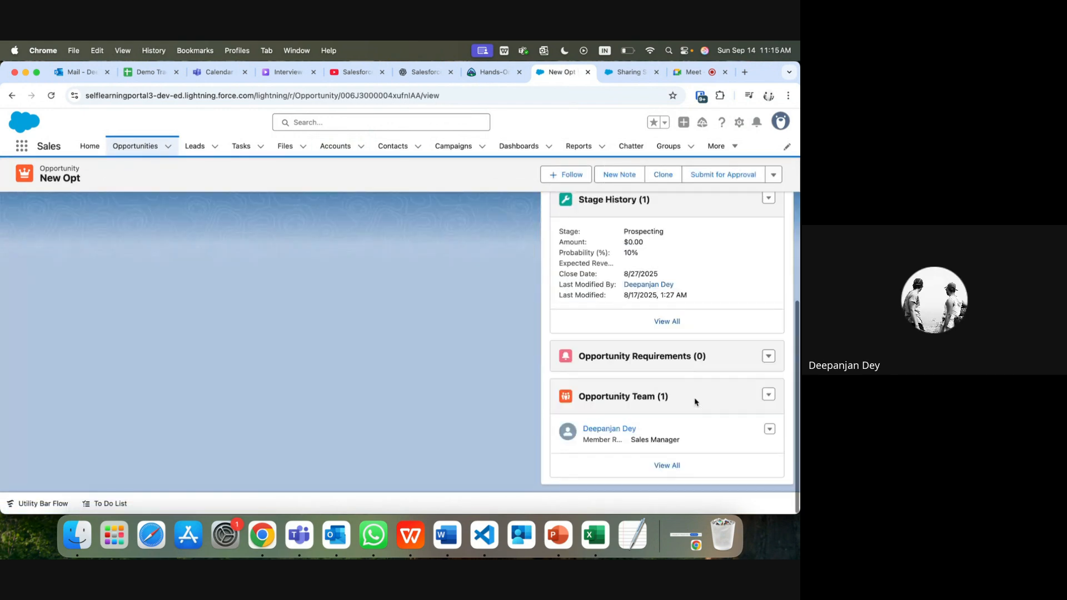
left_click(622, 398)
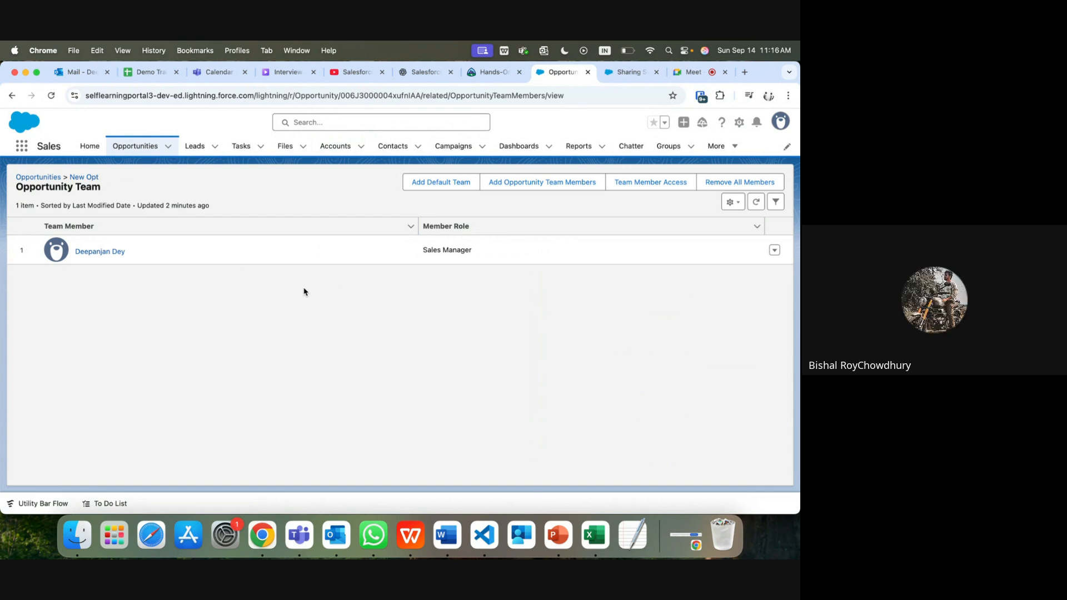
left_click(687, 77)
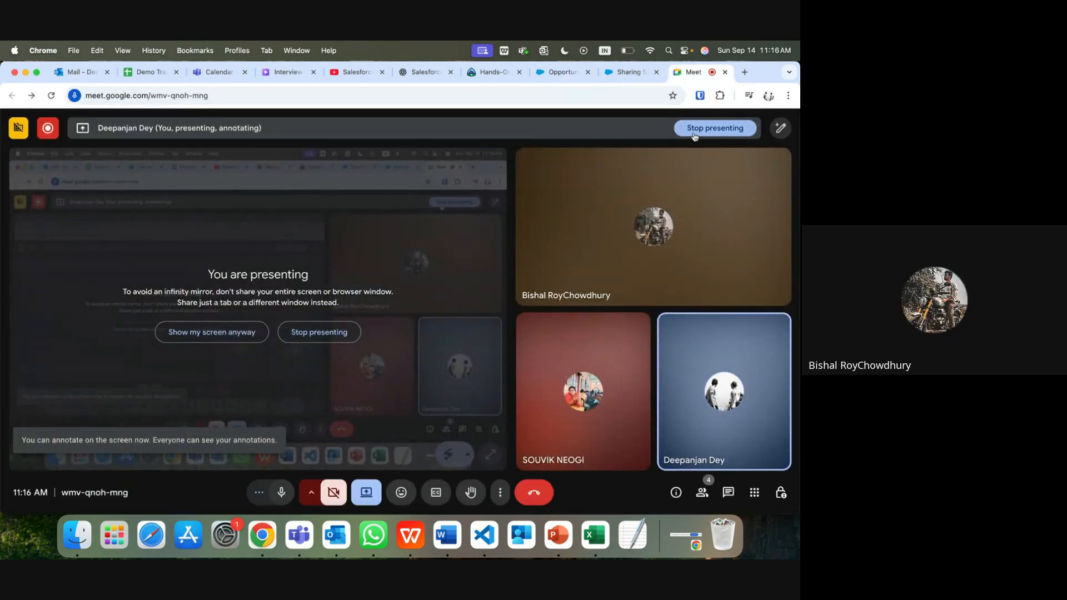
Step: Stop presenting the screen in the Google Meet call
left_click(692, 127)
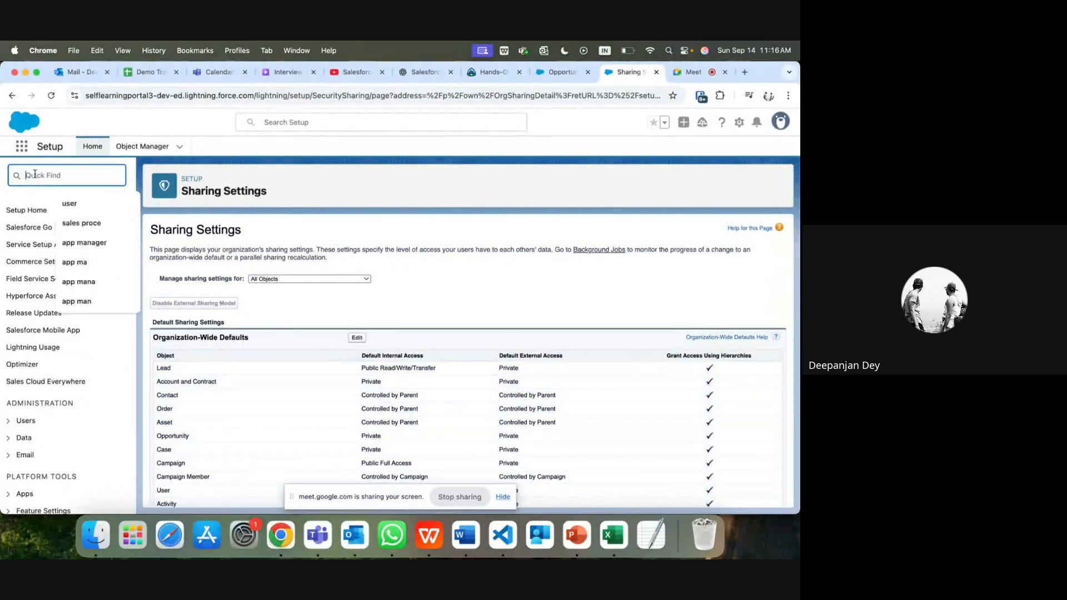
Step: Find Users in Setup, dismiss the sharing notice, and open the CEO user's detail page
left_click(66, 204)
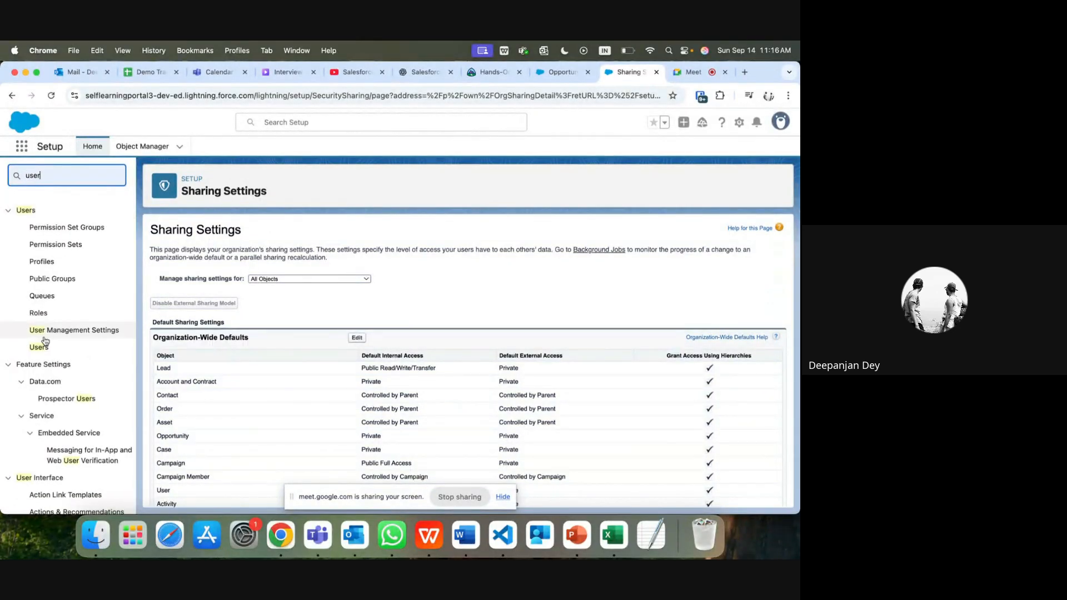
left_click(41, 348)
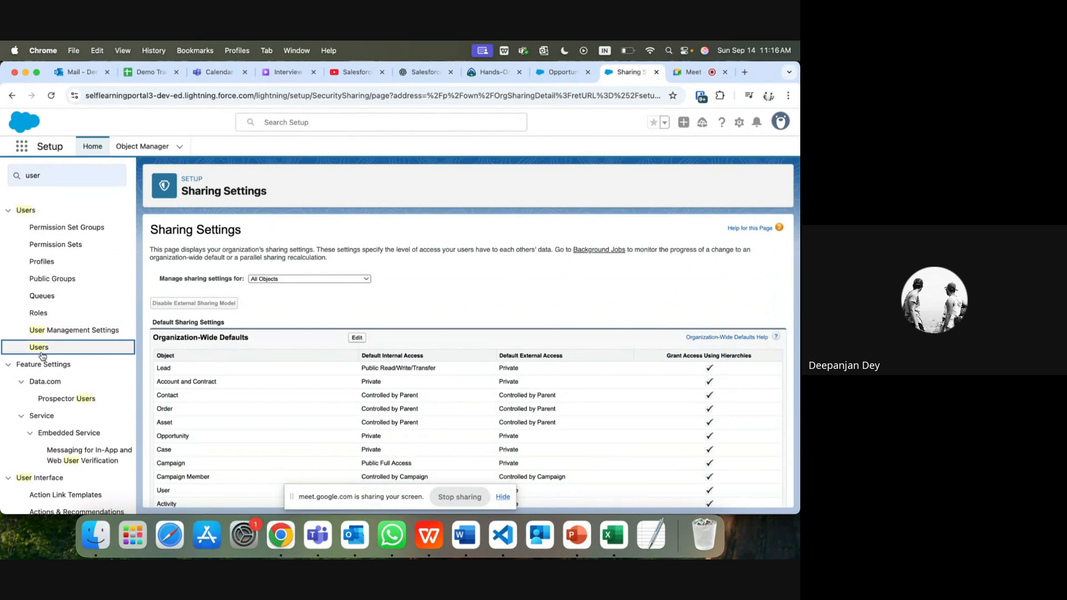
left_click(502, 497)
left_click(503, 497)
left_click(44, 348)
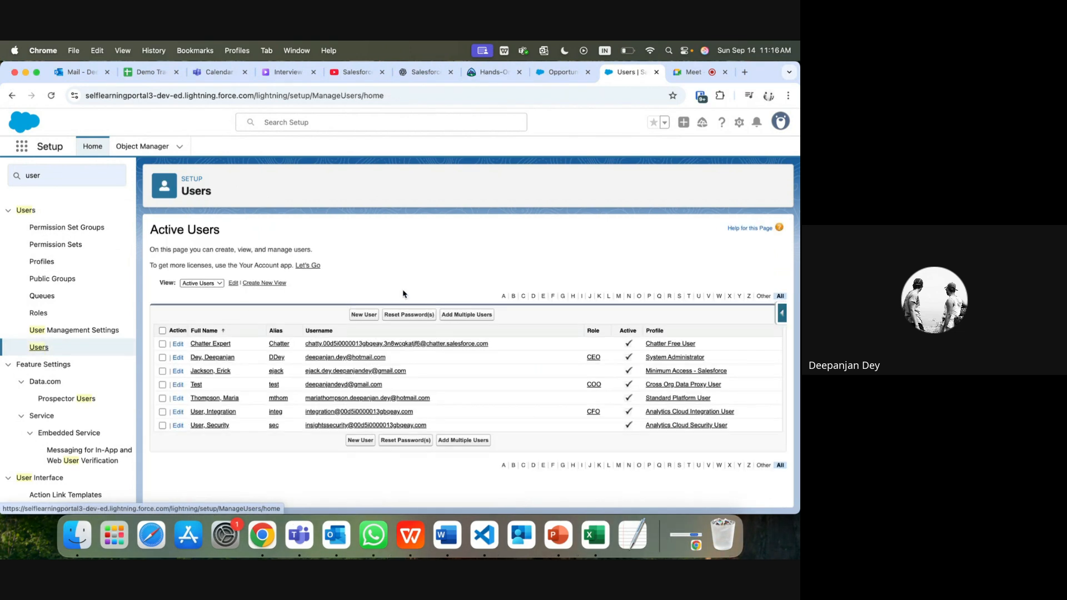
left_click(223, 359)
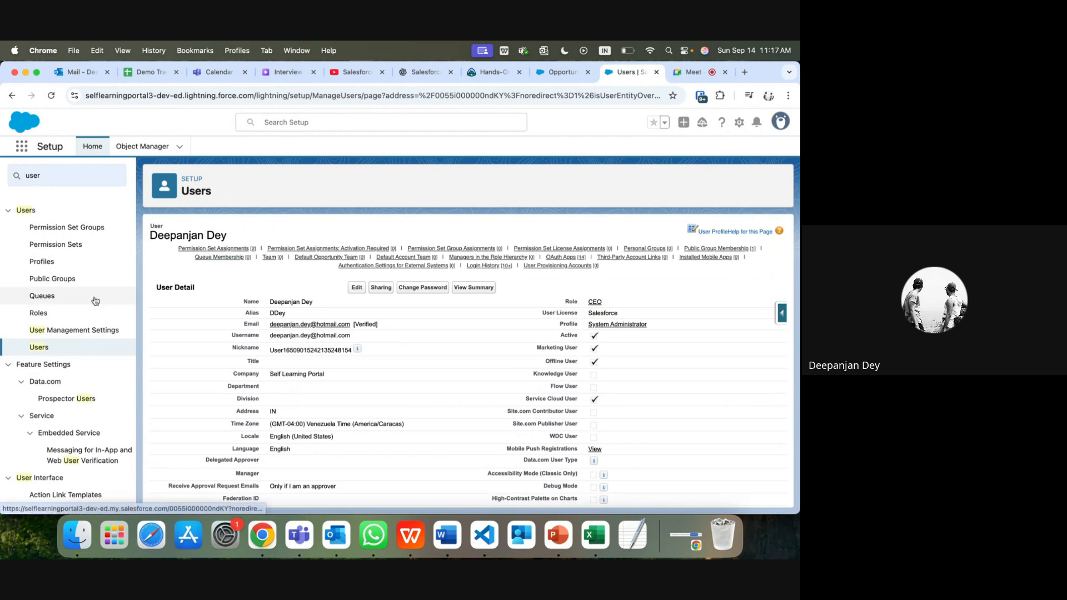
left_click(48, 315)
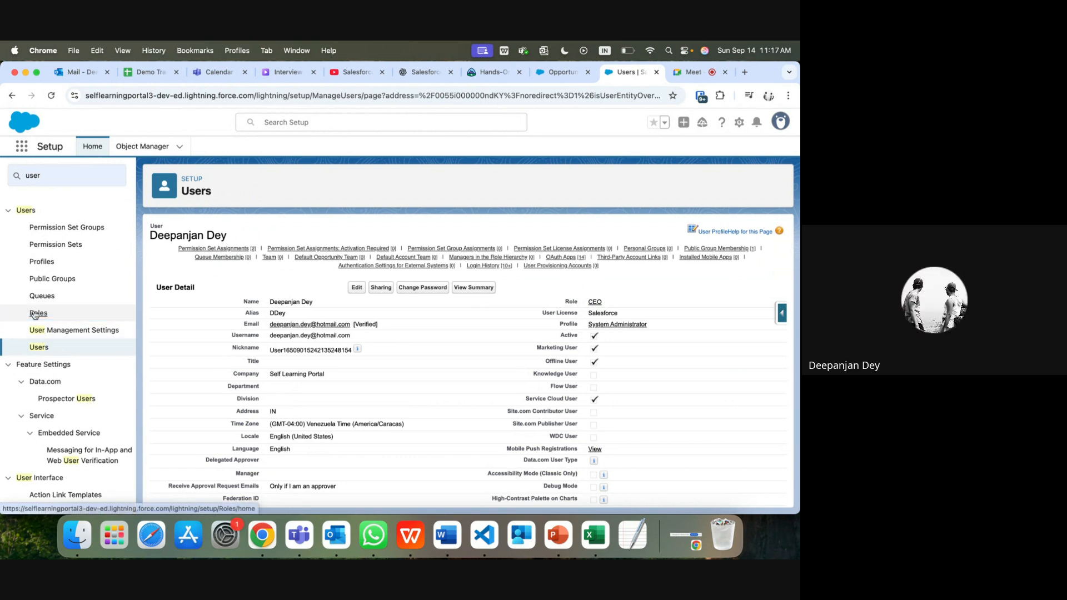
Step: Set up the organization's roles, skipping the sample hierarchies, and expand the whole tree under CEO
left_click(34, 315)
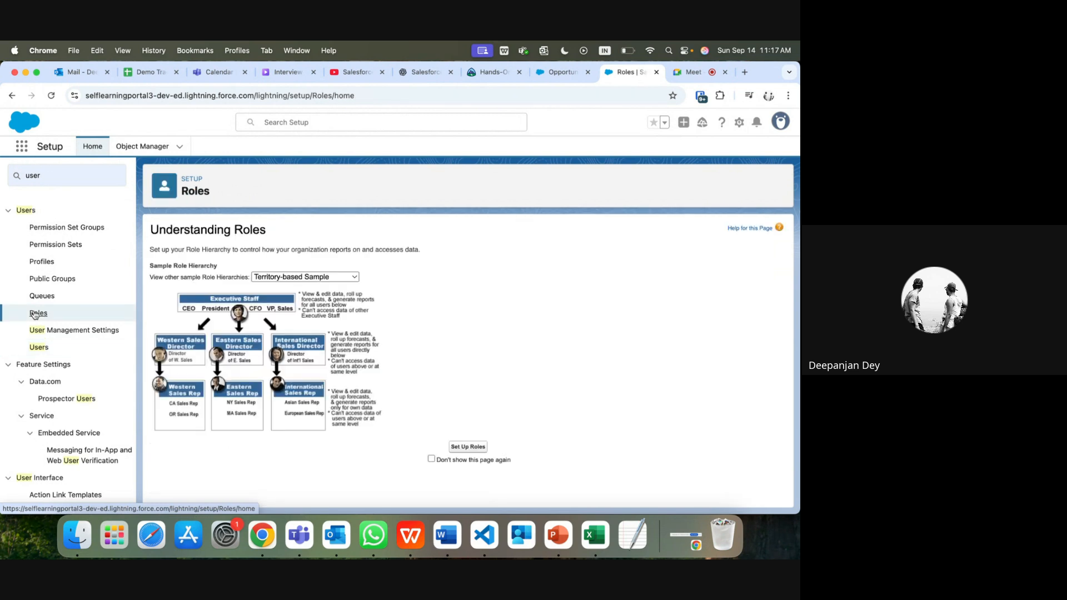
left_click(300, 275)
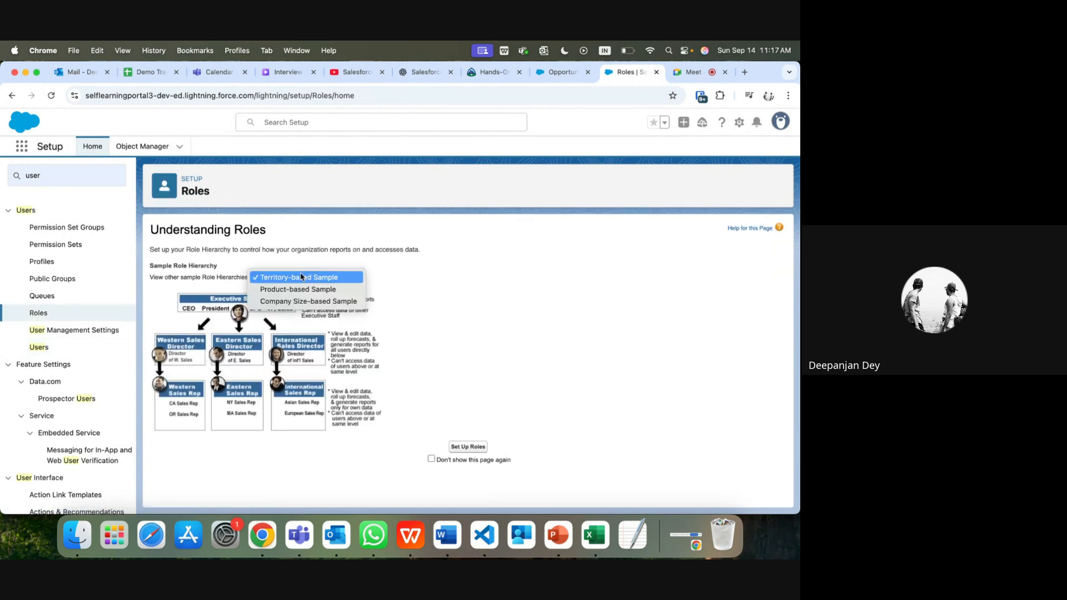
left_click(464, 459)
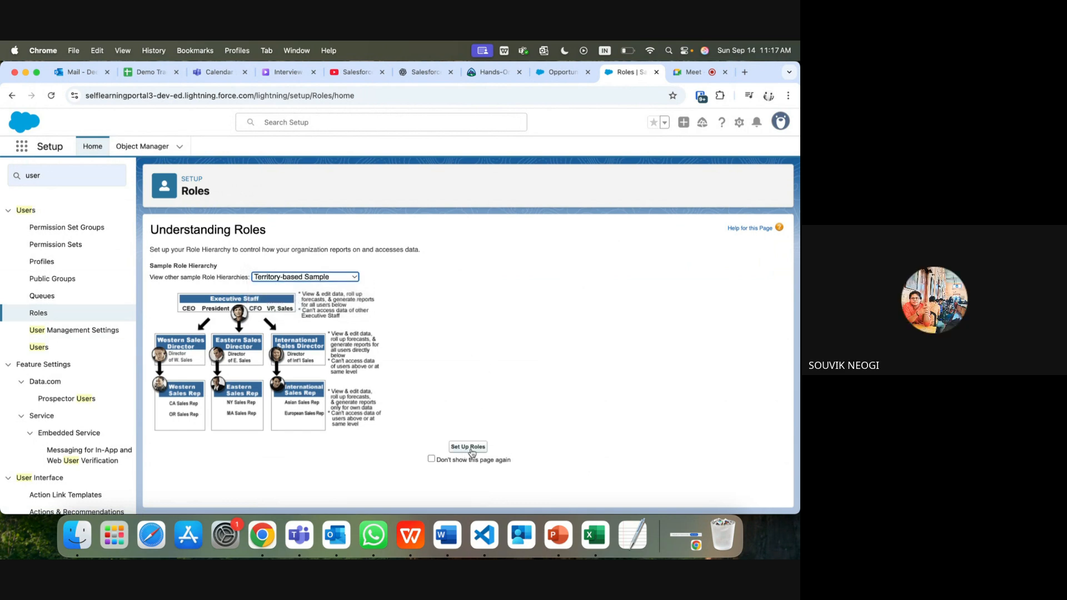
left_click(472, 451)
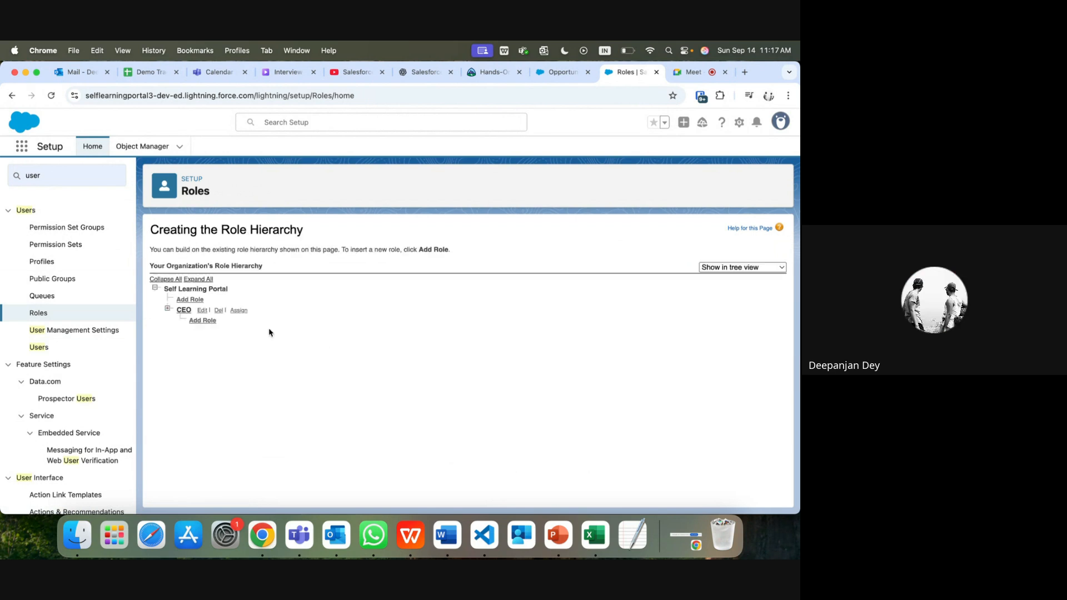
left_click(202, 279)
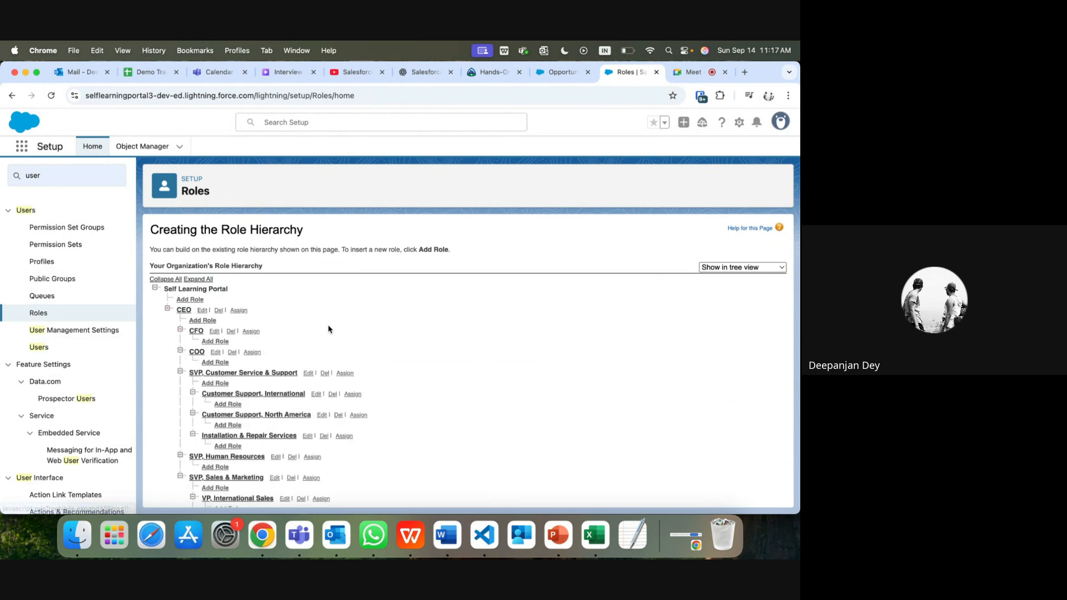
scroll(328, 328, "down", 4)
scroll(233, 409, "down", 3)
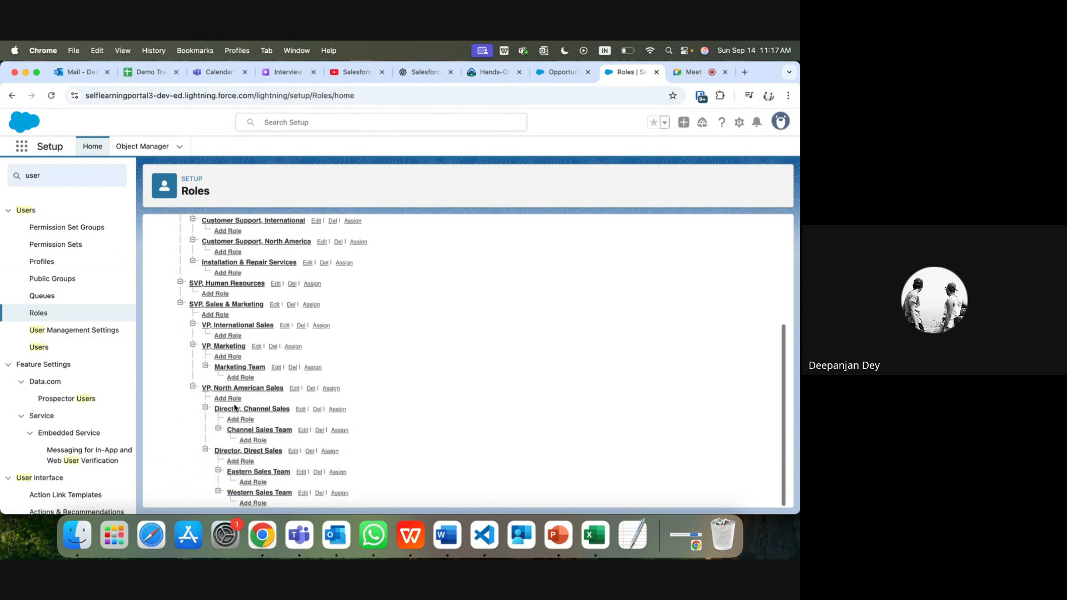
scroll(234, 408, "up", 1)
scroll(235, 407, "up", 5)
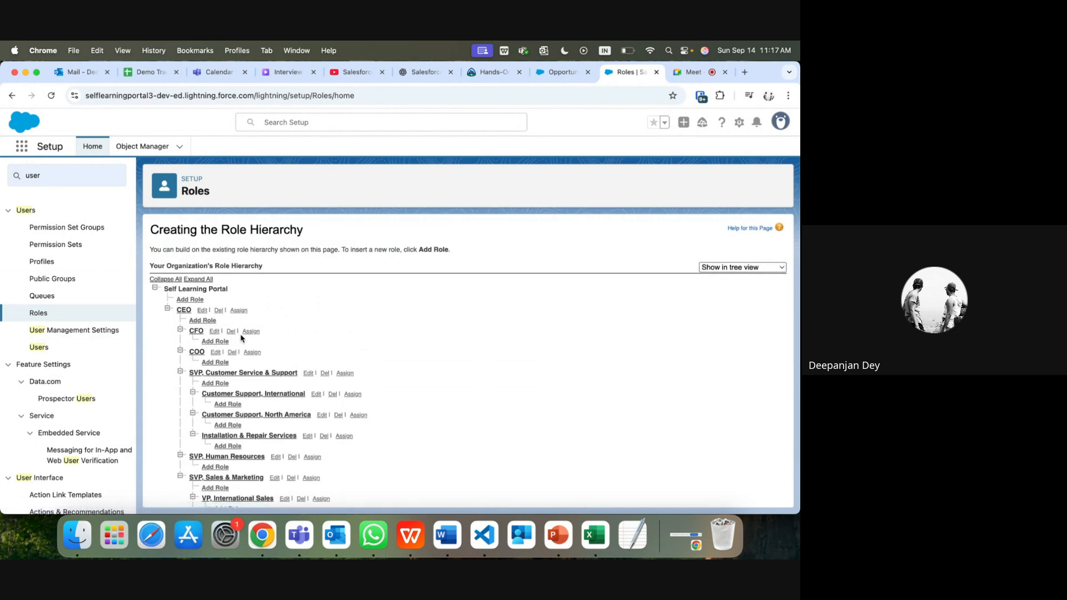
Step: Attempt to delete the CEO role, then go back to the role hierarchy tree
left_click(219, 310)
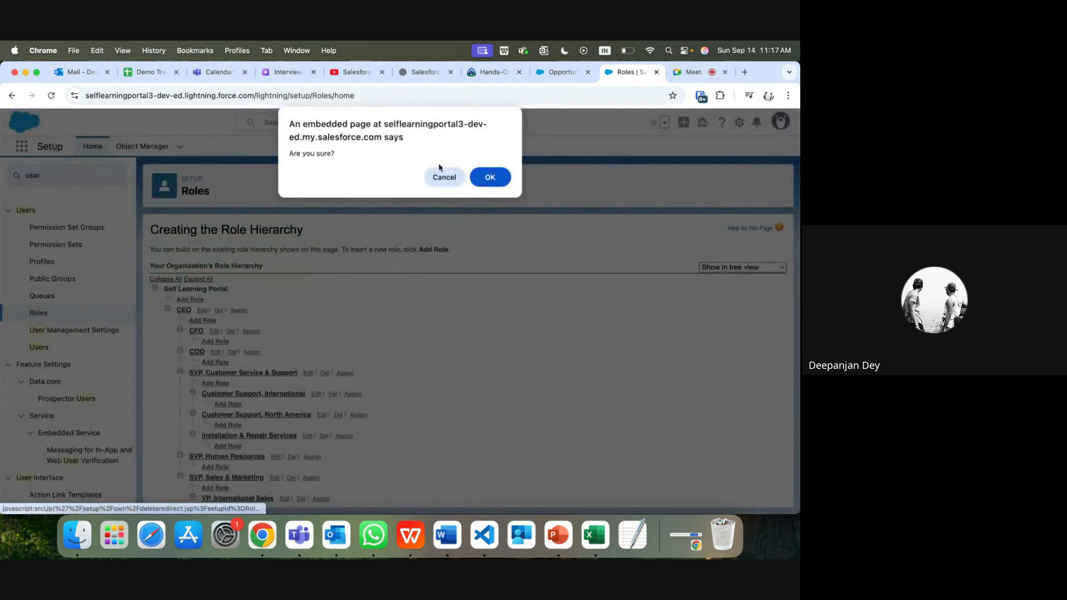
left_click(484, 178)
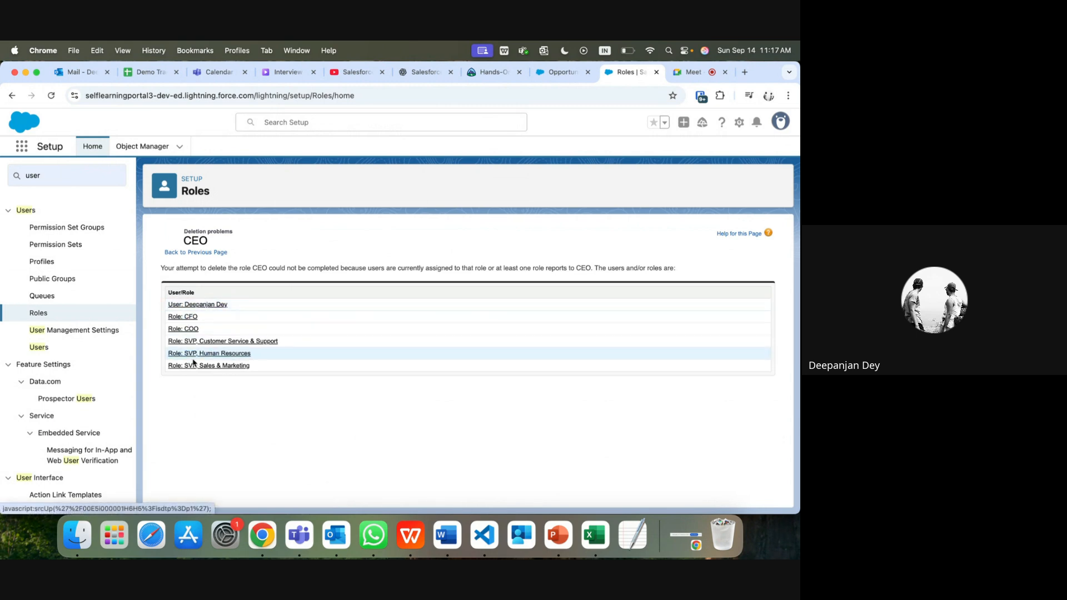
left_click(196, 253)
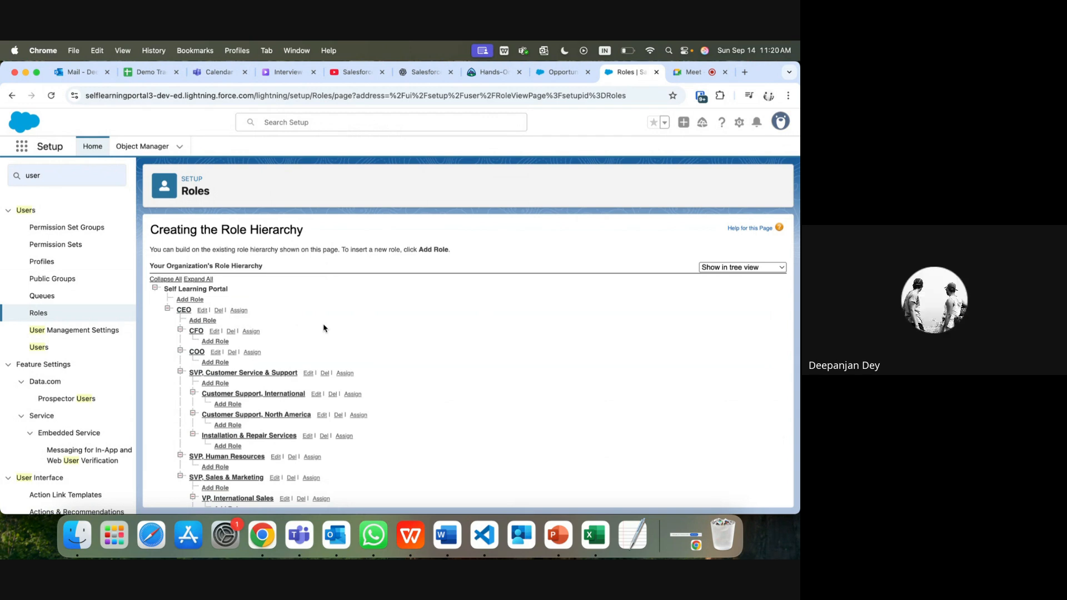
Step: Create a new blank workbook, maximize its window, and undo a stray entry in A1
left_click(604, 546)
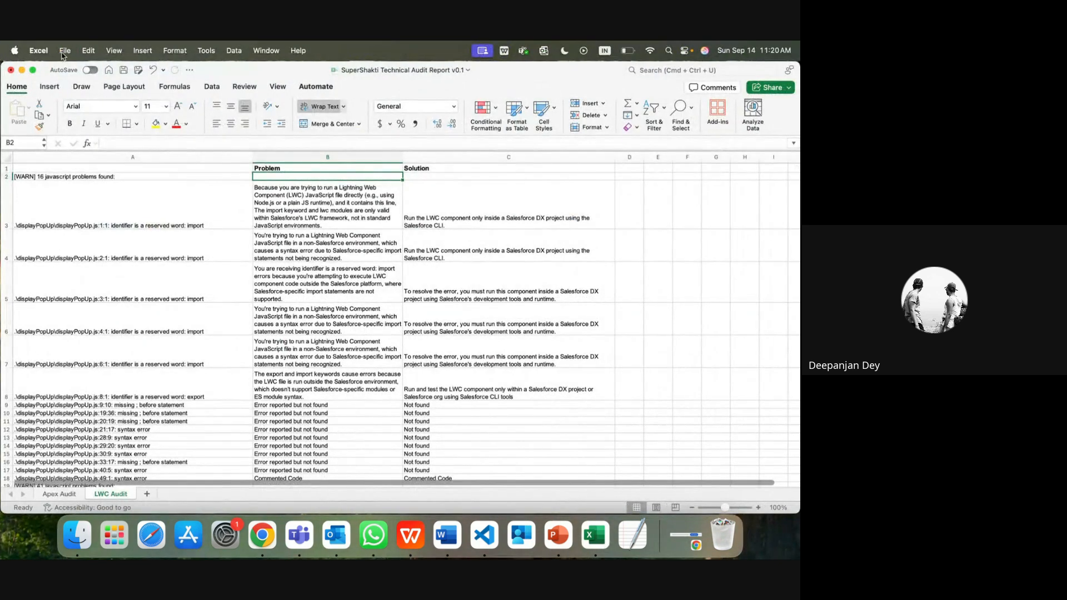
left_click(62, 51)
left_click(70, 76)
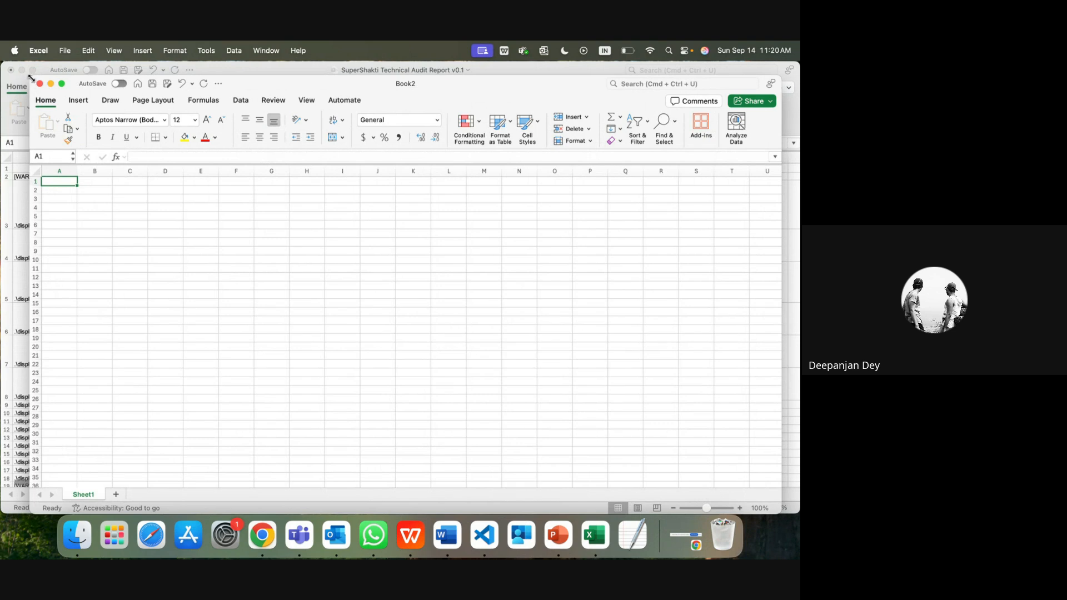
left_click_drag(31, 77, 2, 58)
type("q")
key("Tab")
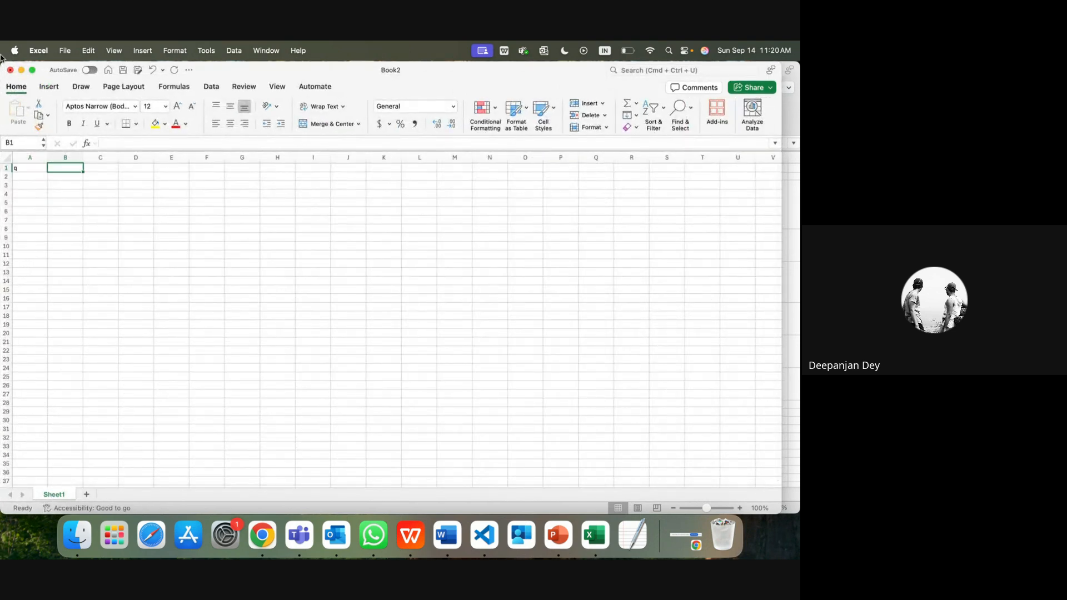
key("super+z")
key("Down")
key("Right")
Step: Enter CEO in B2 and CFO in C3
type("CEO")
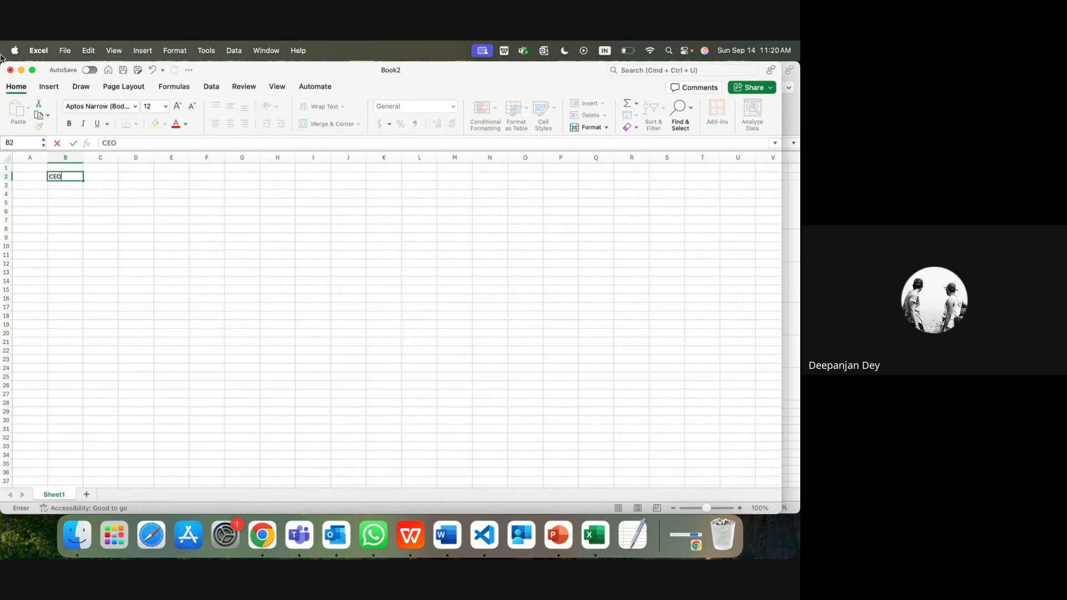
key("Return")
key("Right")
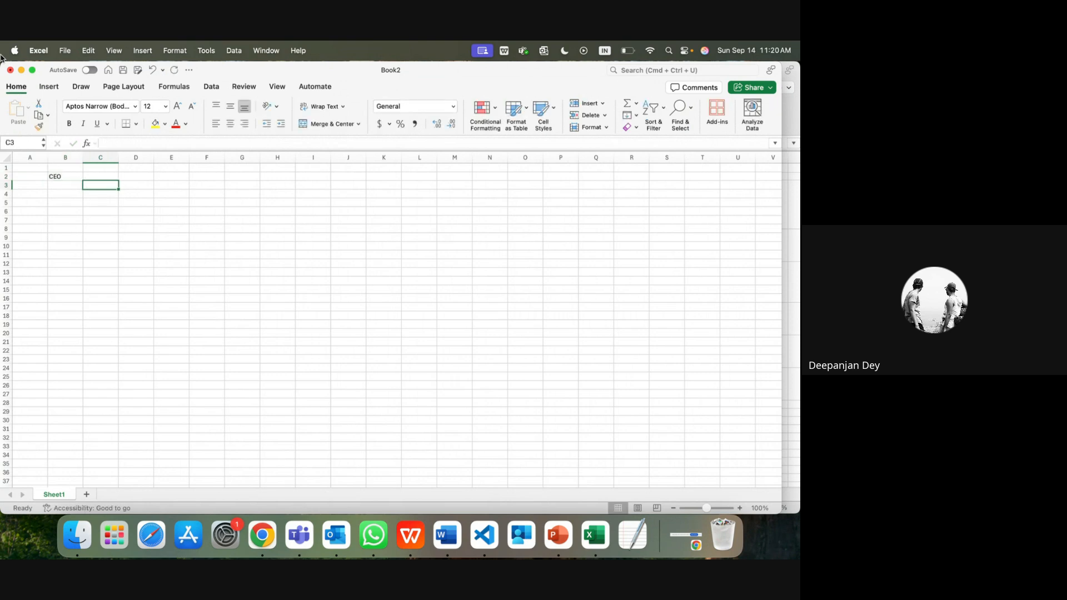
type("CFO")
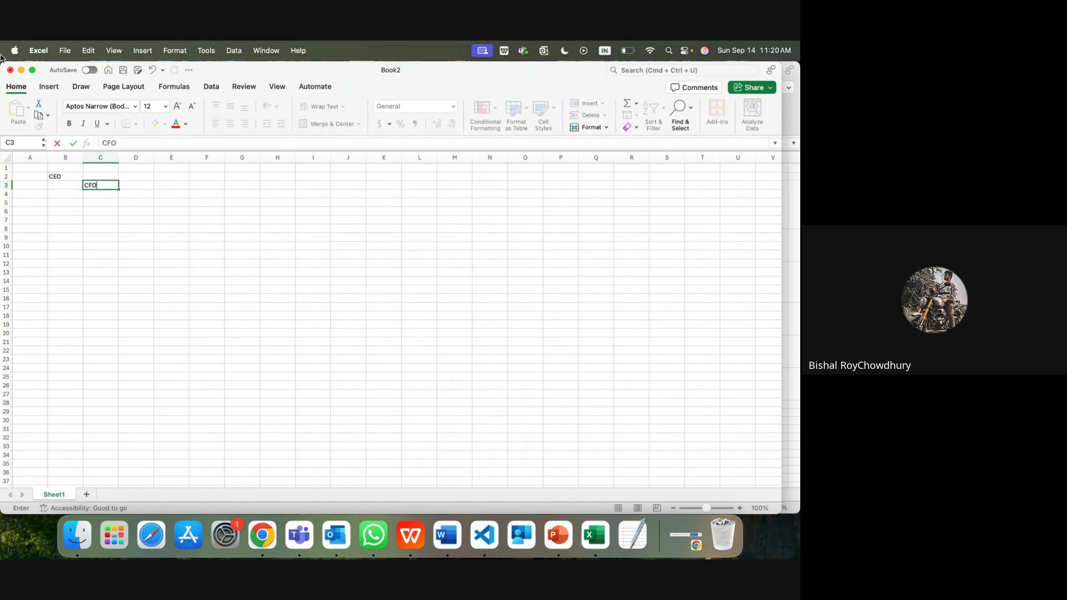
key("Return")
key("Return")
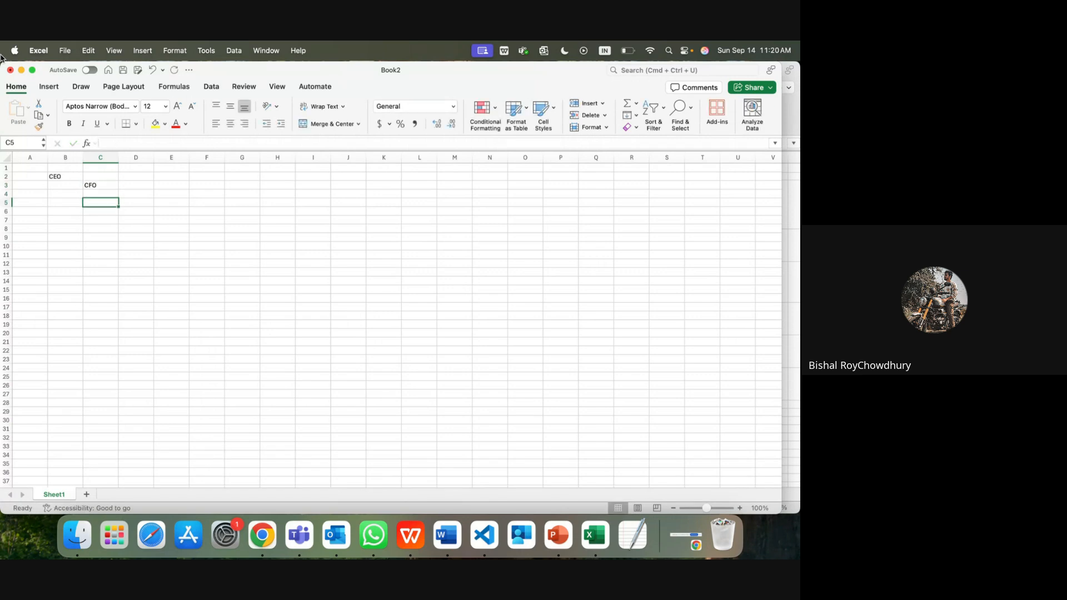
Step: Enter Finance Manager in D4 and Finance Executive in E5
key("Up")
key("Right")
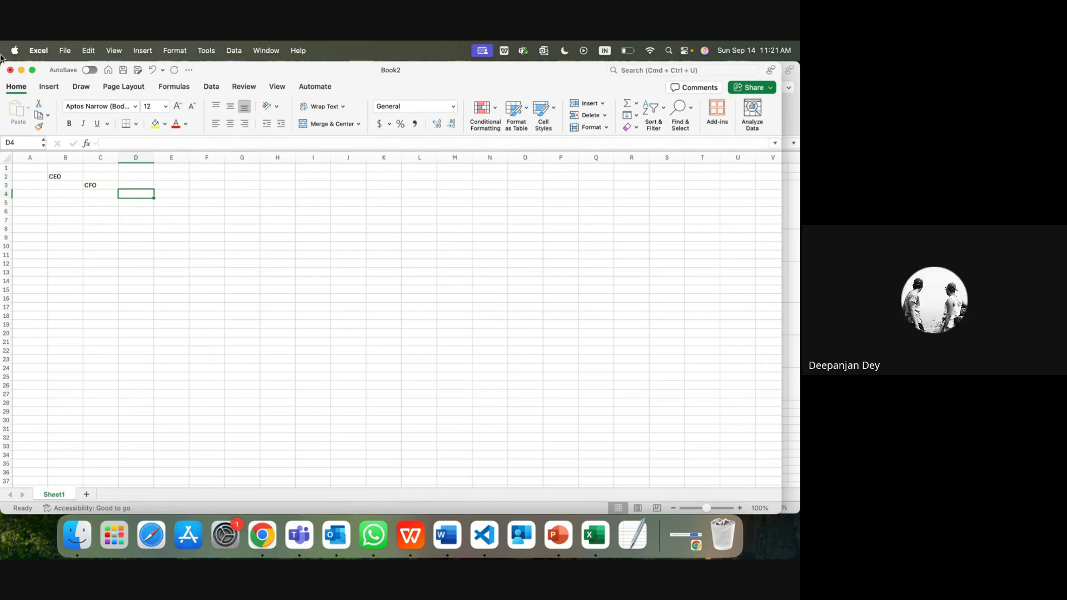
type("H")
key("BackSpace")
type("Fi")
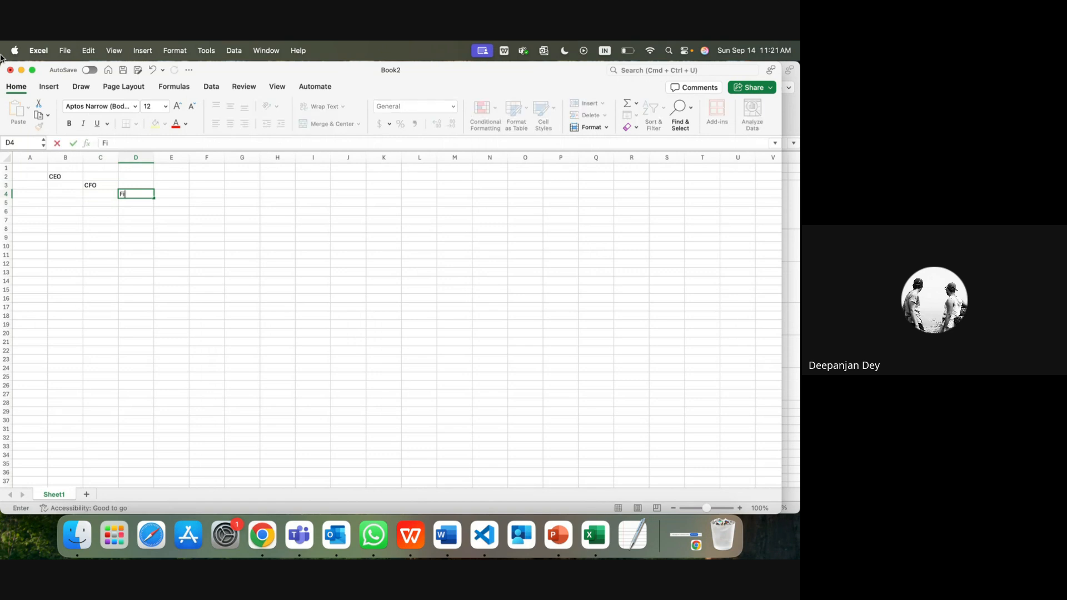
type("nance Manager")
key("Return")
key("Right")
type("Fina")
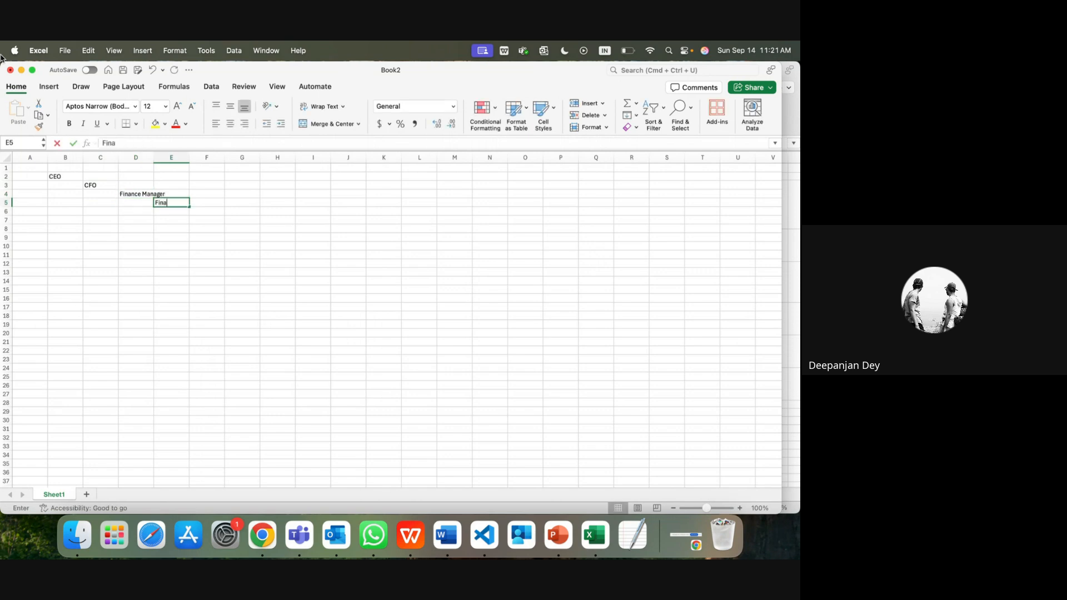
type("nce Ex")
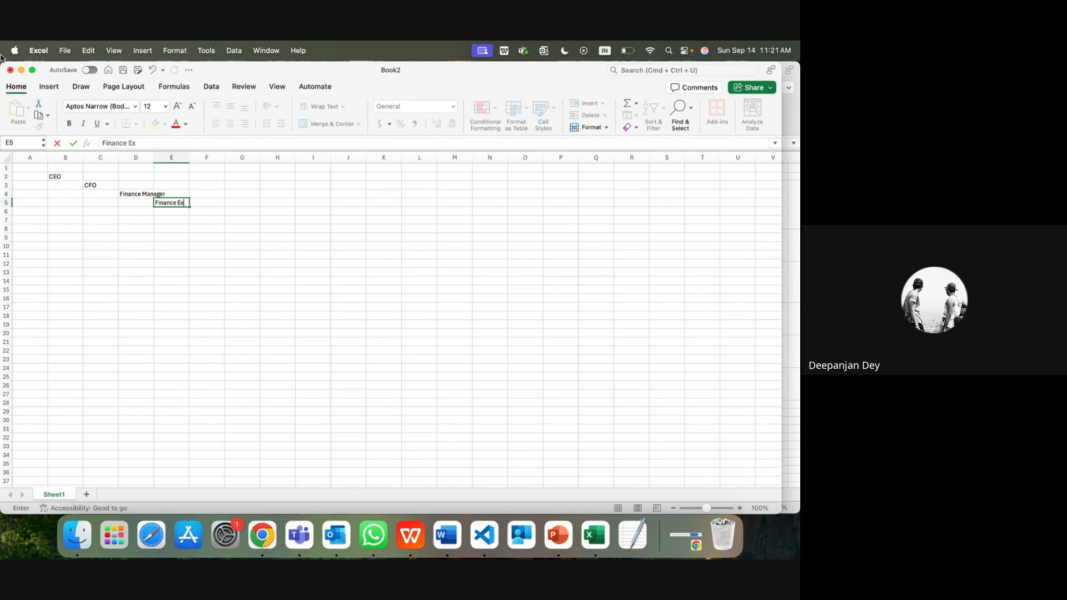
type("ecutive")
key("Return")
key("Left")
key("Left")
key("Left")
key("Right")
Step: Enter CTO in C6 and Technology Manager in D7
type("CTO")
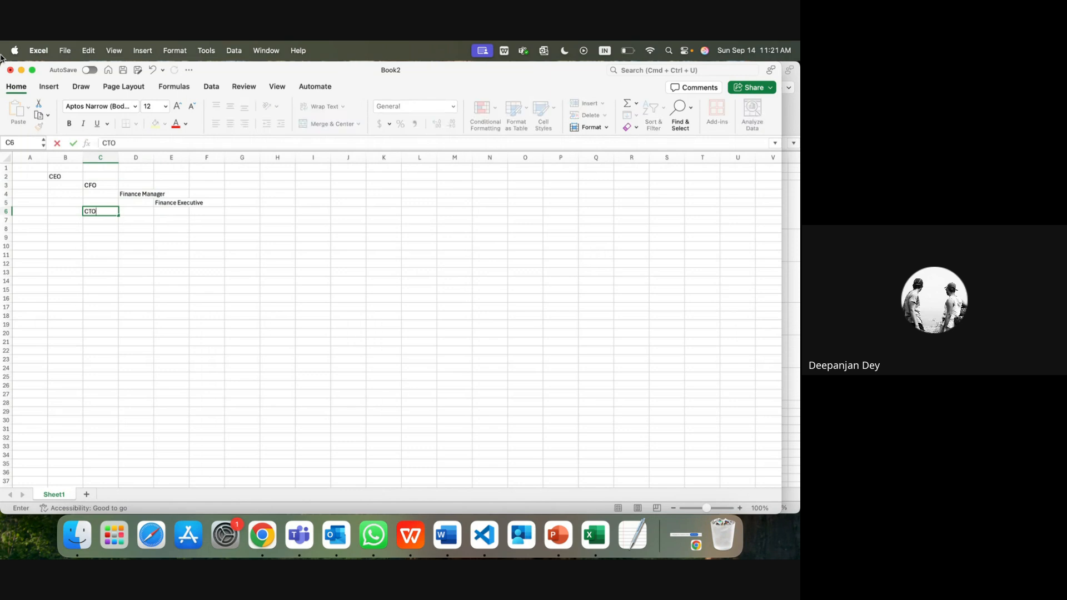
key("Return")
key("Right")
type("Te")
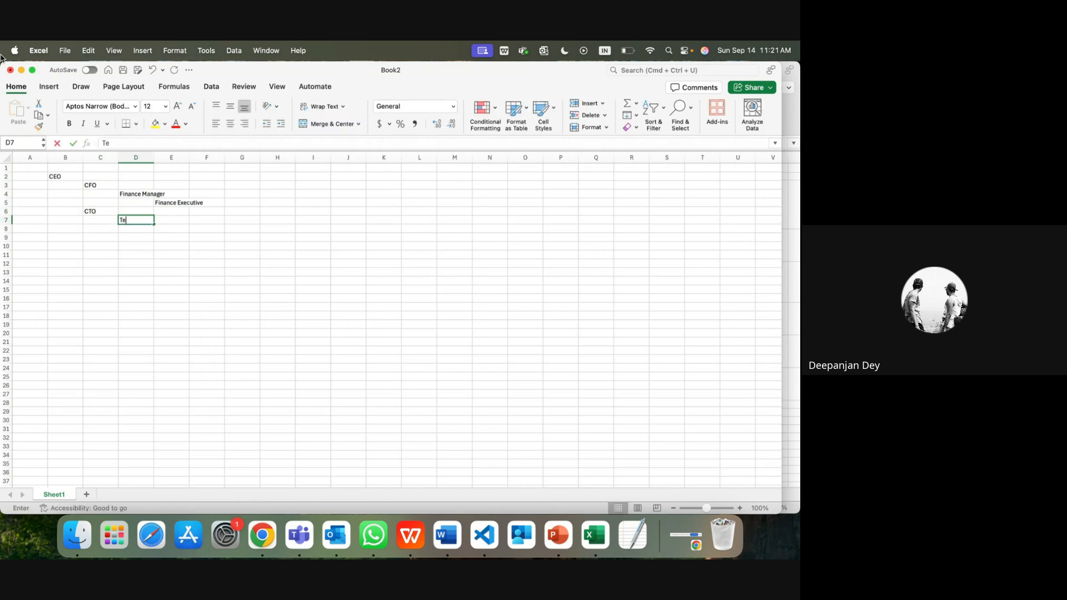
type("chnolo")
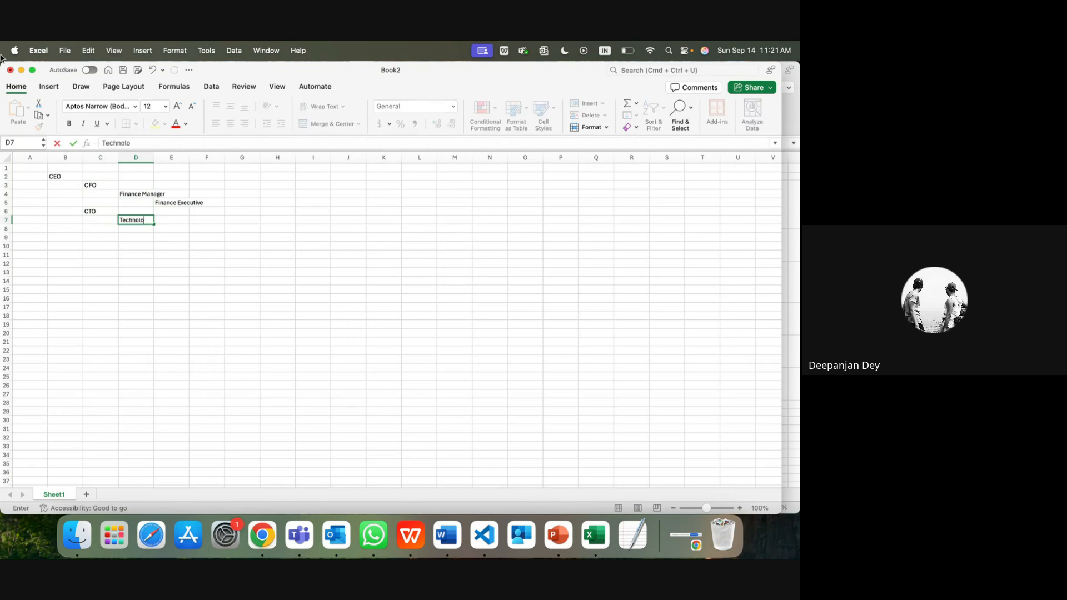
type("gy Manager")
key("Return")
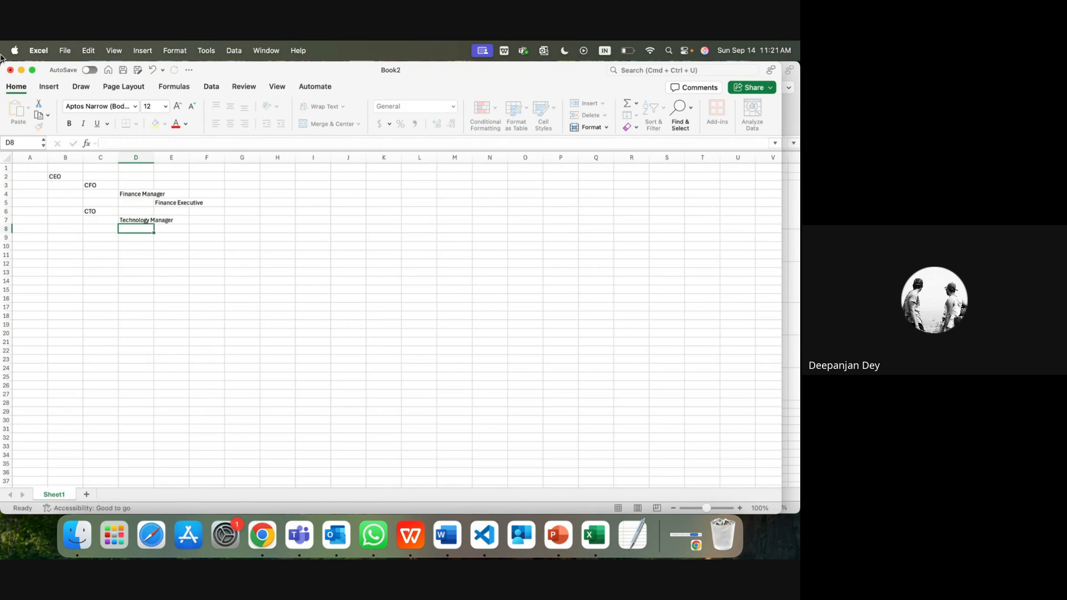
Step: Enter Sr. Developer in E8 and Jr. Developer in F9
key("Right")
type("Develop\\")
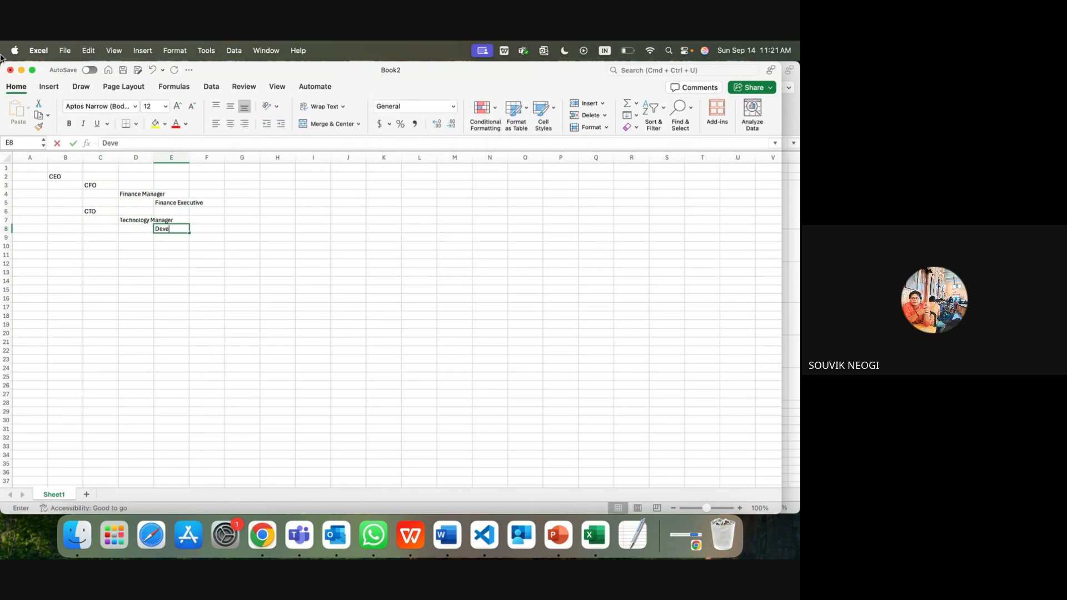
key("BackSpace")
key("BackSpace")
key("BackSpace")
key("BackSpace")
key("BackSpace")
key("BackSpace")
key("BackSpace")
key("BackSpace")
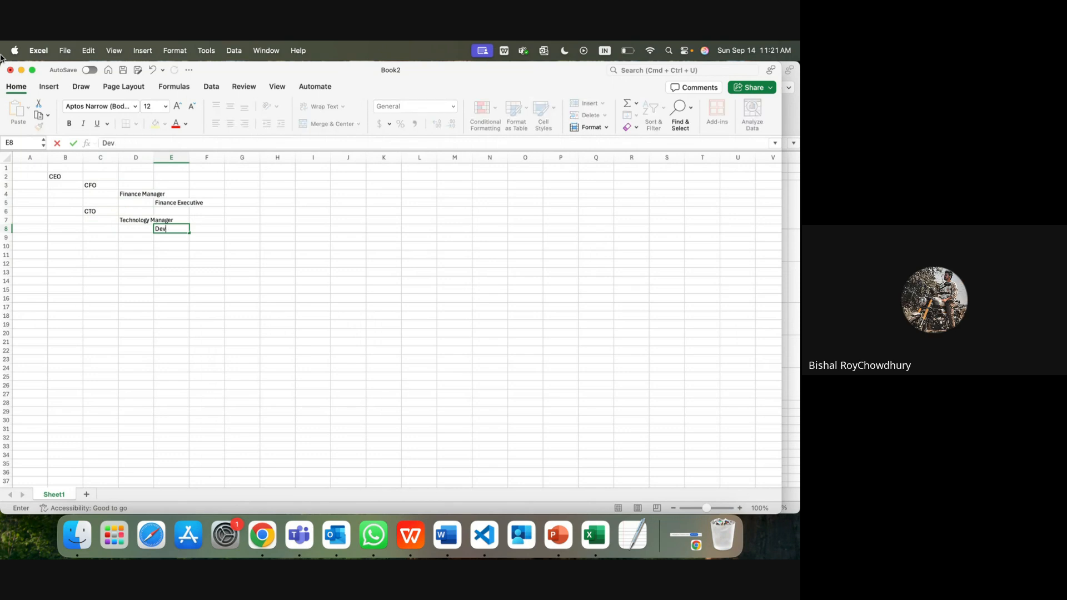
type("Sr. Developer")
key("Return")
key("Tab")
type("Jr. Developer")
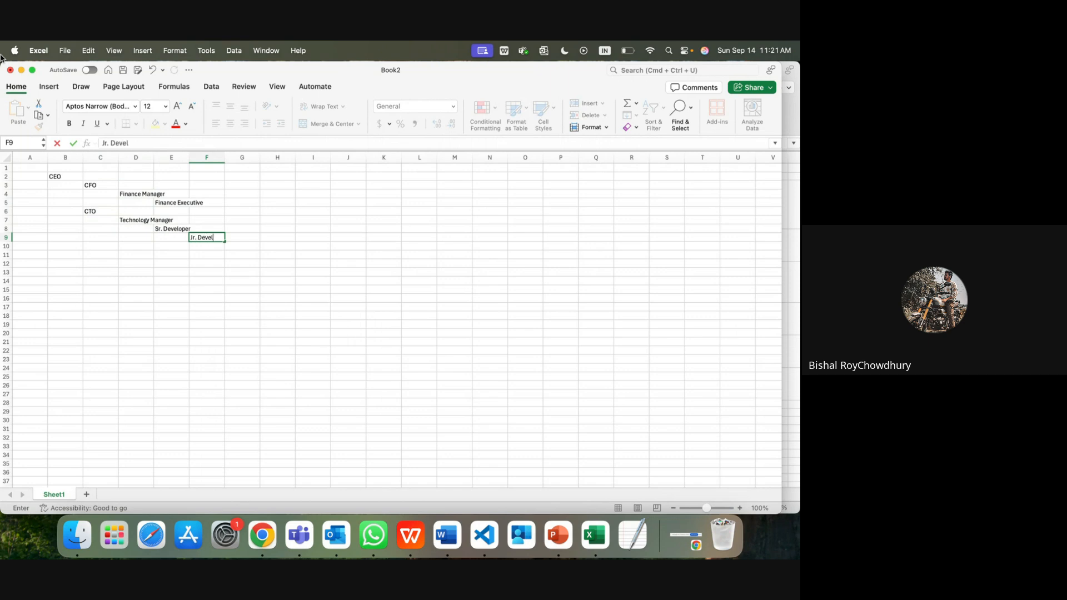
key("Return")
key("Left")
key("Left")
key("Left")
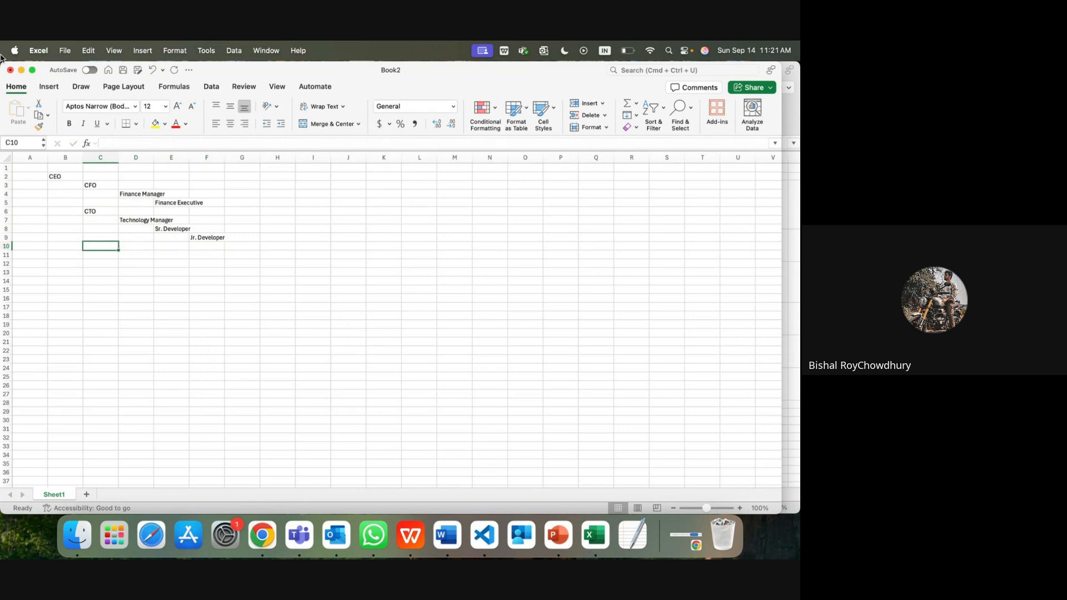
Step: Enter CBO in C10 and Marketing Head in D11
type("CBO")
key("Return")
key("Right")
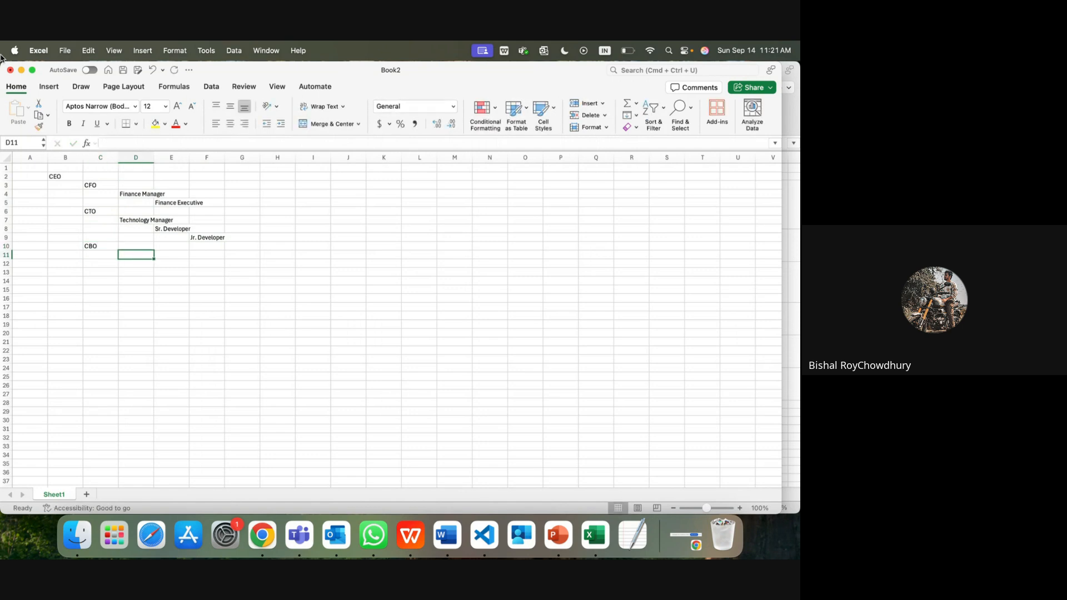
type("Marketing Head")
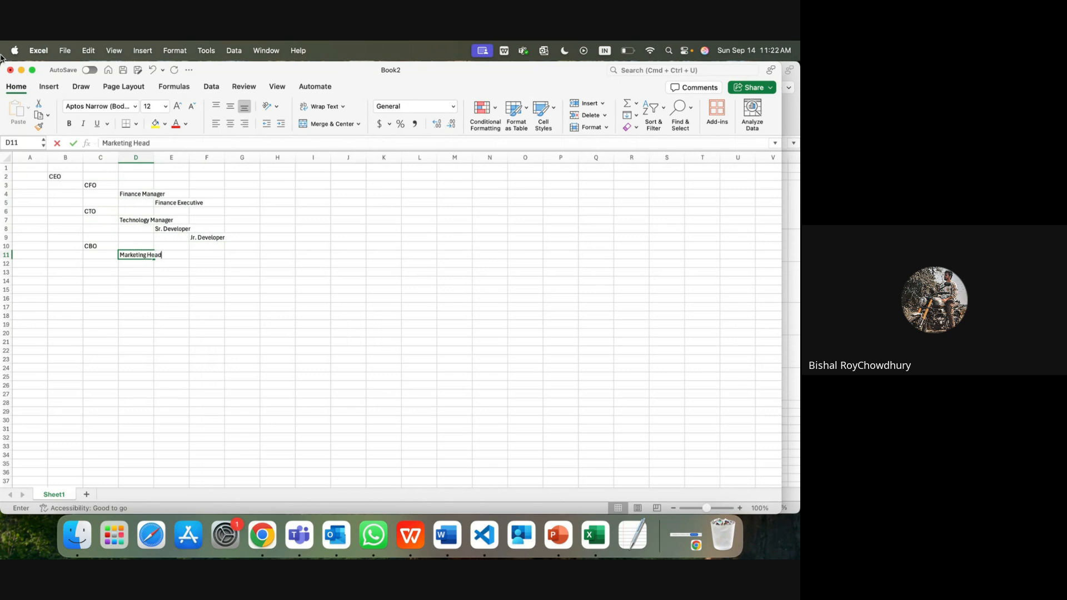
key("Return")
Step: Enter Marketing Manger in E12 and Marketing Executive in F13
key("Right")
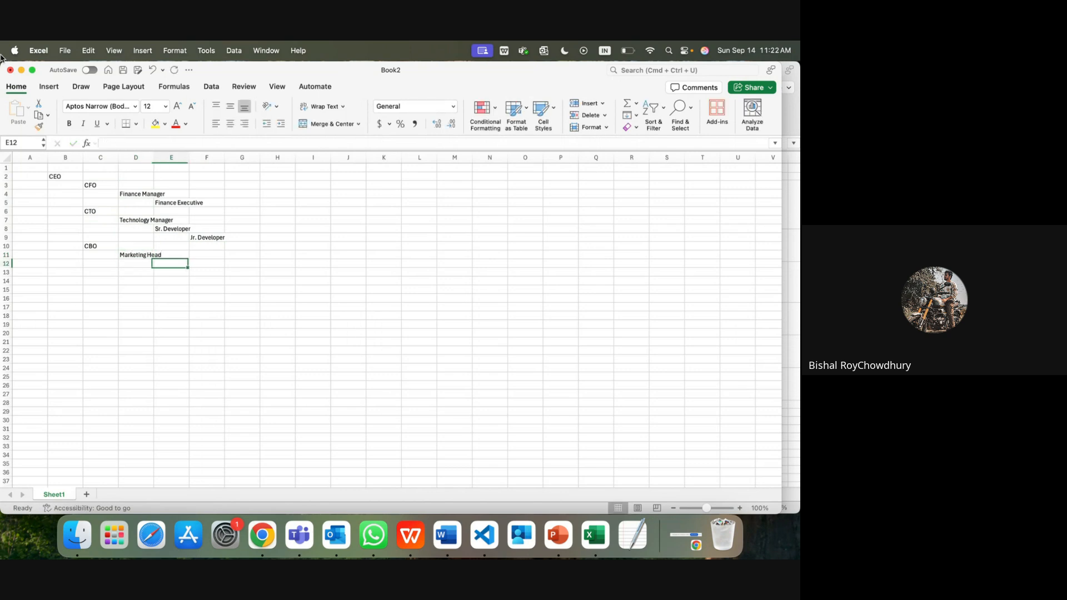
type("Marketui")
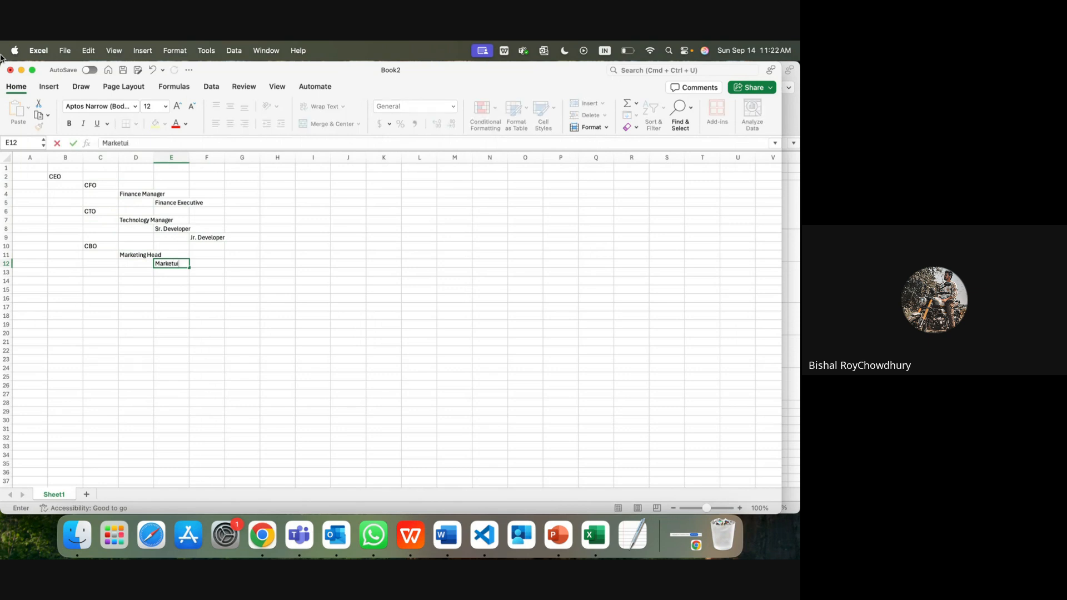
key("BackSpace")
type("ing Manger")
key("Return")
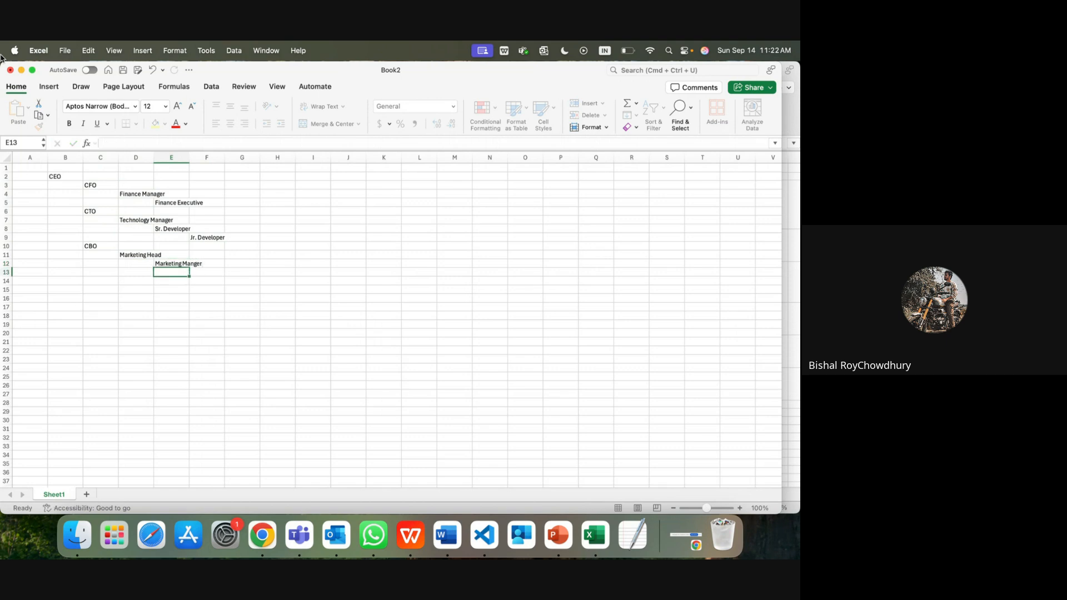
key("Tab")
type("Ma")
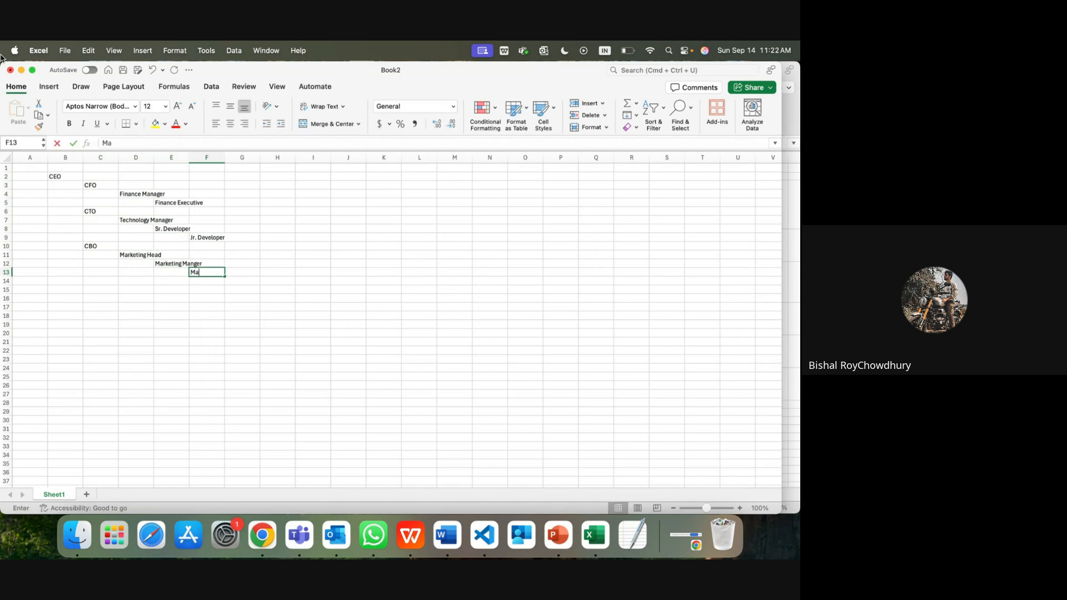
type("rketing")
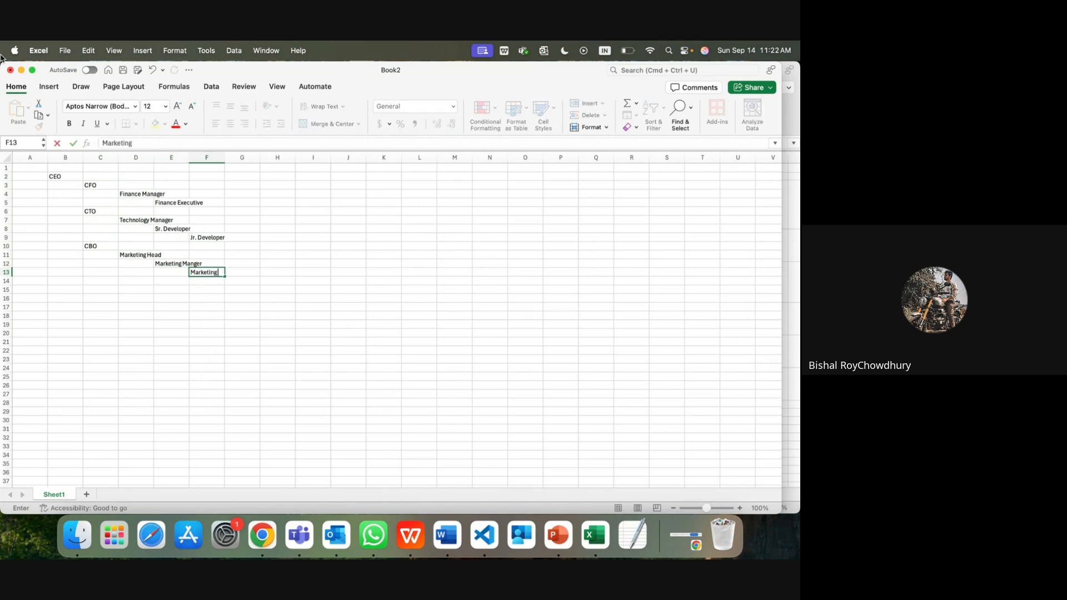
type(" Executive")
key("Return")
key("Left")
key("Left")
key("Left")
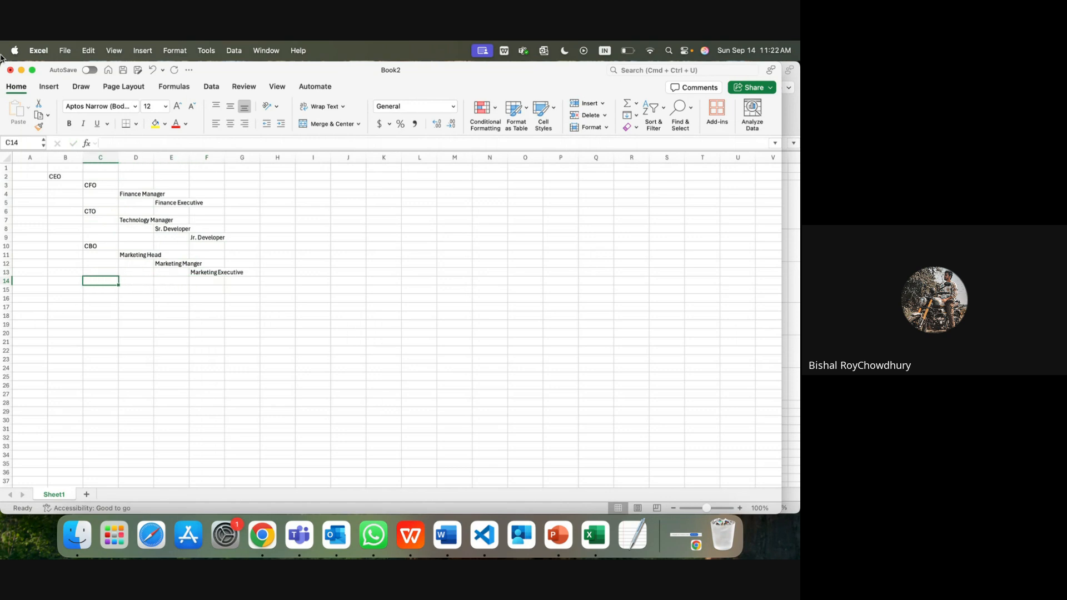
Step: Enter Sales Head in D14 and Area Manager 1 one column further in, in E15
key("Right")
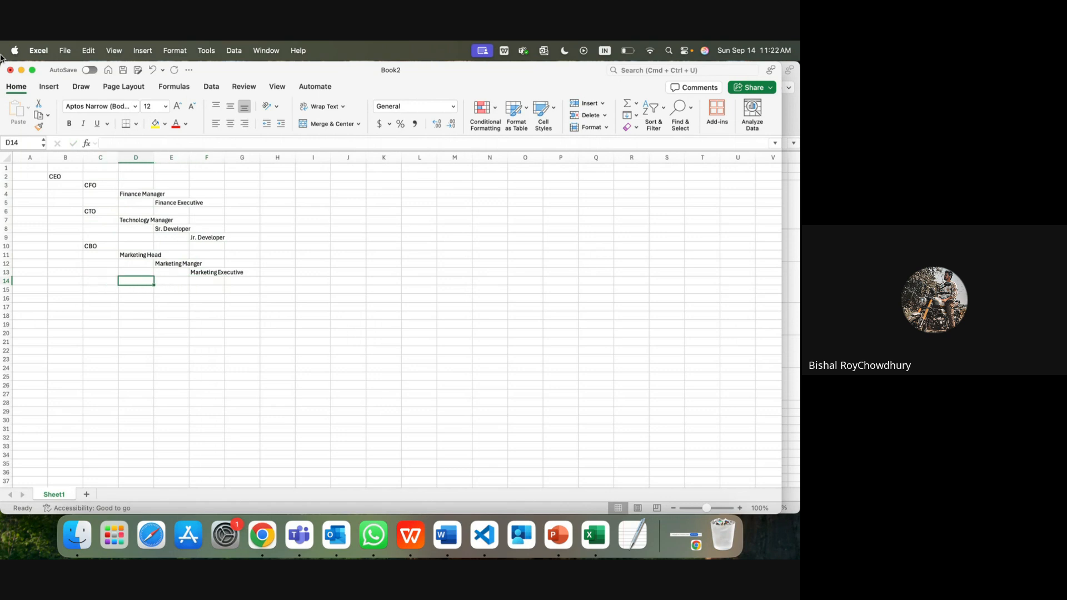
type("Sales")
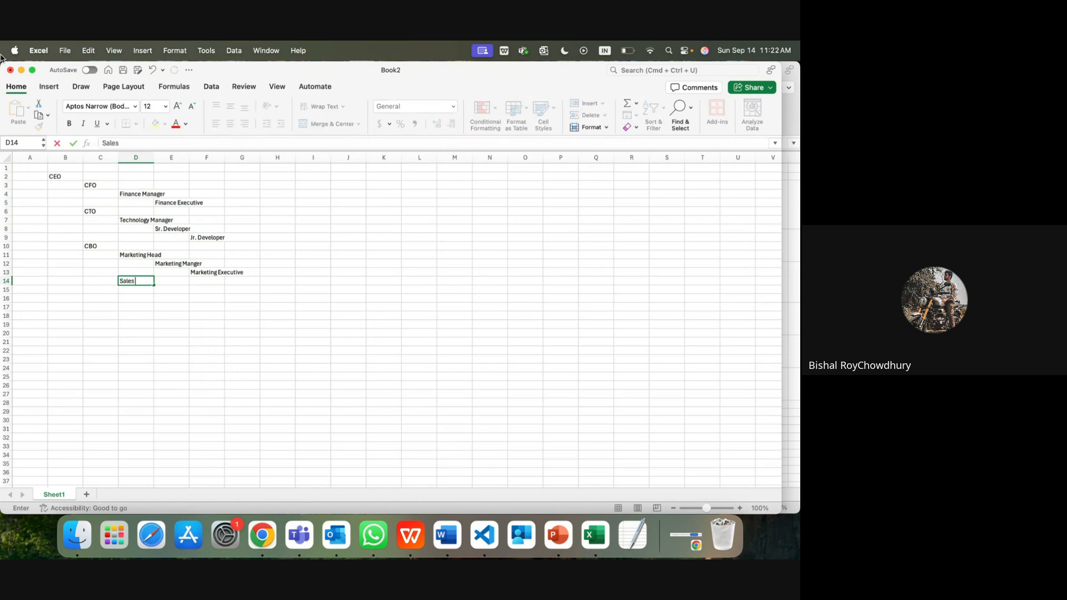
type(" Head")
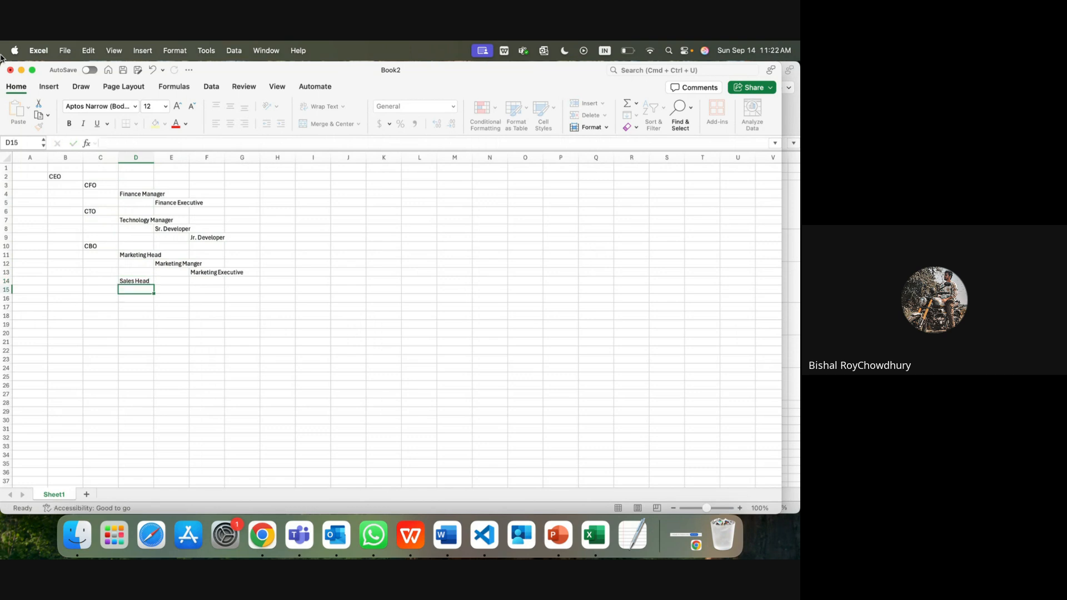
key("Return")
key("Right")
type("Ar")
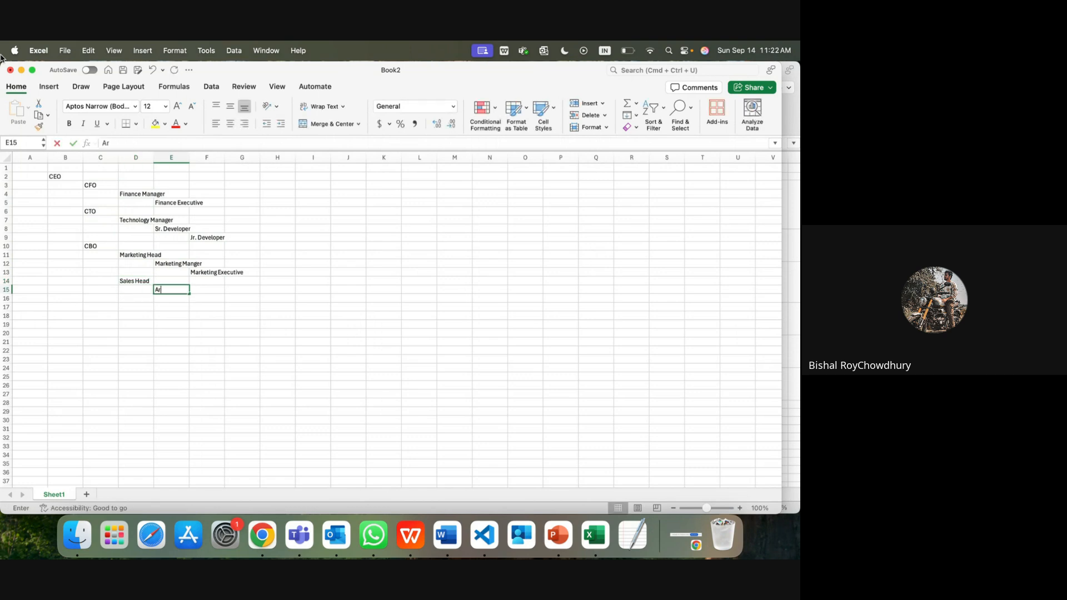
type("e")
key("BackSpace")
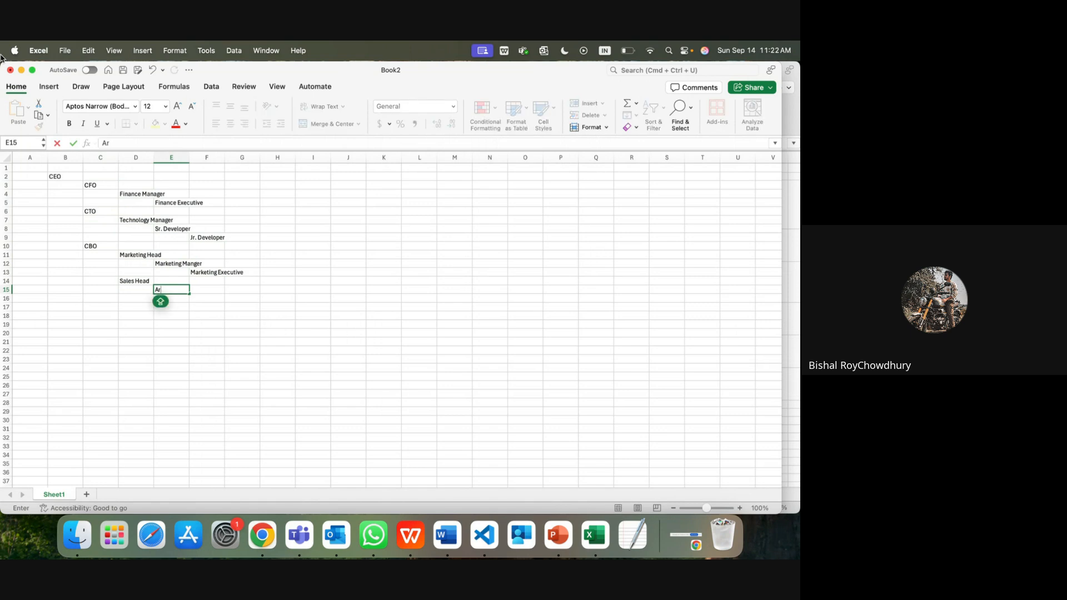
type("ea Manager 1")
key("Return")
Step: Enter Sales Executive 1 in F16, stepped one column right of Area Manager 1
key("Right")
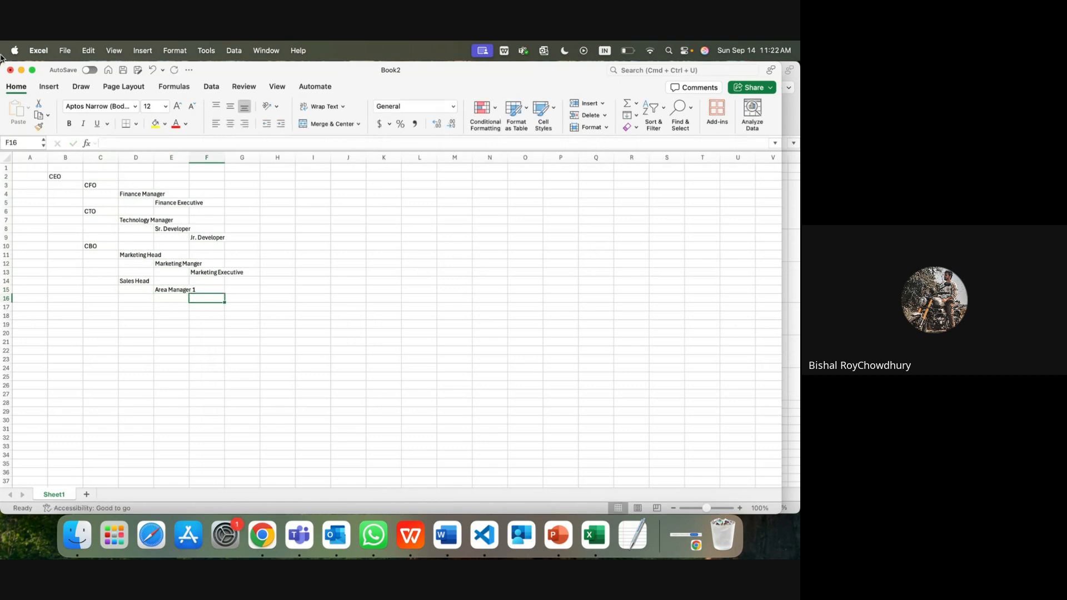
type("Sales Executive 1")
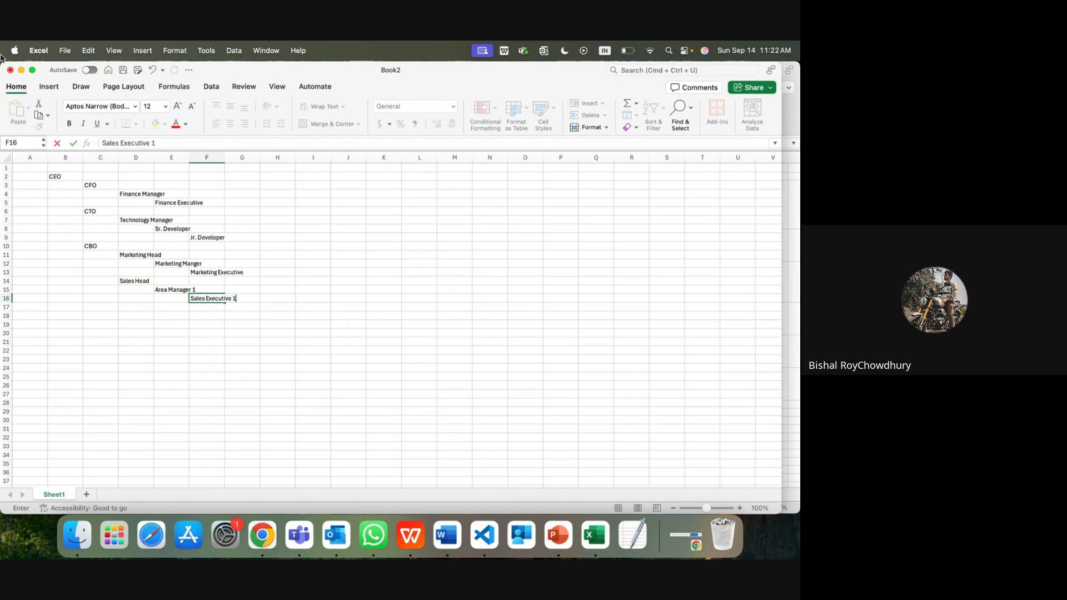
key("Return")
key("Left")
Step: Copy the Area Manager 1 / Sales Executive 1 pair (E15:F16) into rows 17 and 19
key("Up")
key("Up")
key("shift+Down")
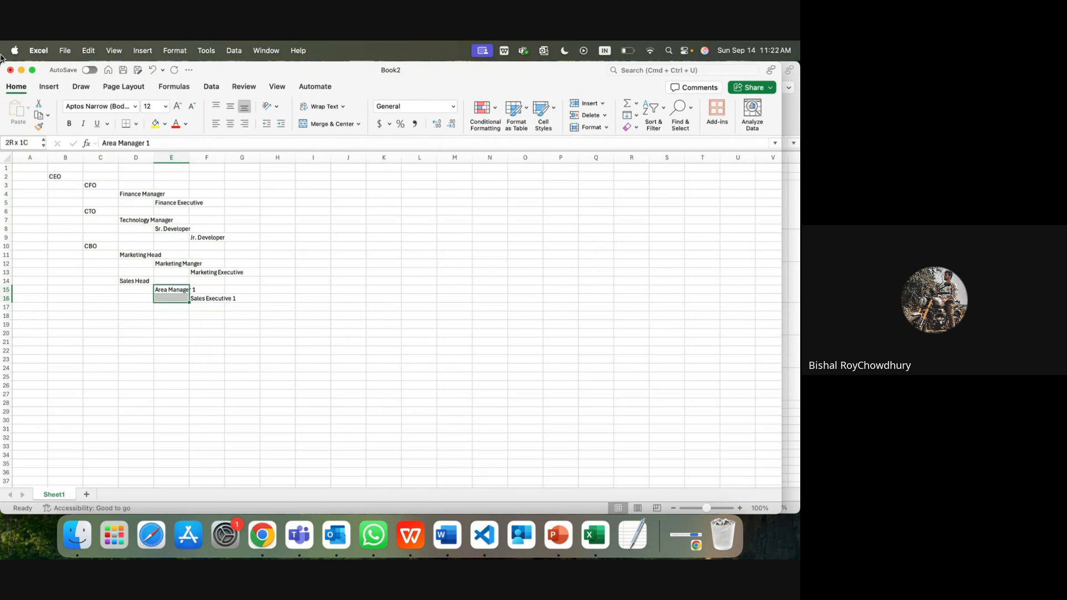
key("shift+Right")
key("super+c")
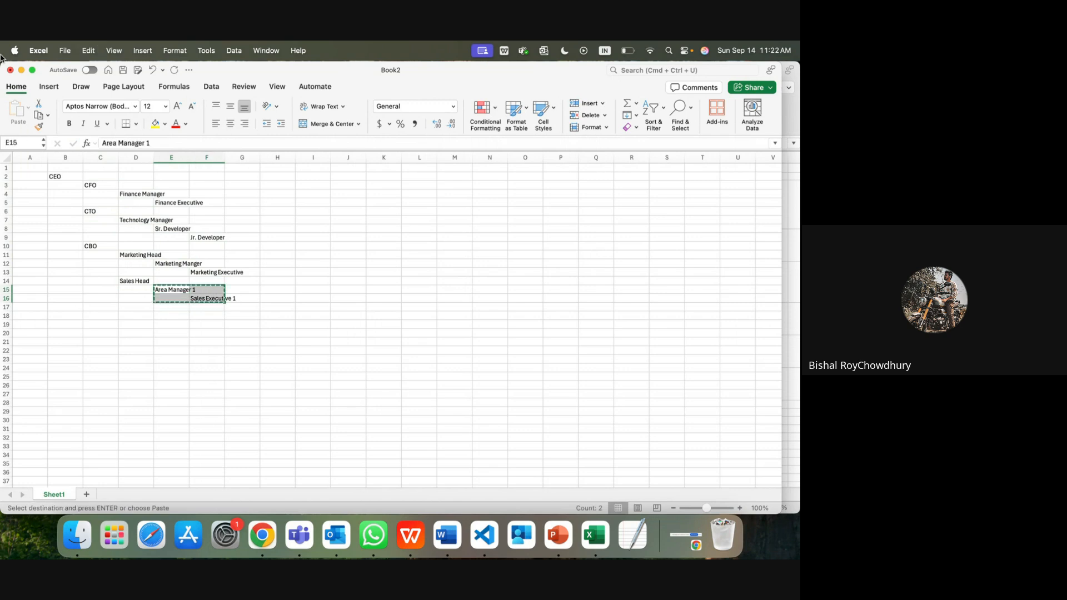
key("Down")
key("Down")
key("super+v")
key("Down")
key("Down")
key("super+v")
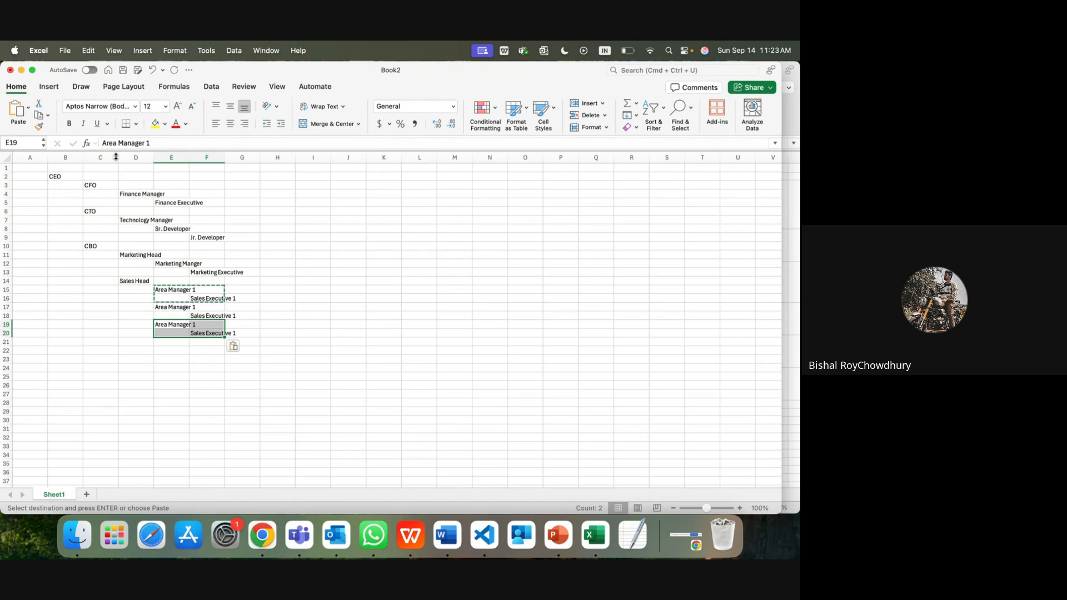
Step: Widen column D and renumber the copied Area Managers in E17 and E19 to 2
left_click_drag(153, 157, 228, 158)
double_click(222, 308)
key("BackSpace")
type("2")
double_click(225, 325)
key("BackSpace")
type("2")
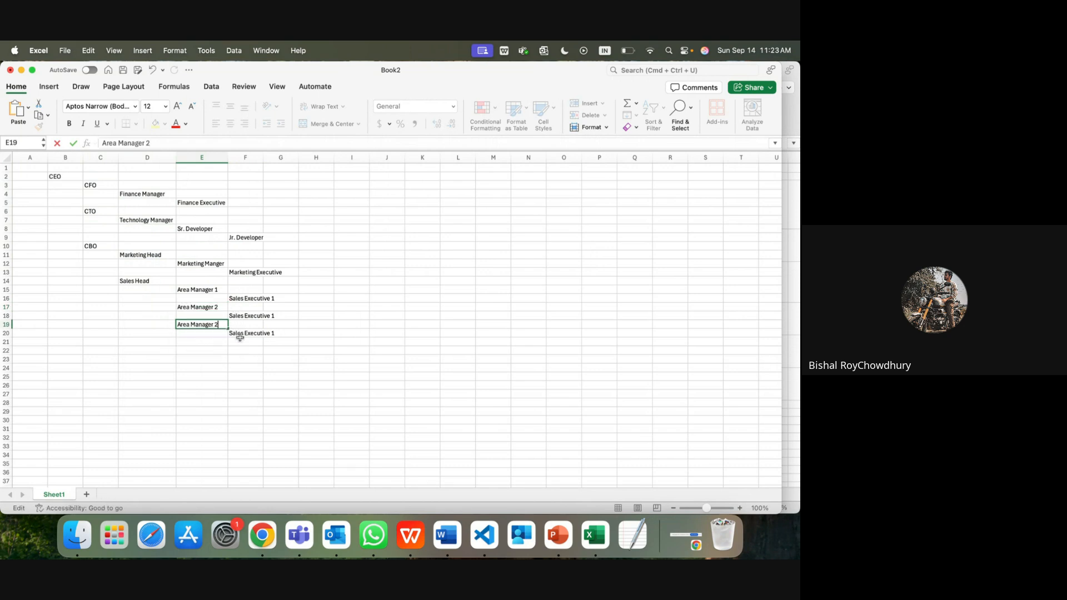
Step: Widen column F to fit the titles, keeping F16 as Sales Executive 1
left_click(248, 157)
left_click_drag(263, 157, 285, 158)
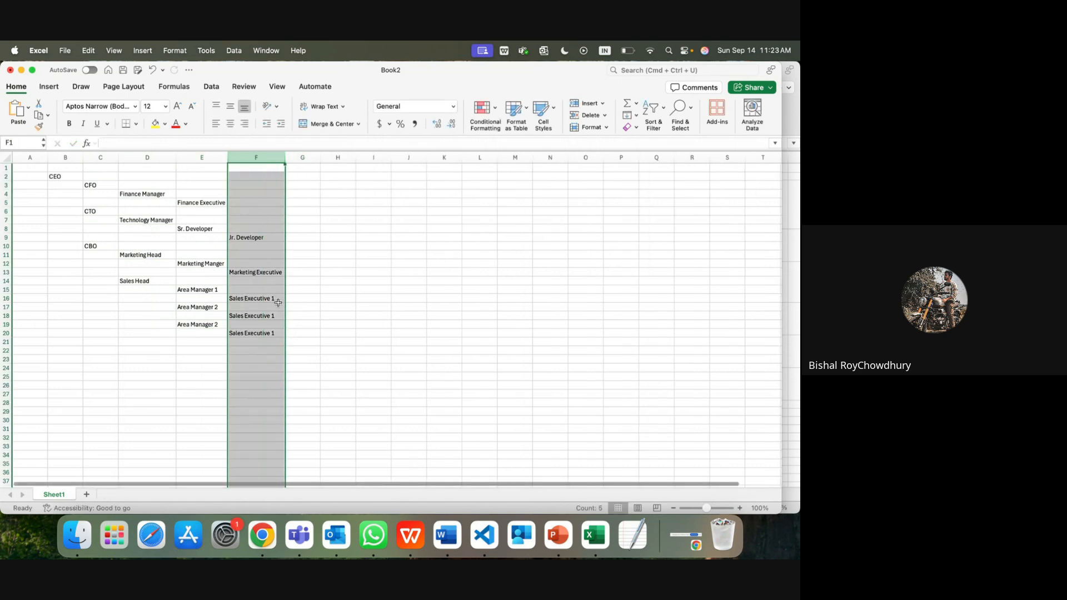
left_click(278, 300)
double_click(278, 300)
key("BackSpace")
type("2")
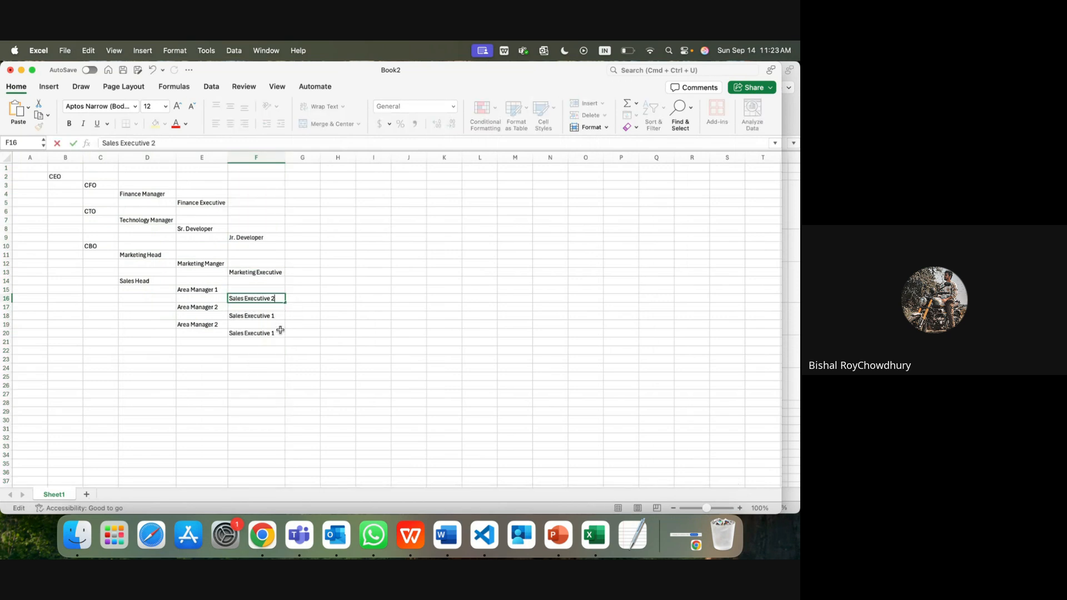
key("BackSpace")
type("1")
Step: Rename F18 and F20 to Sales Executive 2 and 3, and E19 to Area Manager 3
double_click(279, 315)
key("BackSpace")
type("2")
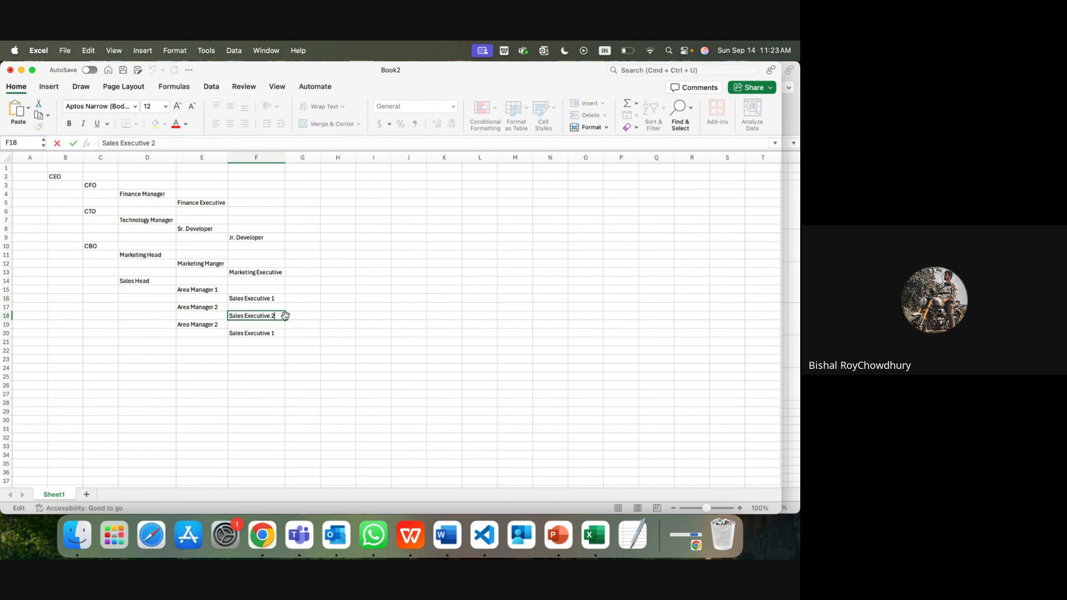
double_click(279, 333)
key("BackSpace")
type("2")
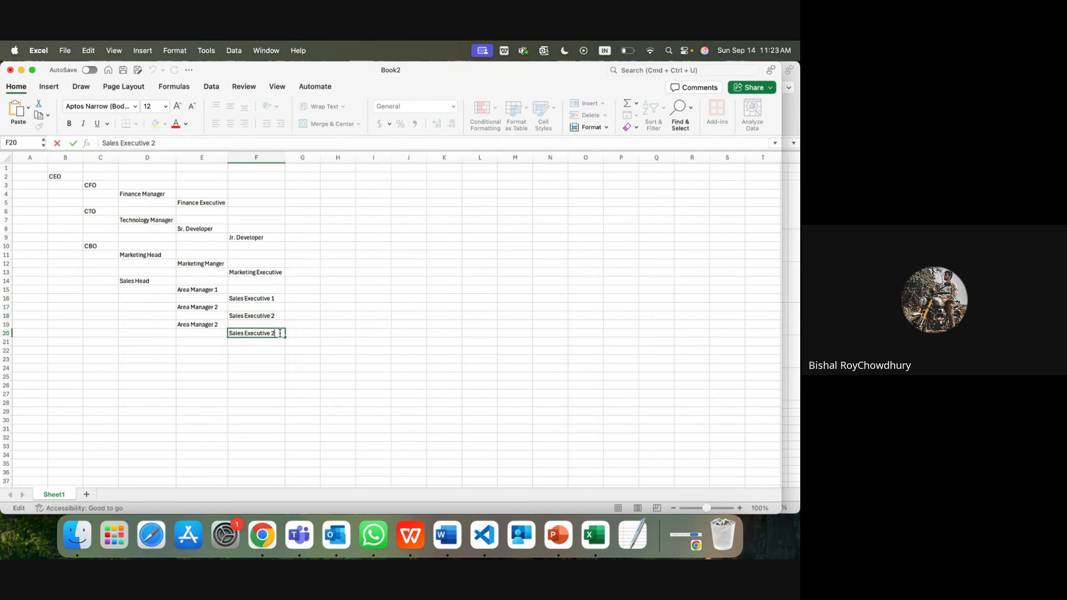
key("BackSpace")
type("3")
double_click(224, 324)
key("BackSpace")
type("3")
key("Return")
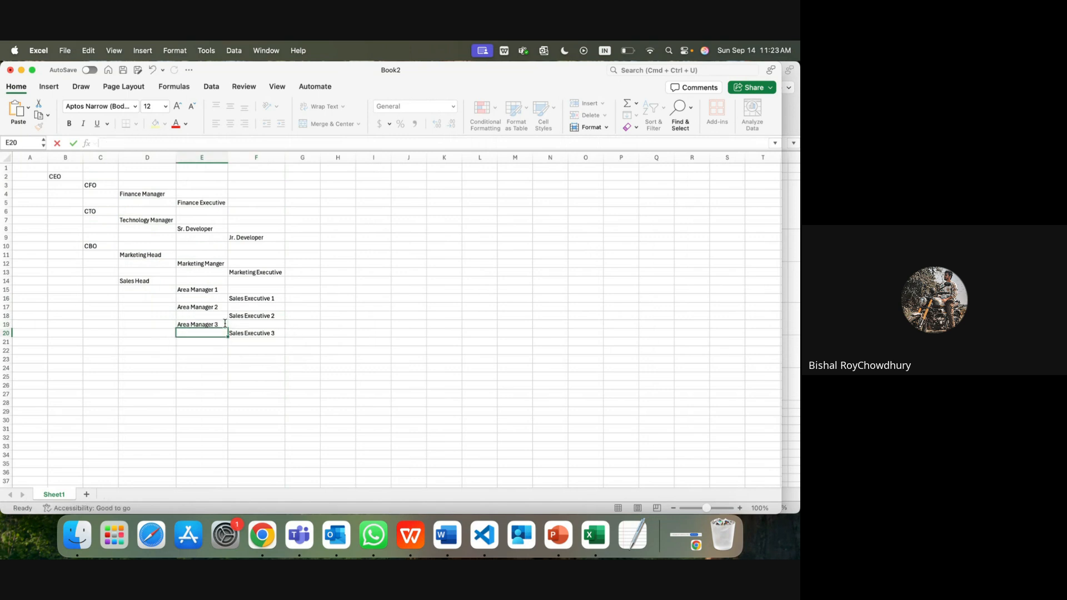
left_click(57, 177)
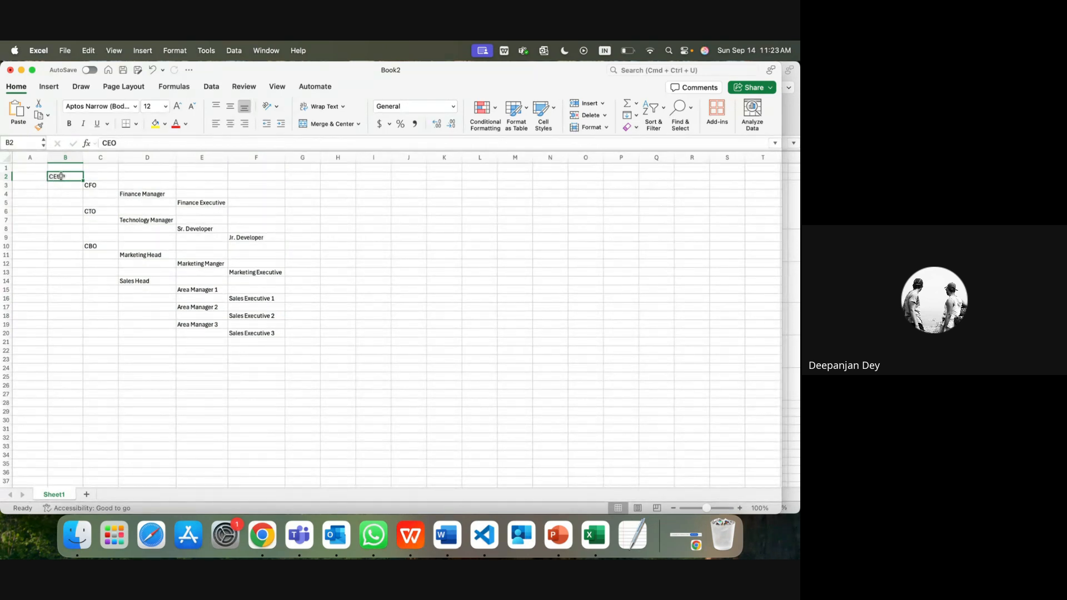
Step: Select the hierarchy in B2:F20 and scroll through it, ending on the CEO cell
left_click_drag(61, 176, 246, 334)
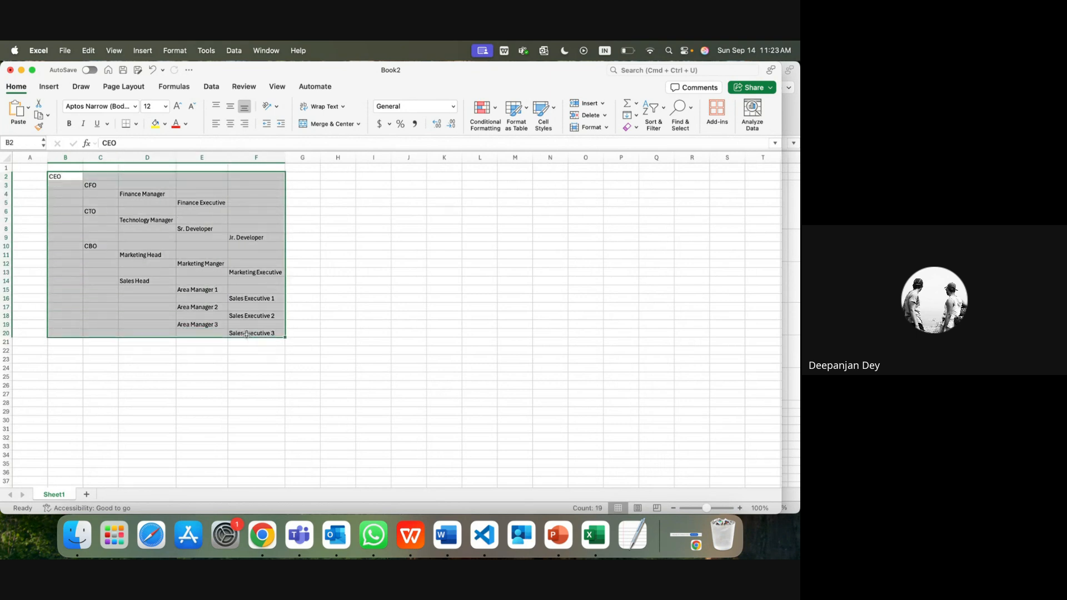
left_click(266, 238)
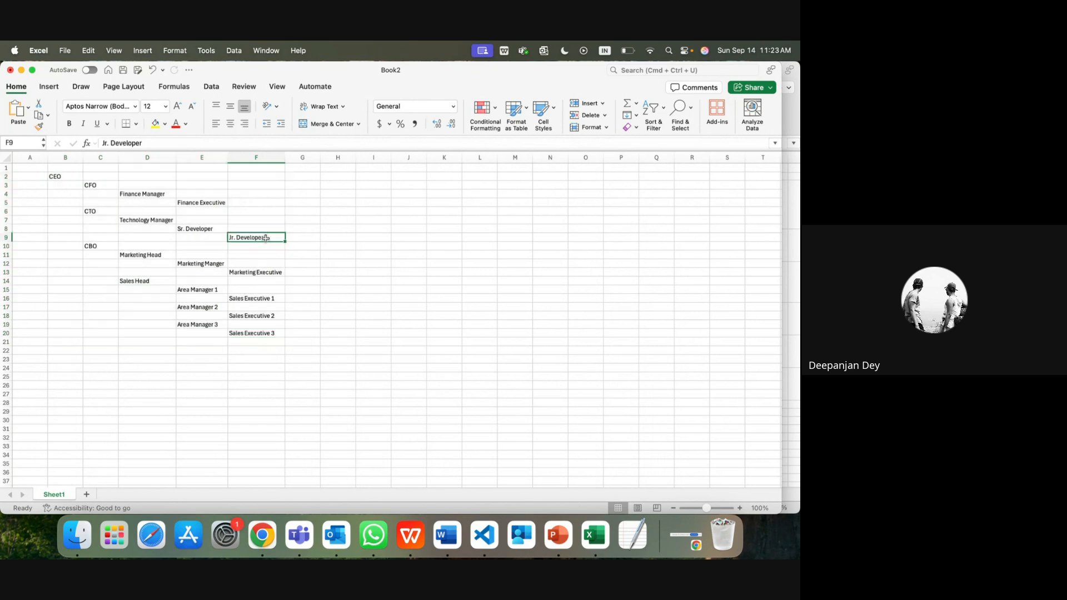
scroll(263, 240, "up", 5)
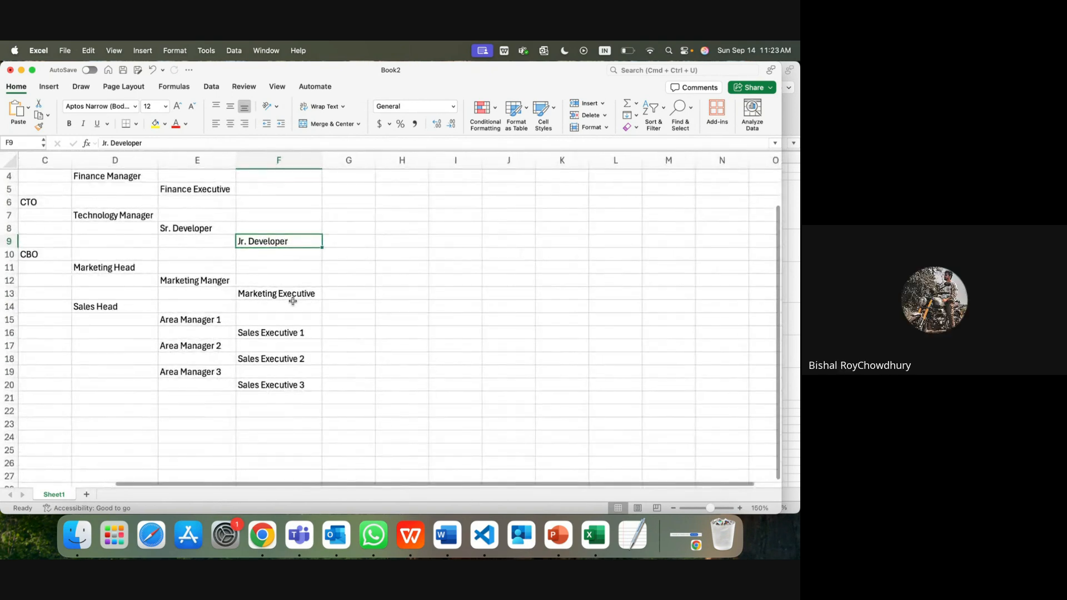
scroll(293, 302, "down", 5)
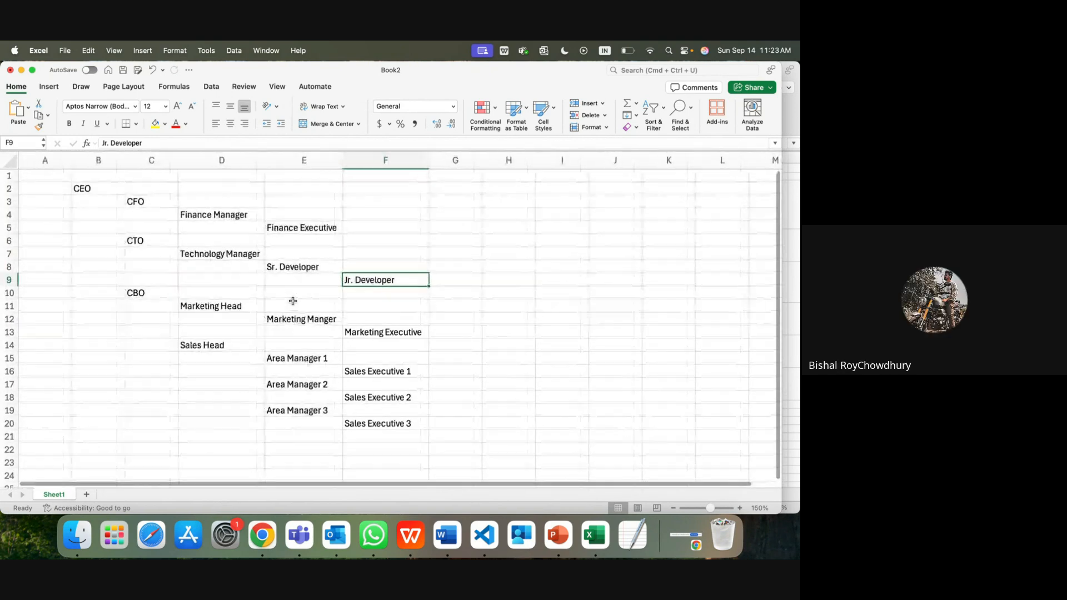
left_click(82, 191)
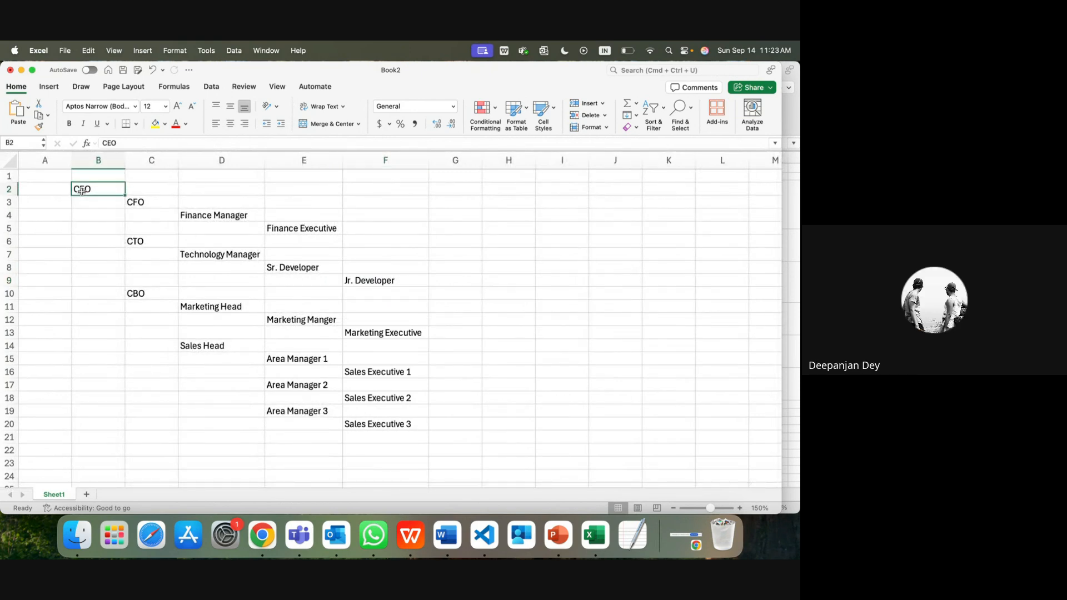
left_click_drag(155, 203, 149, 292)
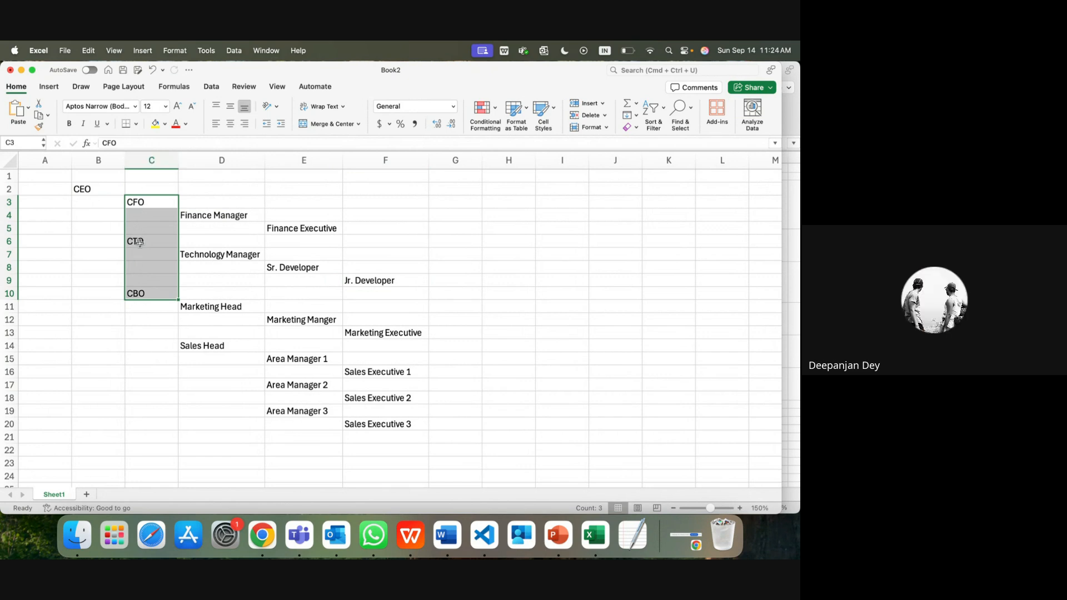
left_click(141, 293)
left_click(148, 204)
left_click(202, 218)
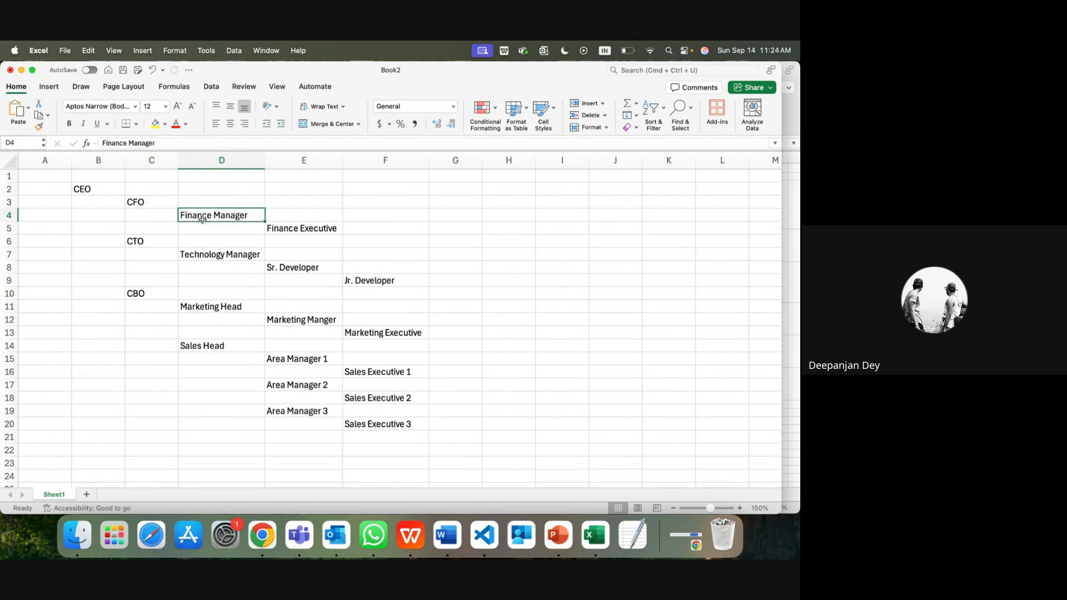
left_click(152, 242)
left_click(204, 255)
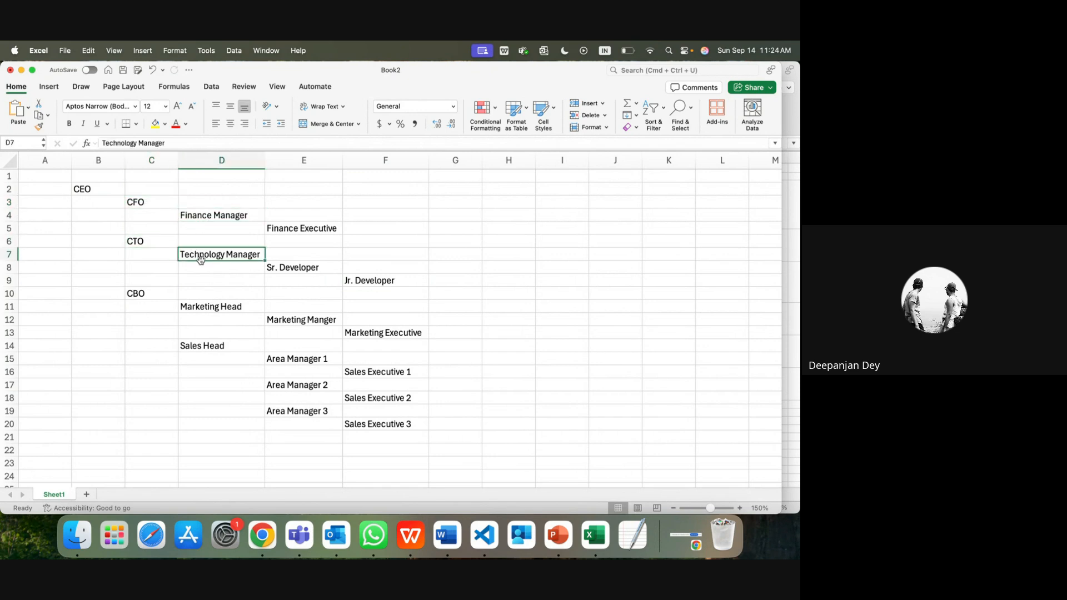
left_click(145, 292)
left_click(206, 307)
left_click(206, 347)
left_click(202, 308)
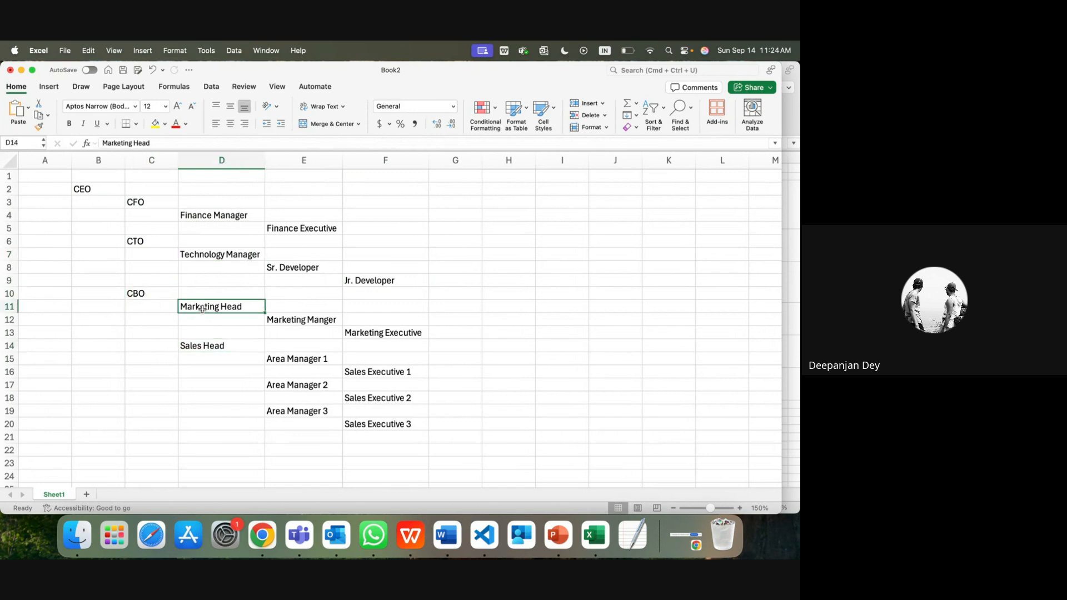
left_click_drag(203, 308, 202, 348)
left_click_drag(207, 215, 208, 349)
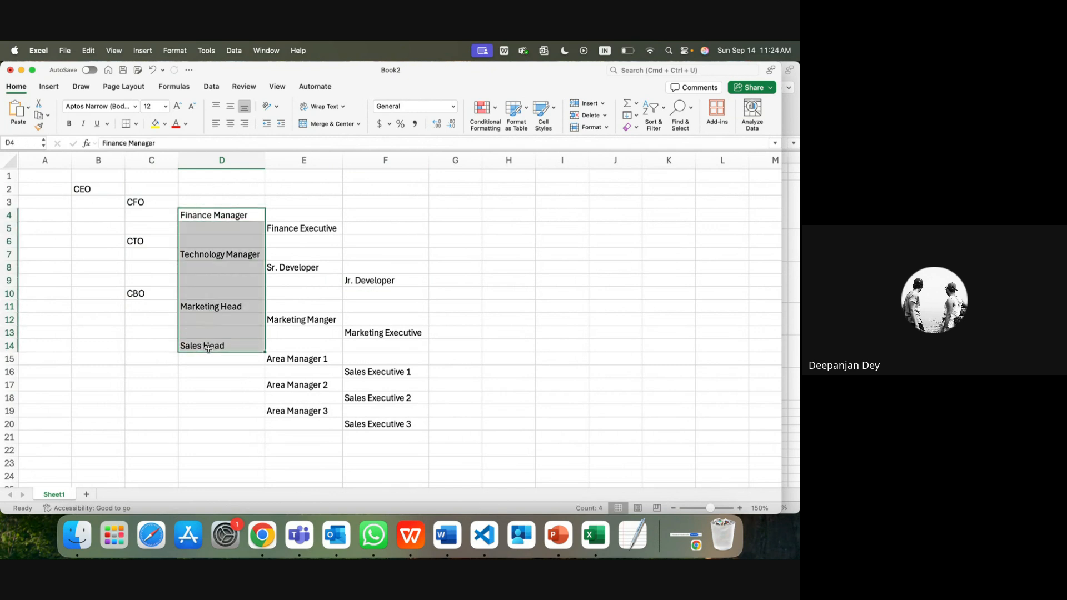
left_click(190, 223)
left_click(189, 216)
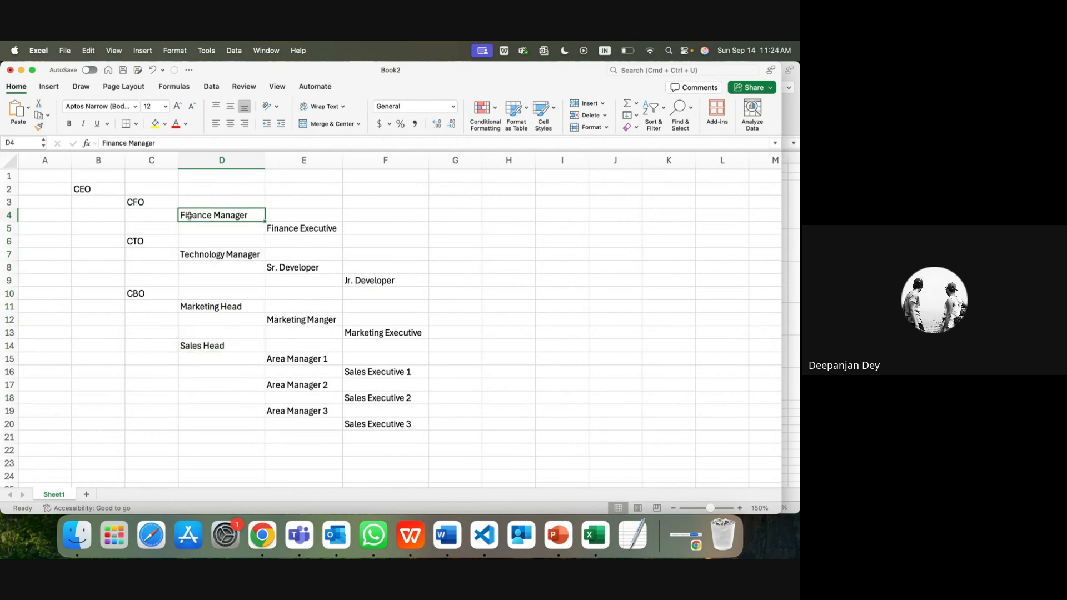
left_click_drag(179, 215, 77, 191)
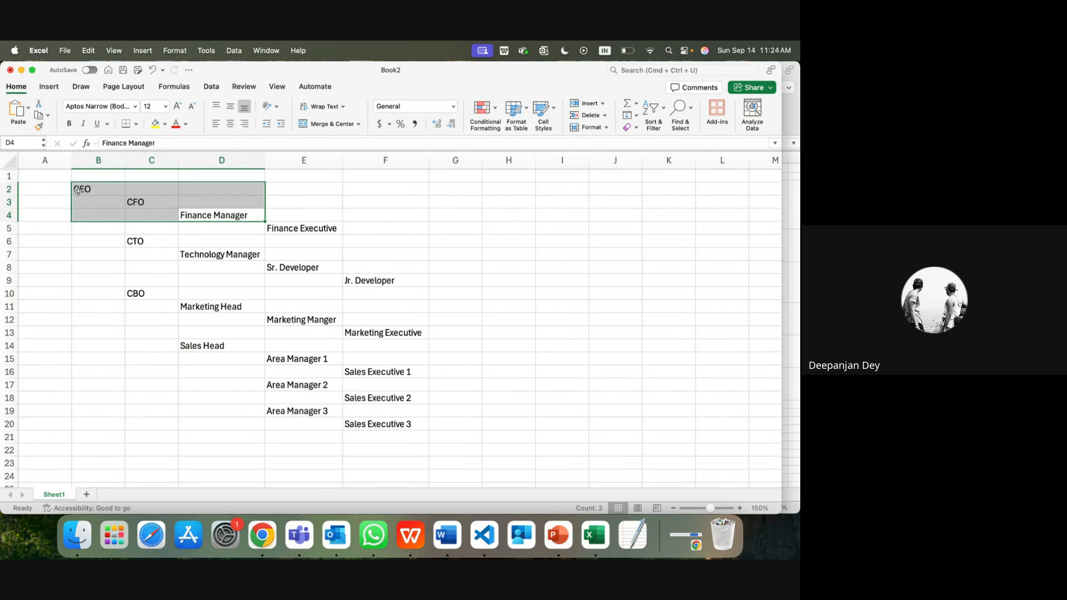
left_click(211, 217)
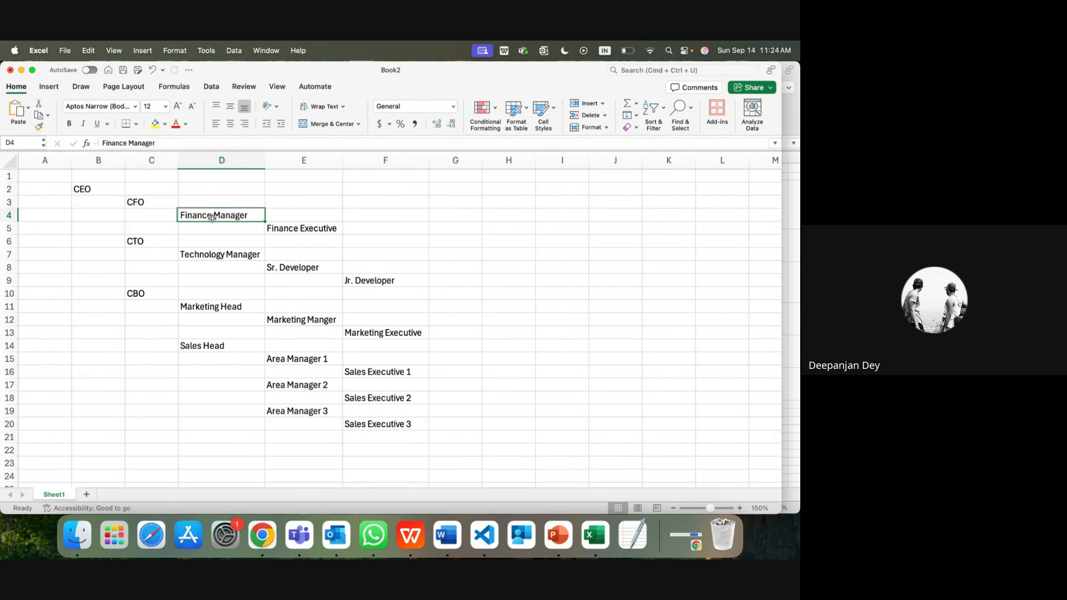
left_click(288, 228)
left_click_drag(287, 229, 150, 201)
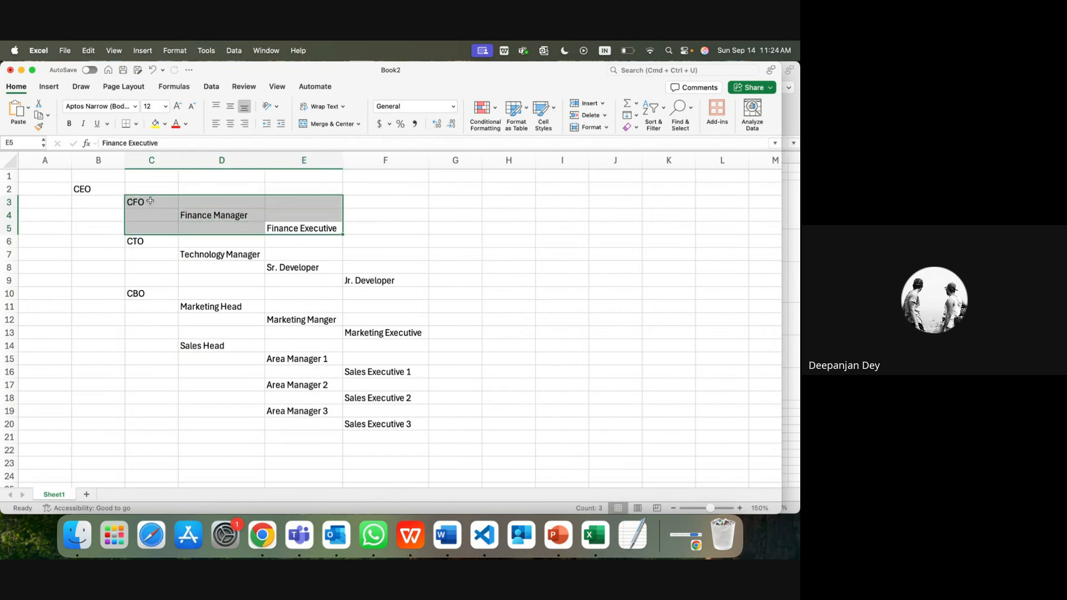
left_click_drag(374, 281, 189, 250)
left_click(385, 277)
left_click_drag(376, 280, 151, 243)
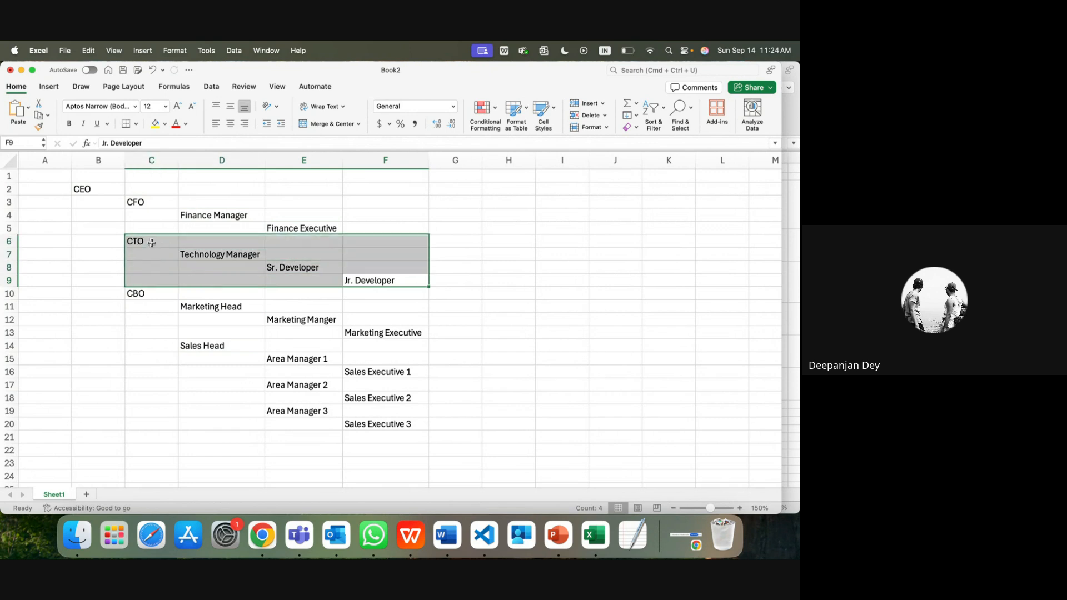
left_click_drag(383, 333, 153, 296)
left_click(395, 371)
left_click_drag(395, 371, 239, 347)
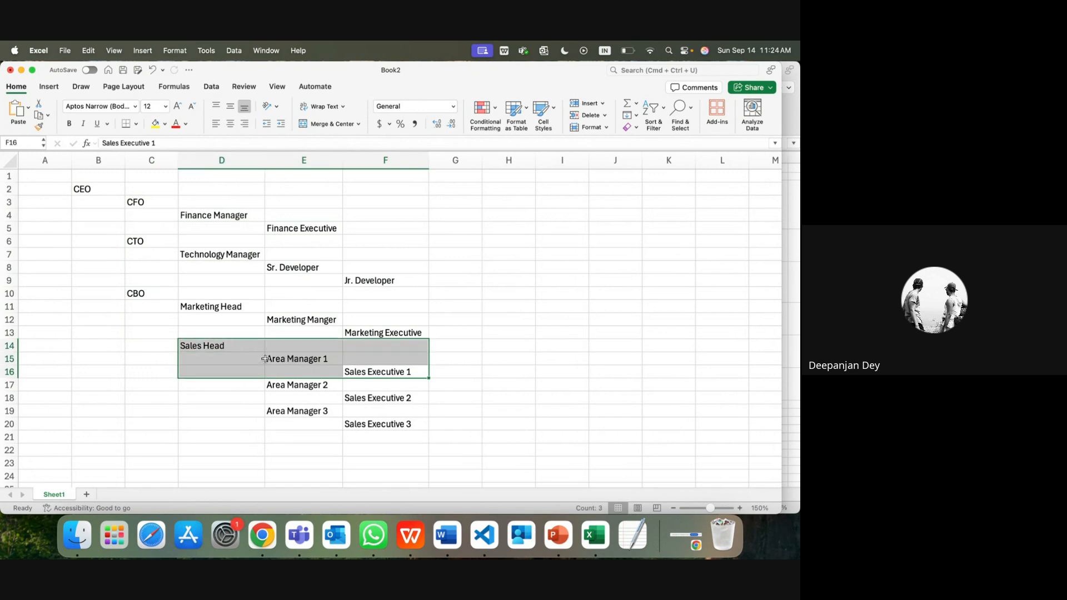
left_click_drag(410, 398, 296, 386)
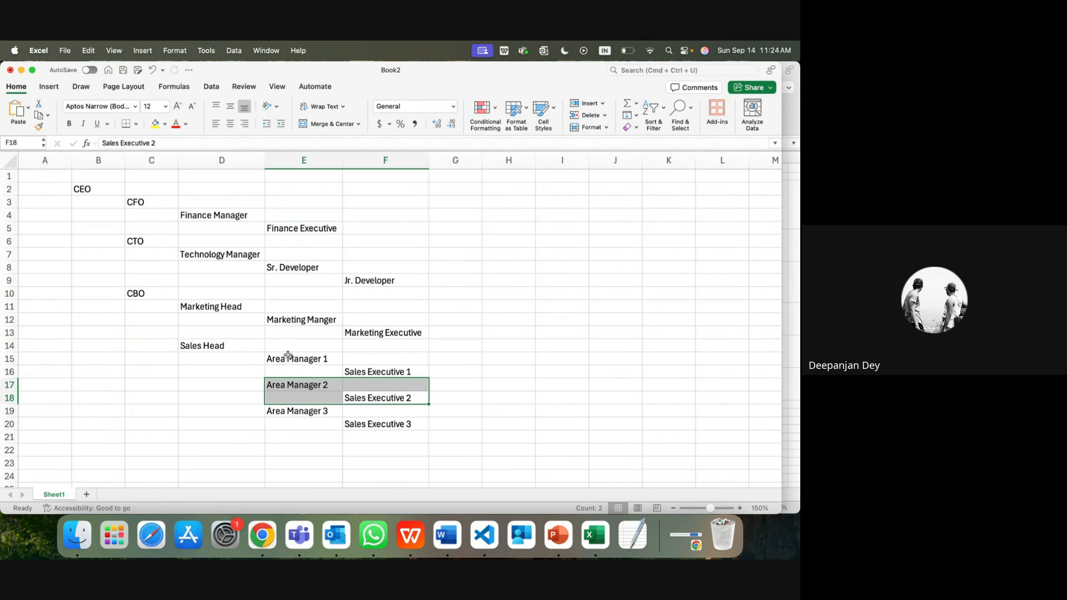
left_click(220, 347)
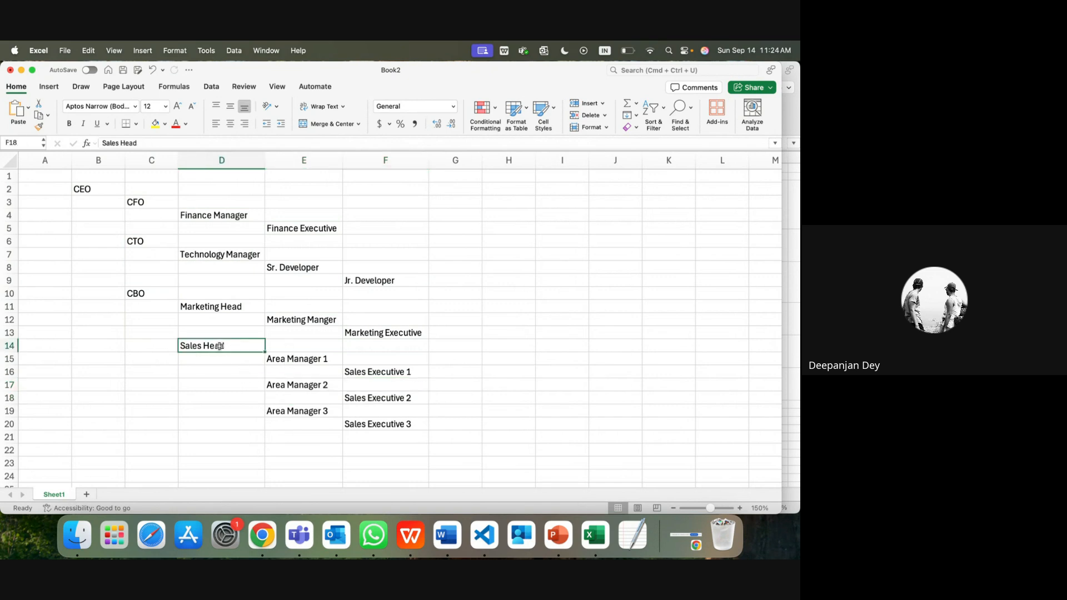
left_click_drag(302, 358, 302, 406)
left_click_drag(187, 344, 385, 425)
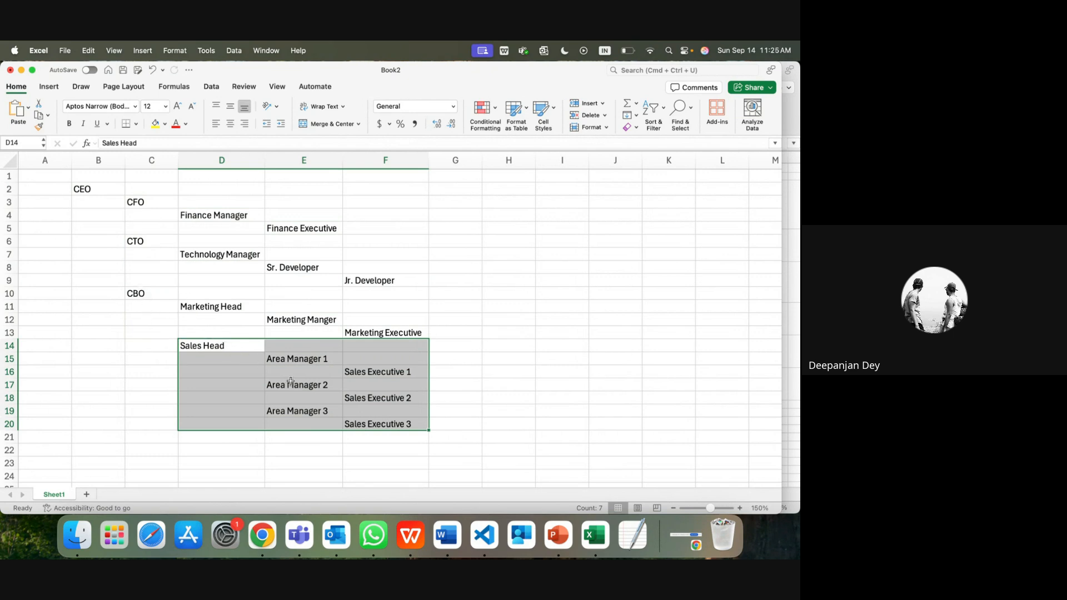
left_click(380, 425)
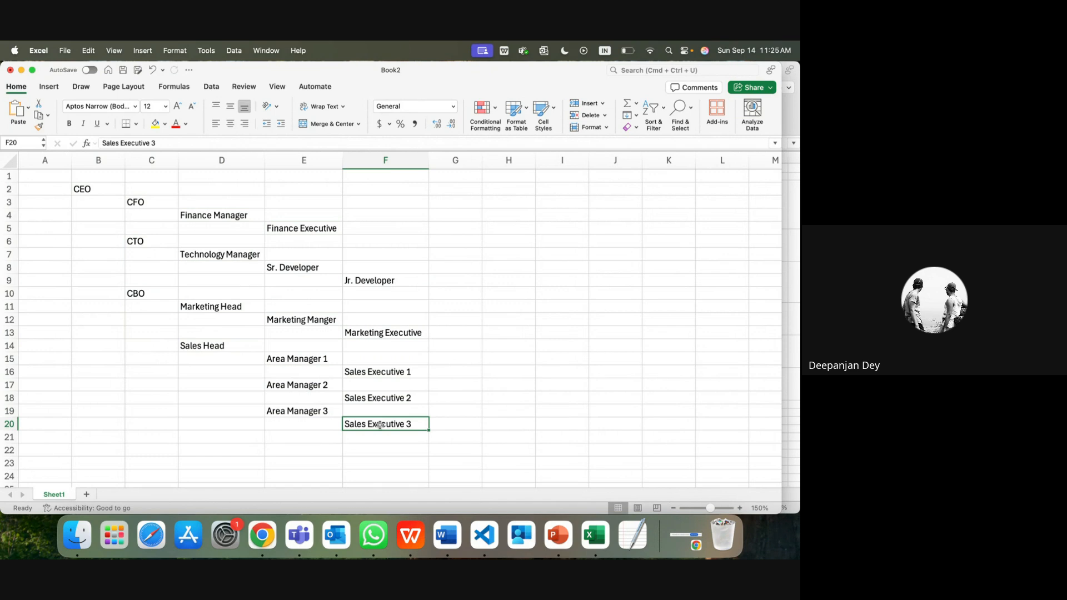
Step: Type the comma-separated user names beside Sales Executive 1 in G16
left_click(440, 375)
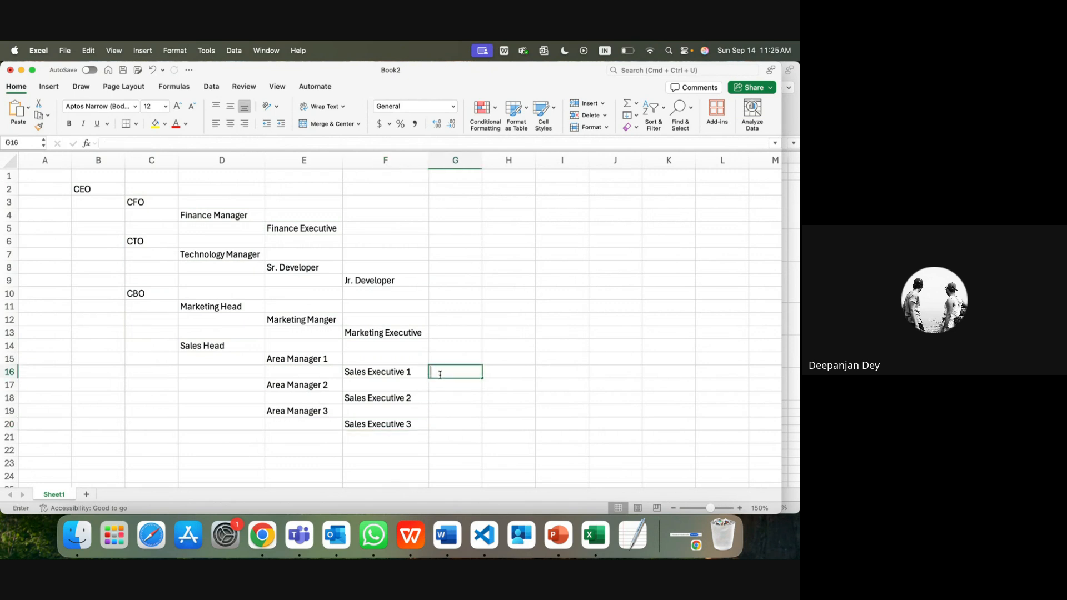
type("SDou")
key("BackSpace")
key("BackSpace")
key("BackSpace")
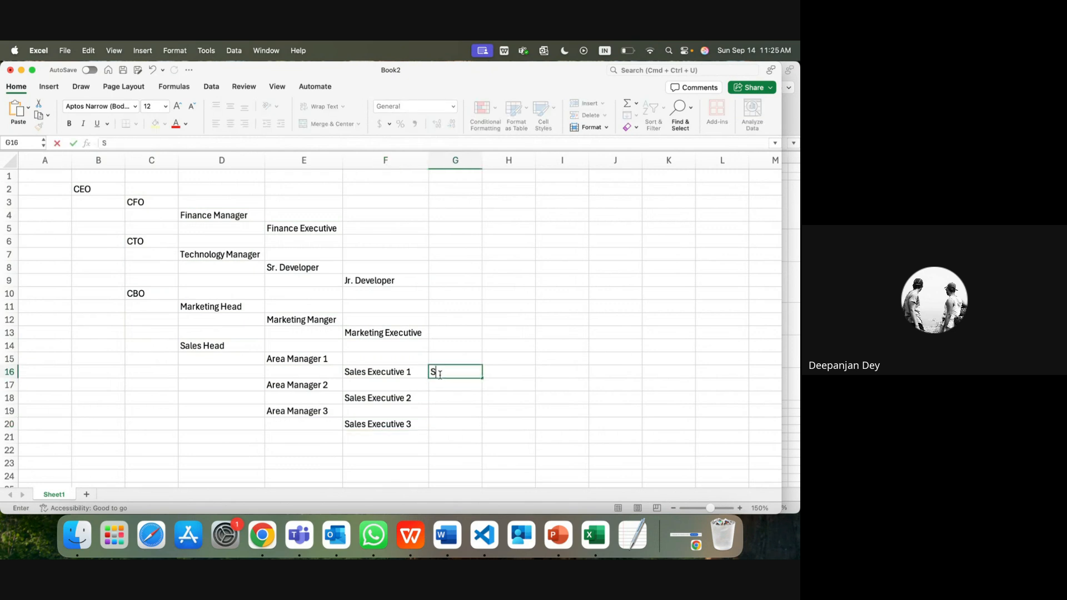
type("ouvik")
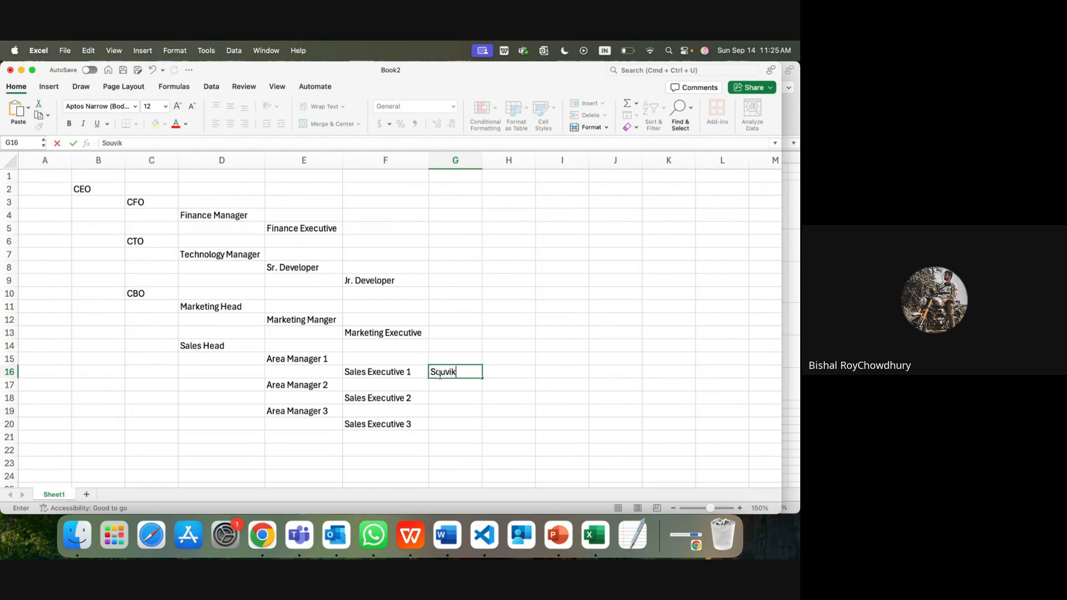
type(", Bishal, Anushka")
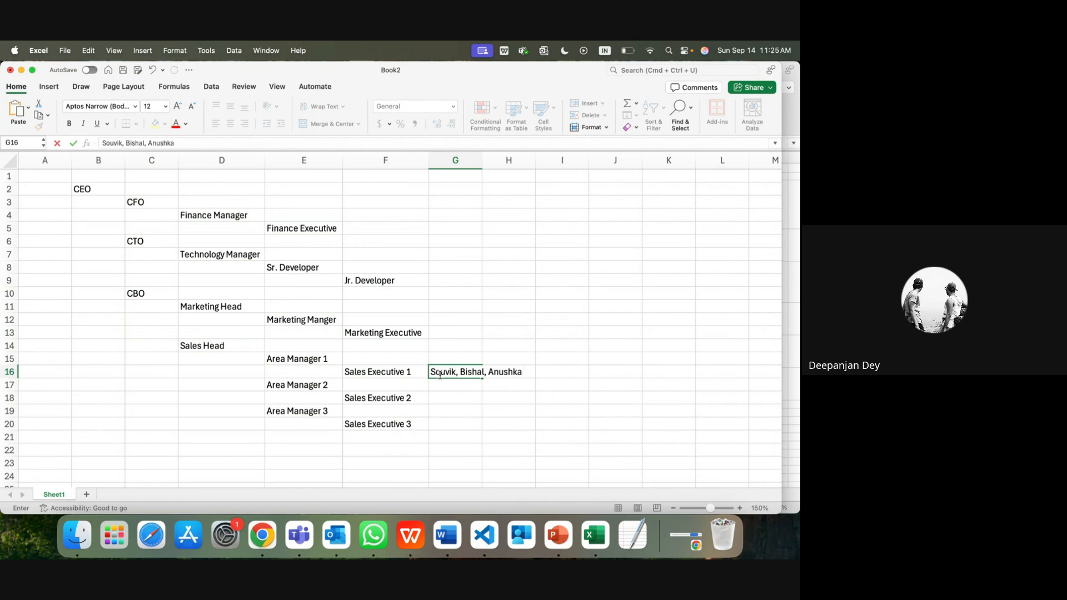
key("Return")
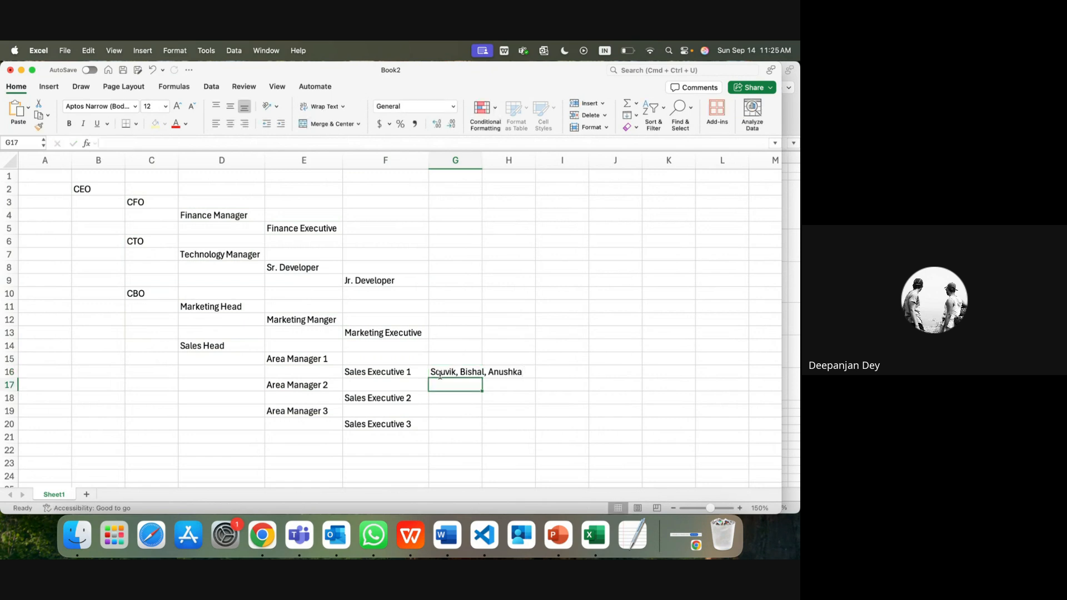
Step: Enter the Sales Executive 2 user names in G18 and placeholder ABC in G20
left_click(453, 401)
type("Deepa")
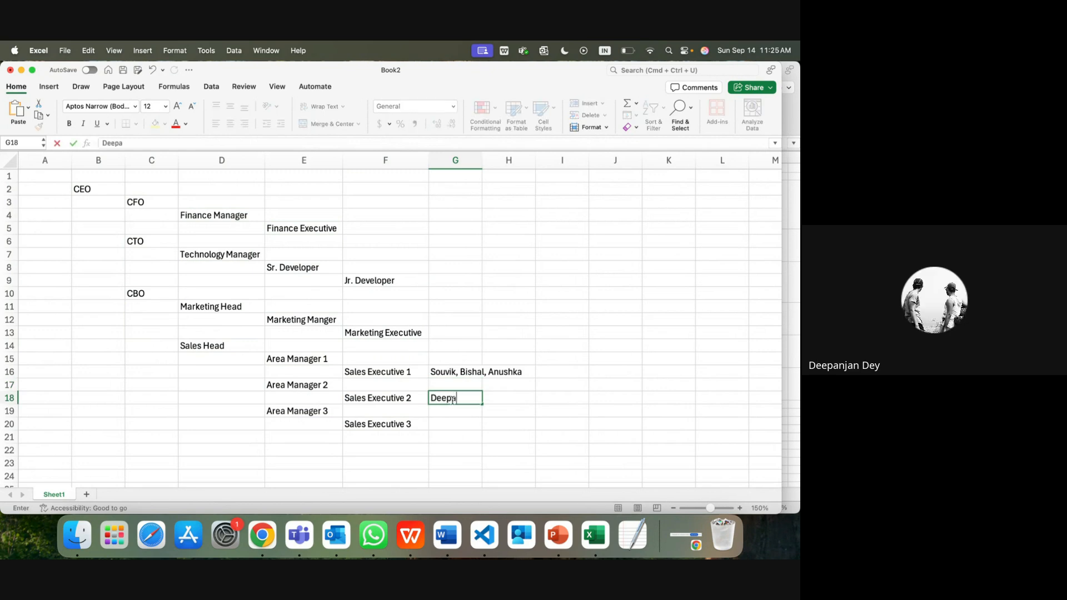
type("njan,")
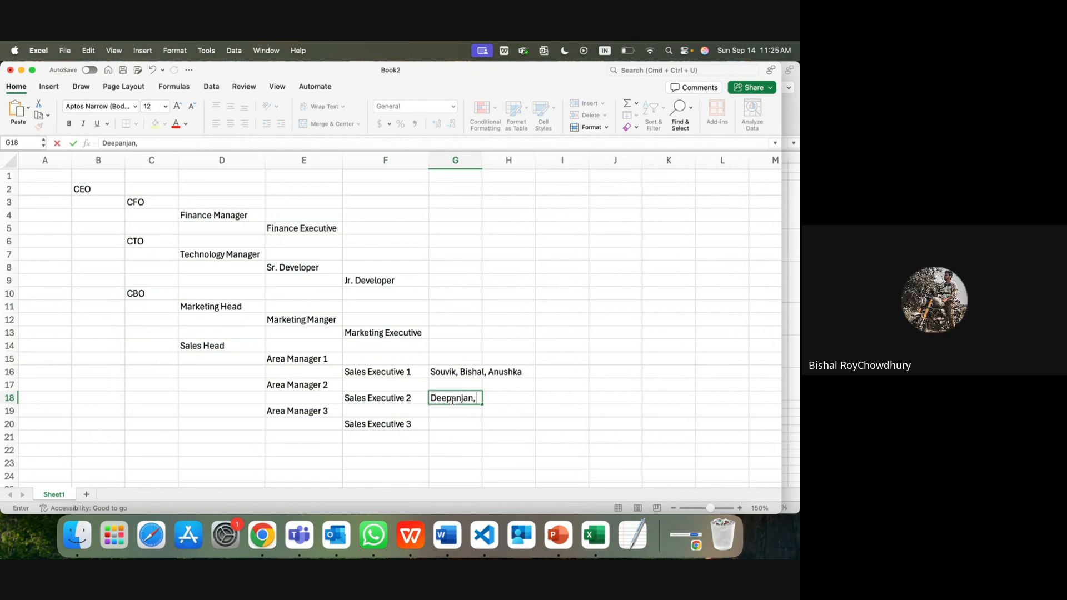
type(" Sovon")
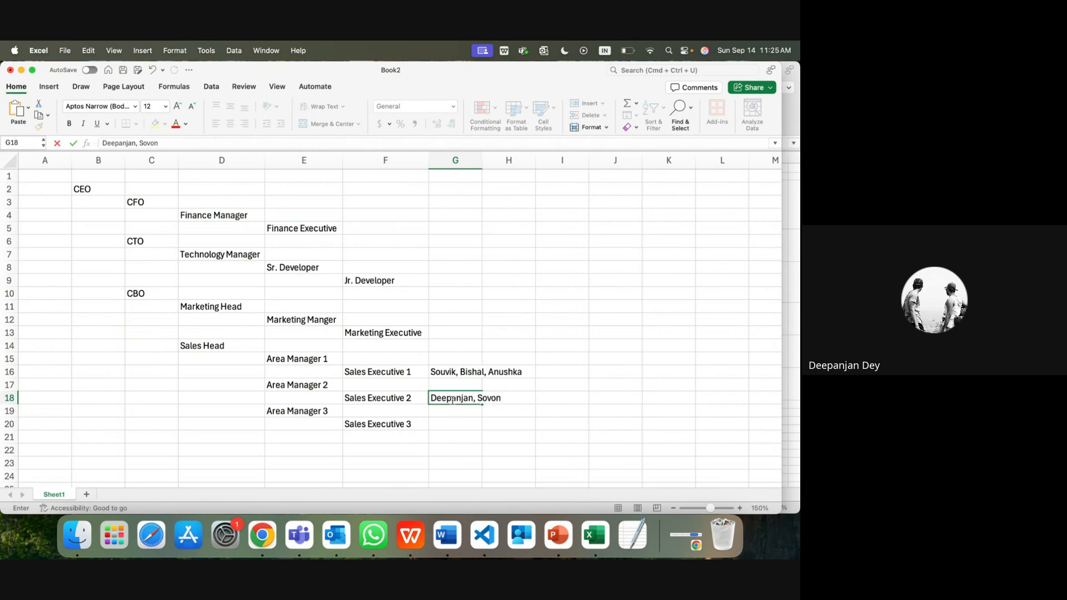
type("jit")
left_click(441, 425)
type("ABC, XYZ")
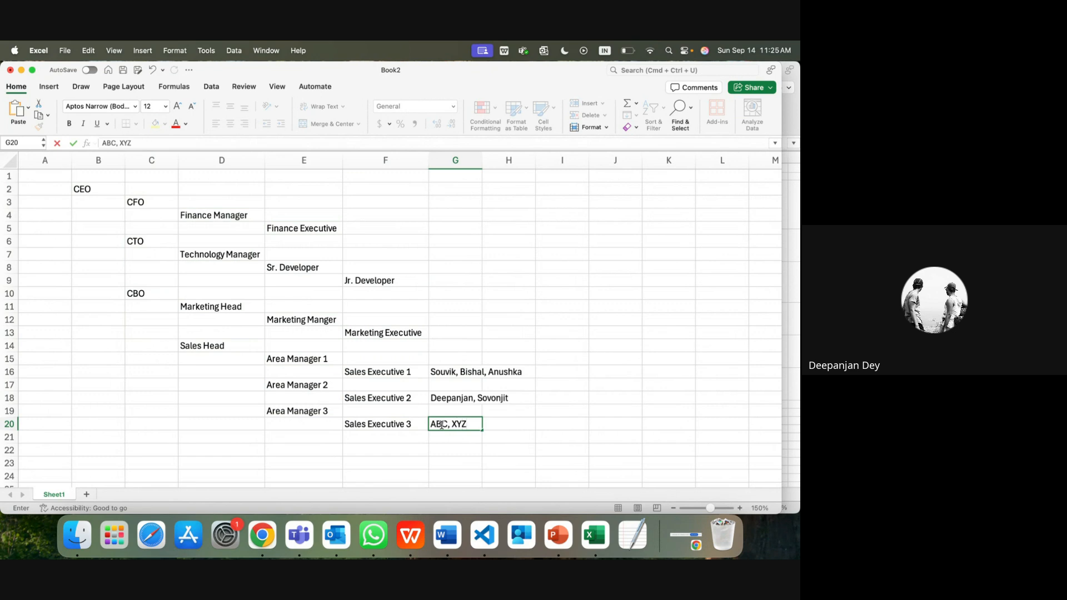
key("Return")
left_click(496, 372)
left_click_drag(459, 375, 511, 374)
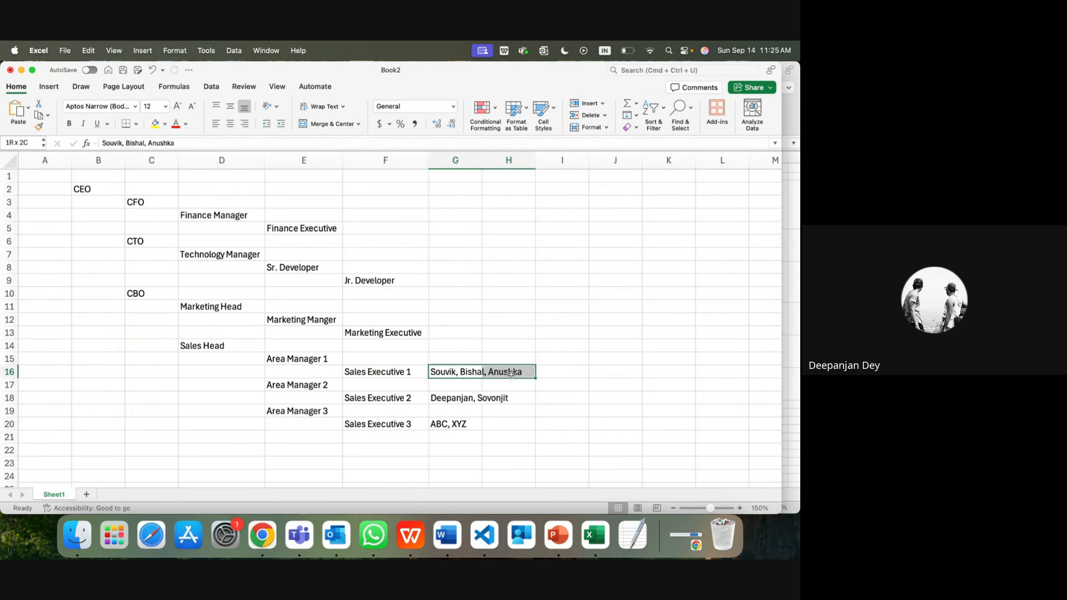
Step: Enter the Area Manager 1 user's name in F15 and start appending a (User) label
left_click(349, 356)
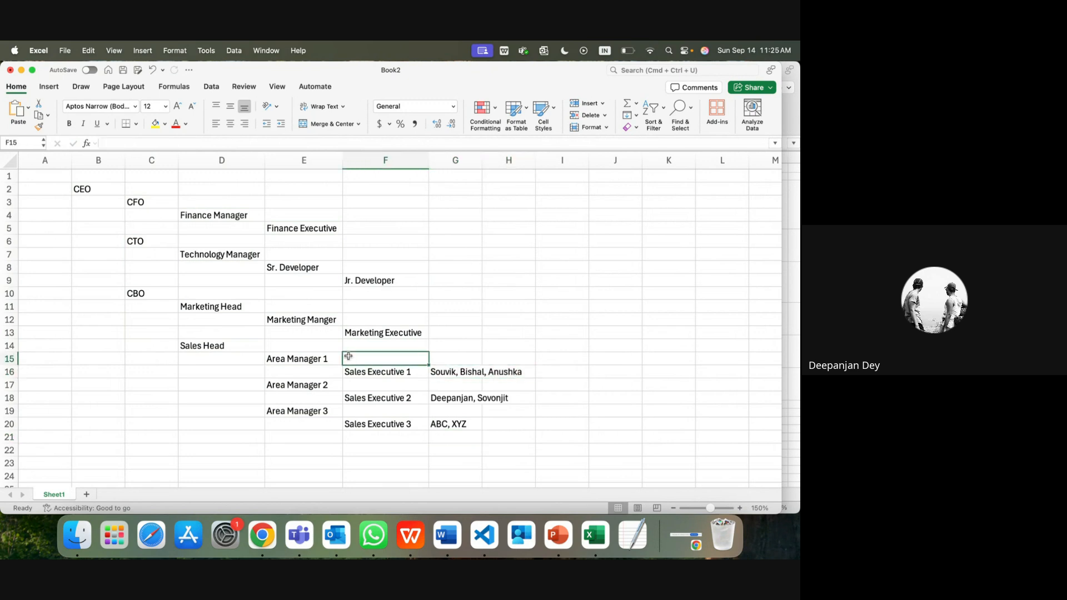
type("Anime")
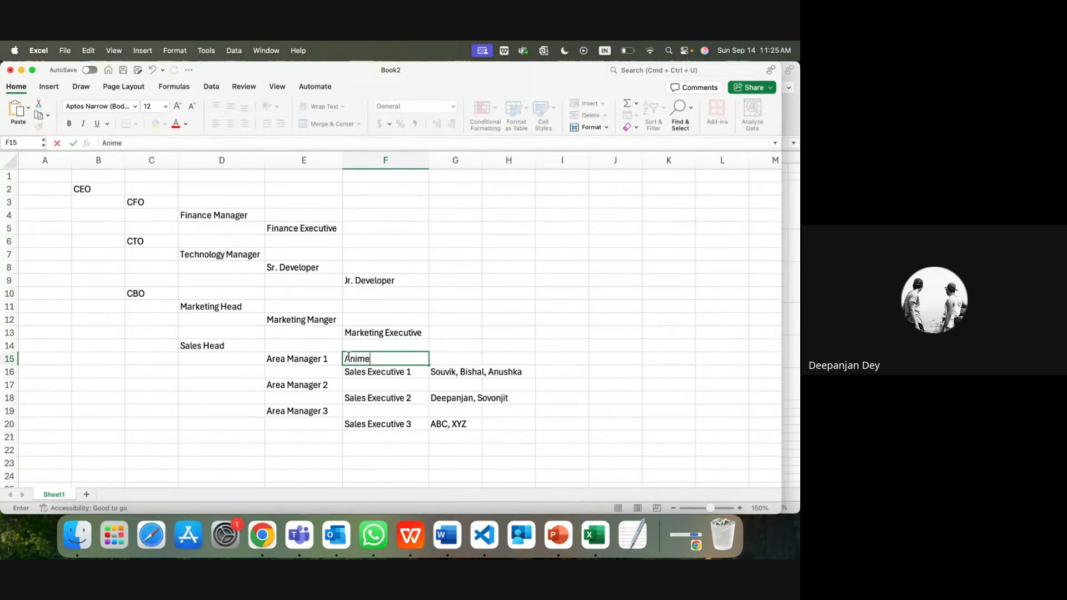
type("sh")
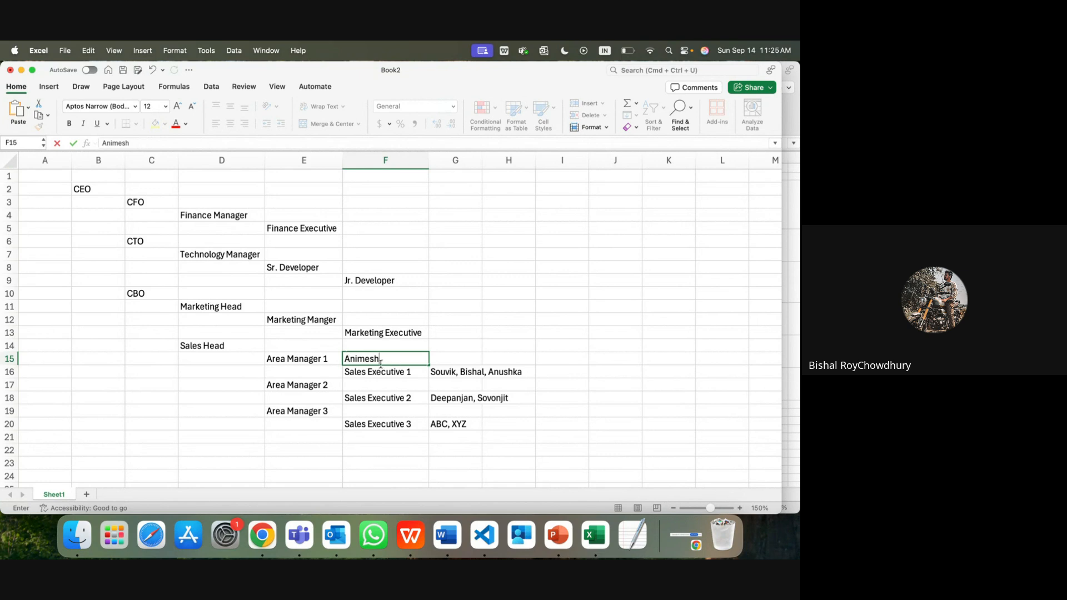
left_click_drag(309, 359, 503, 370)
left_click(415, 374)
left_click_drag(437, 375, 502, 373)
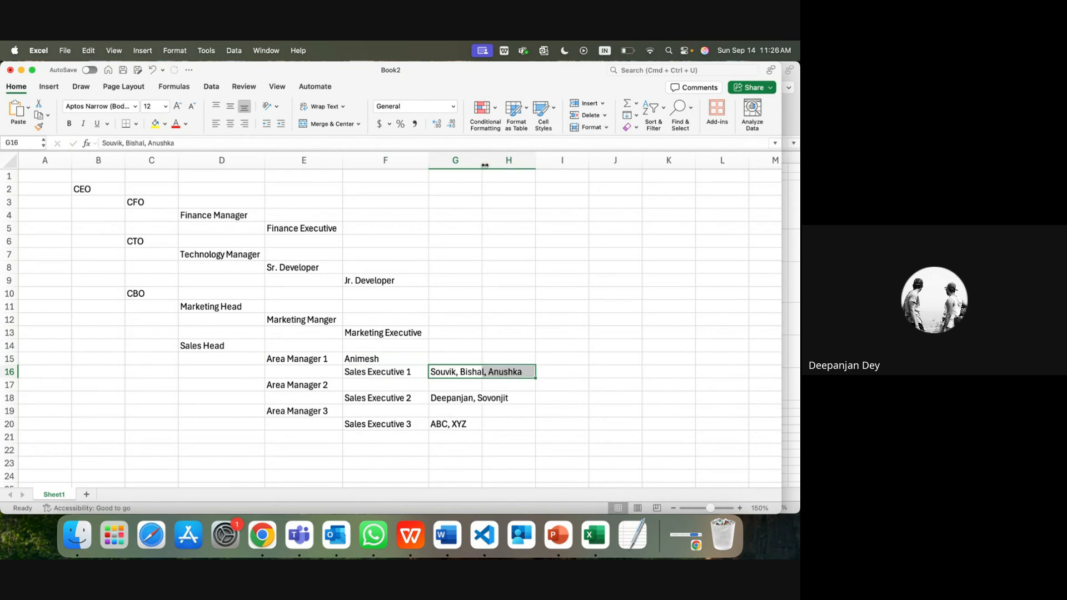
double_click(388, 359)
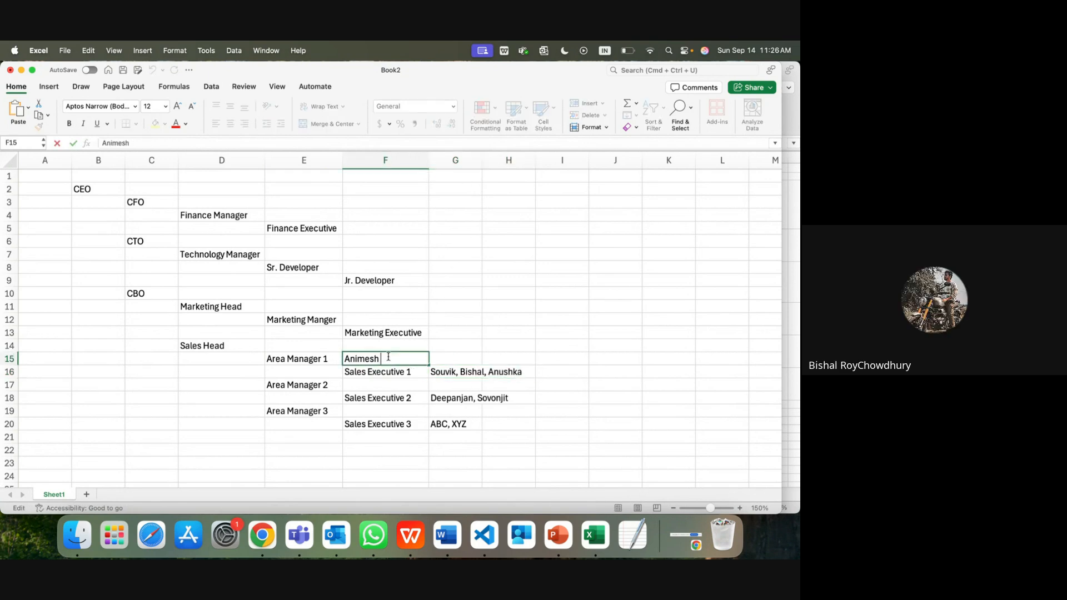
type("(User")
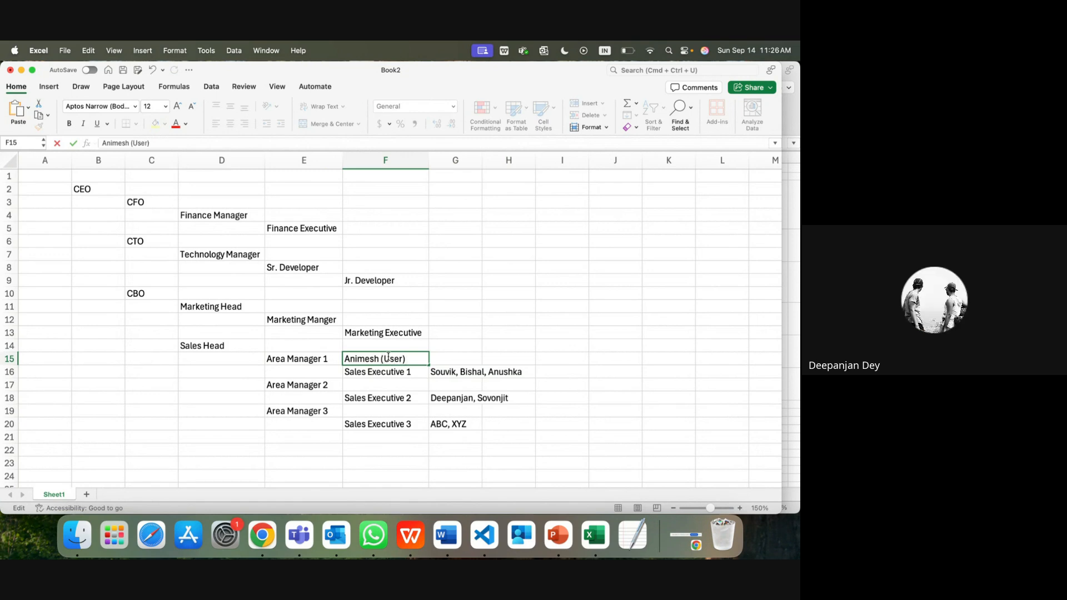
key("shift+Left")
key("shift+Left")
Step: AutoFit column G and append (User) to the name lists in G16, G18 and G20
left_click(482, 159)
double_click(482, 160)
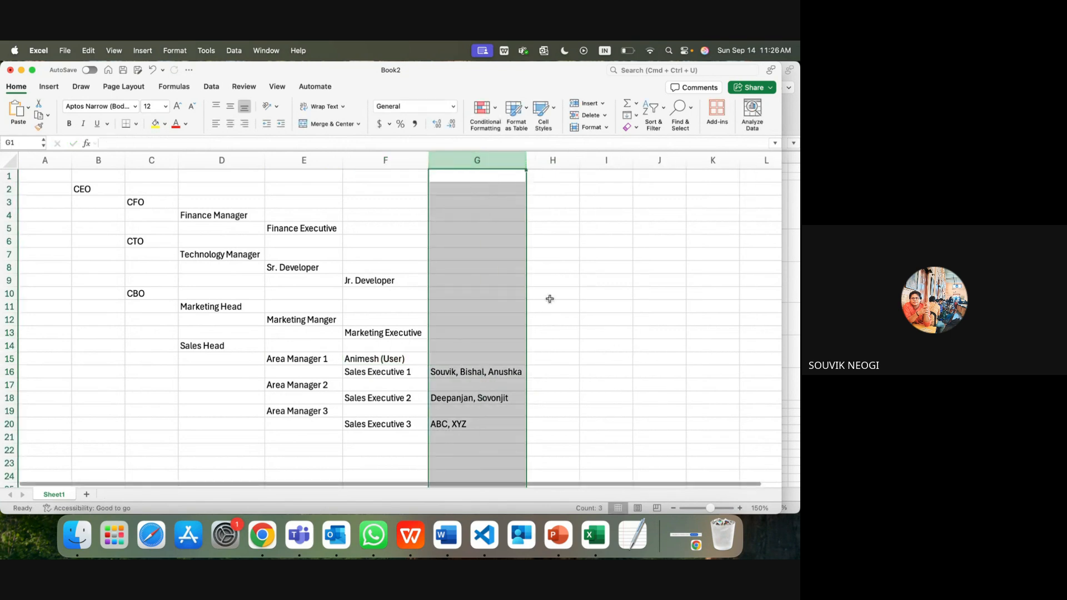
double_click(519, 373)
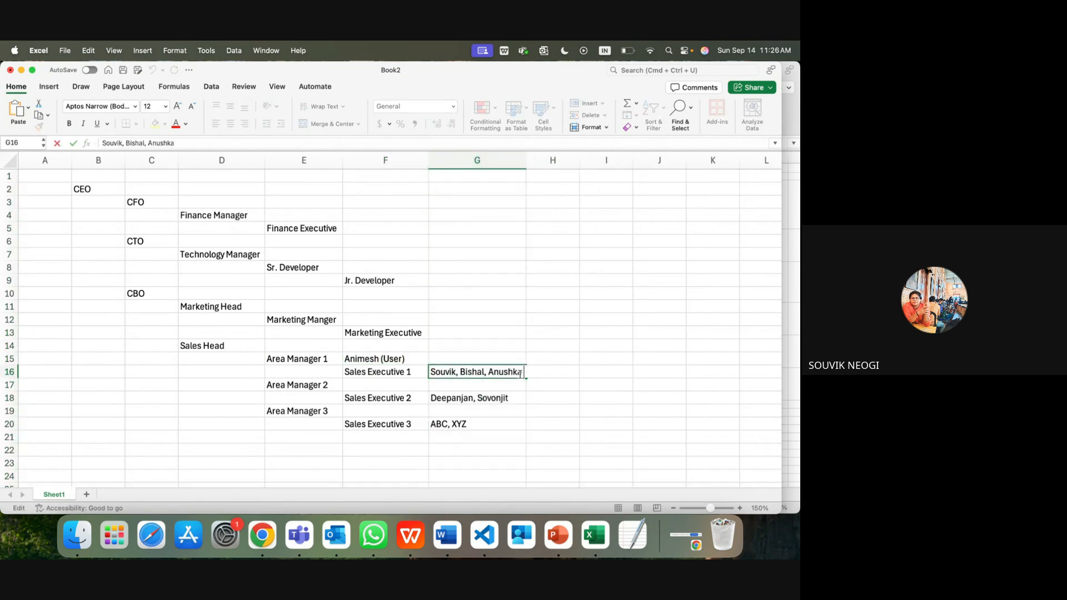
type("(User)")
double_click(515, 397)
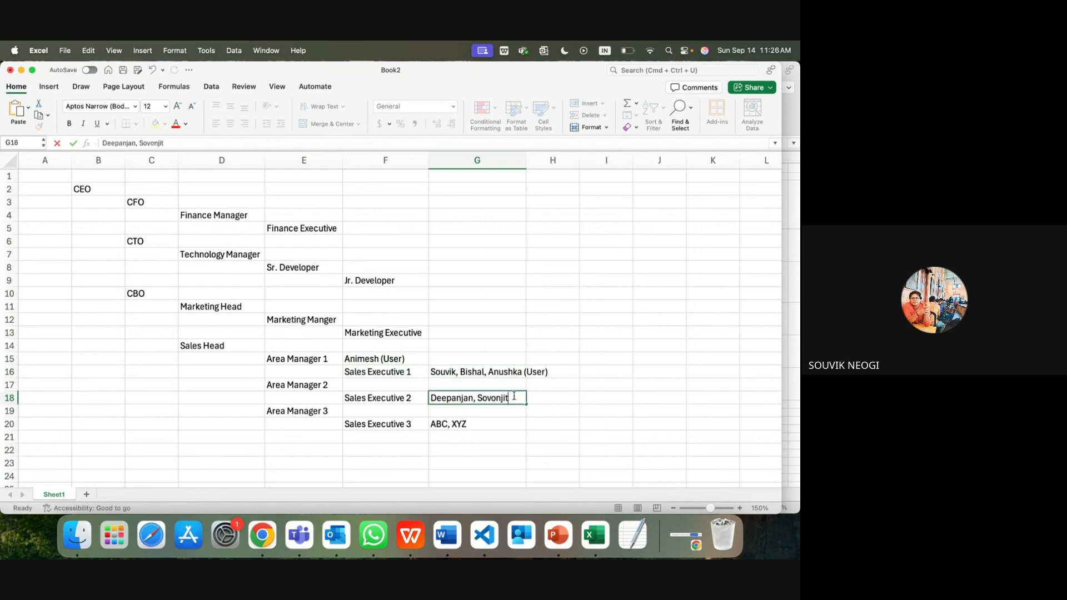
type("(User)")
left_click(488, 426)
double_click(486, 422)
type("(User)")
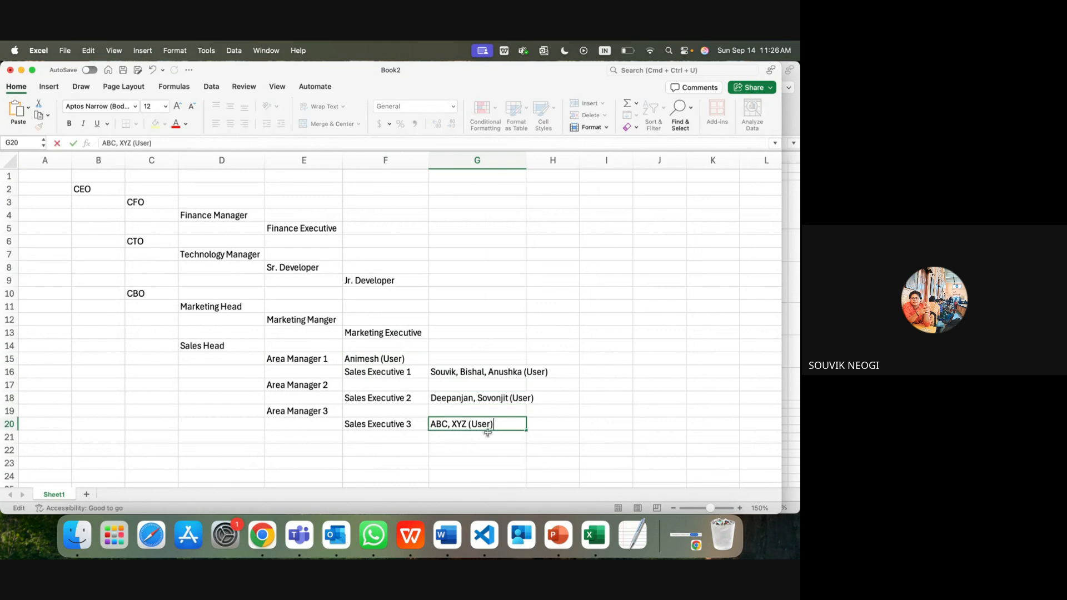
left_click(353, 385)
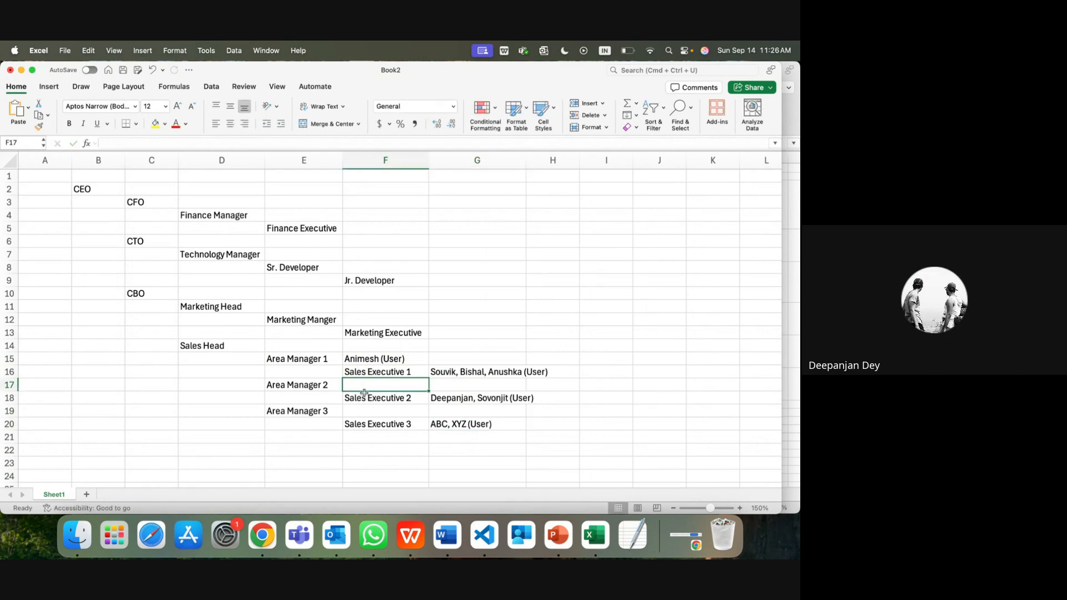
Step: Enter the Area Manager 2 user's name with (User) in F17 and 'MNOP (User)' in F19
type("Am")
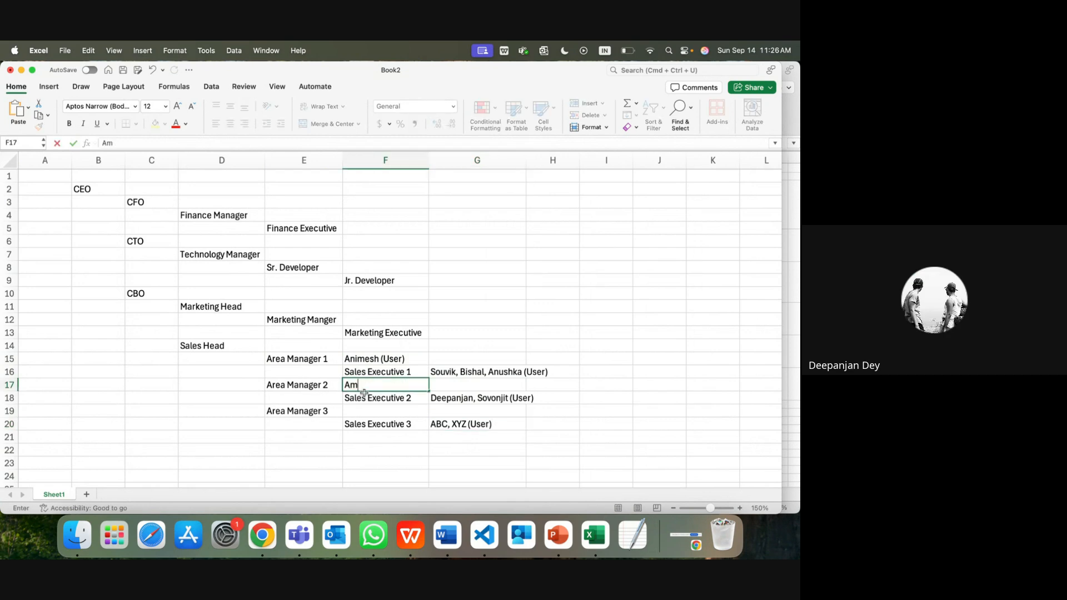
type("artya (User)")
left_click(365, 398)
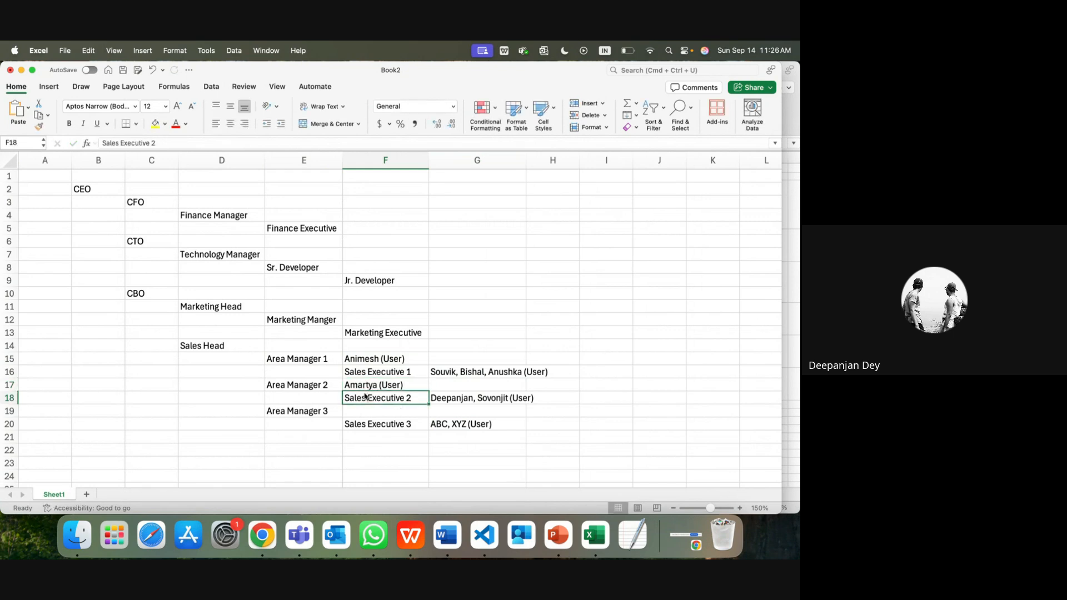
double_click(364, 411)
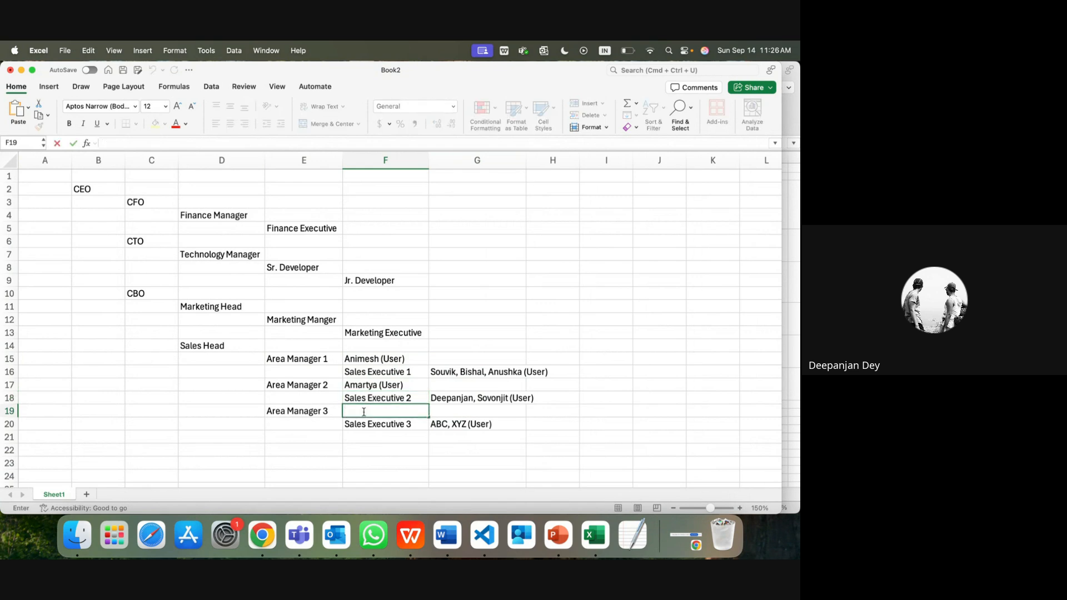
type("MNOP (User)")
left_click_drag(460, 424, 293, 407)
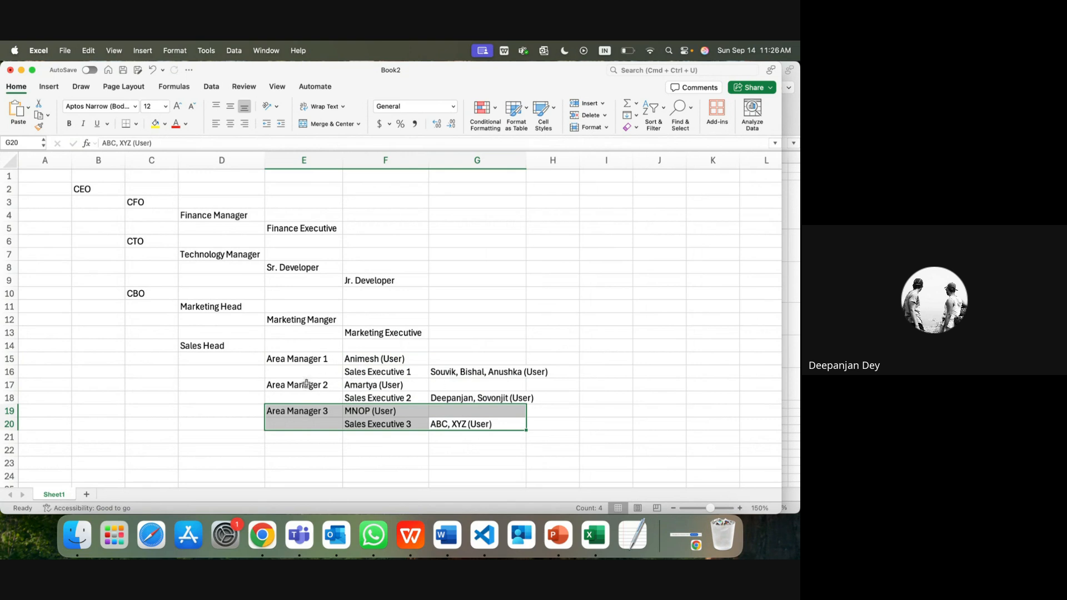
Step: Highlight the Area Manager, Sales Head and Marketing Head branches under CBO for review
left_click(376, 427)
left_click(312, 412)
left_click(376, 427)
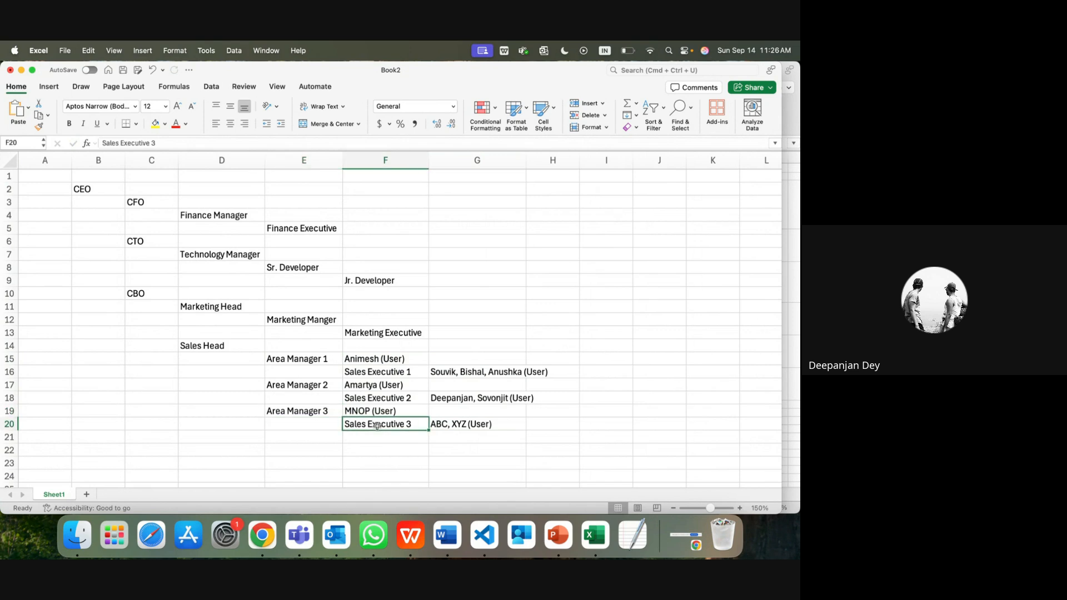
left_click(319, 411)
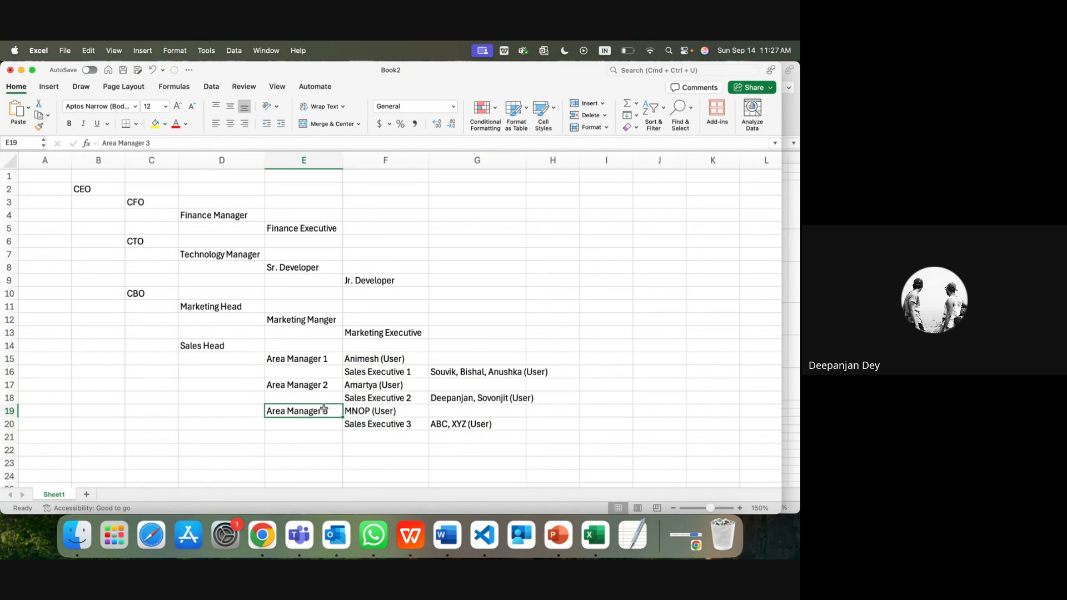
left_click_drag(306, 410, 468, 425)
left_click(301, 361)
left_click_drag(224, 345, 475, 426)
mouse_move(296, 315)
left_mouse_down()
mouse_move(355, 332)
mouse_move(295, 317)
left_mouse_up()
left_click(231, 304)
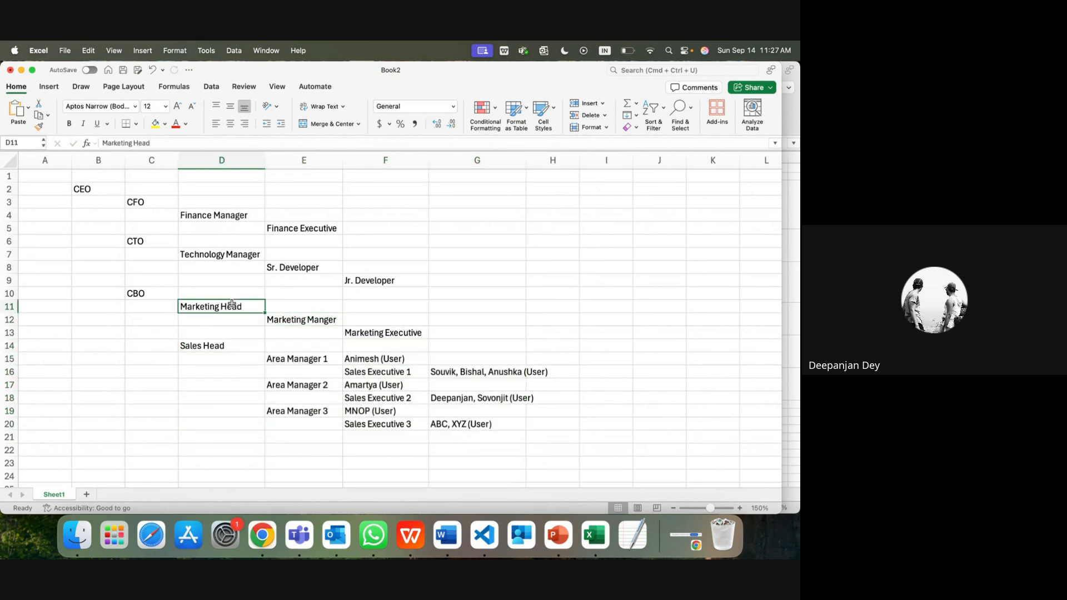
left_click_drag(232, 303, 391, 338)
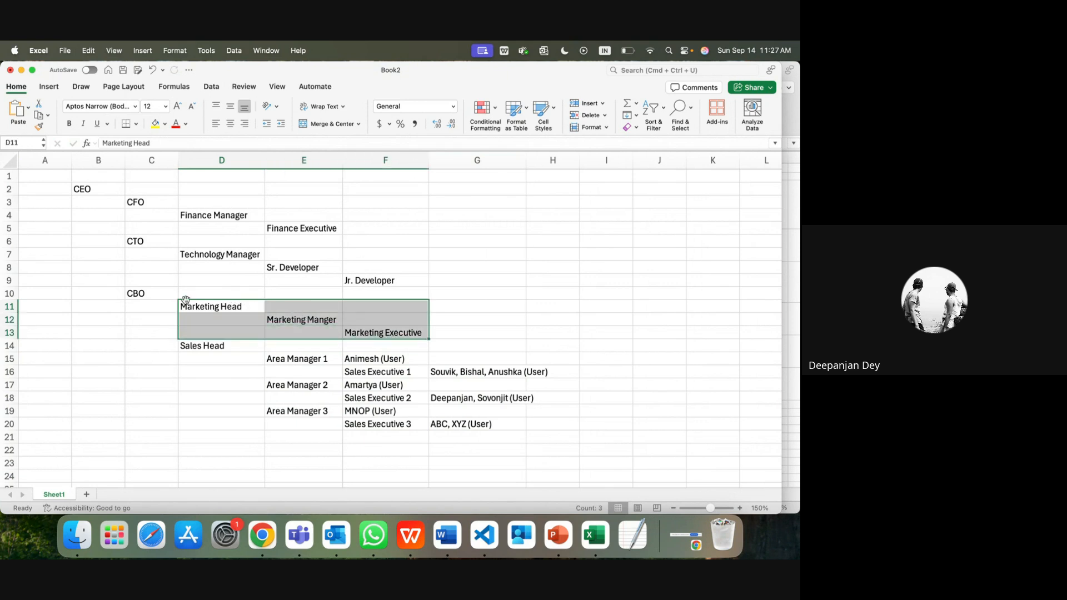
left_click(145, 292)
left_click(202, 306)
left_click_drag(201, 306, 482, 427)
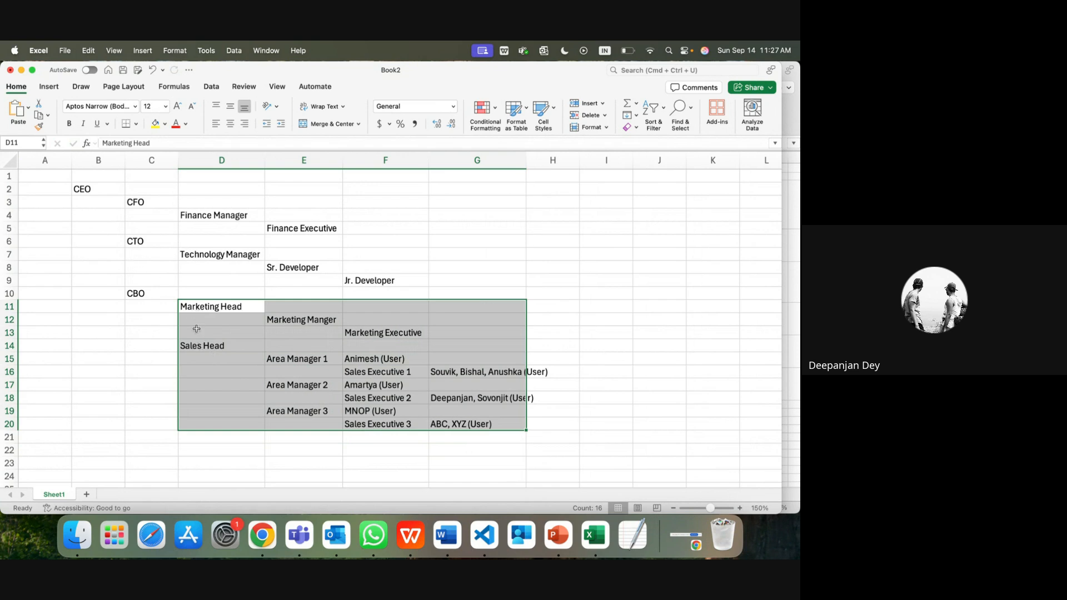
Step: Highlight the CTO and CFO branches and Area Manager 3's users, then show the Salesforce Roles page
left_click_drag(143, 242, 374, 280)
left_click_drag(135, 201, 308, 233)
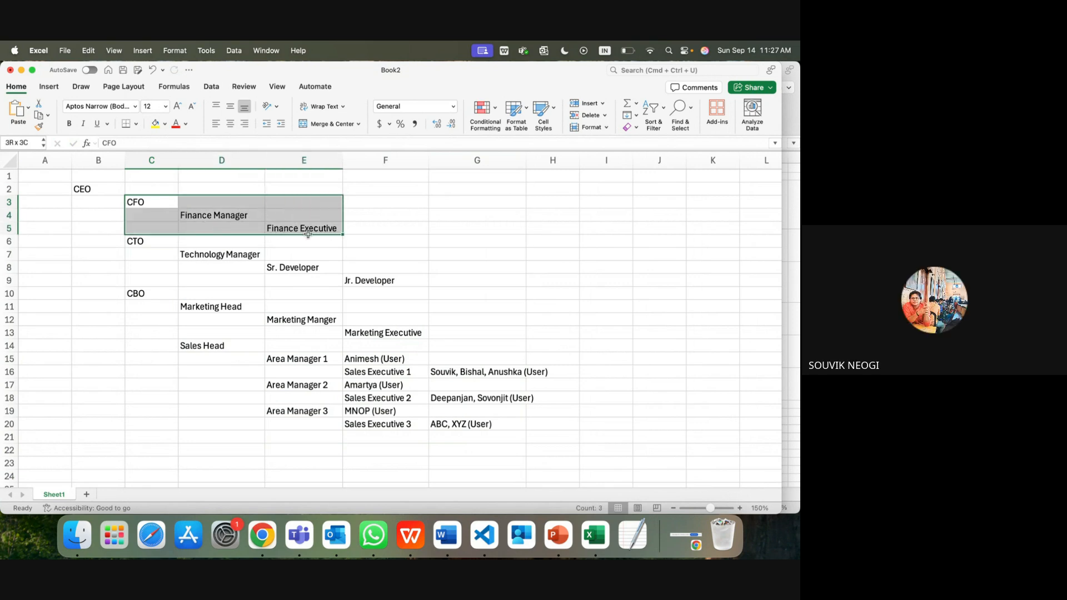
left_click_drag(308, 234, 309, 233)
left_click(310, 412)
left_click(207, 345)
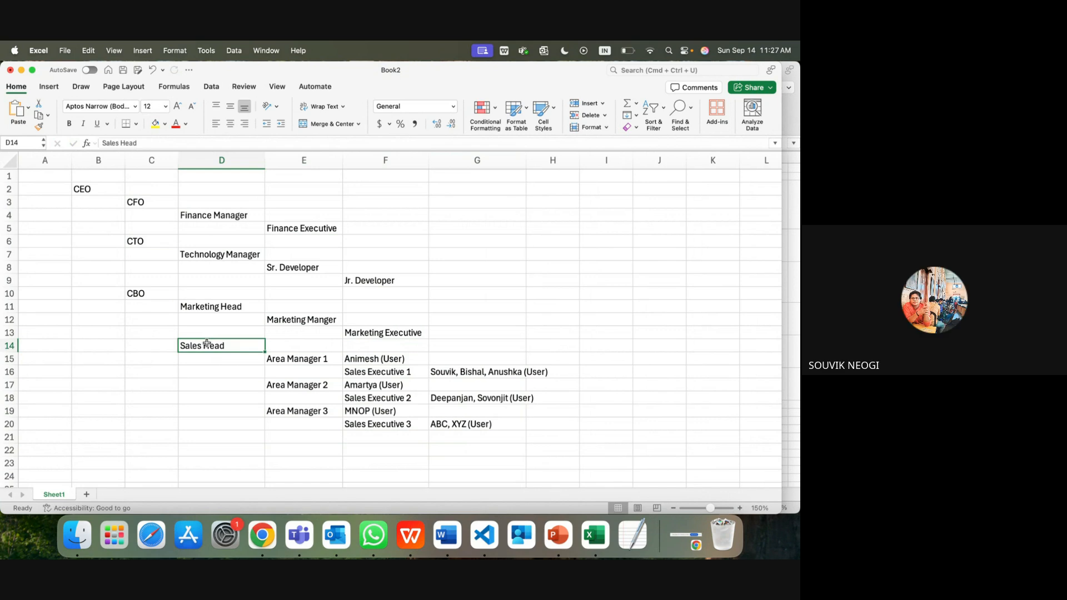
left_click(380, 426)
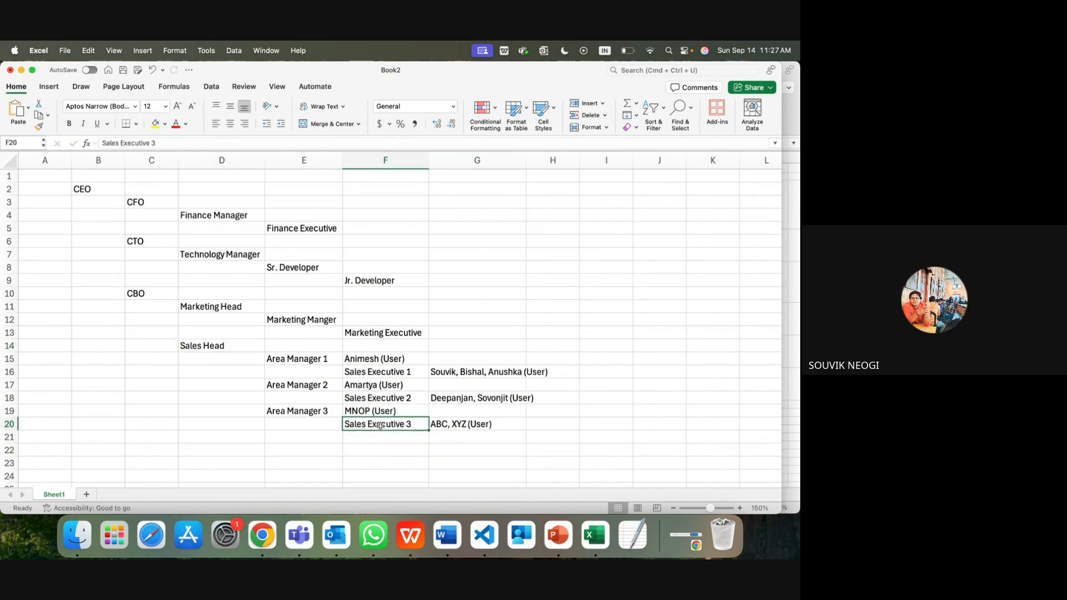
left_click(327, 411)
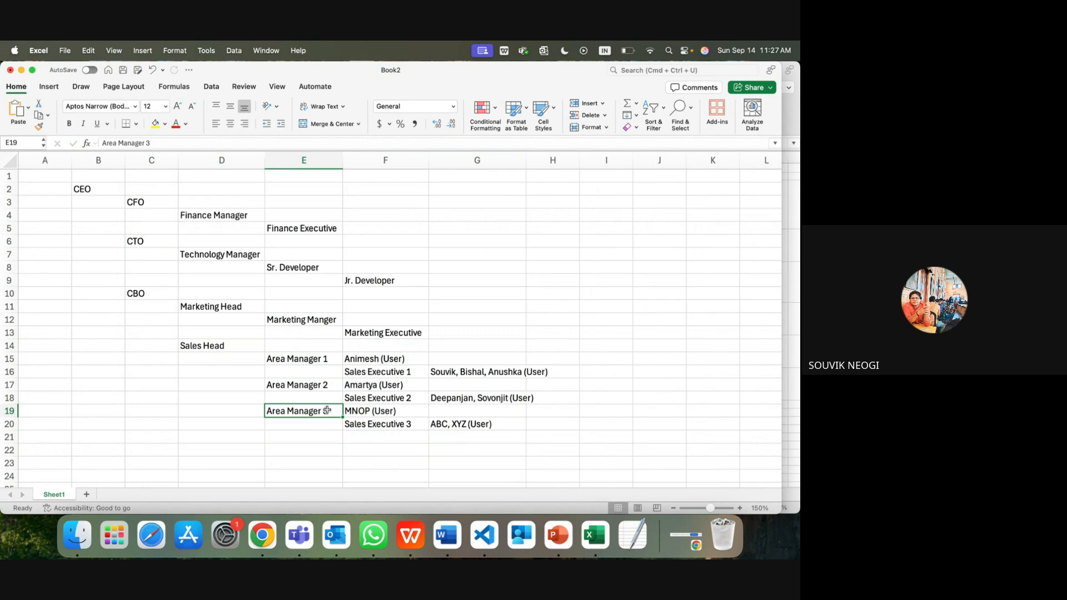
left_click(355, 413)
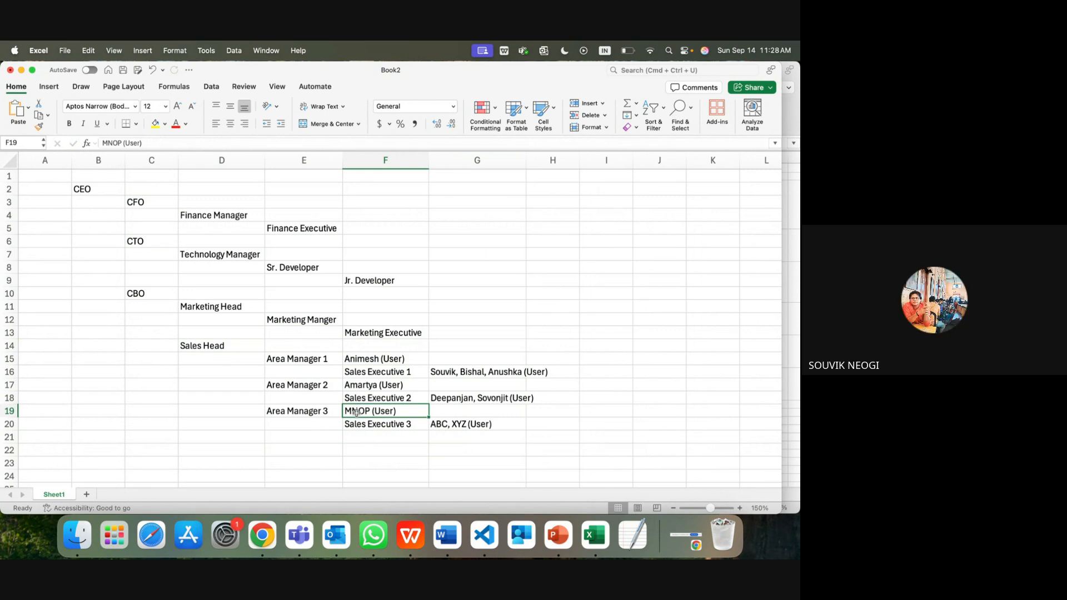
left_click_drag(329, 413, 369, 413)
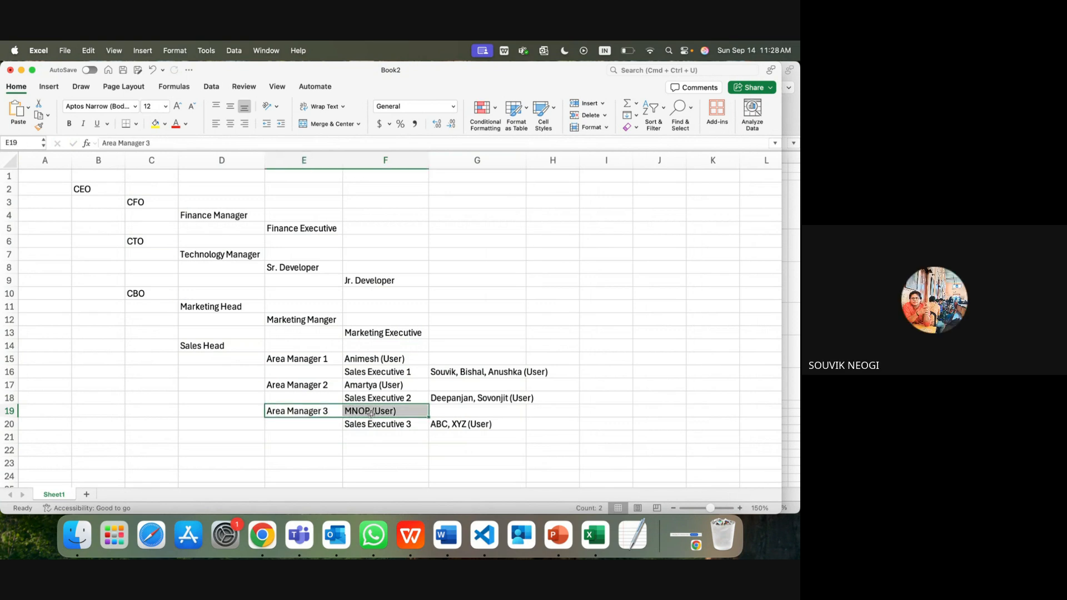
left_click(382, 422)
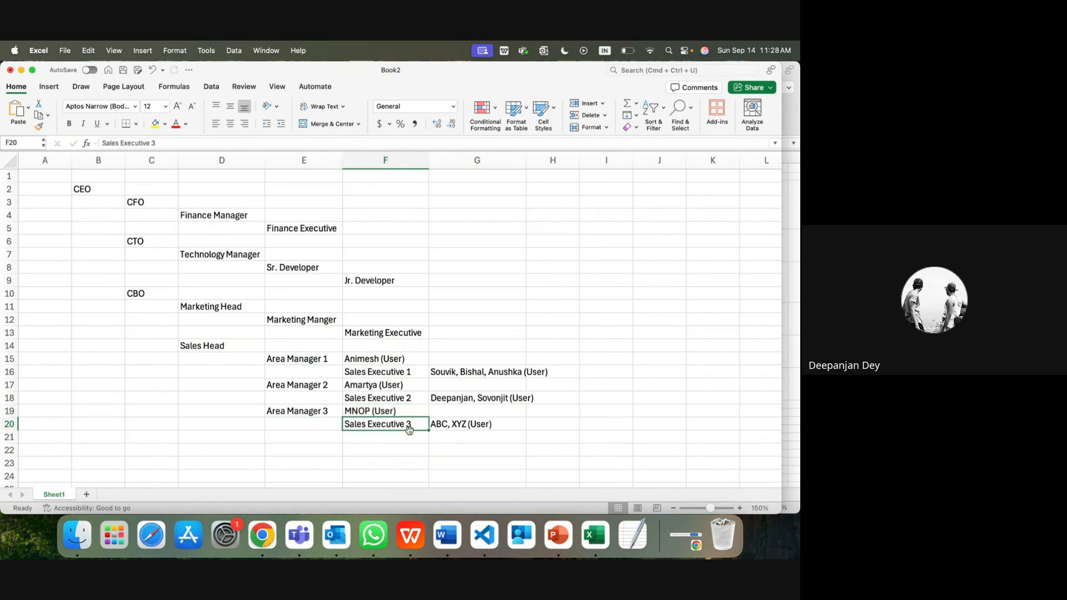
left_click_drag(482, 427, 329, 411)
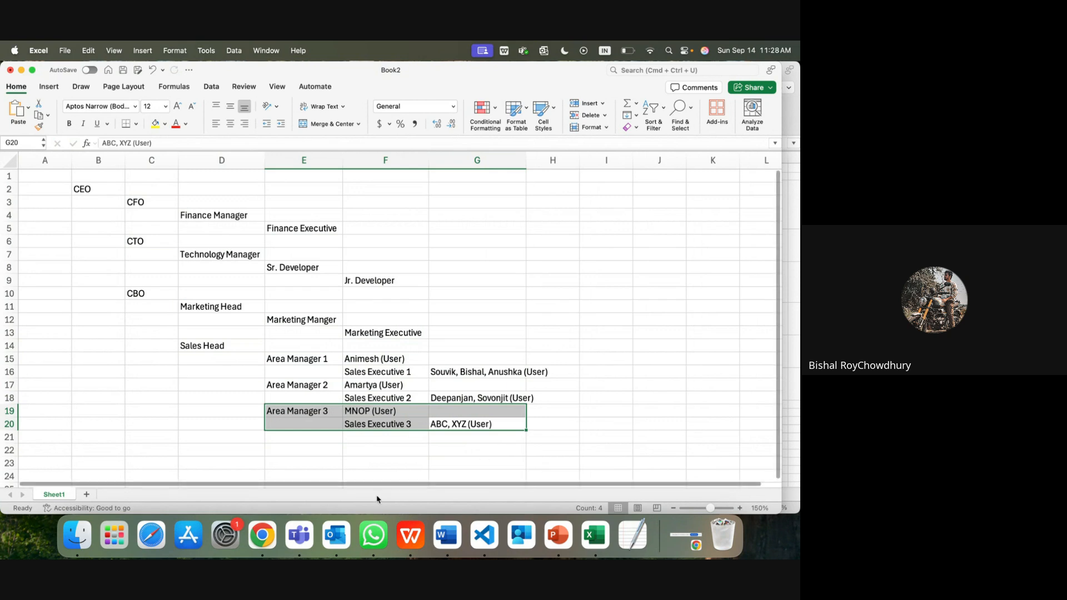
left_click(261, 539)
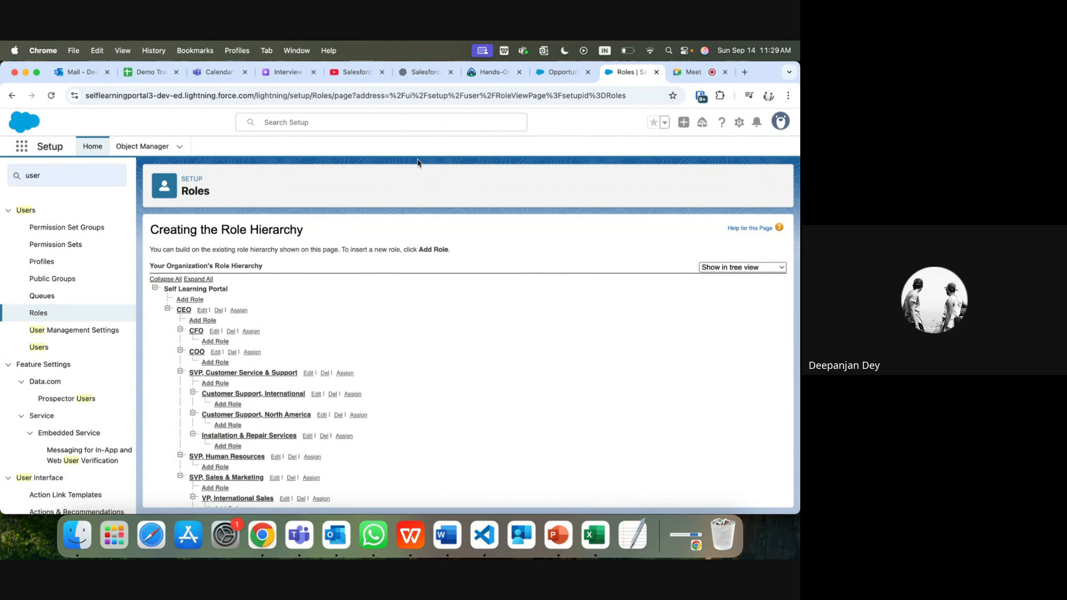
Step: Switch from the Salesforce Roles page back to the Excel org chart workbook
left_click(594, 539)
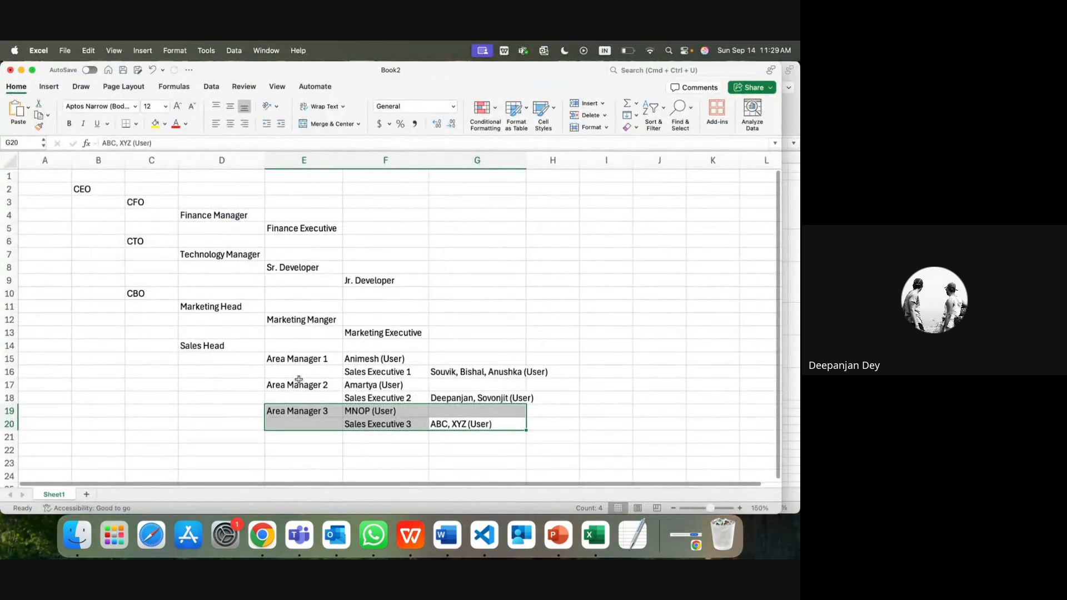
Step: Highlight the Area Manager 2 and 3 rows, AutoFit column G, and return to Salesforce Roles
left_click_drag(331, 414, 204, 347)
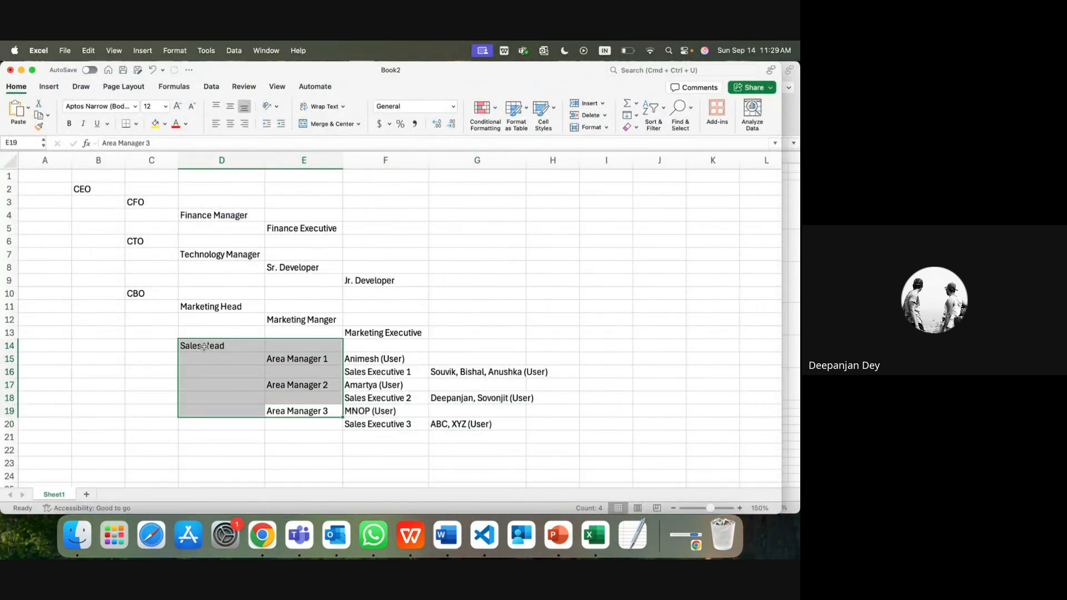
left_click(377, 412)
left_click(315, 413)
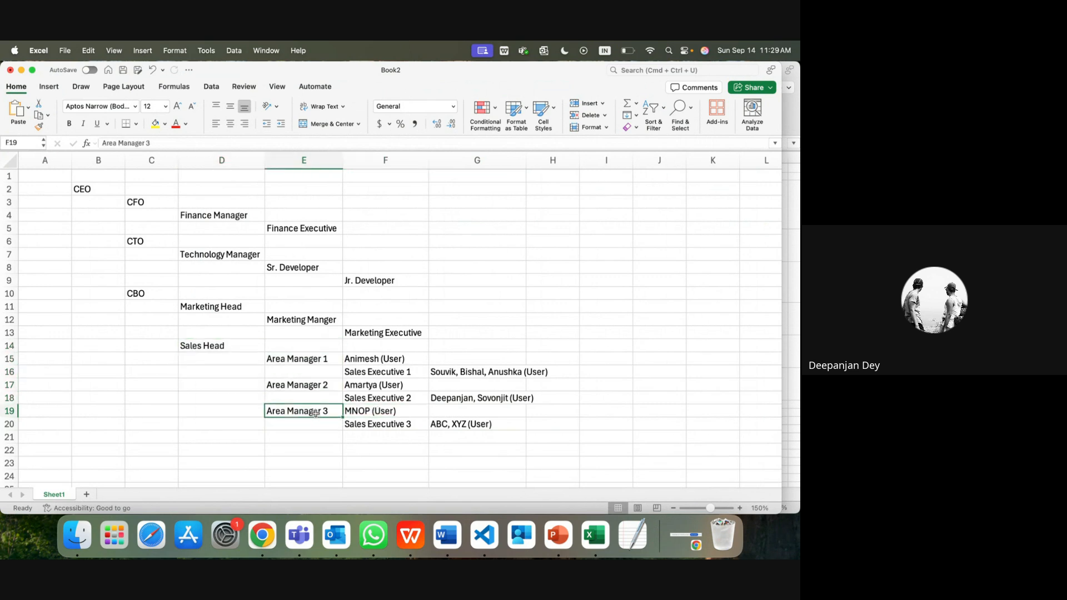
left_click_drag(315, 414, 494, 402)
left_click(378, 386)
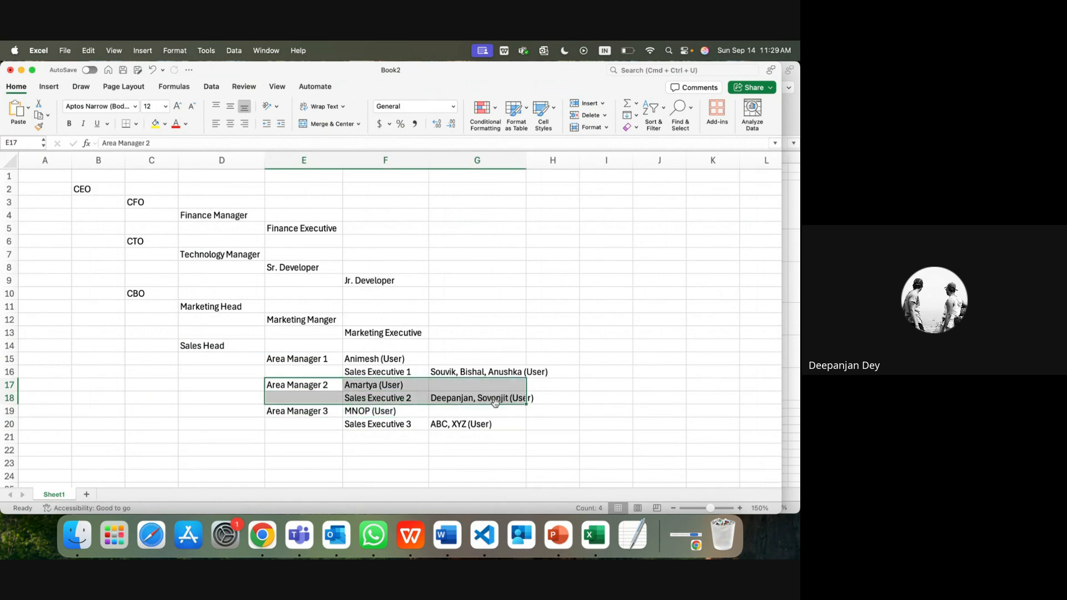
double_click(525, 162)
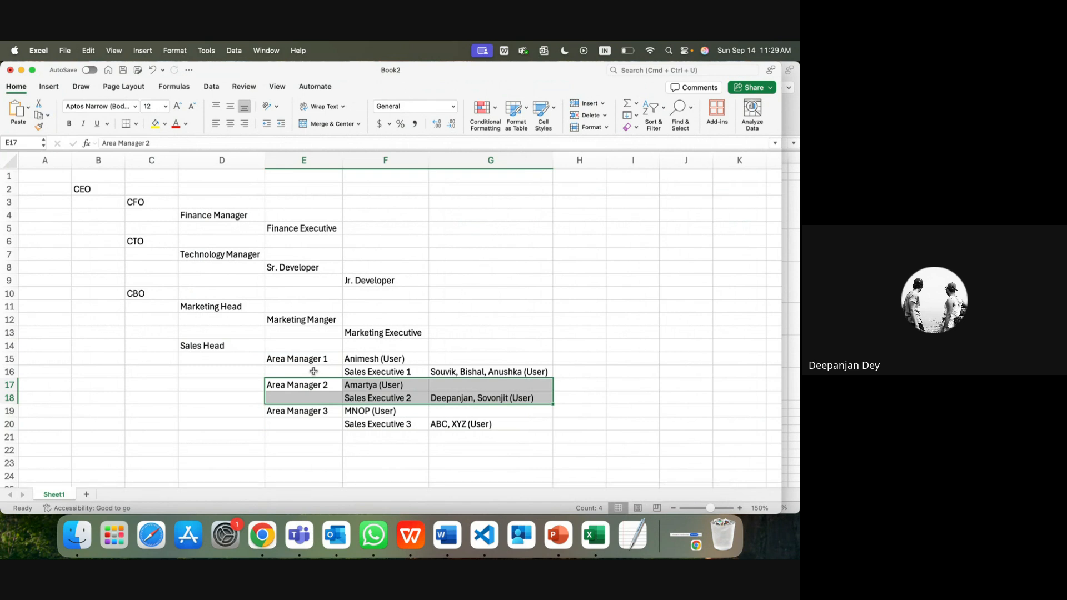
left_click(285, 411)
left_click_drag(287, 386, 504, 395)
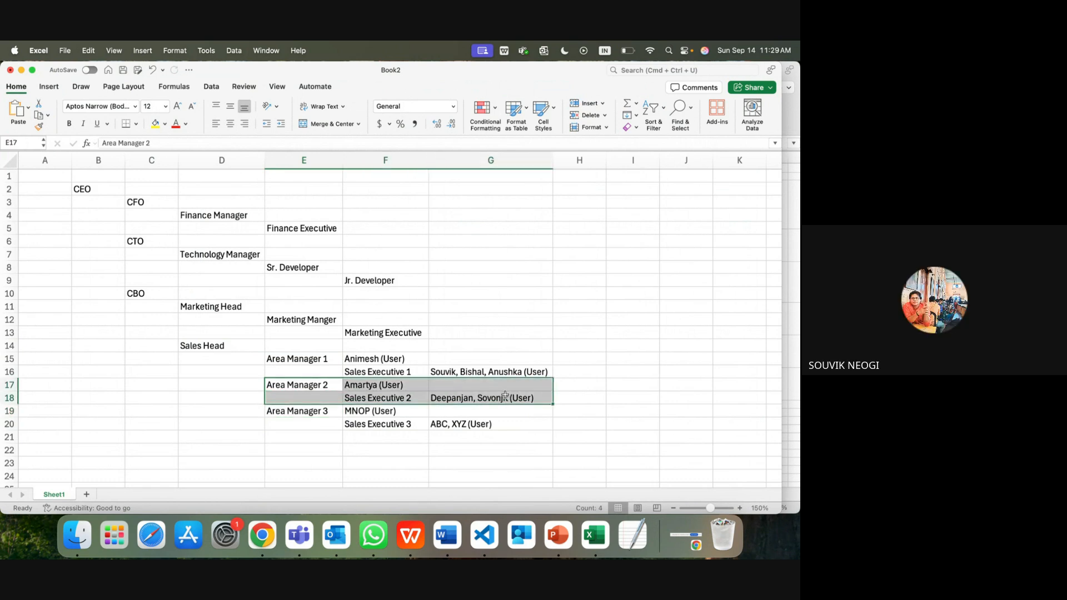
left_click(264, 537)
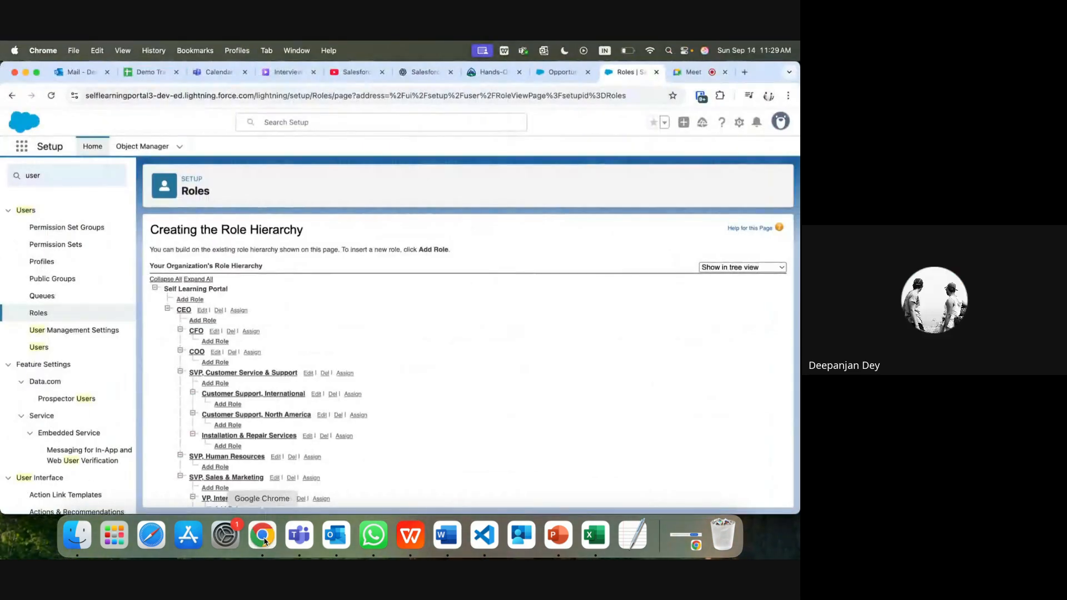
Step: Find 'sharing setting' in Setup Quick Find, go to Sharing Settings, then stop presenting in Google Meet
left_click(31, 175)
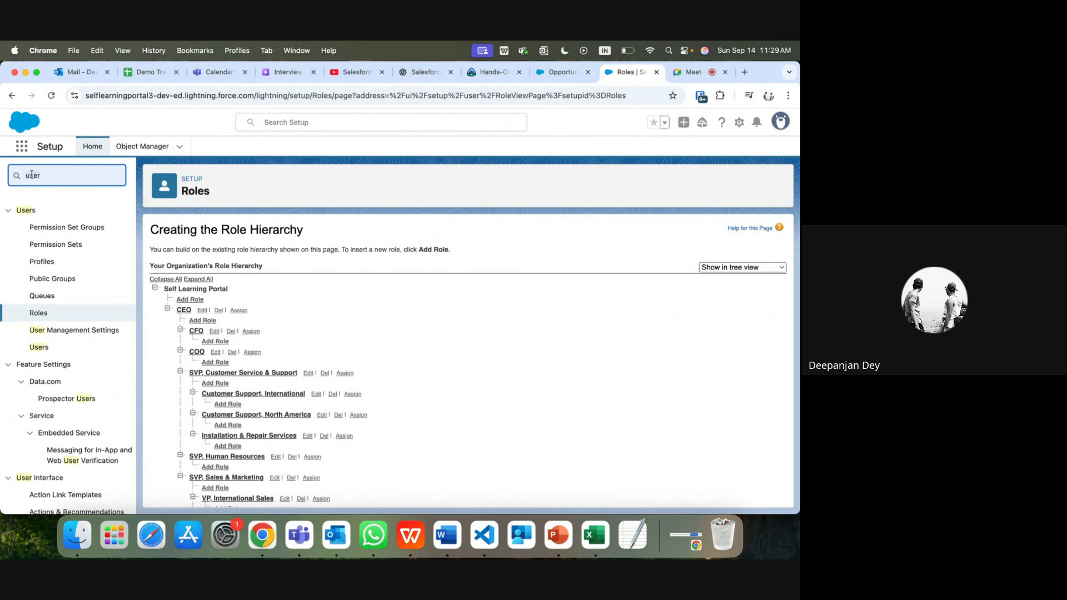
key("super+a")
type("sharin")
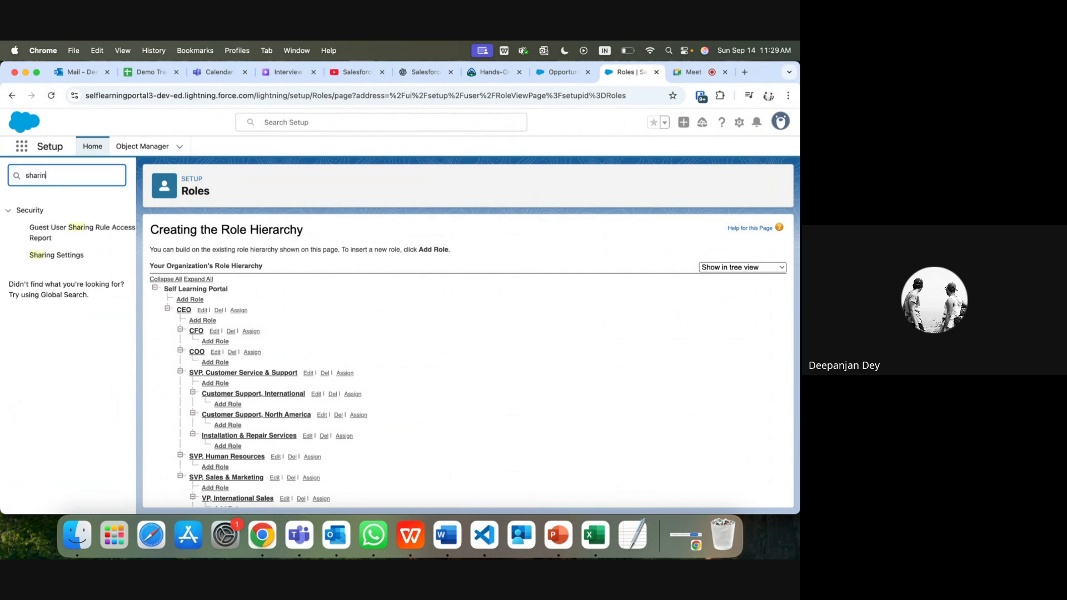
type("g rukl")
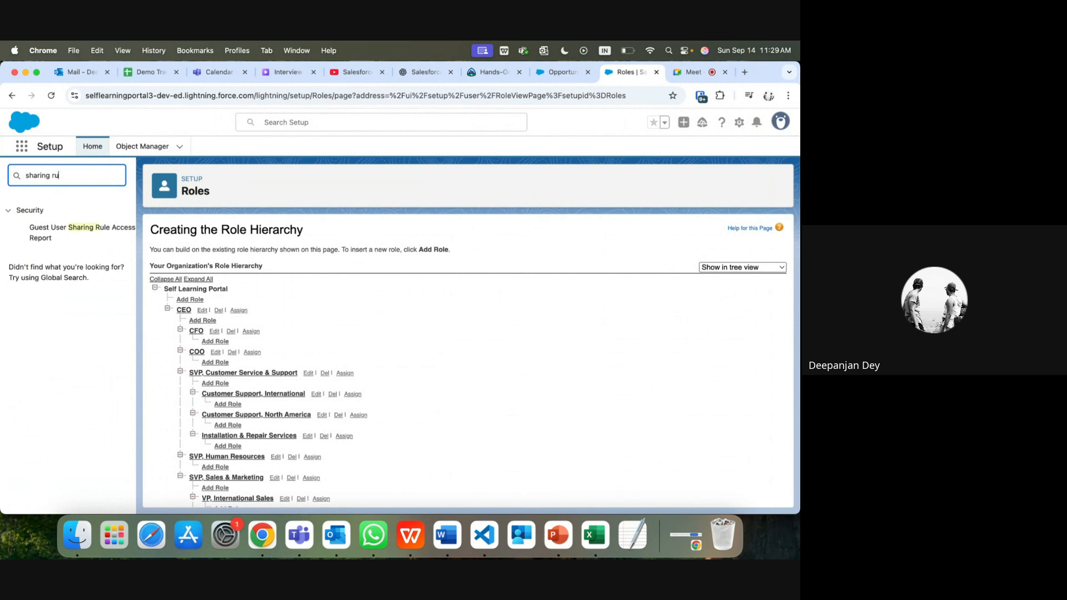
key("BackSpace")
key("BackSpace")
type("le")
key("BackSpace")
key("BackSpace")
key("BackSpace")
key("BackSpace")
type("setting")
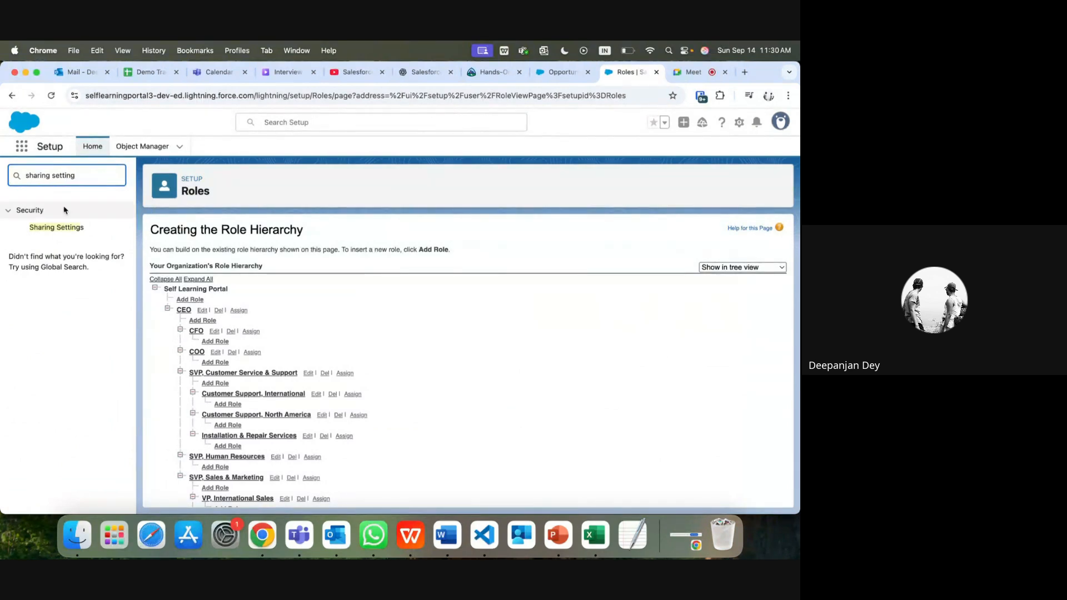
left_click(71, 232)
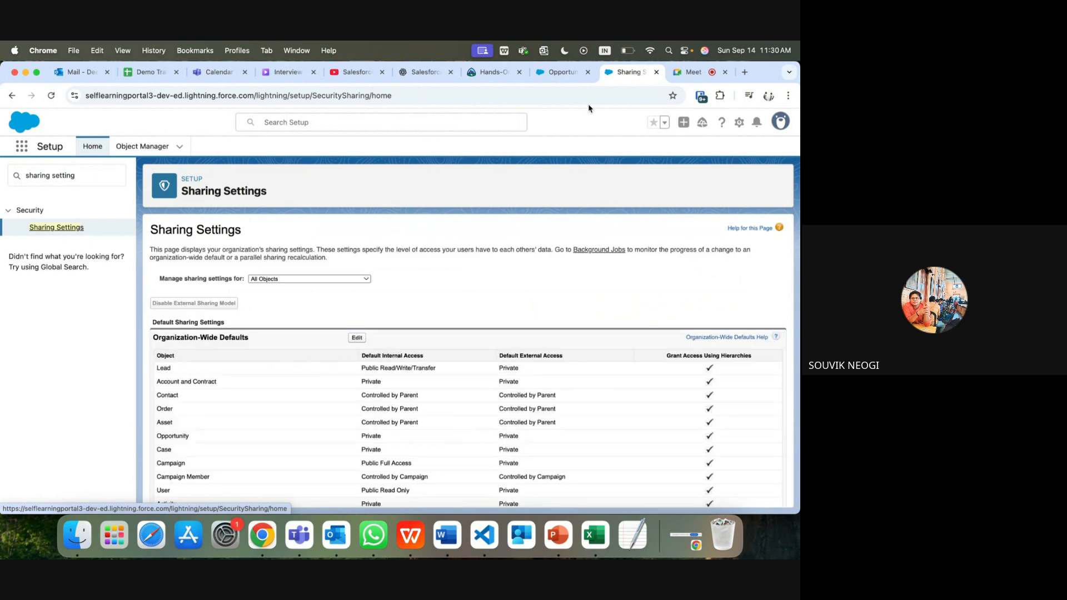
left_click(693, 72)
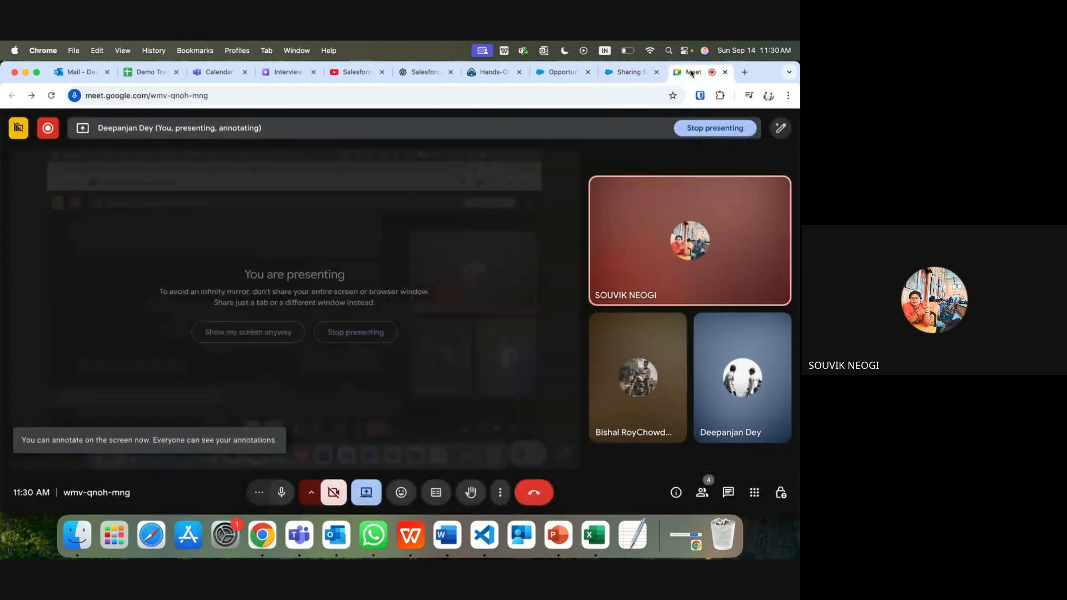
left_click(700, 124)
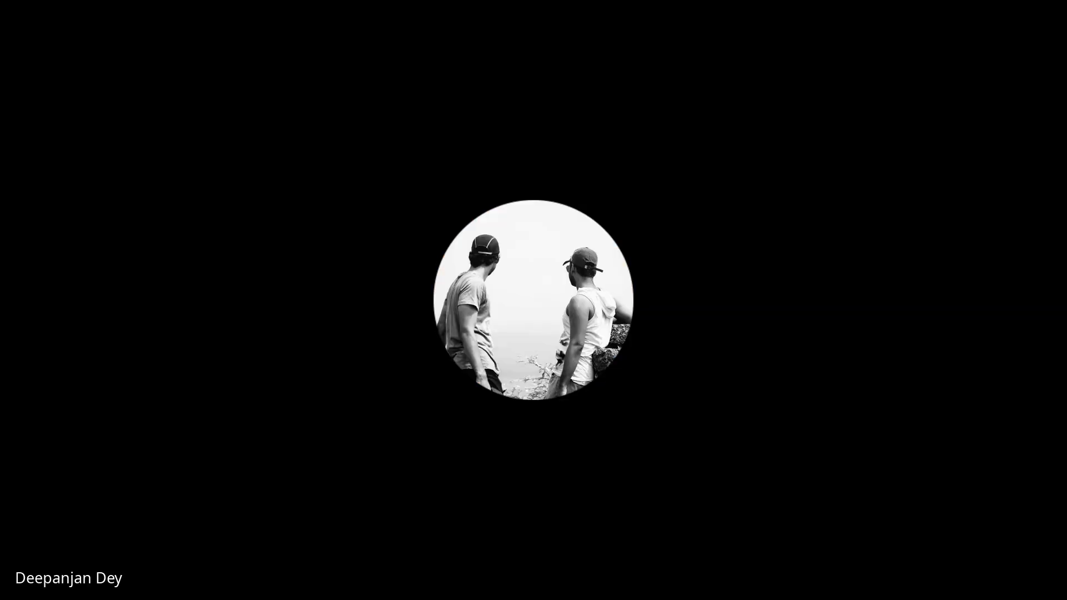
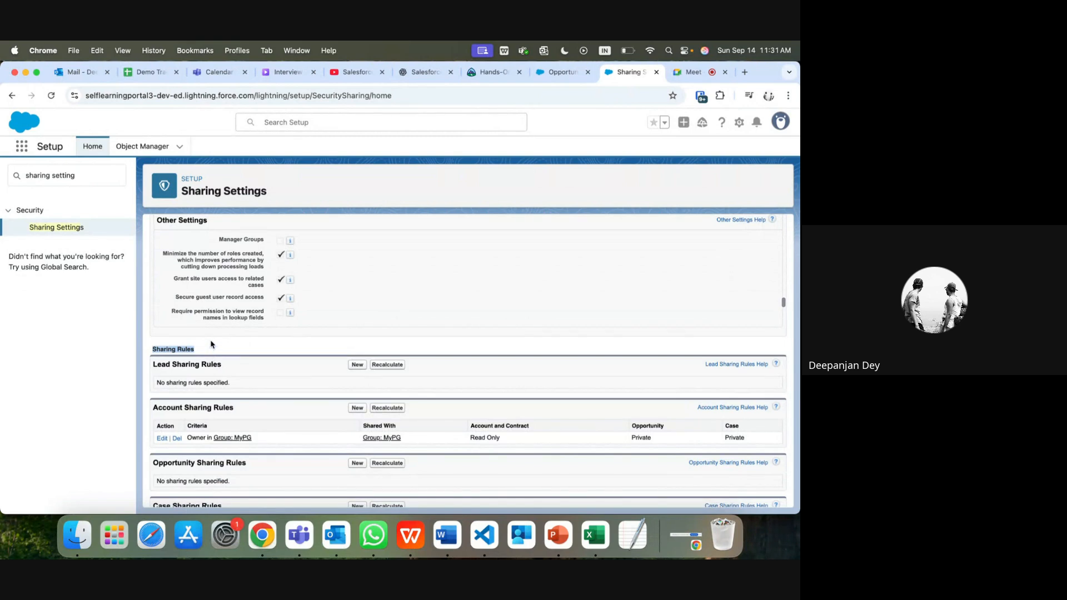
Step: Search the Sharing Settings page for 'contact sharing', then for 'Account shar'
left_click(213, 346)
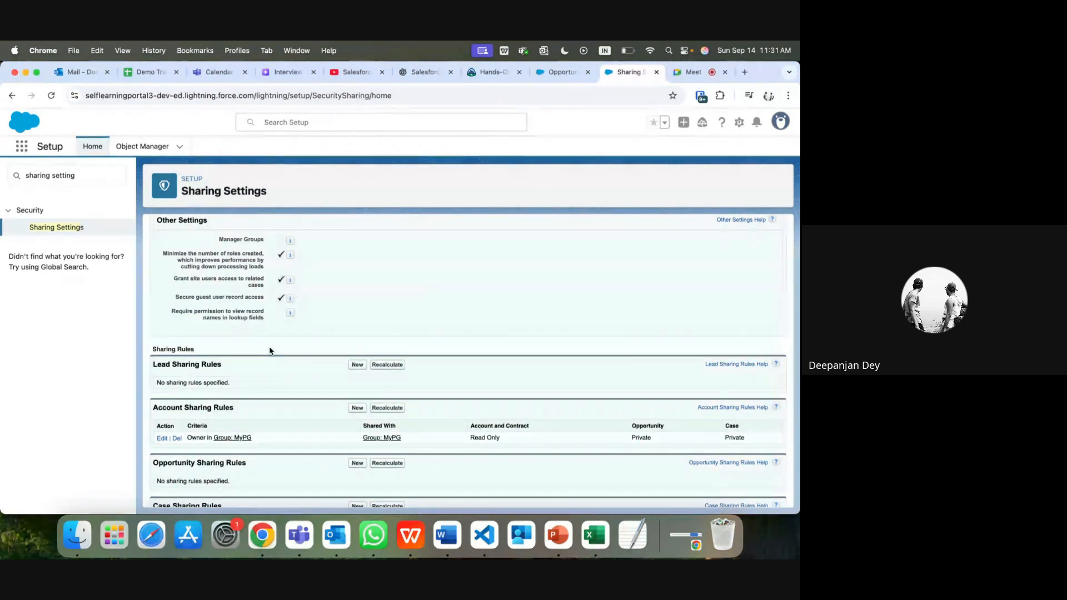
key("super+f")
type("co")
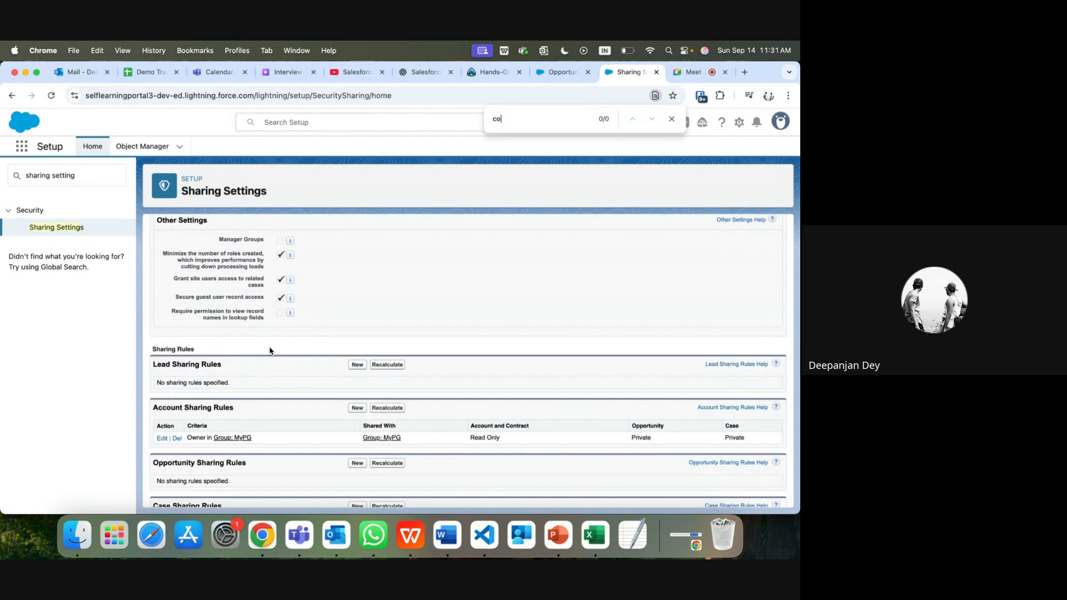
type("ntact sh")
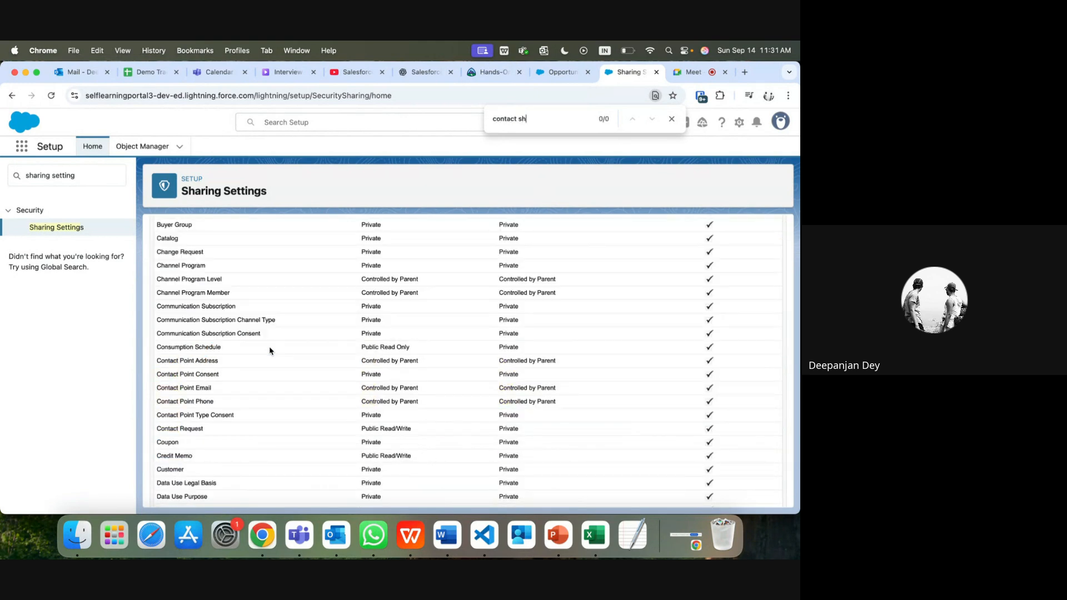
key("Caps_Lock")
type("aring")
key("super+a")
type("Ac")
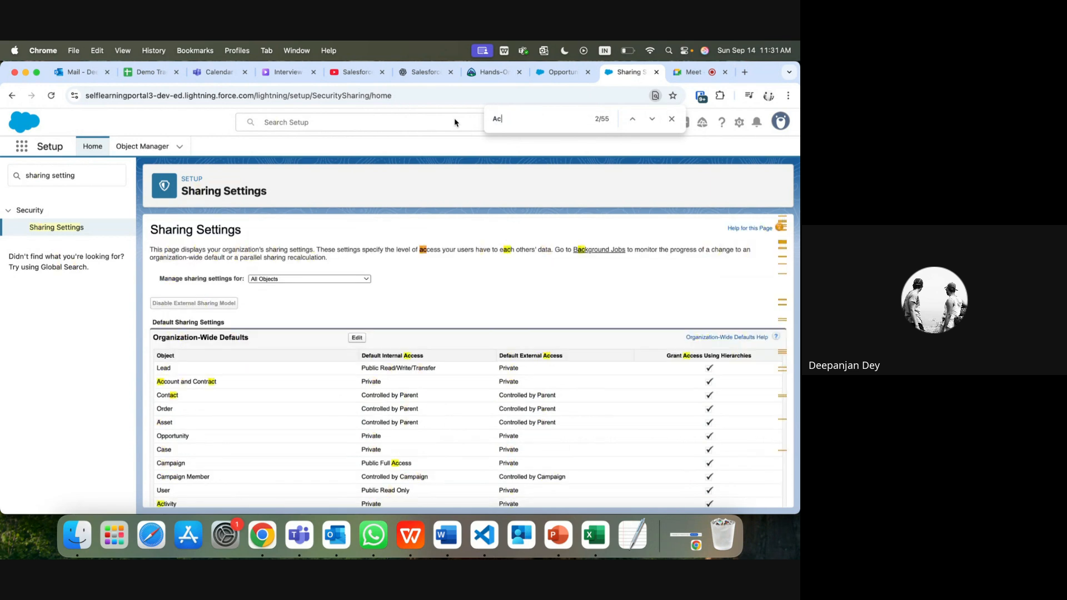
type("coun")
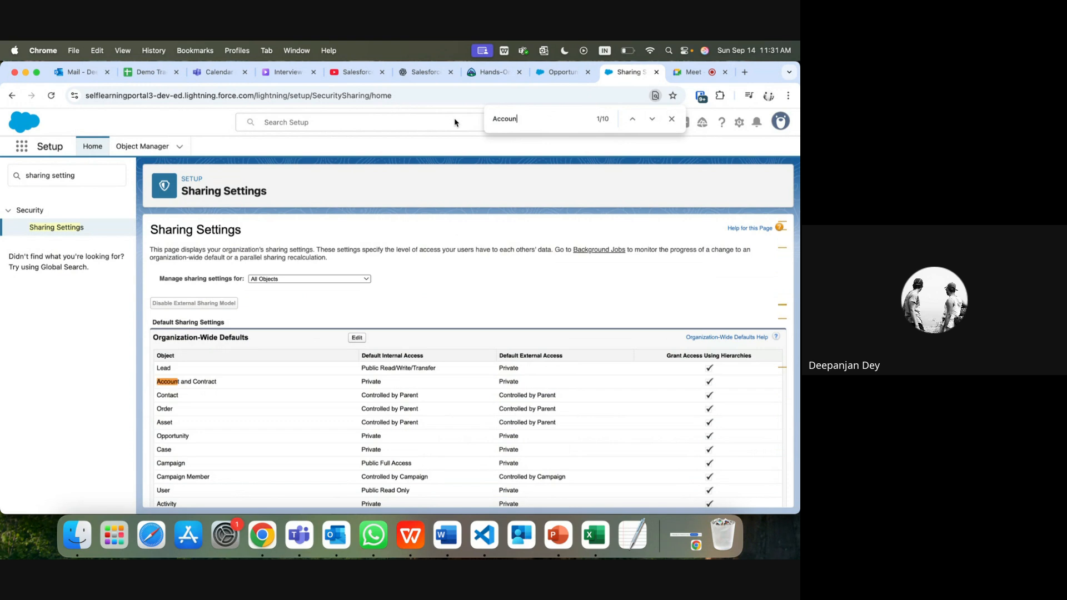
type("t shar")
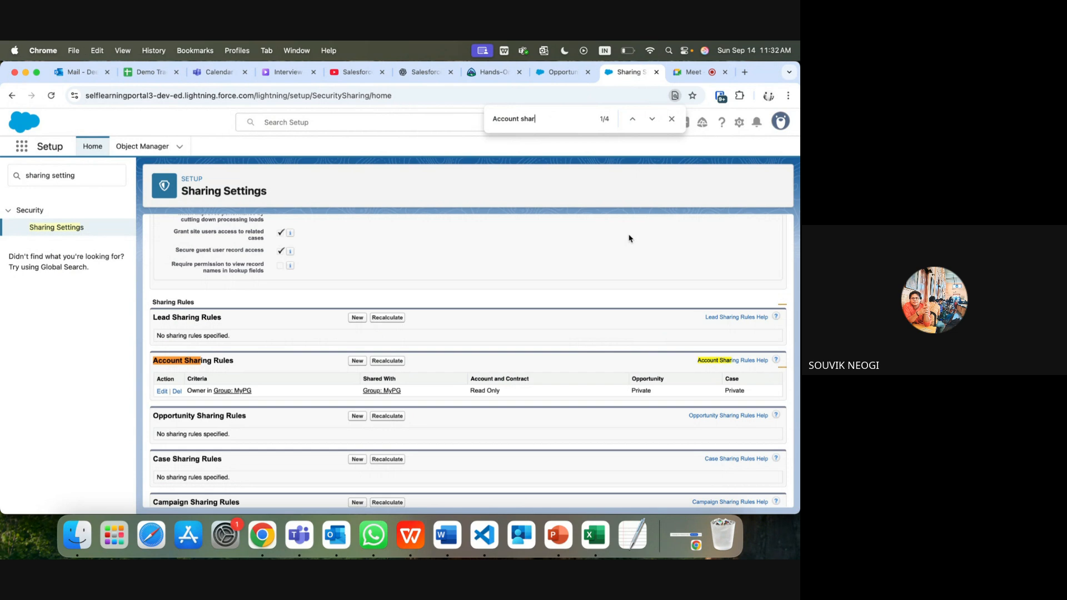
Step: Close the page search and clear the selection on the Account Sharing Rules heading
left_click(671, 118)
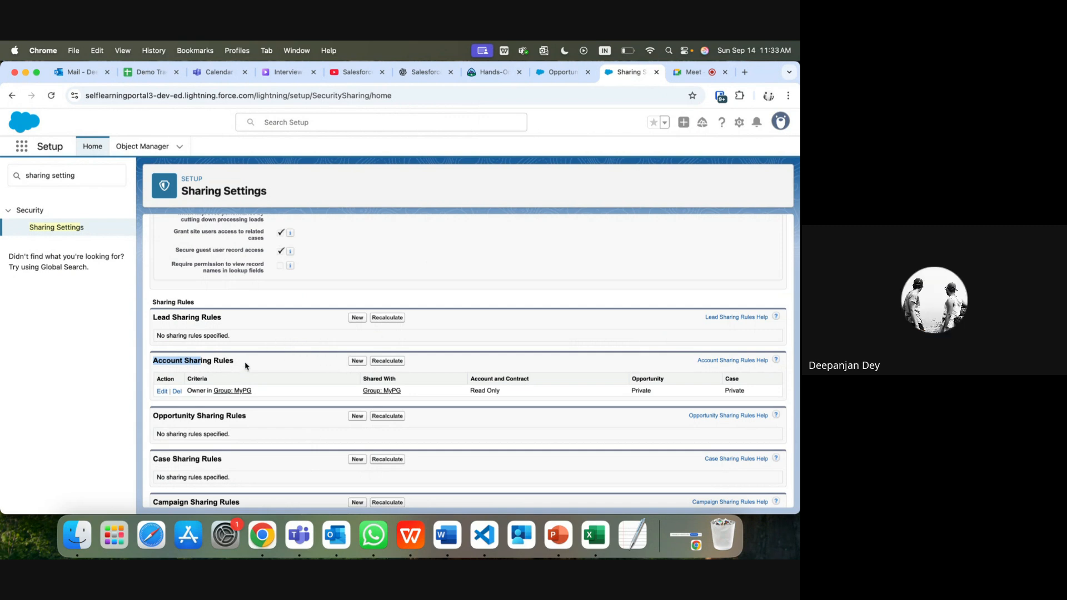
left_click(202, 370)
Step: Go to the Public Groups page via a Quick Find search for 'public'
triple_click(82, 175)
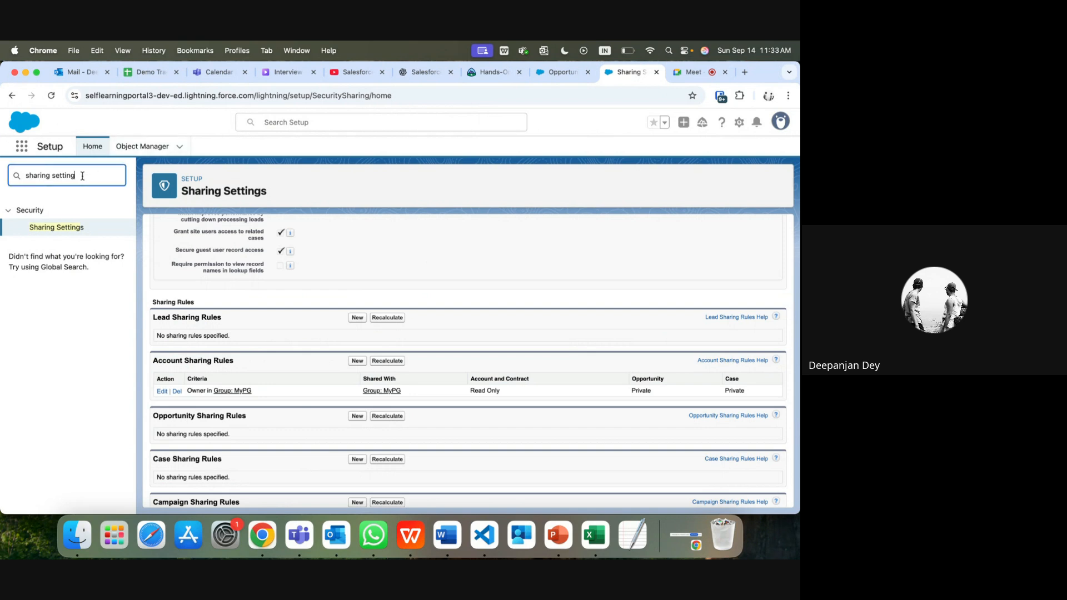
type("public")
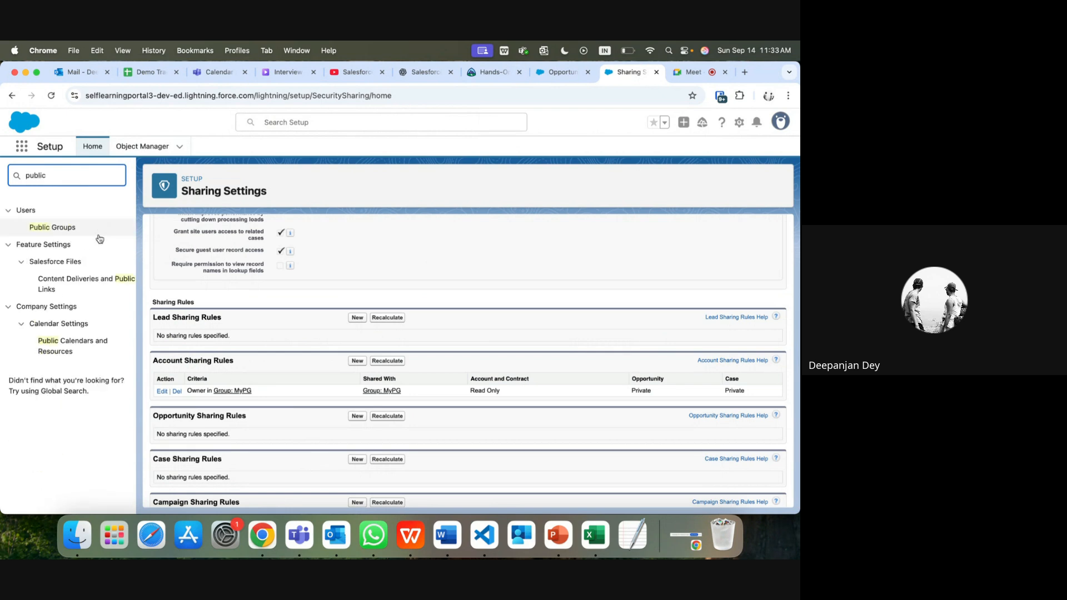
left_click(54, 227)
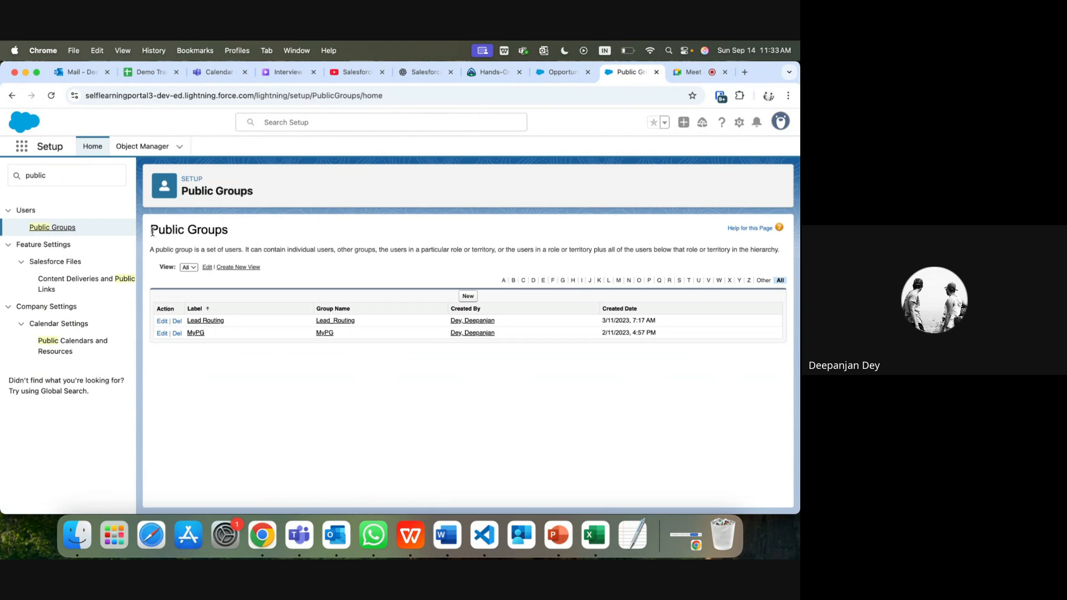
Step: Highlight the Public Groups heading, then search Quick Find for 'sha'
left_click_drag(152, 231, 233, 231)
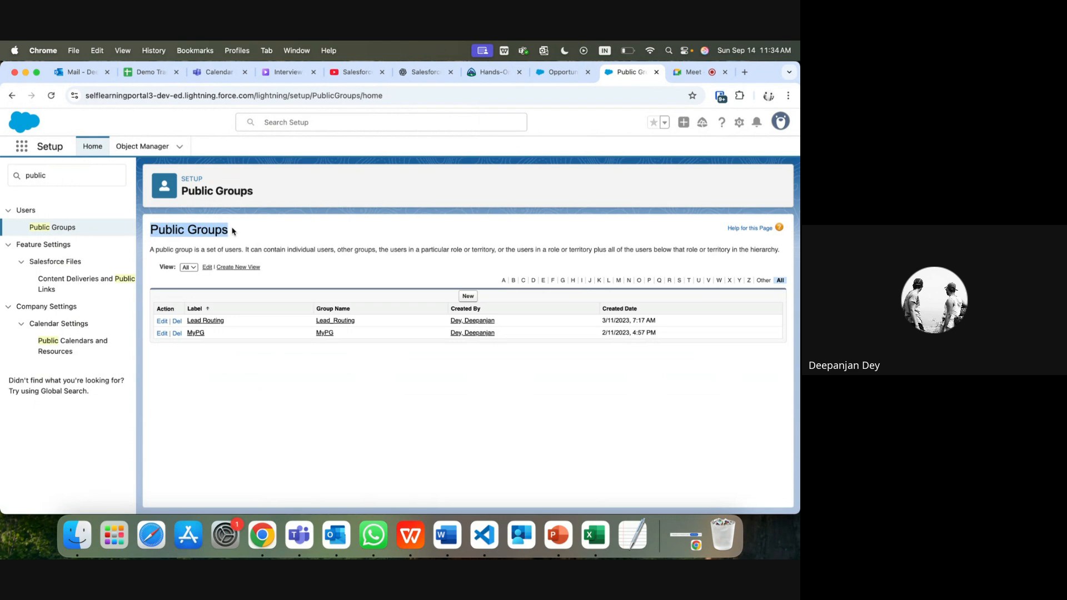
left_click(233, 231)
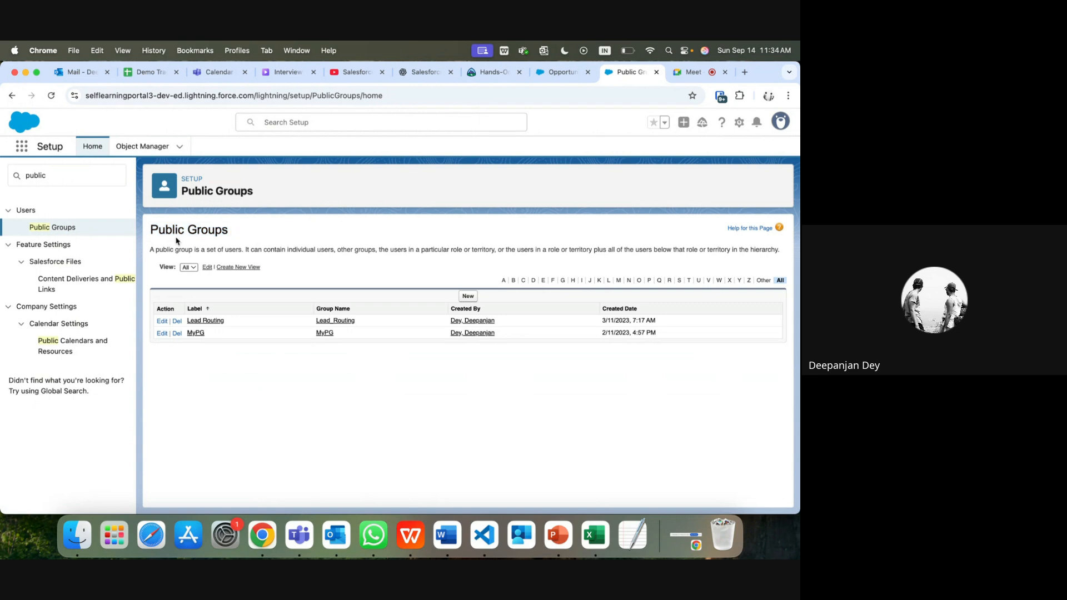
left_click(64, 169)
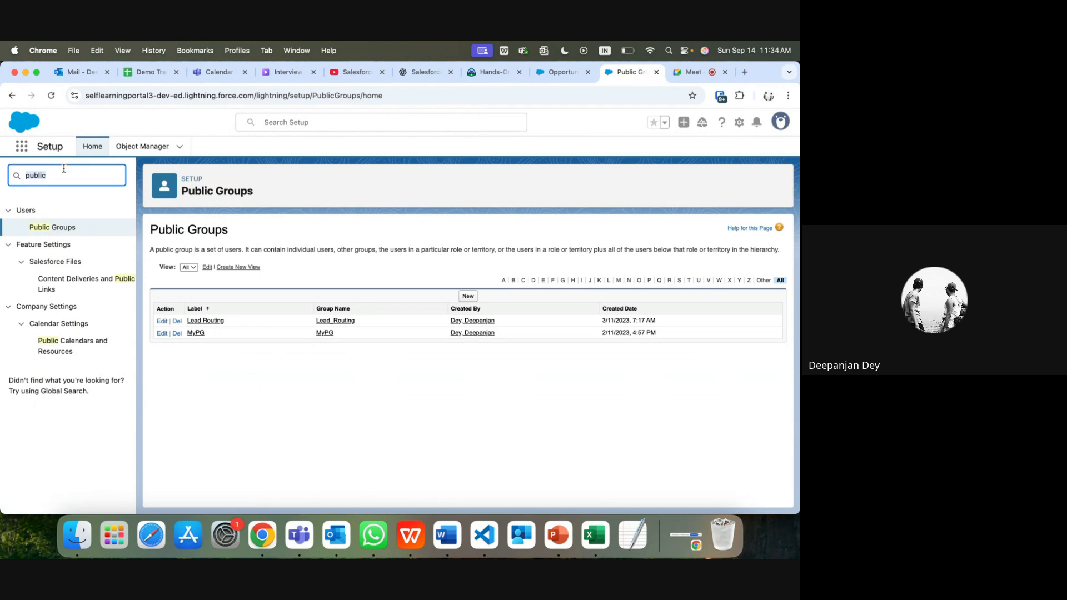
type("sha")
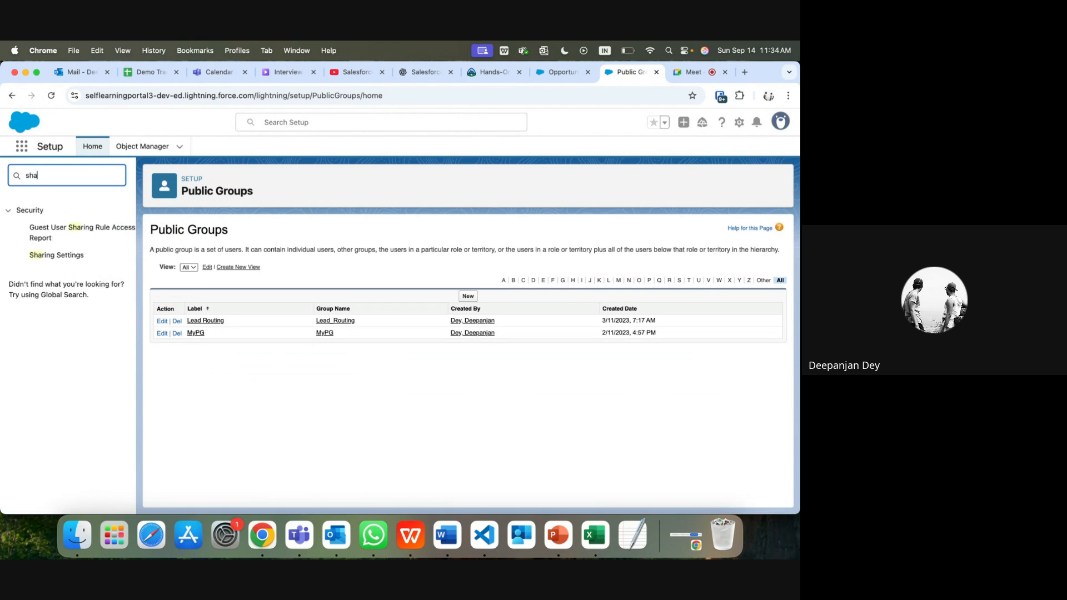
Step: From Sharing Settings, start a new Lead sharing rule labelled 'LeadSharingTest'
left_click(54, 256)
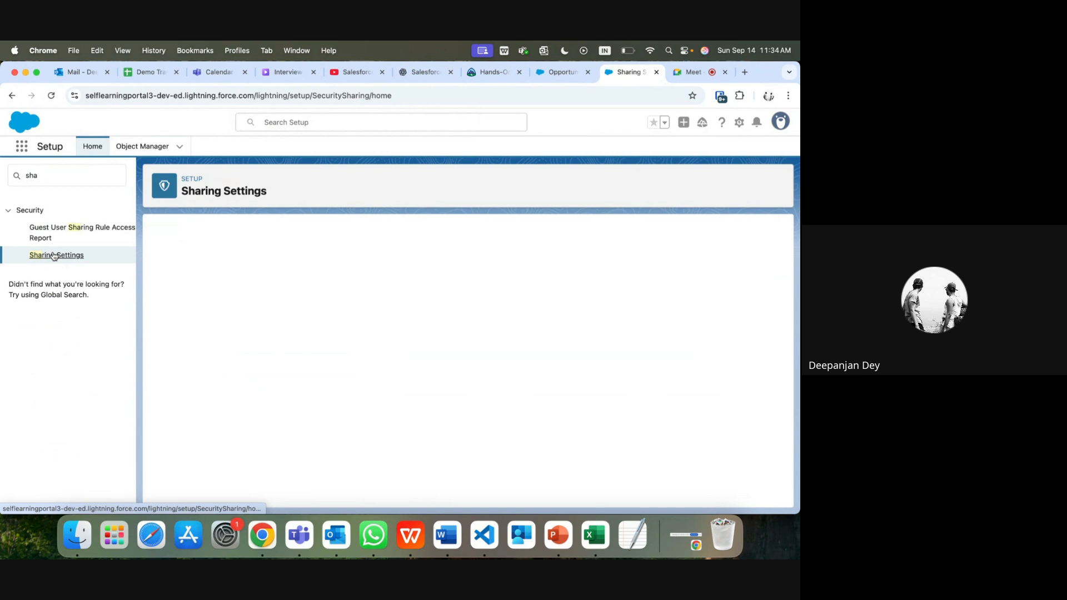
scroll(267, 347, "down", 10)
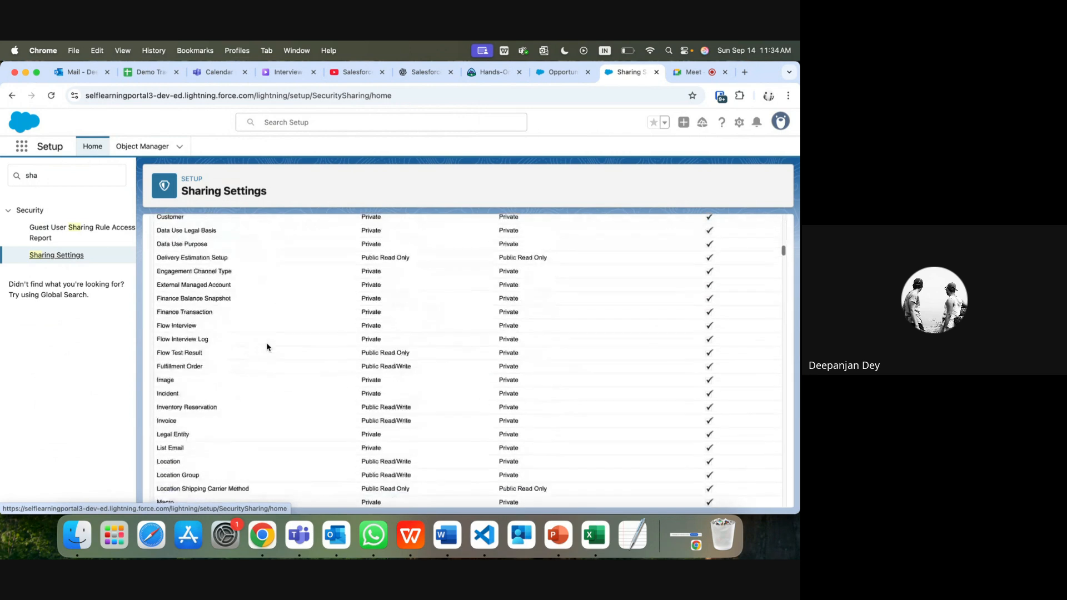
scroll(266, 348, "down", 15)
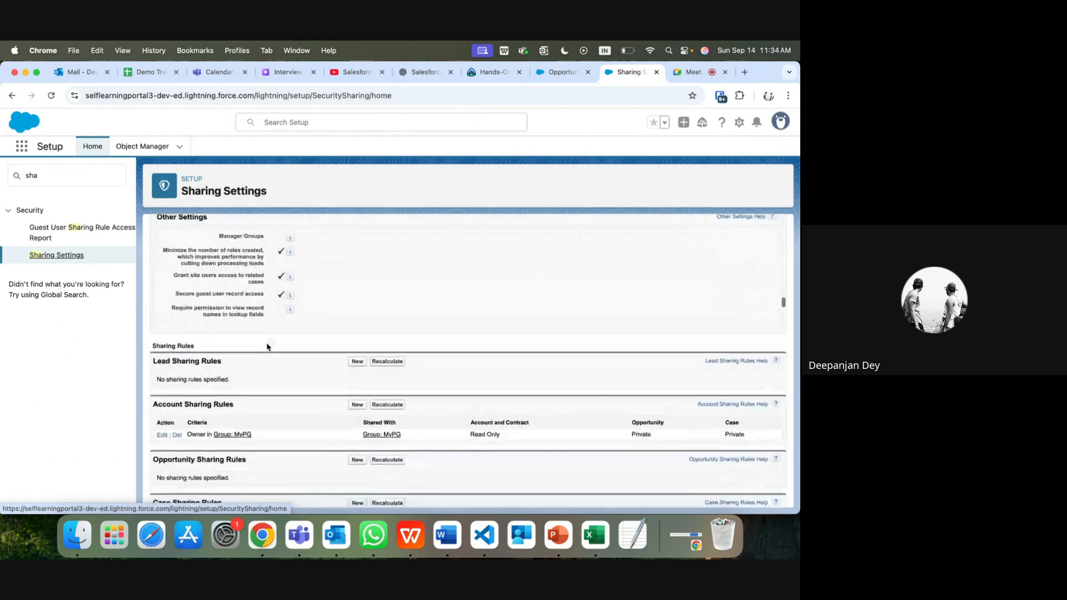
scroll(266, 348, "down", 2)
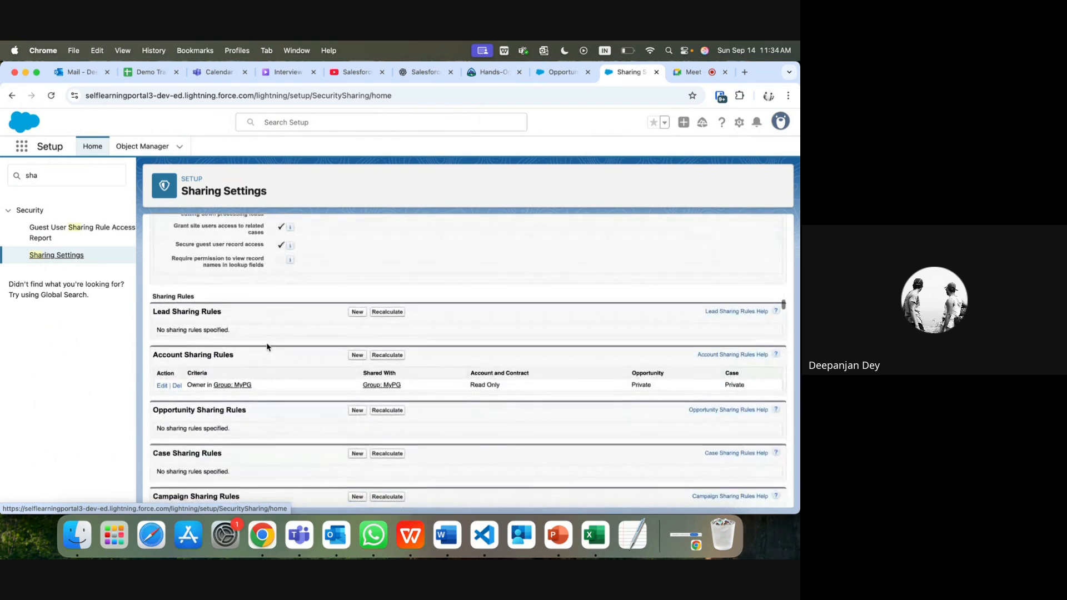
left_click(356, 314)
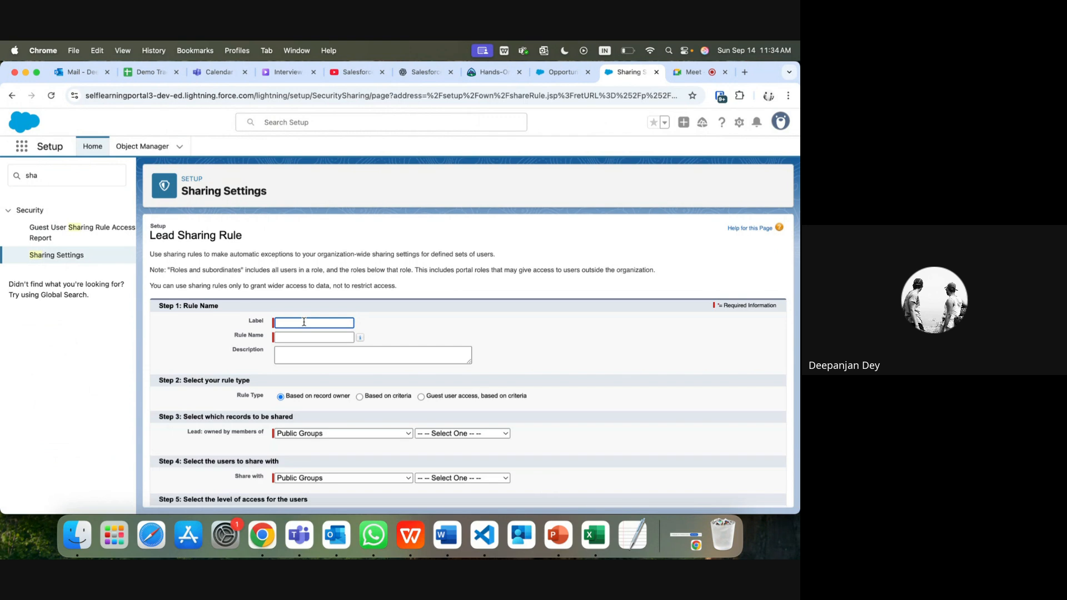
type("LeadSharing")
key("BackSpace")
type("Test")
left_click(301, 337)
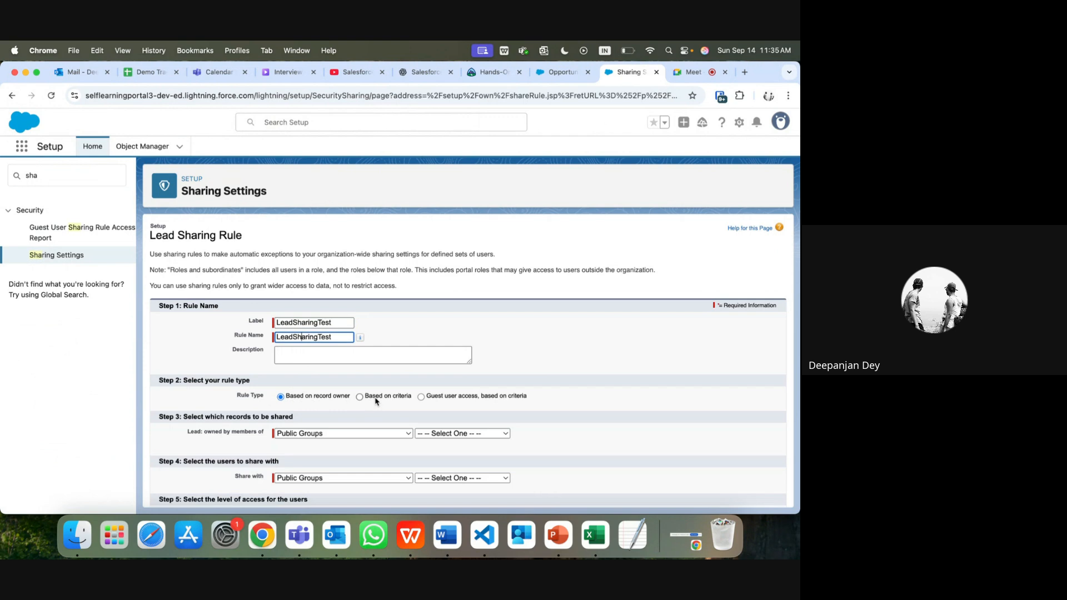
Step: Share leads owned by MyPG with the MyPG group at Read/Write, and save
scroll(365, 405, "down", 2)
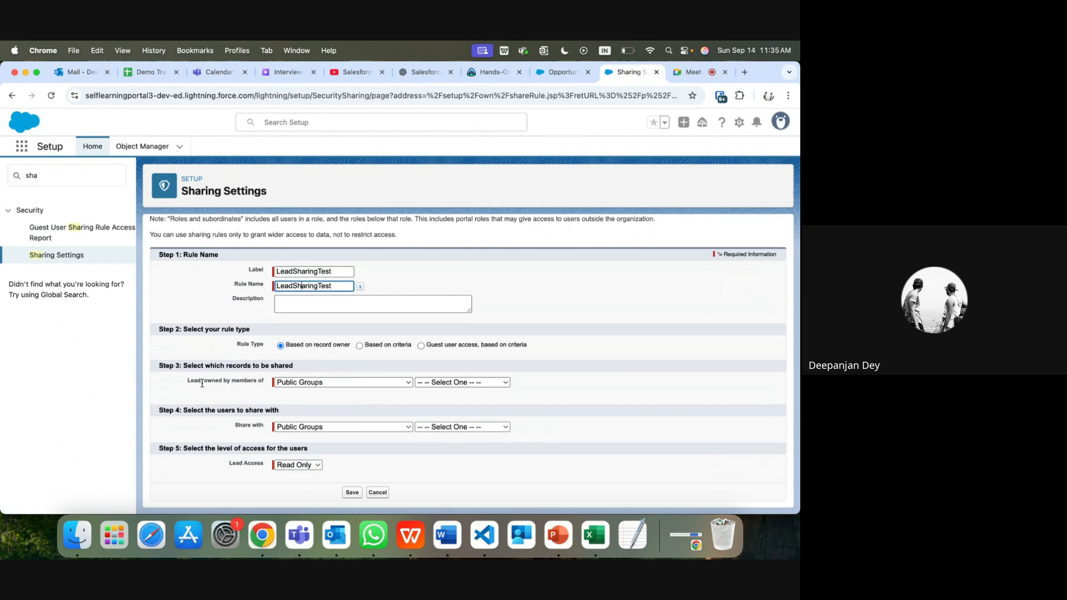
left_click(288, 387)
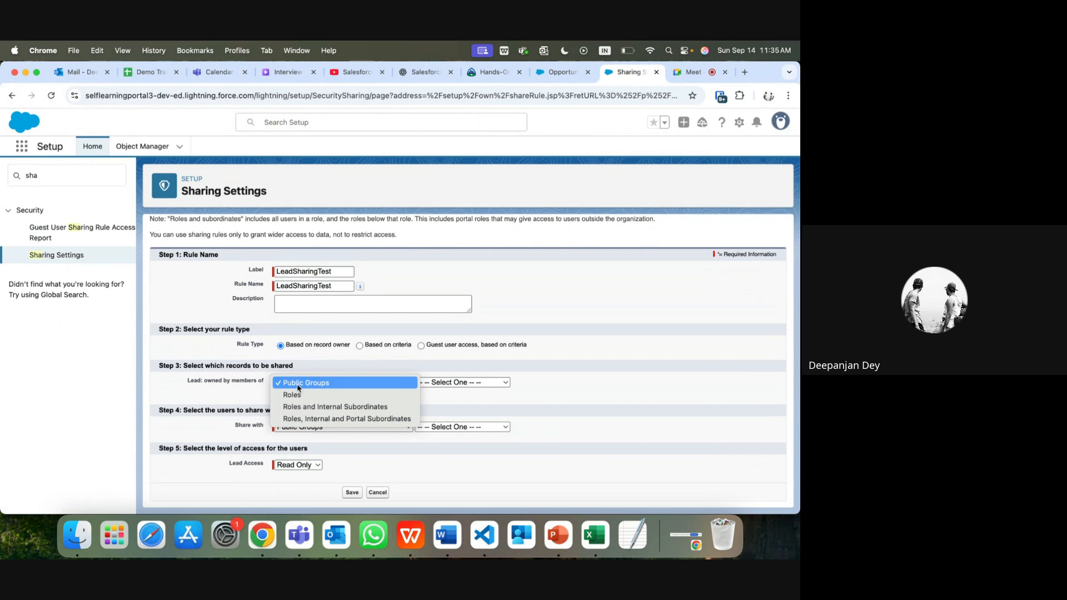
left_click(298, 387)
left_click(464, 384)
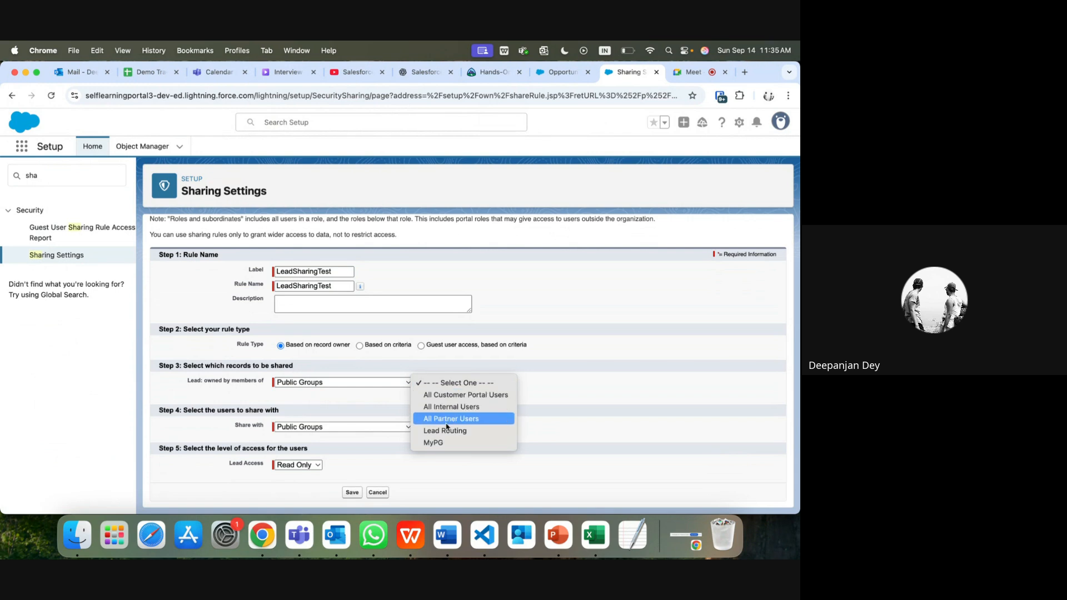
left_click(442, 444)
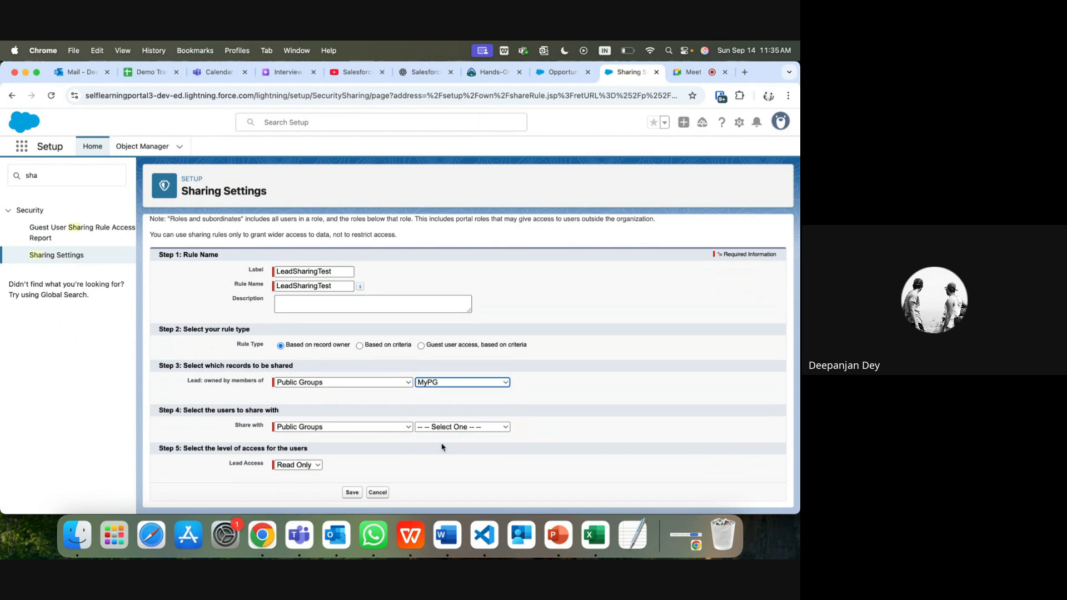
left_click(294, 429)
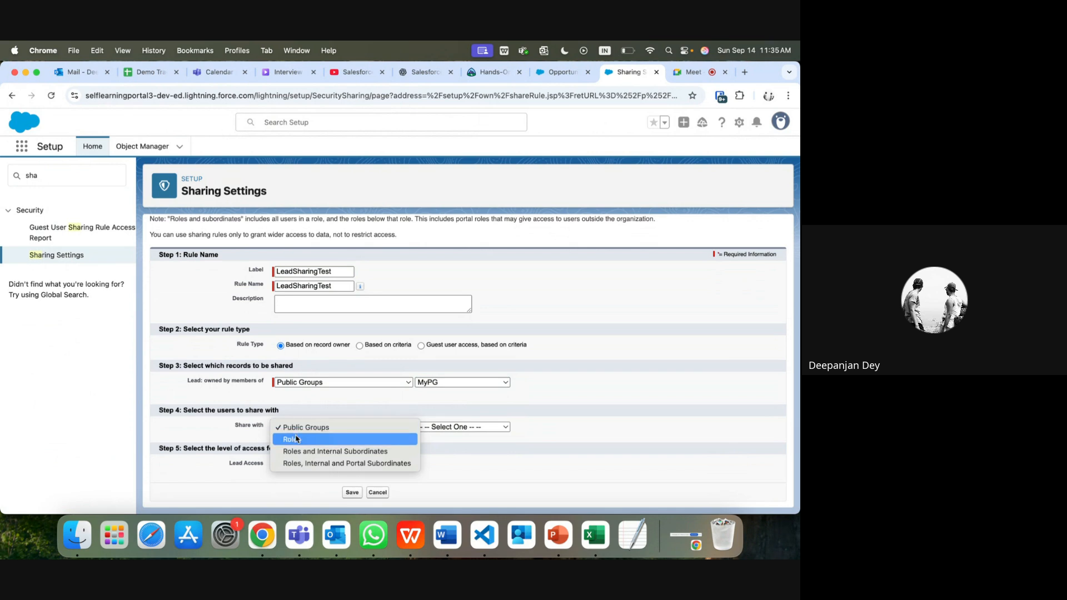
left_click(299, 410)
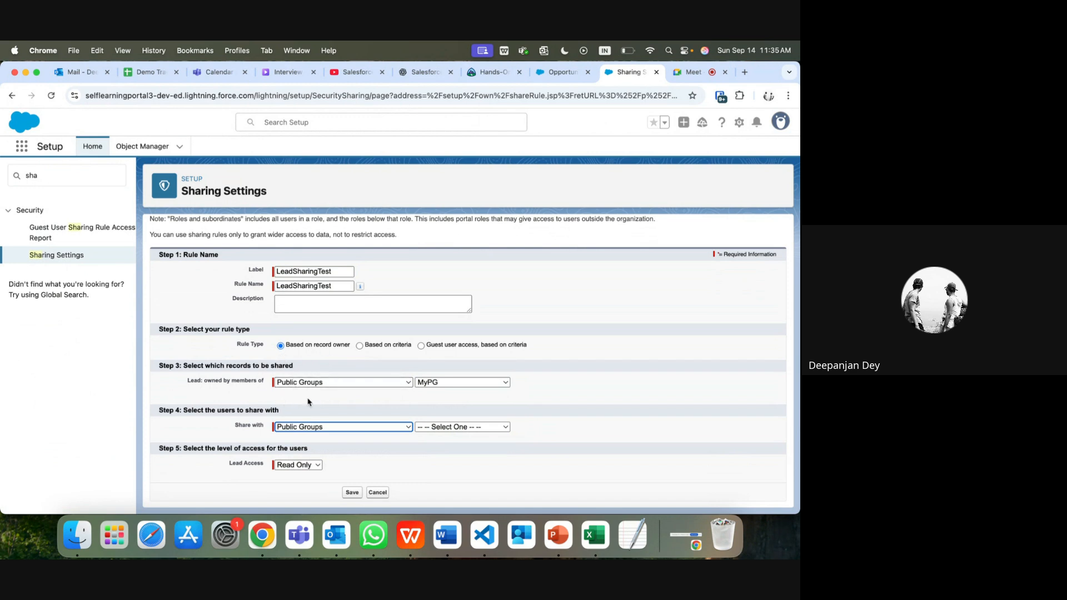
left_click(450, 429)
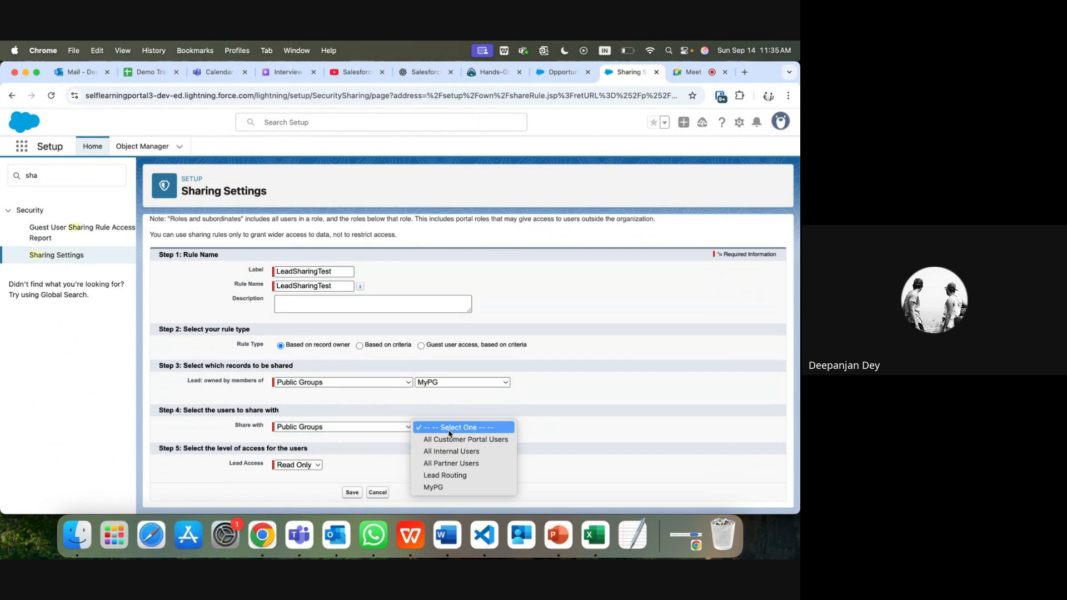
left_click(434, 488)
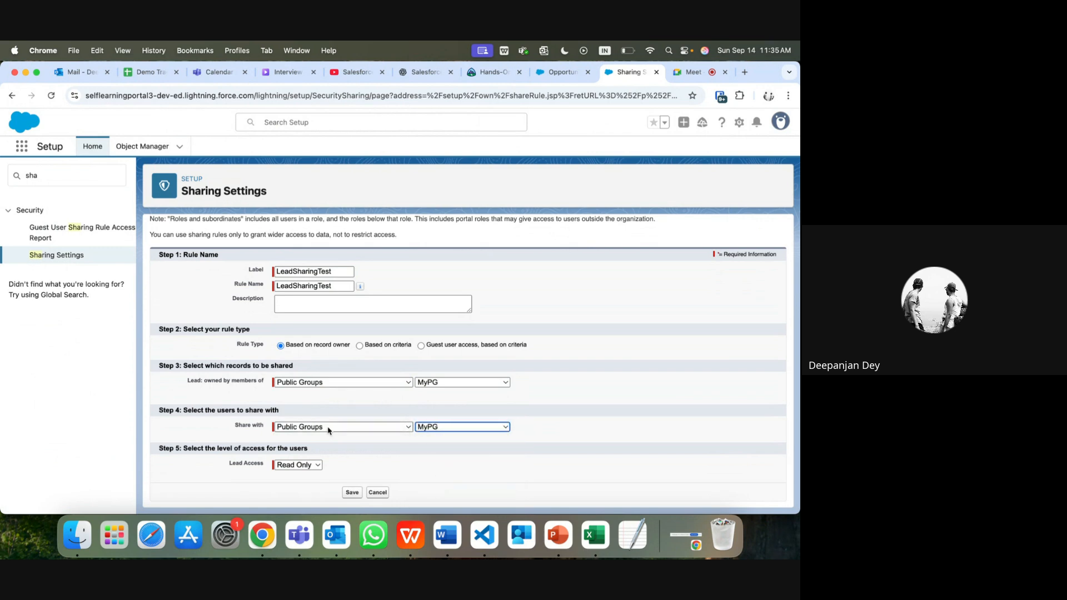
left_click(309, 466)
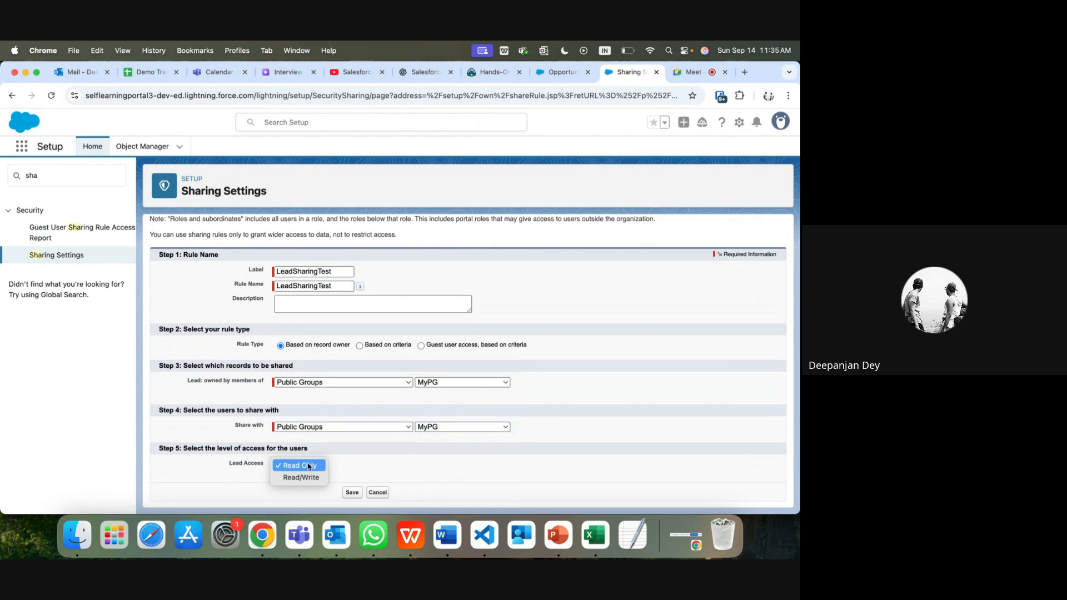
left_click(306, 478)
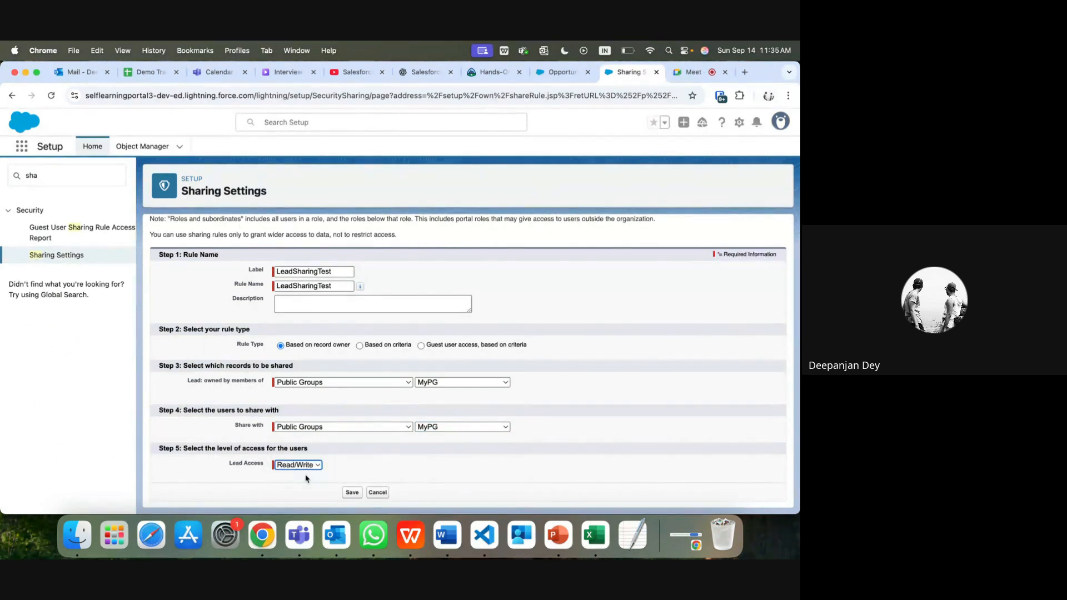
left_click(352, 494)
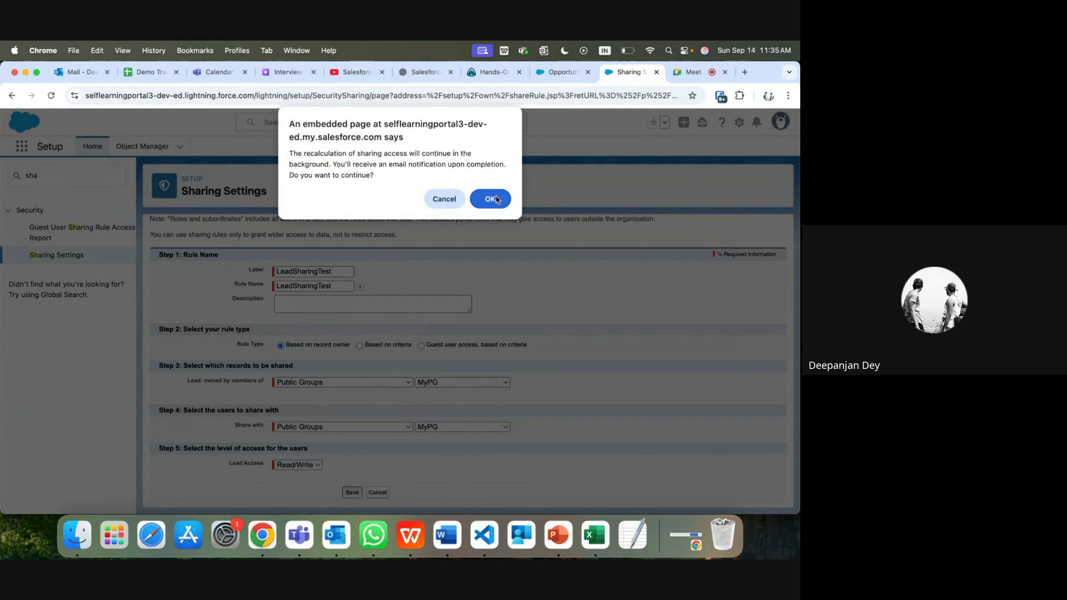
Step: Confirm the recalculation and scroll down to the Lead Sharing Rules showing the MyPG Read/Write rule
left_click(491, 199)
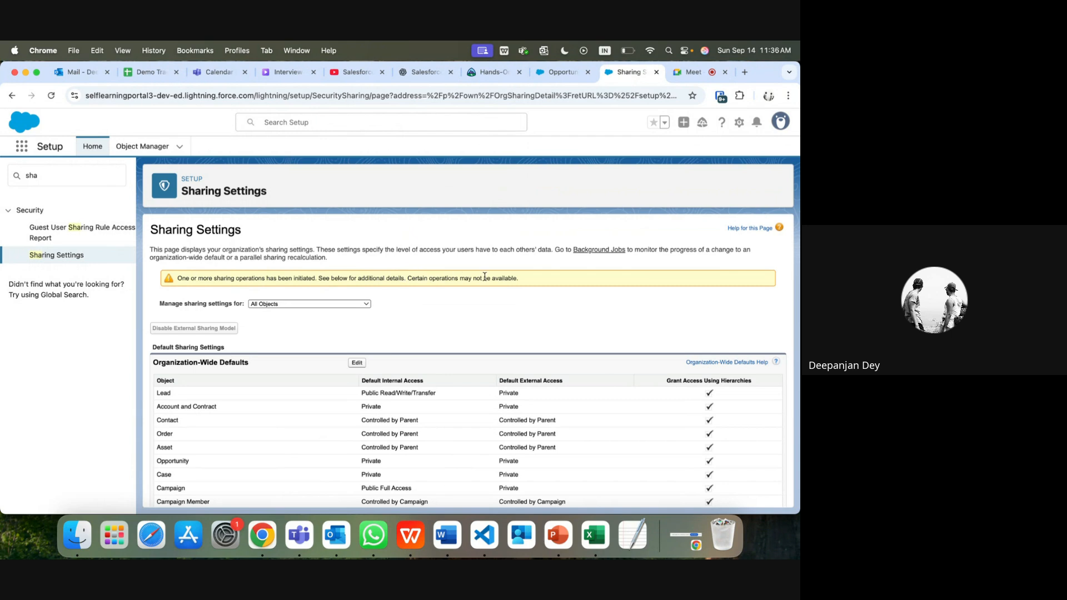
scroll(431, 340, "down", 10)
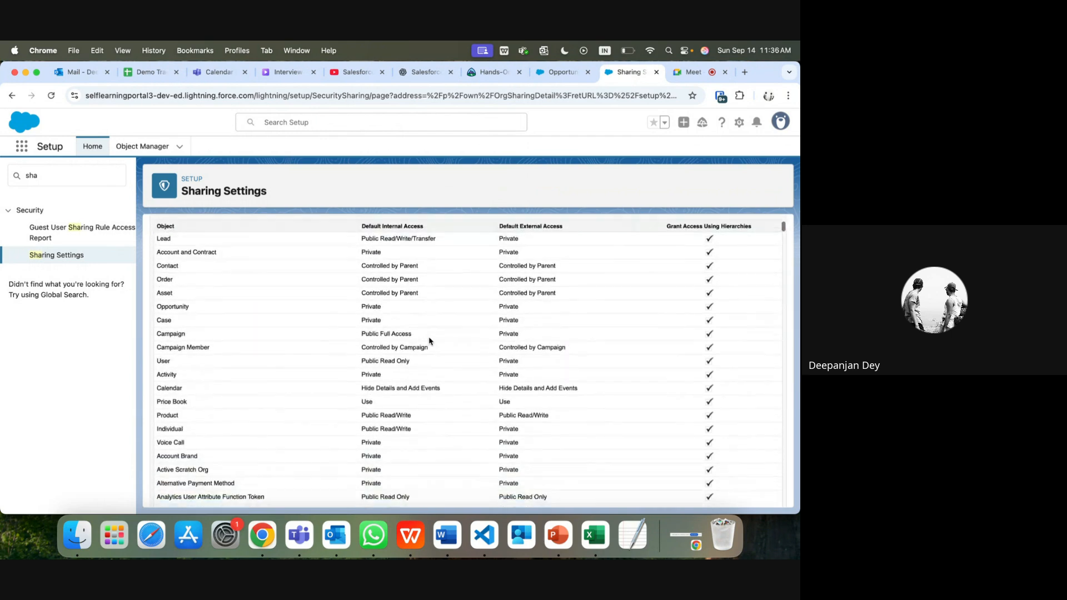
scroll(429, 341, "down", 15)
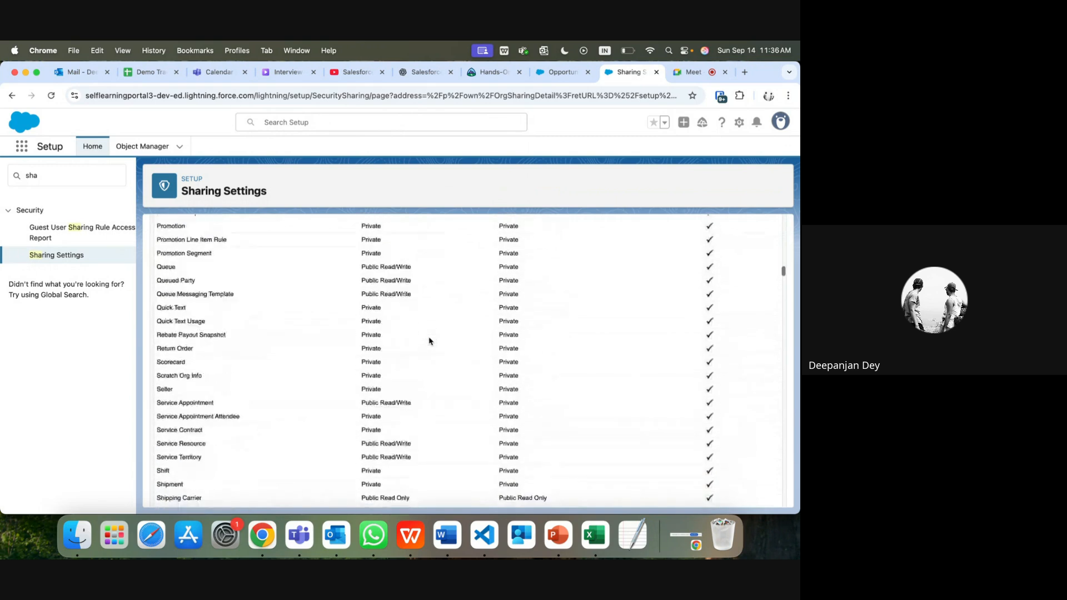
scroll(430, 341, "down", 12)
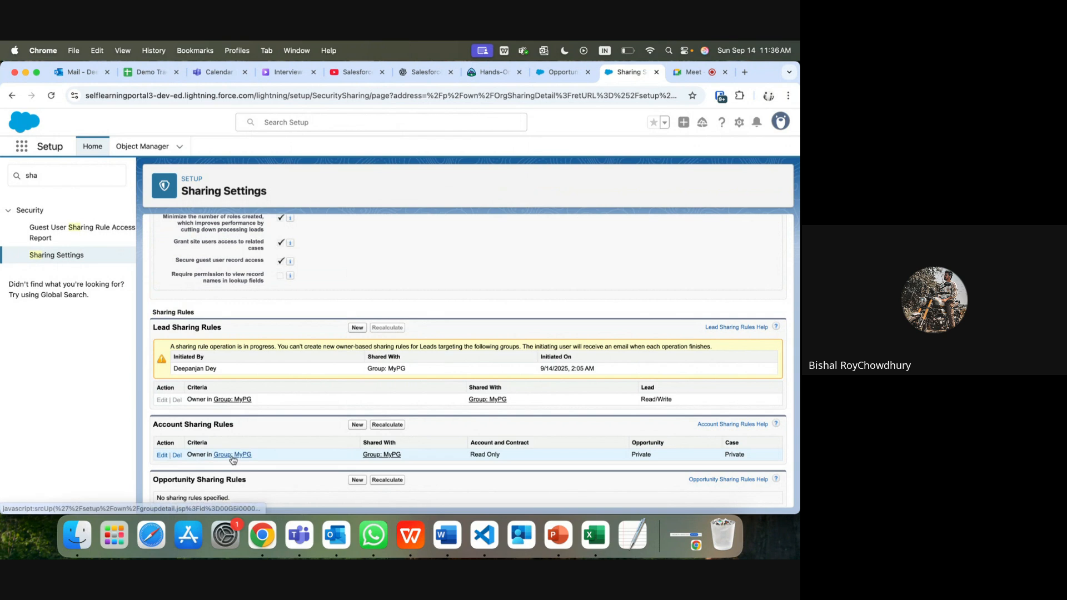
Step: Open the COO-CFOBothWays account rule for editing and review its MyPG owner and share-with groups
left_click(161, 457)
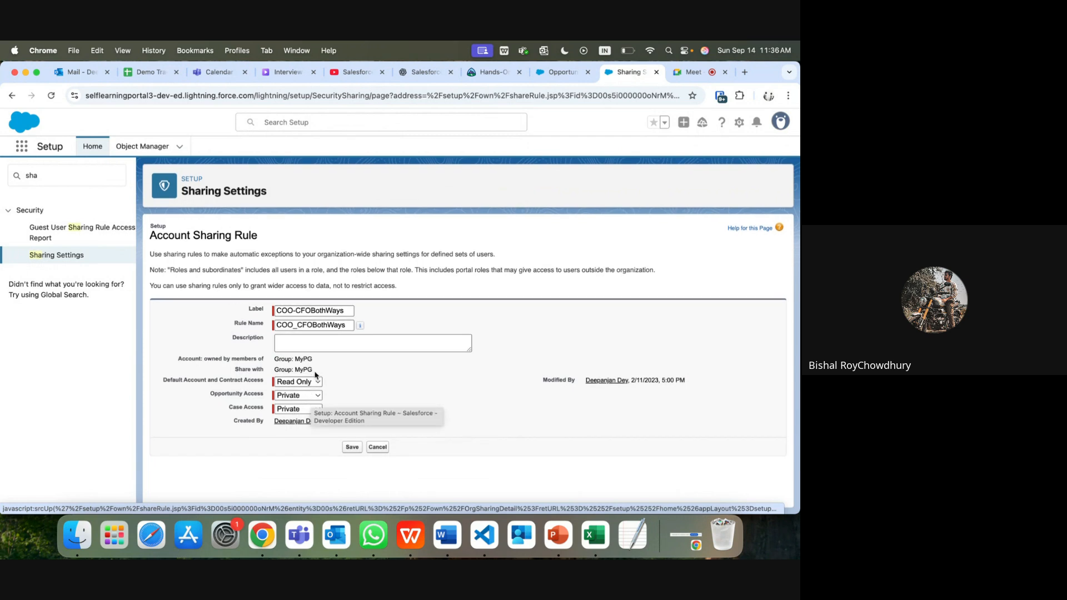
left_click_drag(209, 361, 267, 362)
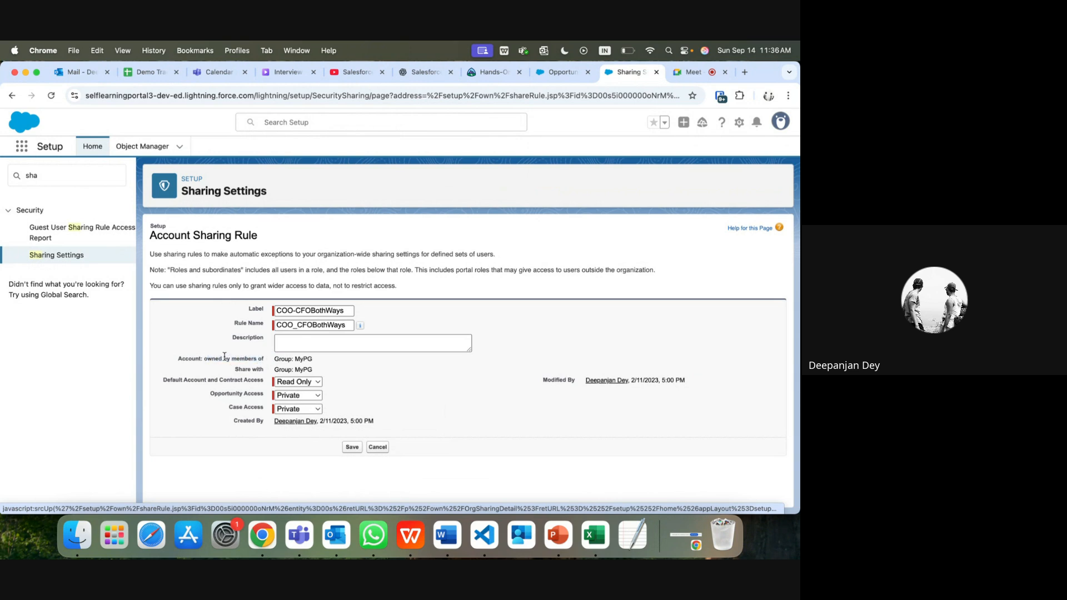
left_click_drag(179, 356, 196, 356)
triple_click(180, 360)
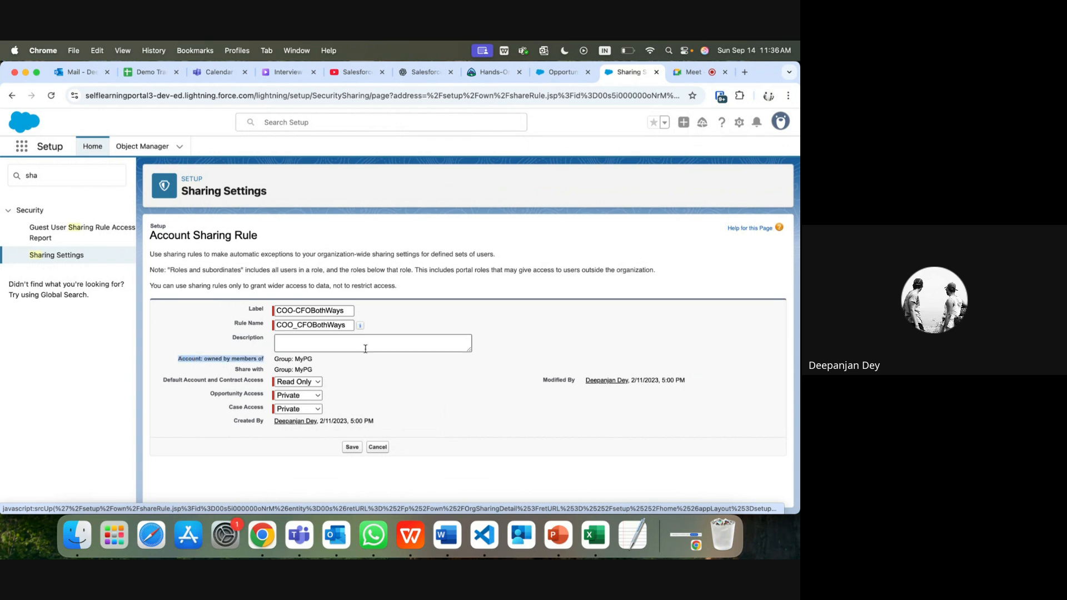
double_click(300, 359)
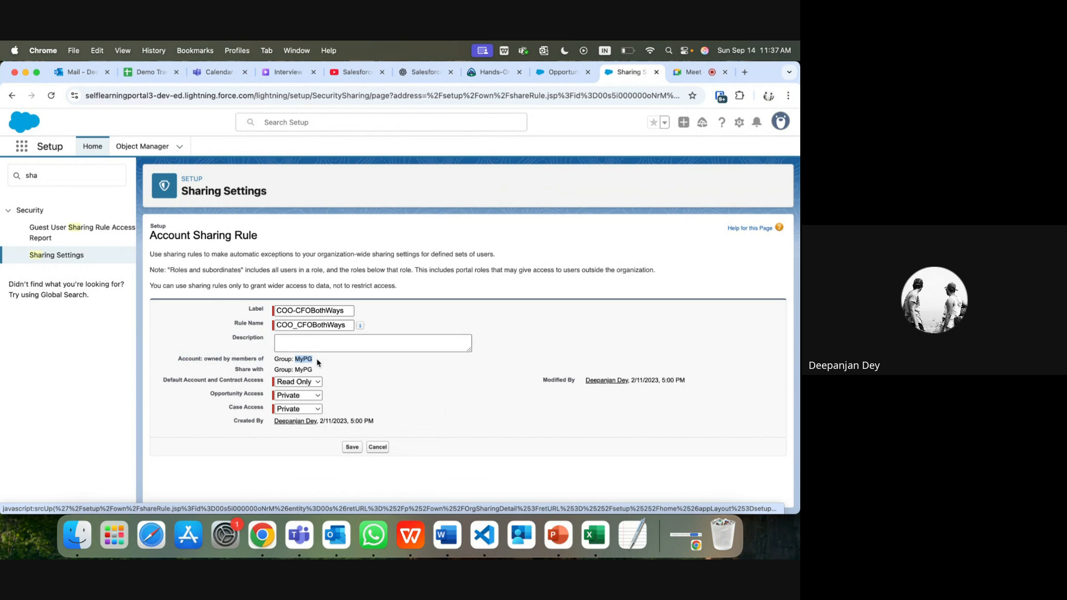
left_click(195, 359)
left_click_drag(195, 360, 271, 367)
left_click(237, 367)
left_click(272, 367)
Step: Cancel the account rule edit and start a new Opportunity sharing rule
left_click(383, 448)
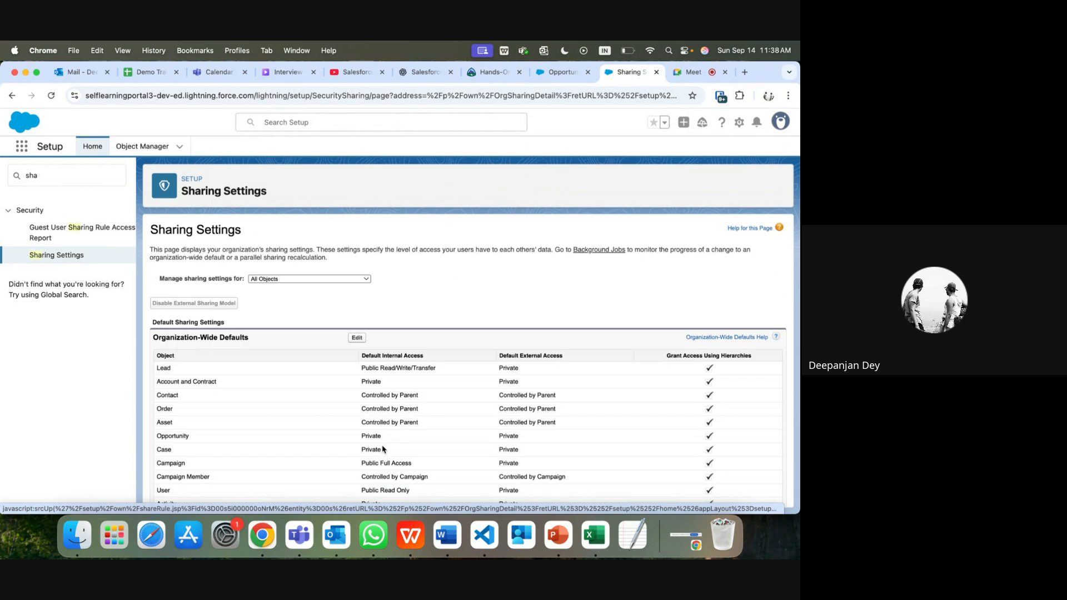
scroll(292, 316, "down", 20)
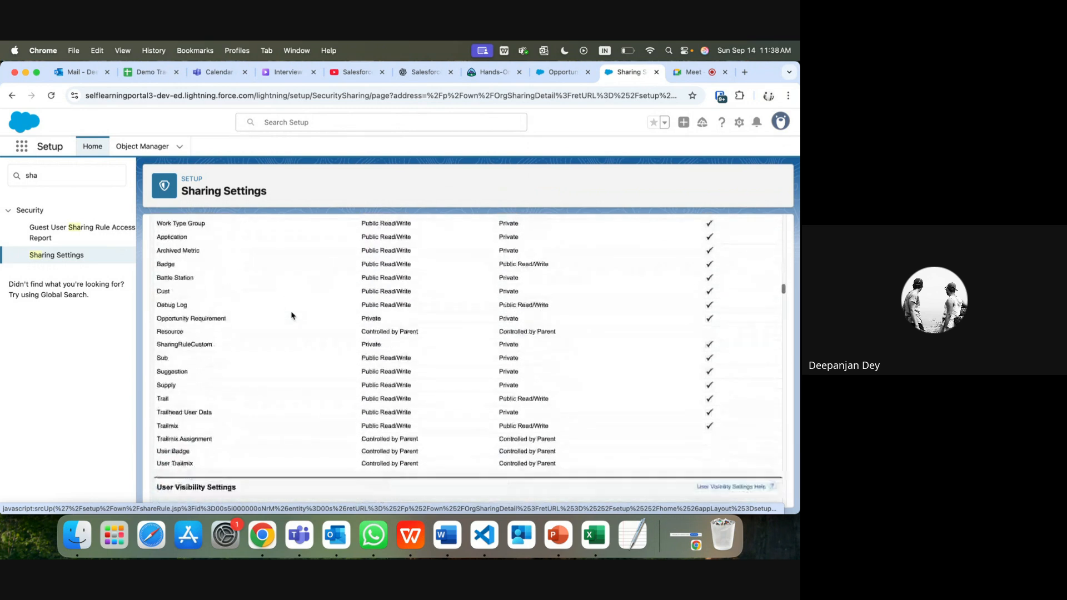
scroll(291, 315, "down", 10)
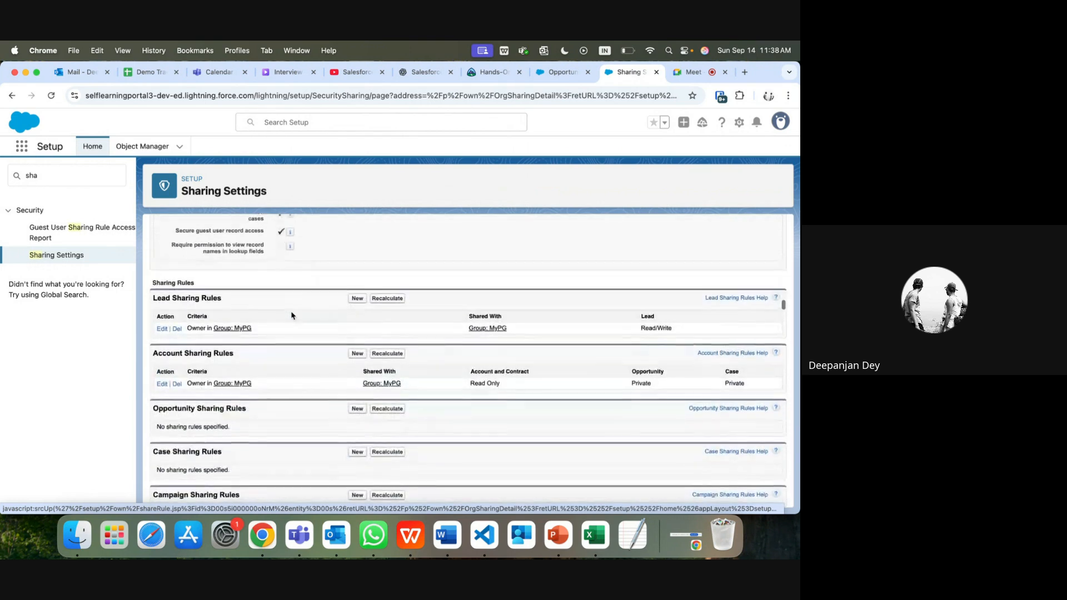
scroll(291, 316, "down", 3)
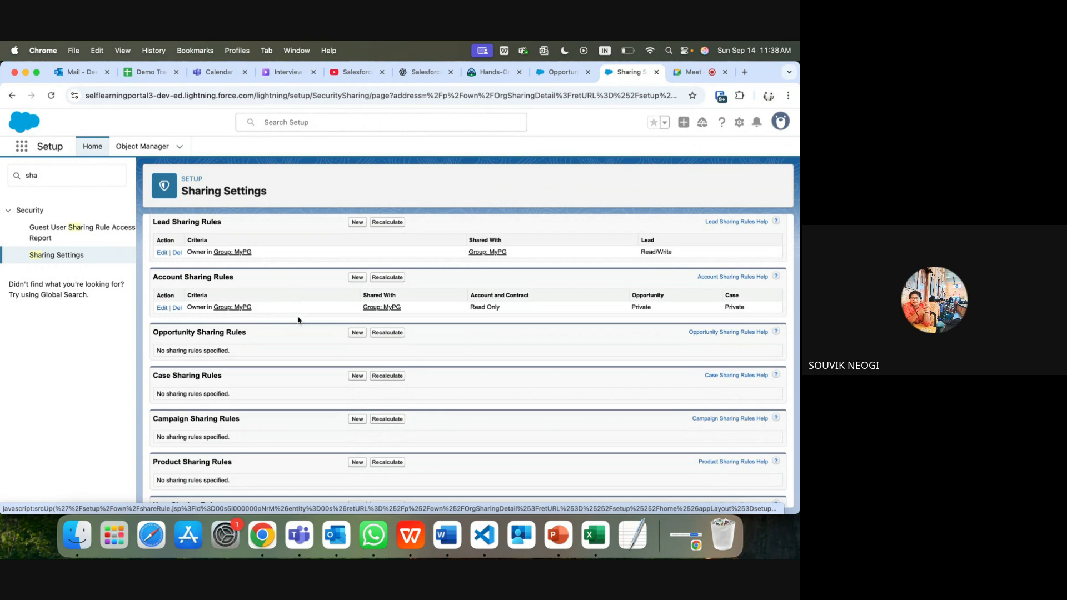
left_click(357, 333)
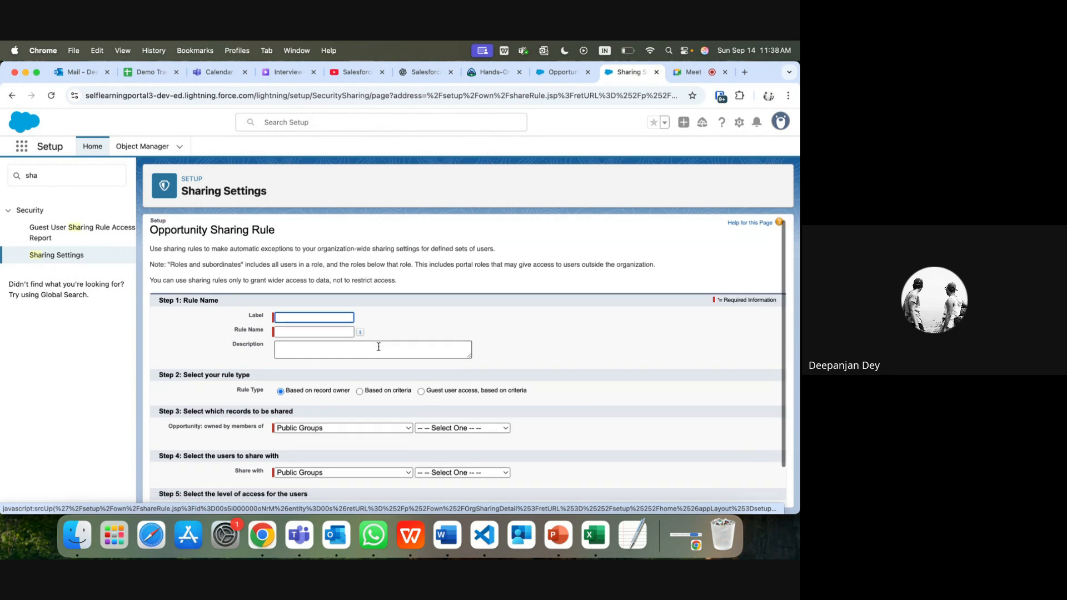
Step: Switch the new Opportunity rule to Based on criteria and browse the first Field list without choosing
scroll(379, 347, "down", 2)
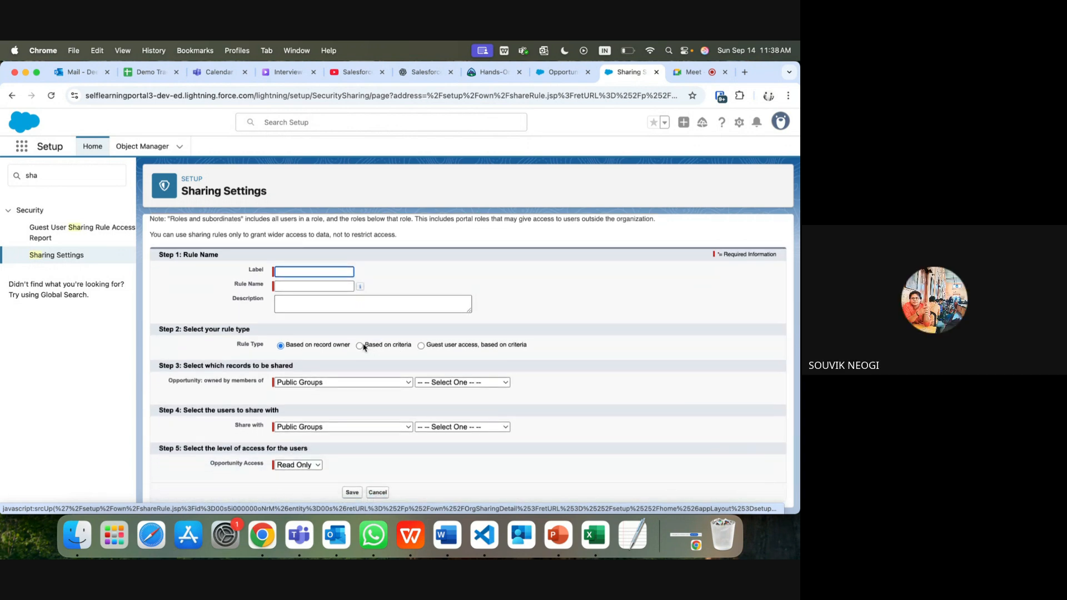
left_click(359, 346)
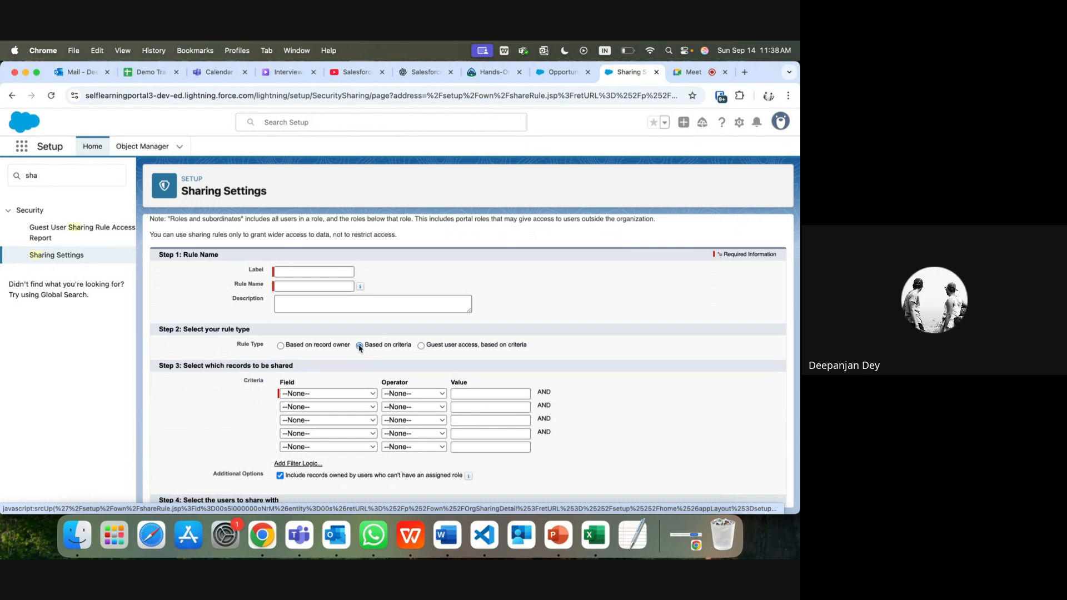
left_click(336, 395)
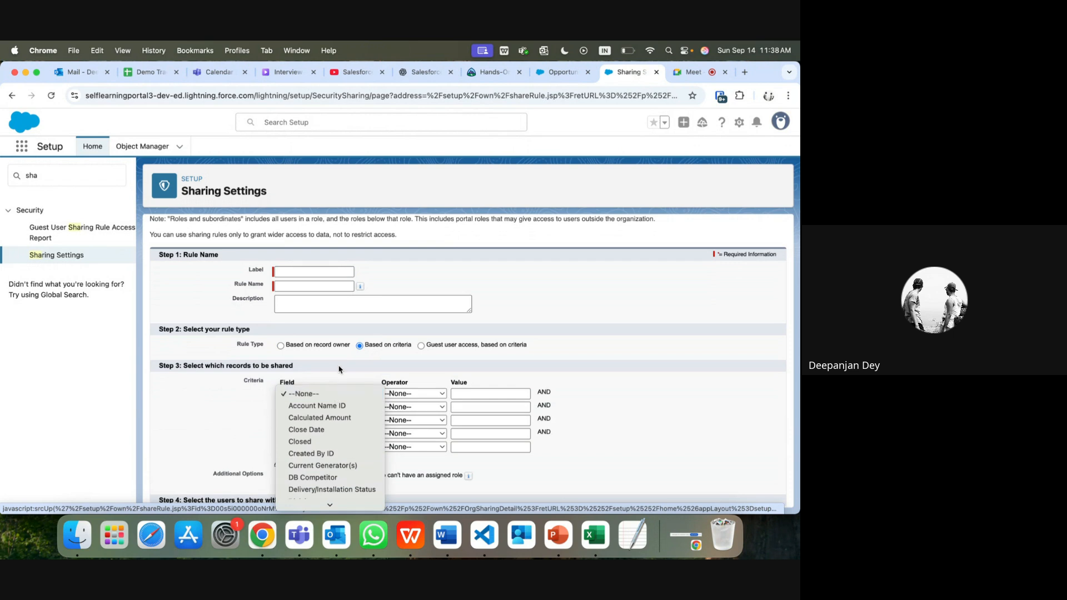
left_click(343, 339)
scroll(342, 335, "up", 2)
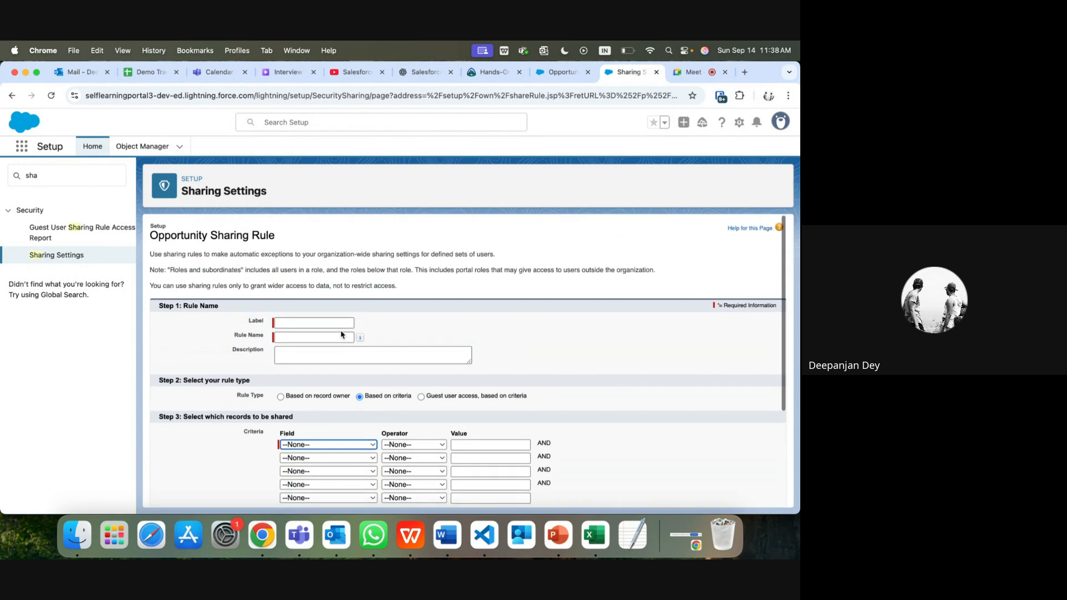
scroll(342, 335, "down", 2)
left_click(343, 359)
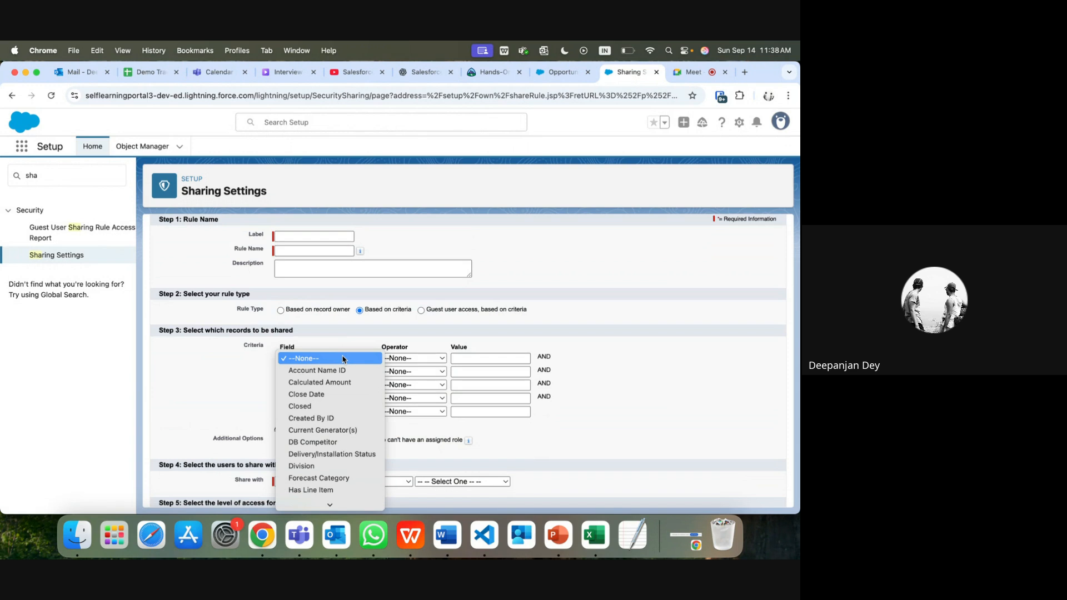
left_click(61, 257)
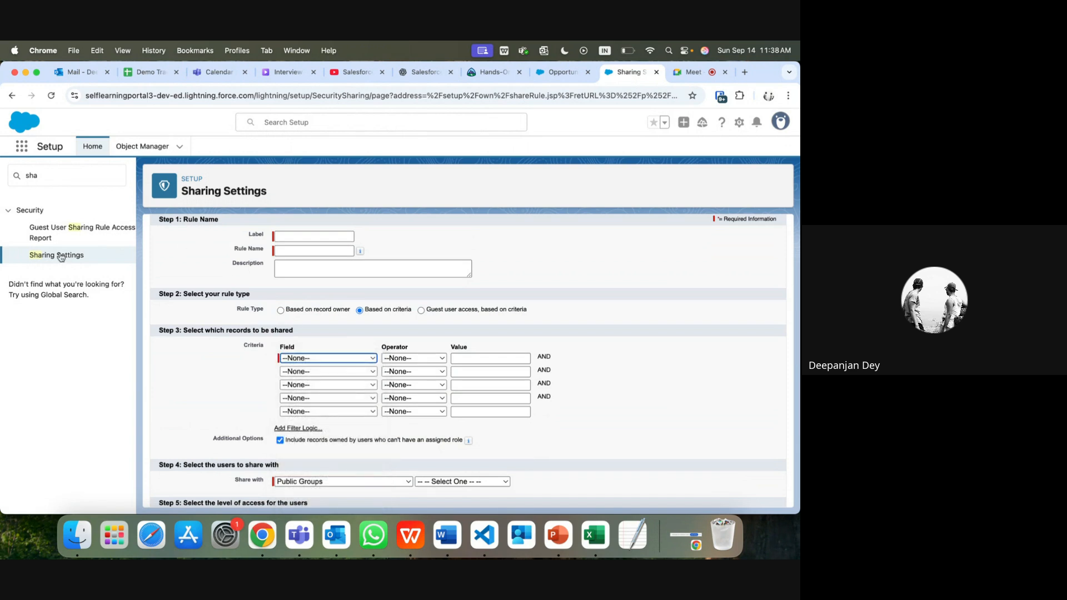
left_click(61, 257)
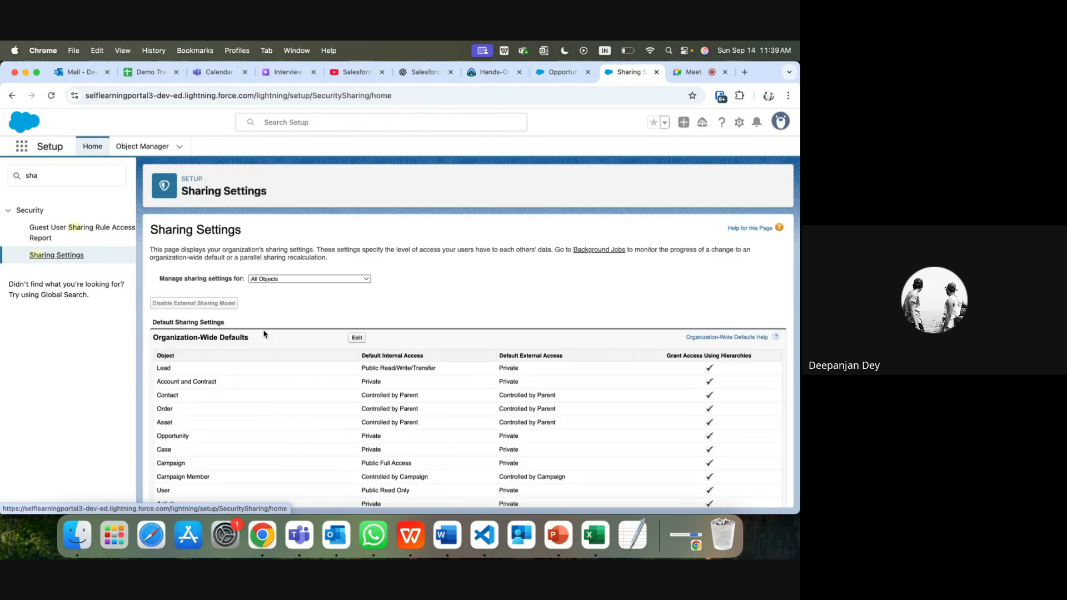
Step: Back on Sharing Settings, start another new Opportunity sharing rule
scroll(265, 334, "down", 20)
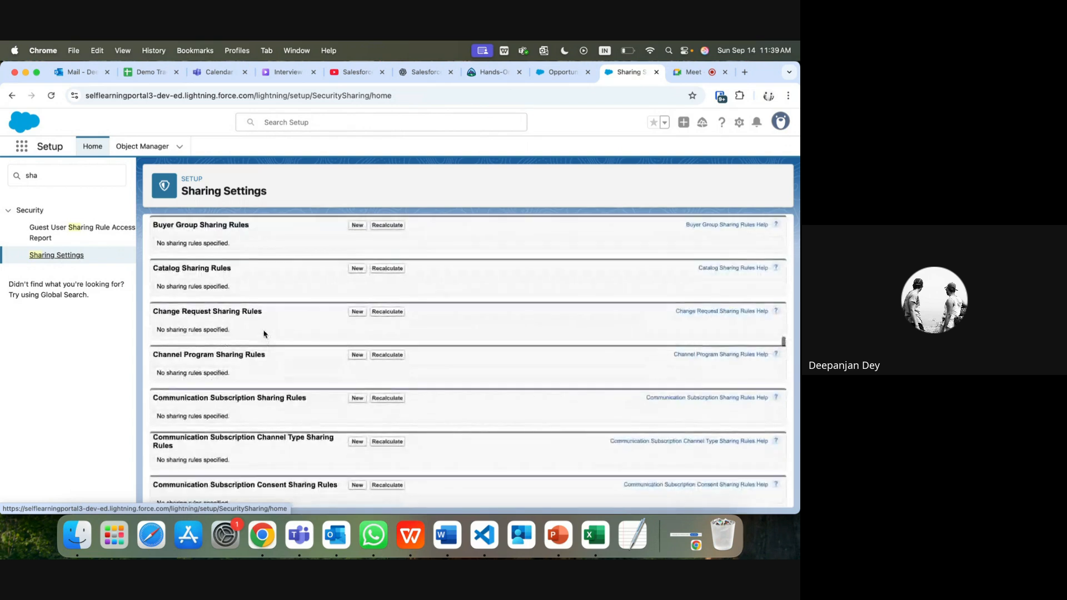
scroll(264, 334, "up", 10)
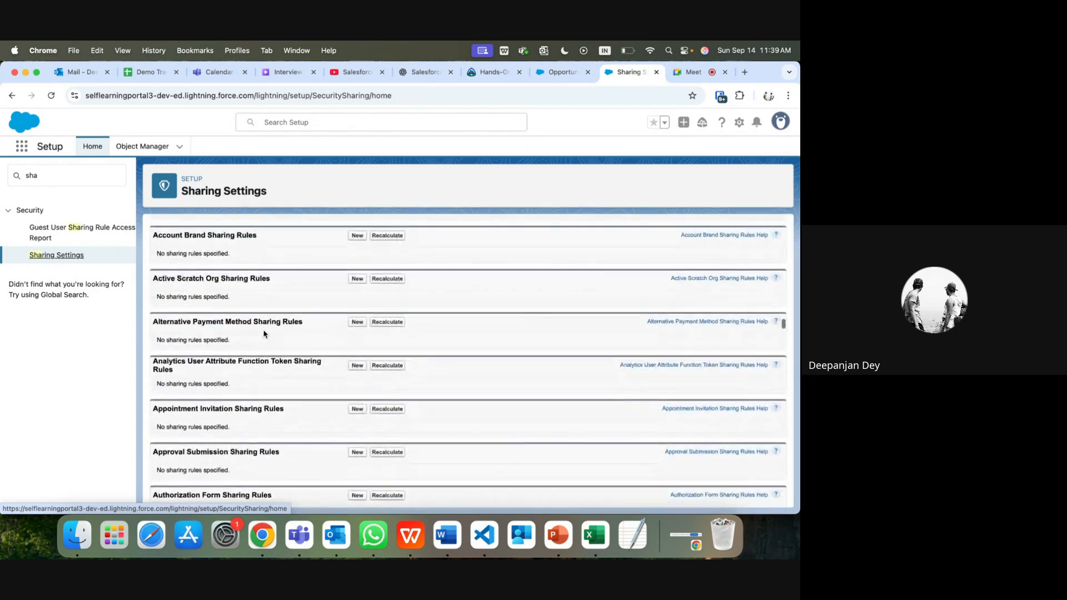
scroll(264, 334, "up", 10)
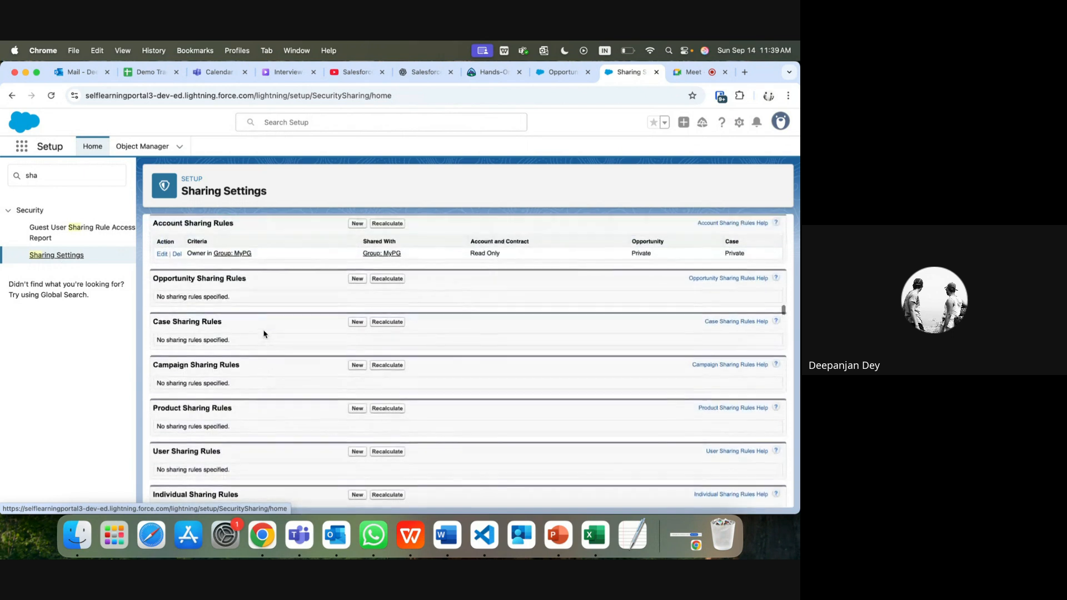
scroll(265, 335, "down", 5)
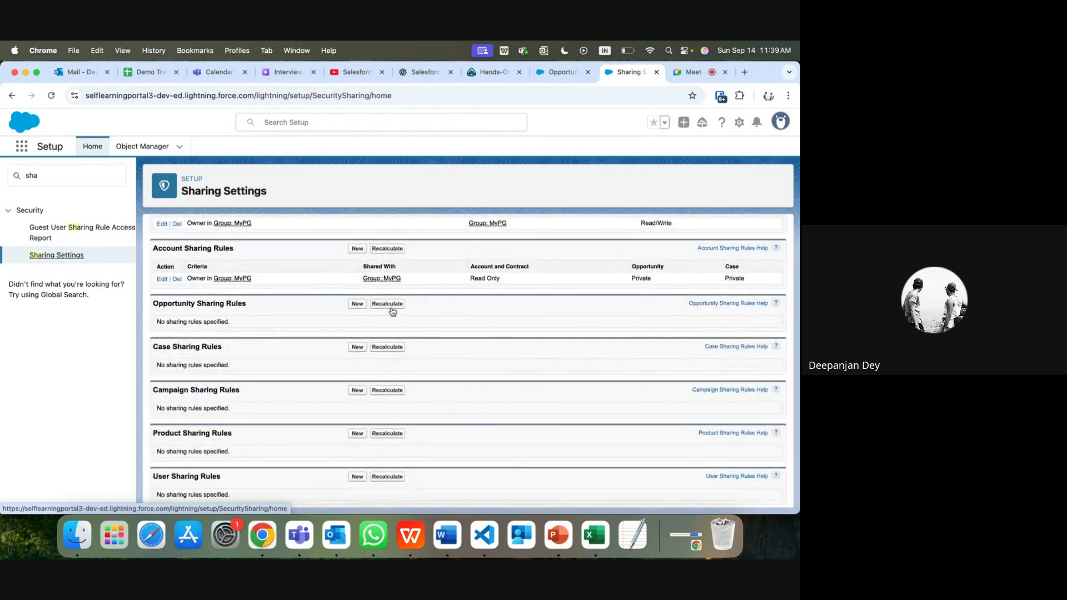
left_click(358, 304)
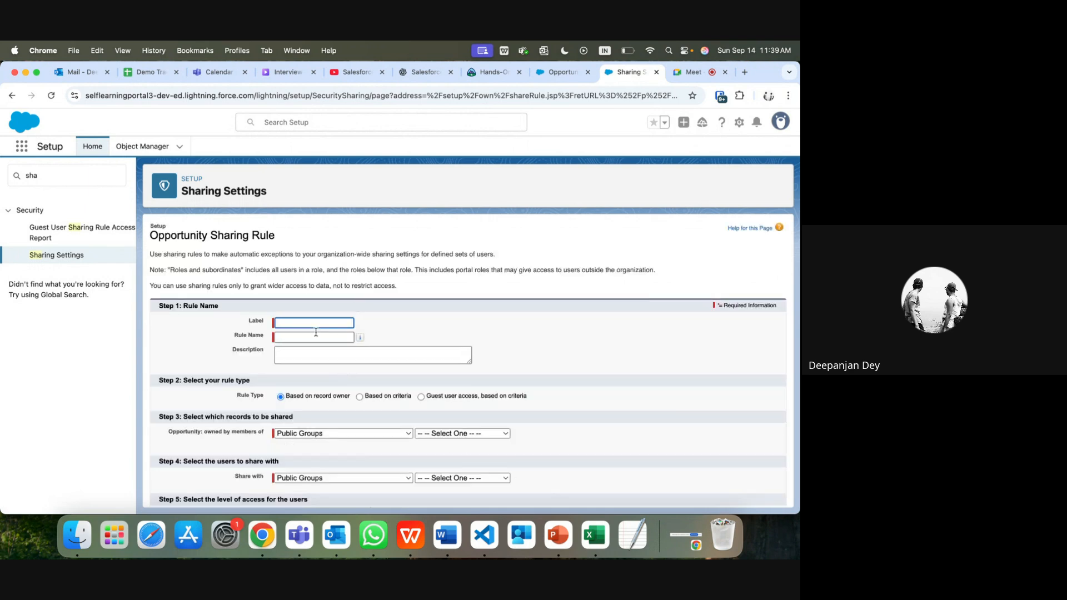
Step: Make the Opportunity rule criteria-based with a first criterion of Closed equals True
left_click(360, 397)
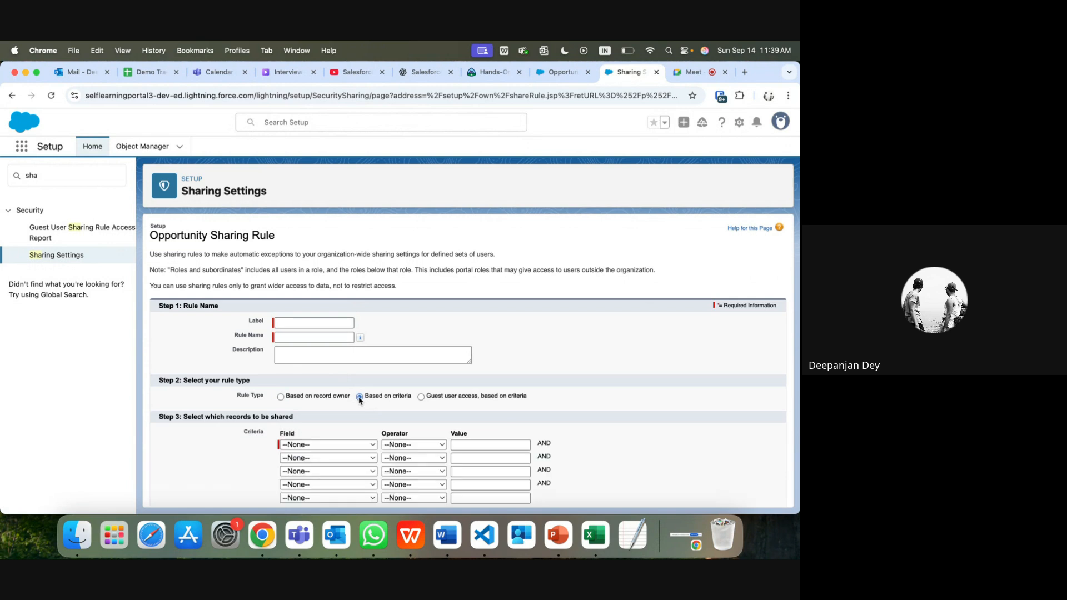
scroll(334, 440, "down", 3)
left_click(336, 359)
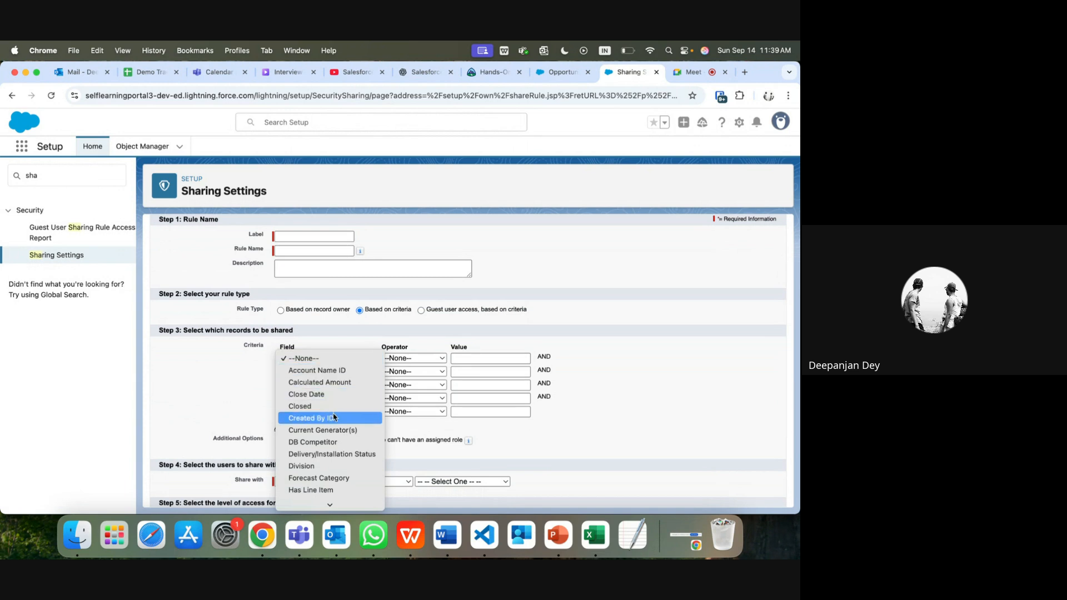
scroll(334, 417, "down", 2)
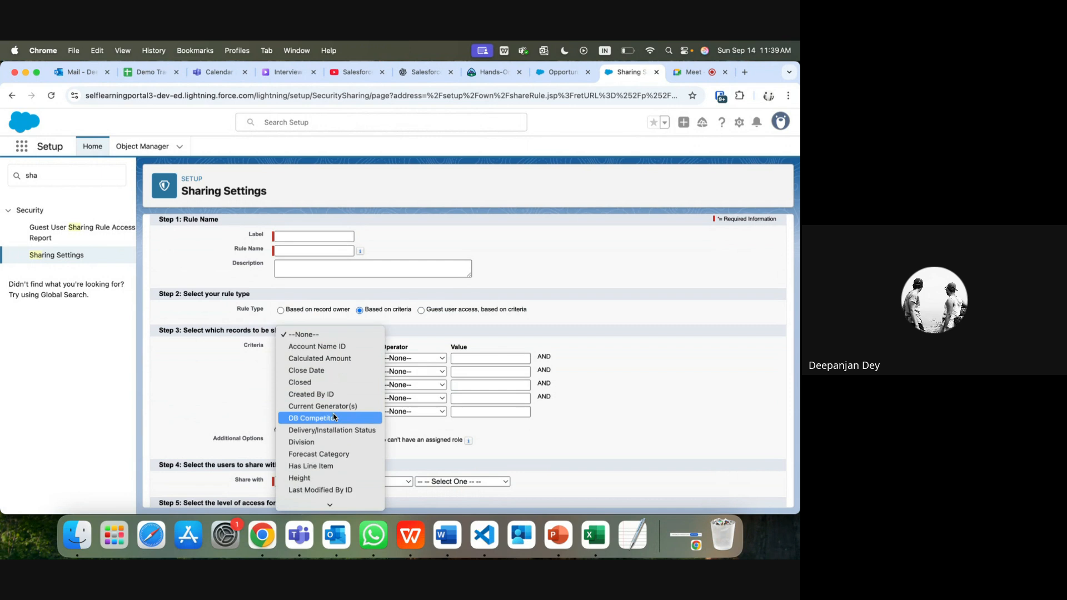
left_click(328, 383)
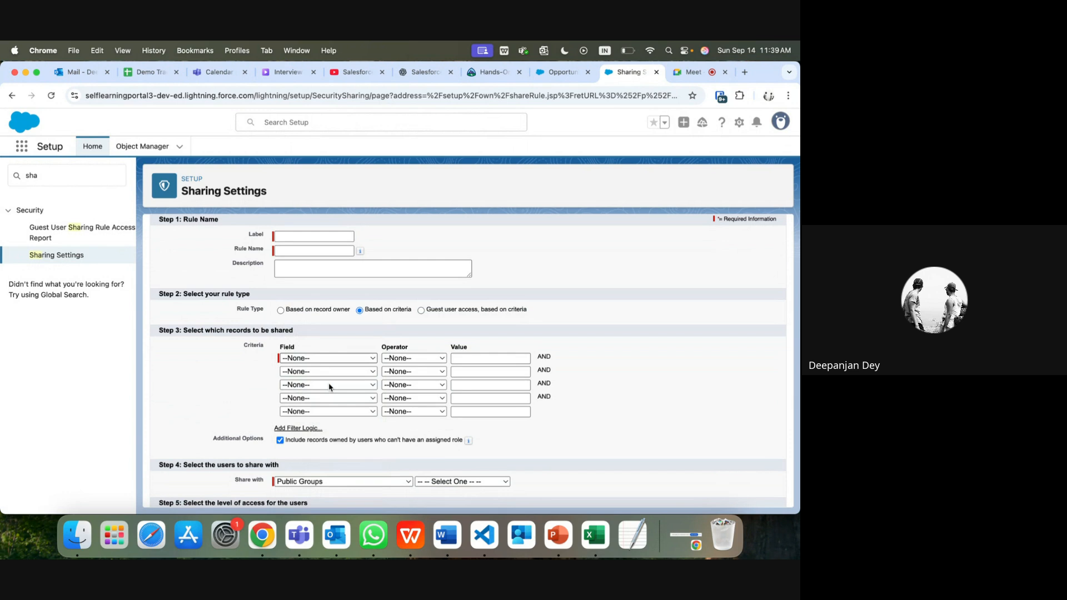
left_click(411, 360)
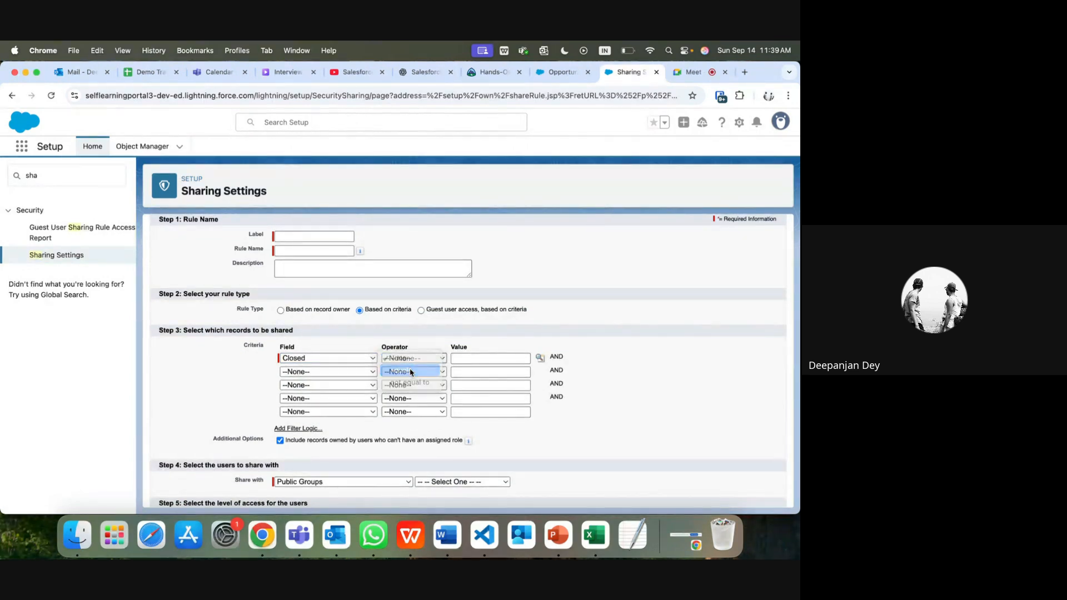
left_click(401, 370)
left_click(462, 359)
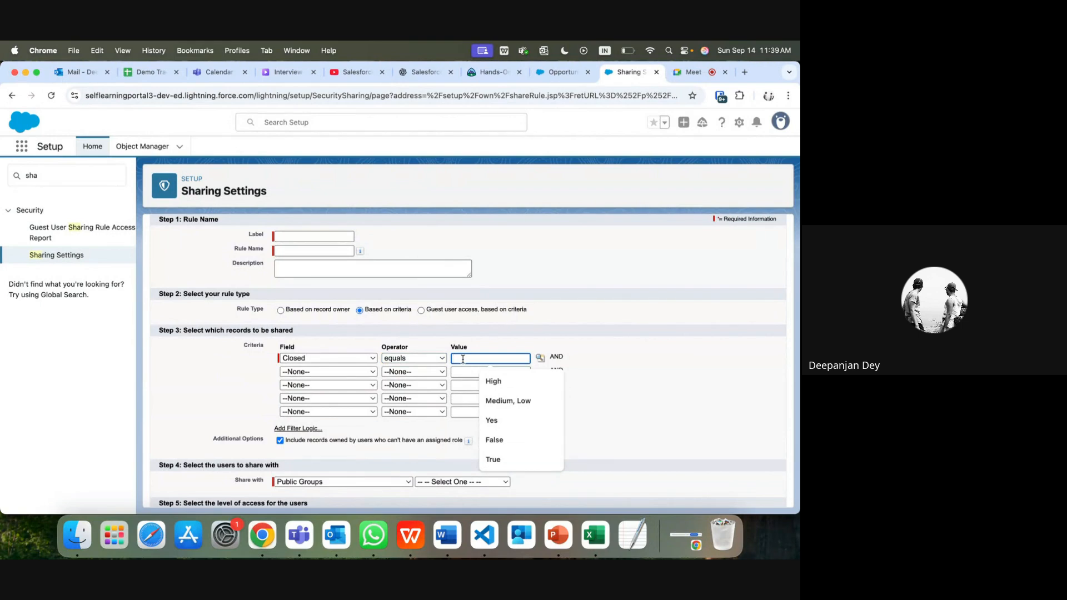
left_click(501, 461)
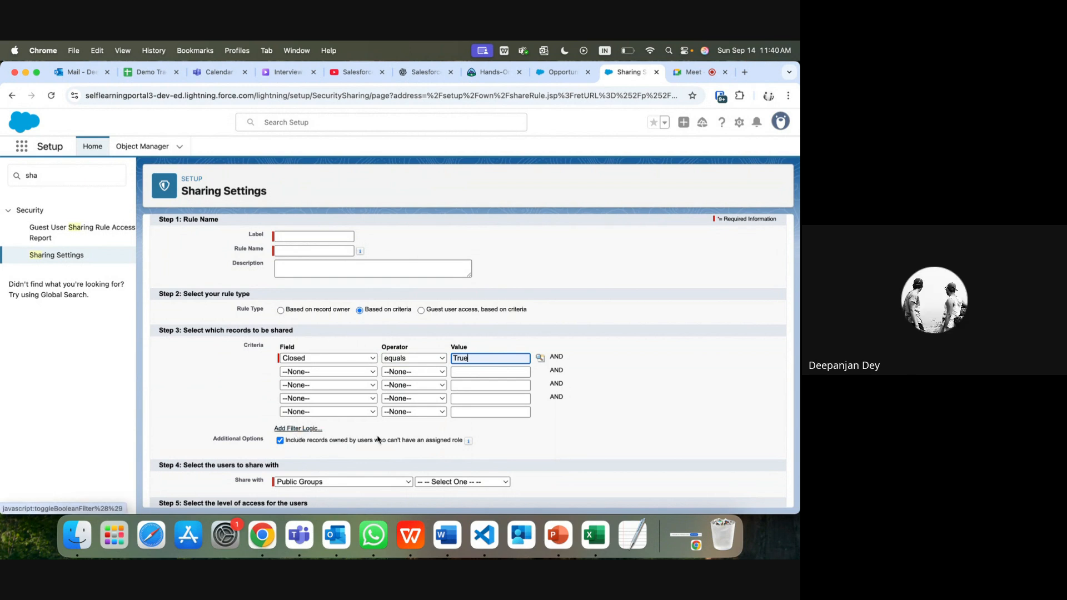
Step: Set the Opportunity rule to share with Roles: CFO
scroll(379, 441, "down", 2)
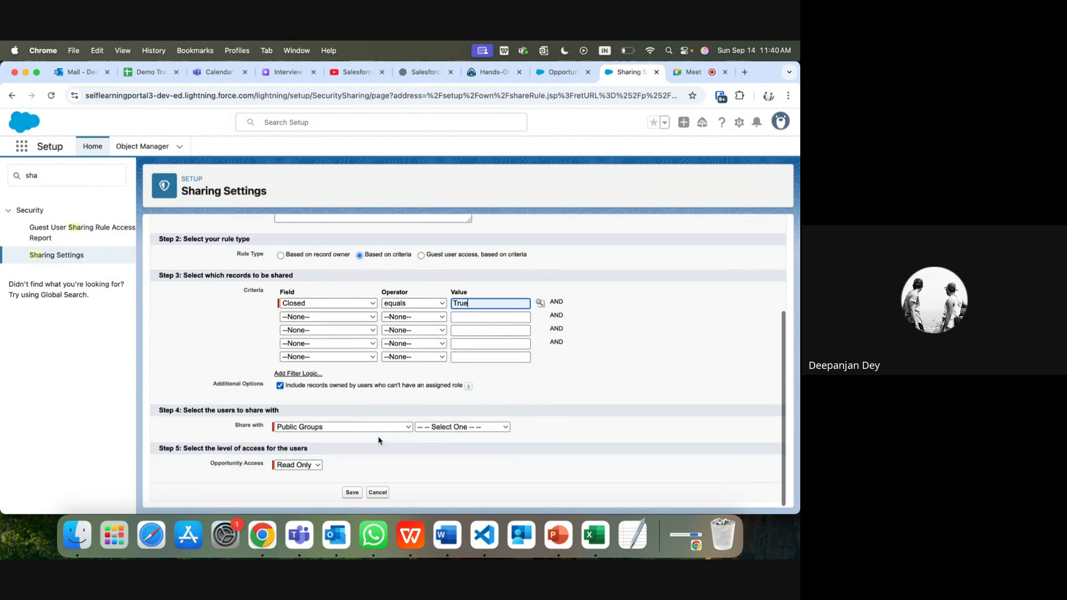
left_click(307, 431)
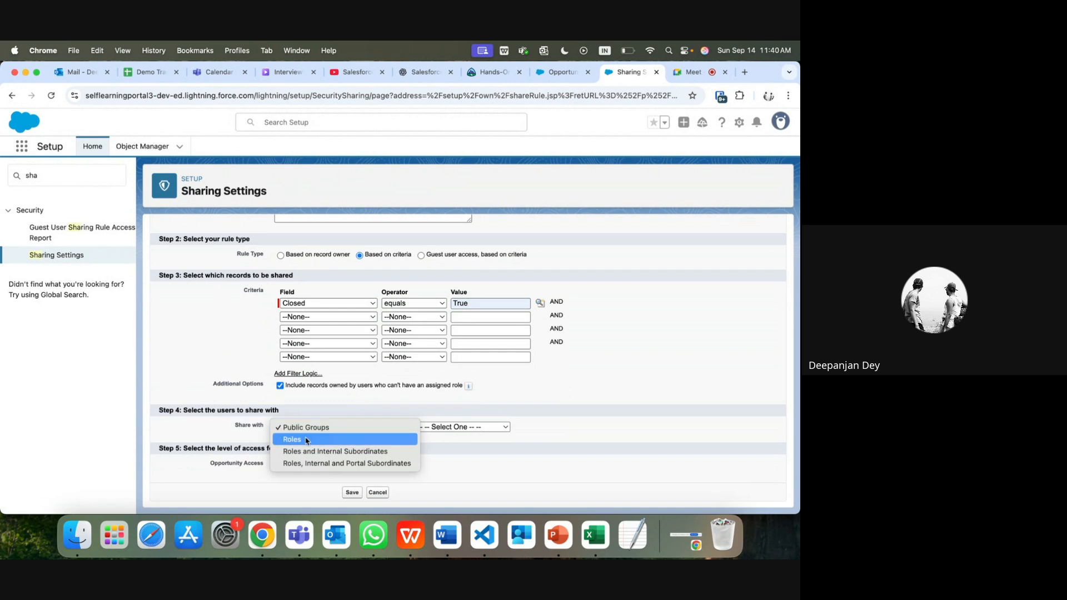
left_click(305, 440)
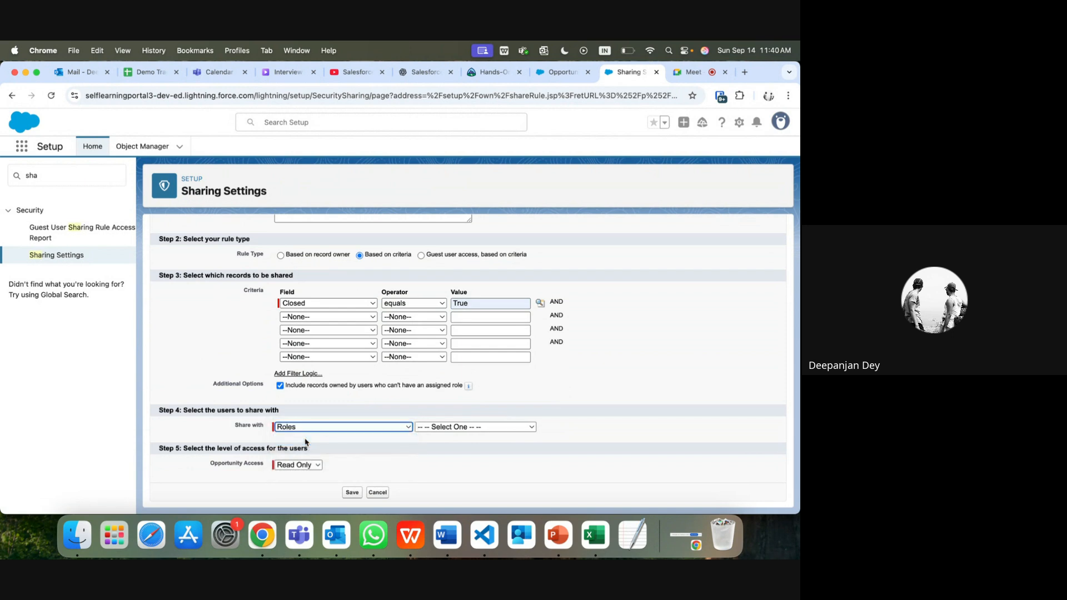
left_click(454, 428)
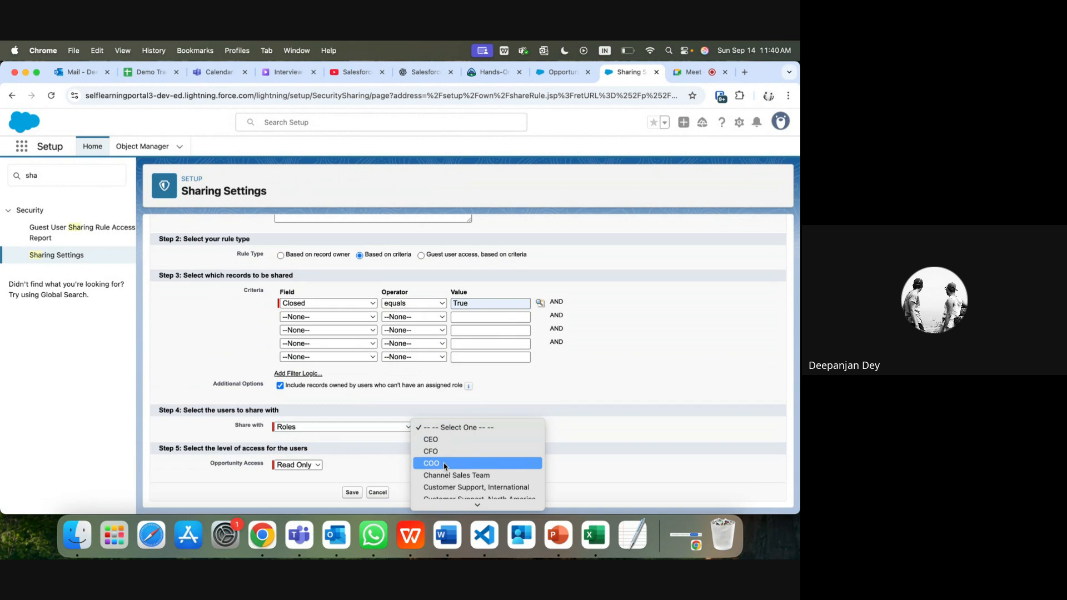
scroll(445, 467, "down", 3)
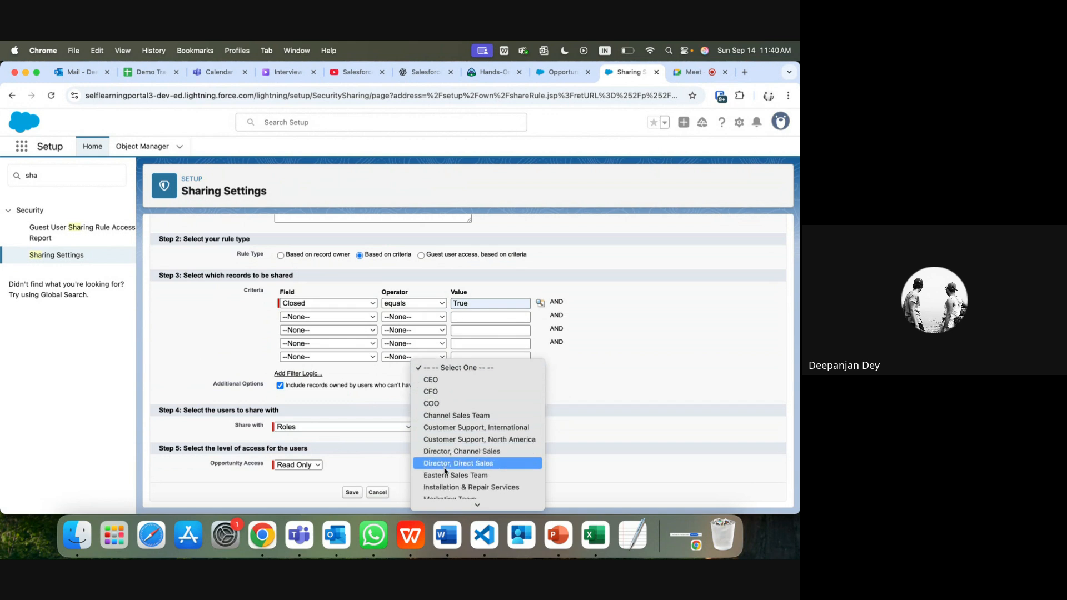
left_click(447, 393)
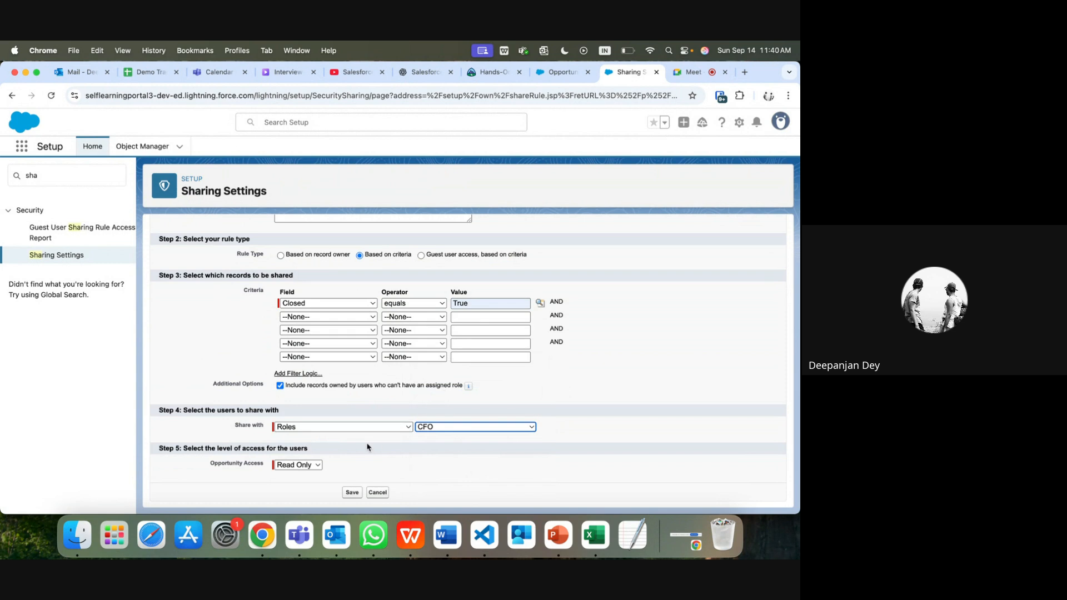
Step: Grant Read/Write opportunity access and save the rule, confirming the recalculation
left_click(312, 470)
left_click(311, 480)
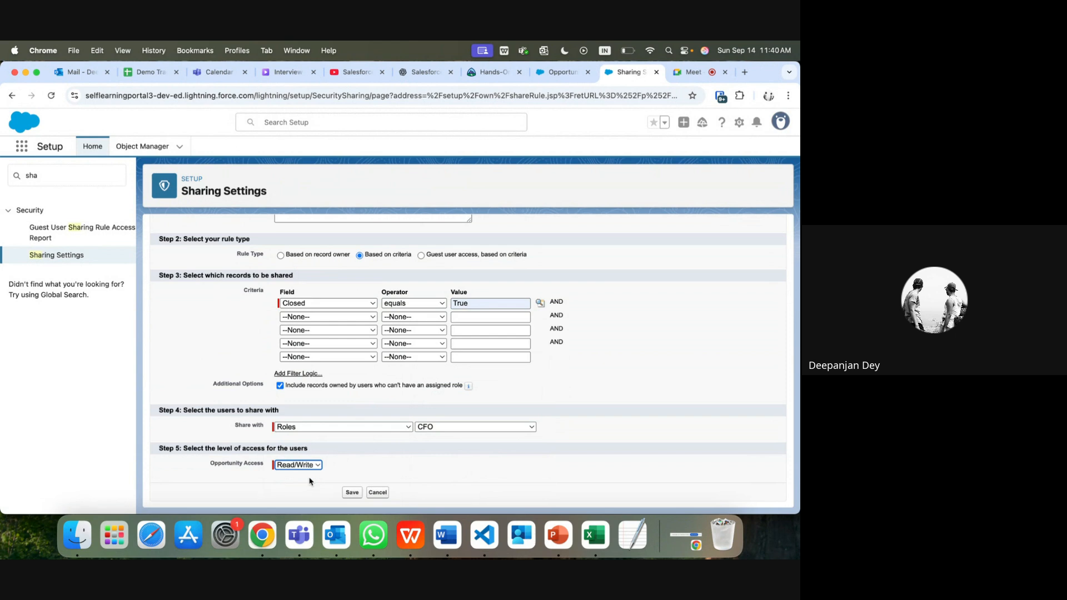
left_click(353, 492)
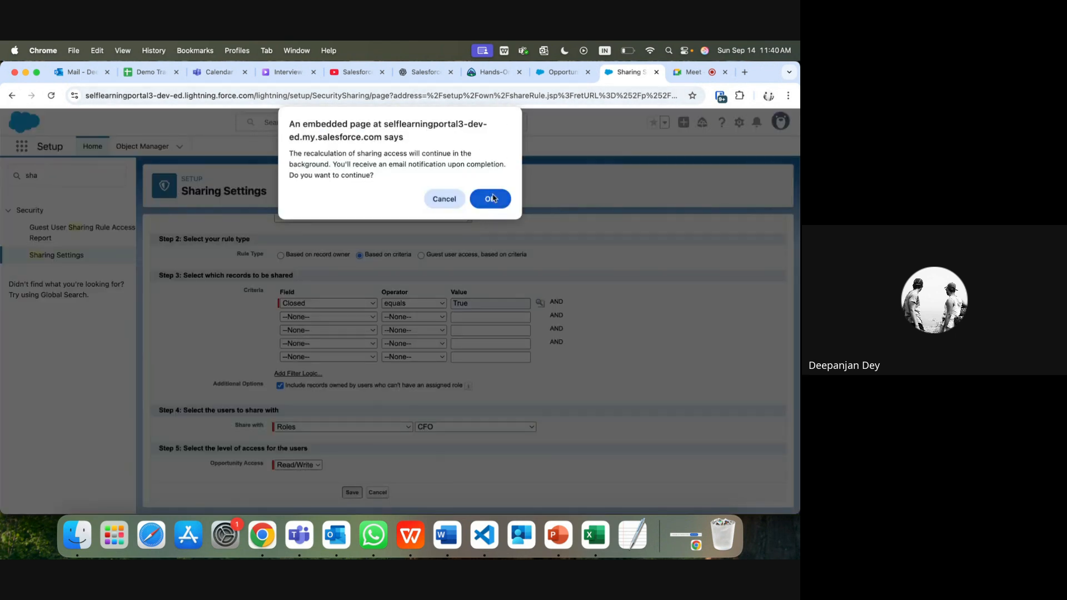
left_click(491, 198)
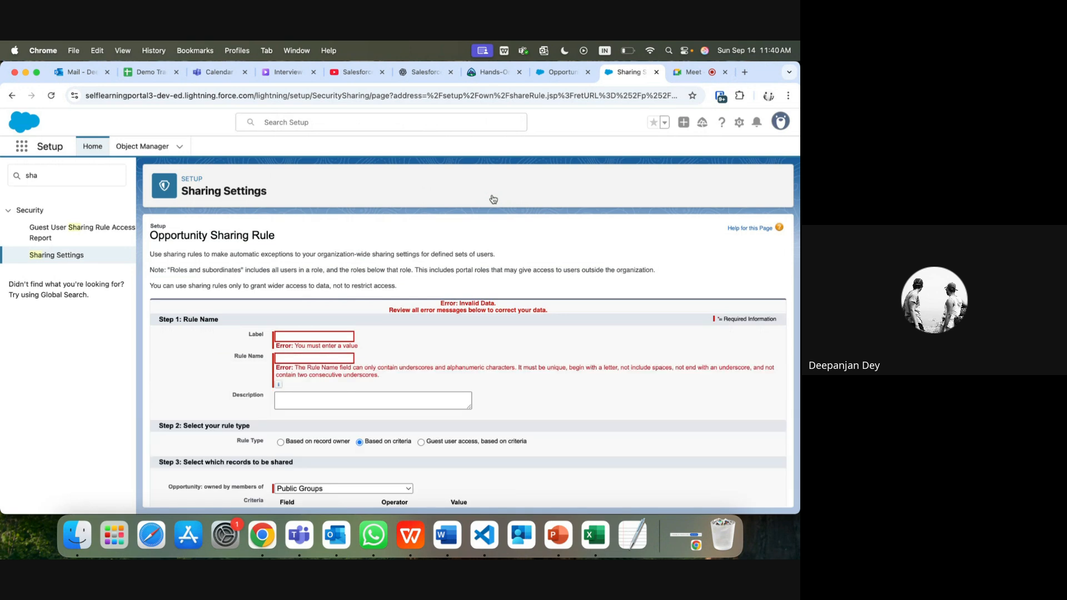
Step: Enter 'ClosedOppSharing' as the rule label and auto-fill the Rule Name from it
left_click(282, 337)
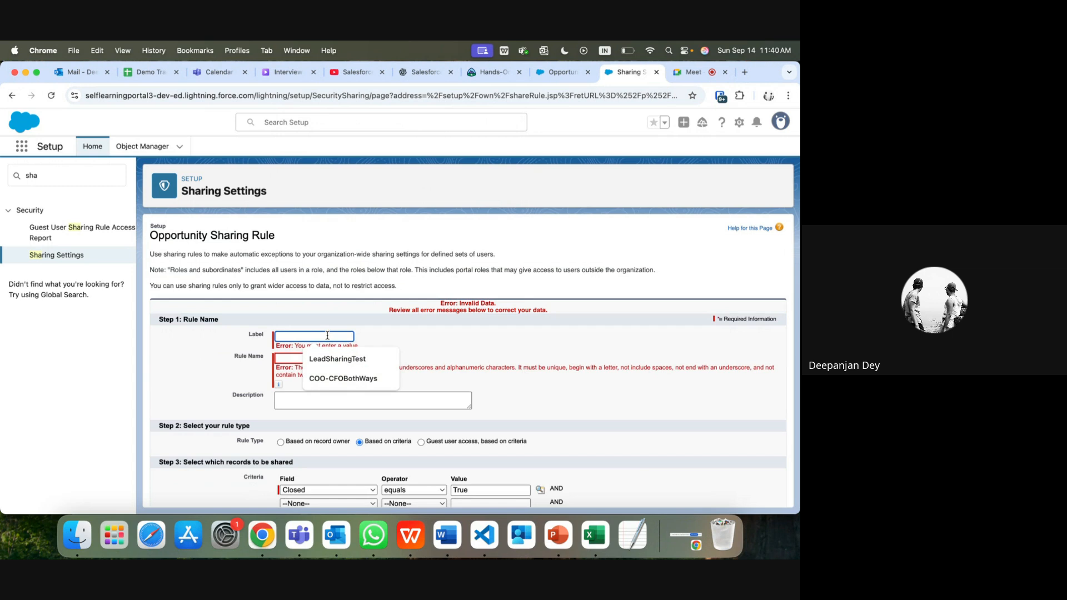
type("V")
key("BackSpace")
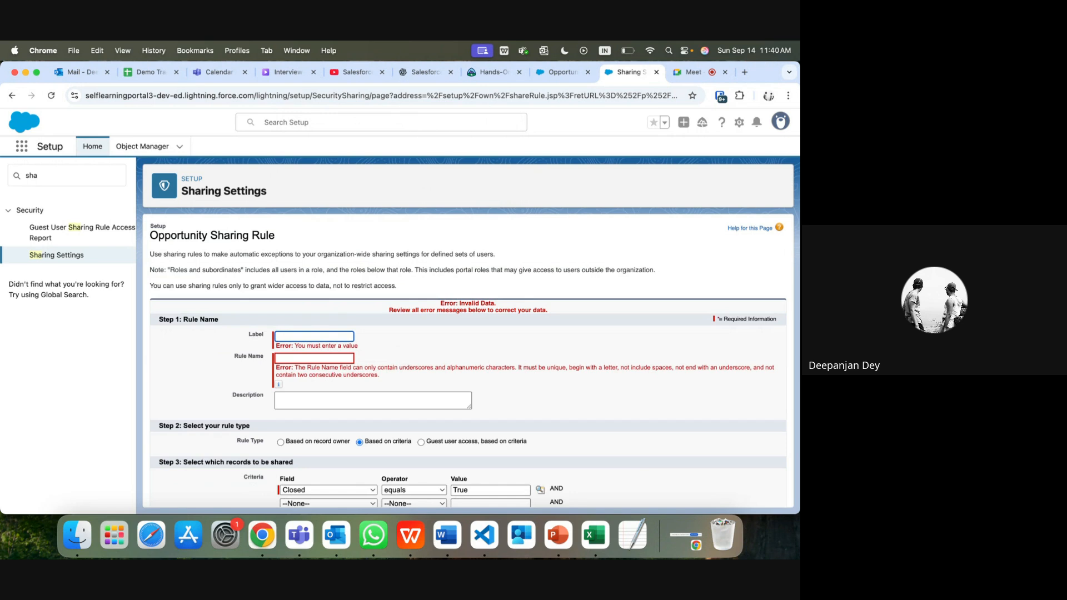
type("ClosedOppSharing")
left_click(327, 358)
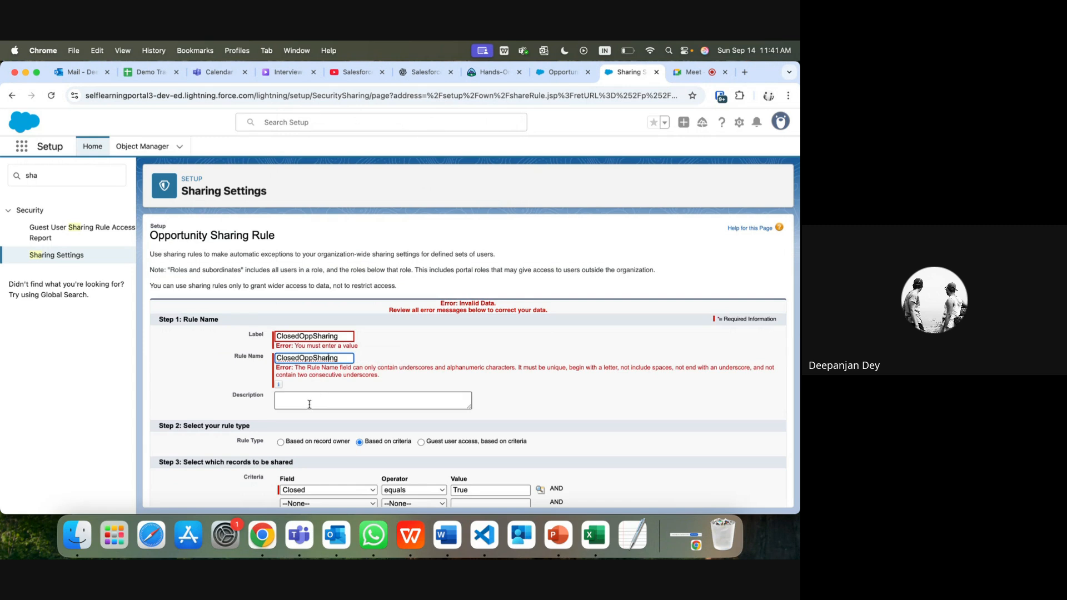
Step: Save the sharing rule again and confirm the recalculation prompt
scroll(311, 404, "down", 2)
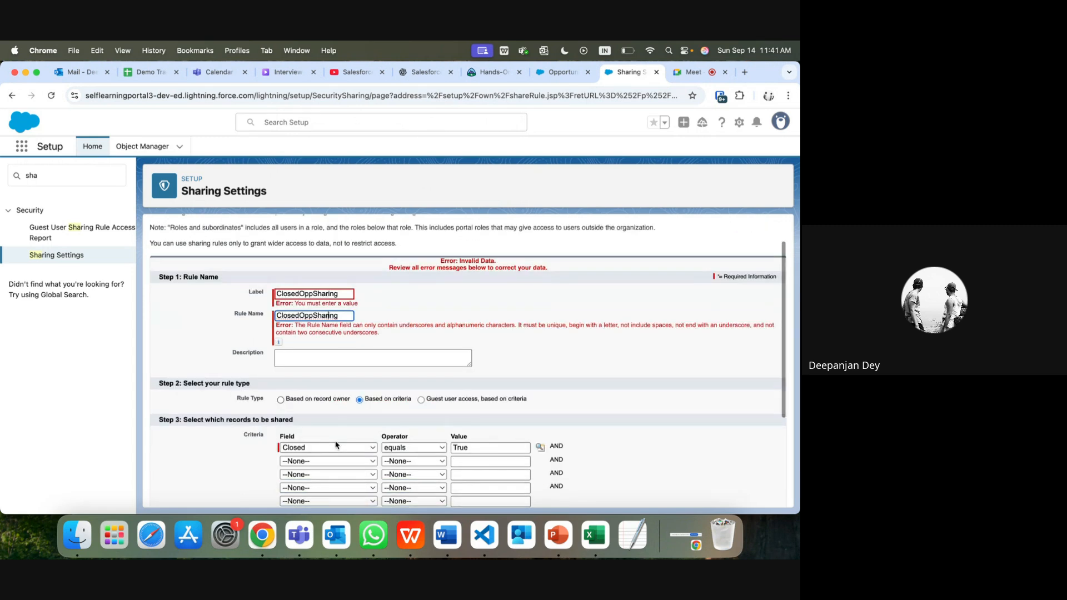
scroll(331, 434, "down", 5)
left_click(352, 491)
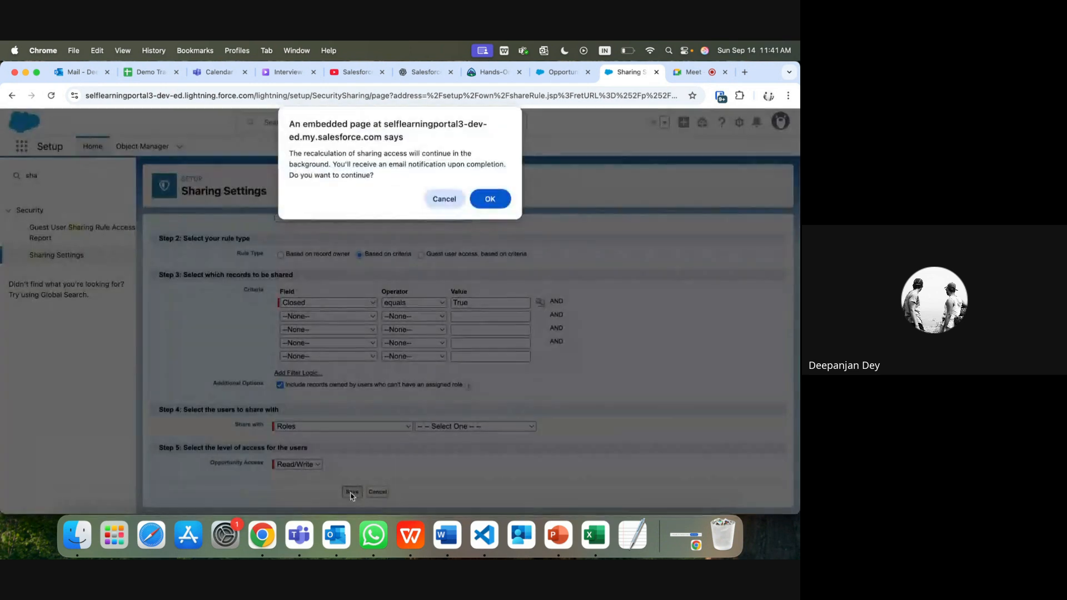
left_click(485, 201)
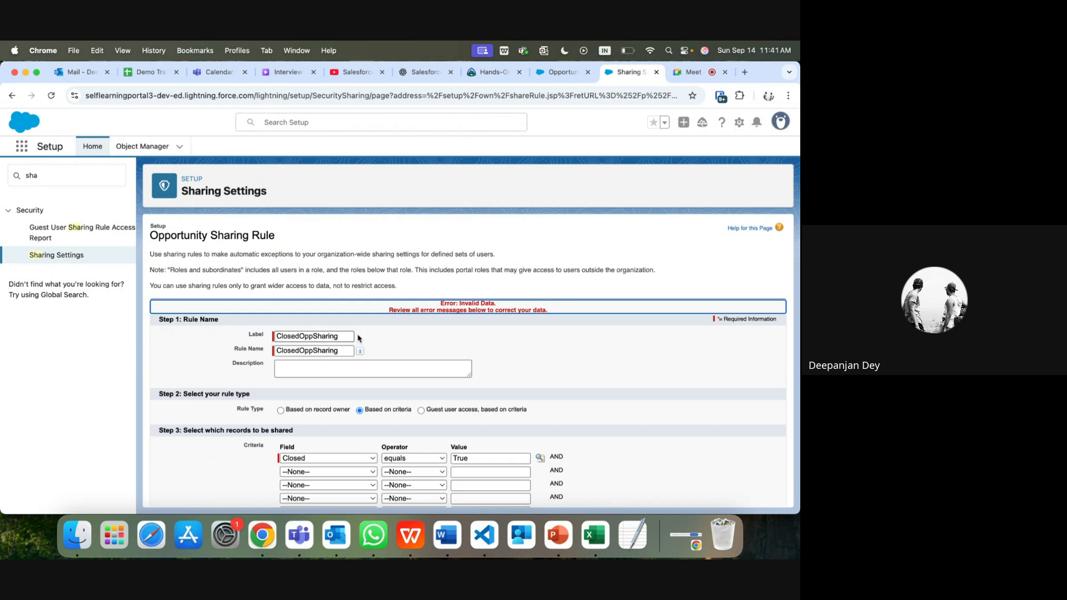
scroll(367, 347, "down", 5)
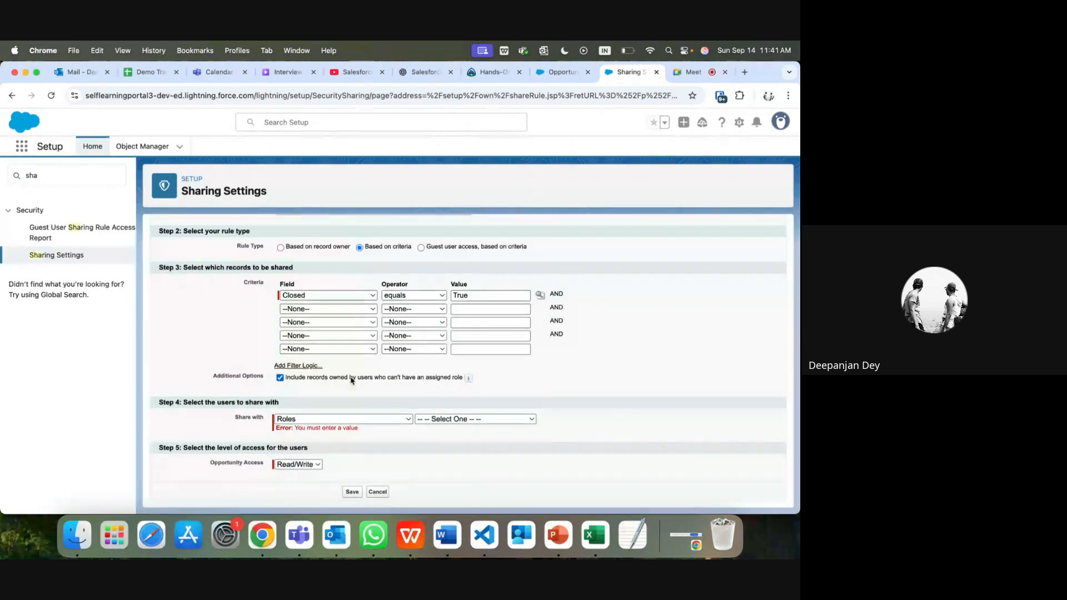
Step: Reselect the CFO role, then save ClosedOppSharing and confirm the recalculation
left_click(430, 421)
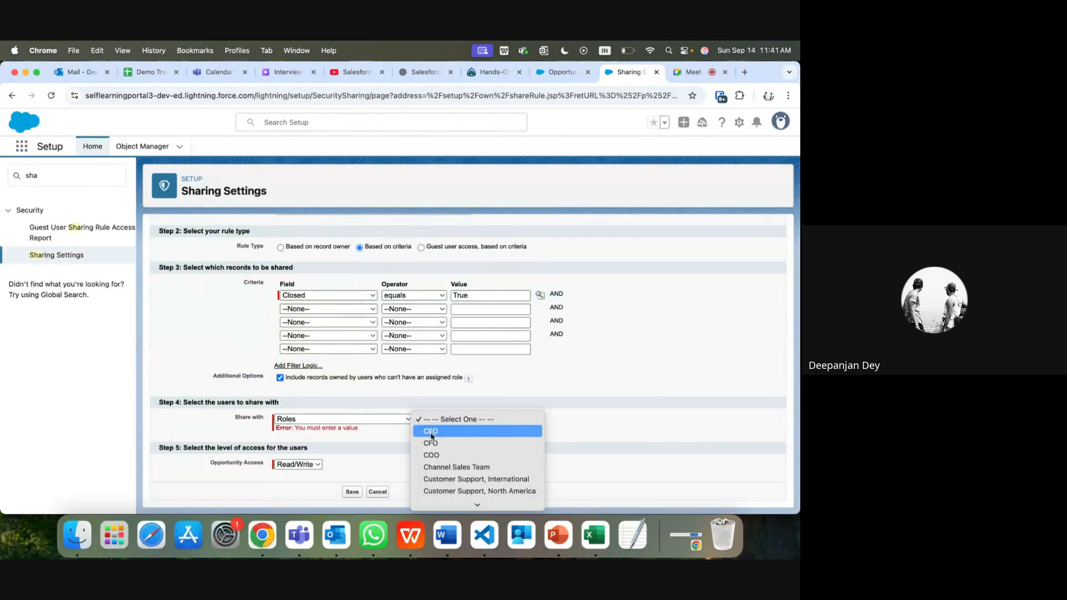
left_click(432, 444)
left_click(352, 492)
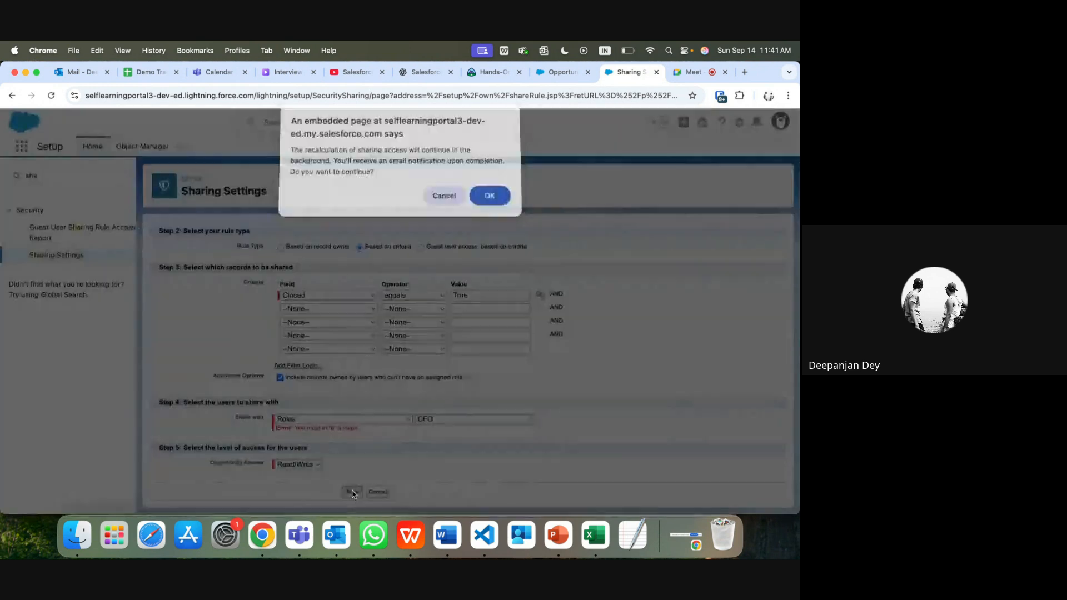
left_click(488, 198)
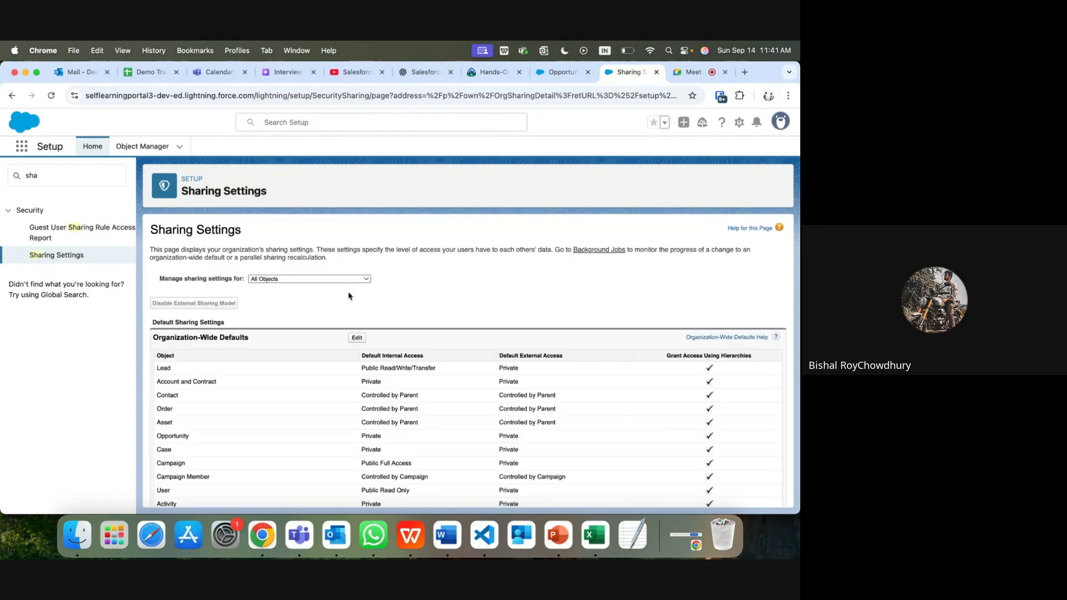
Step: Review the Lead, Account and Opportunity (Closed equals True, CFO Read/Write) rules, then stop presenting
scroll(344, 293, "down", 15)
scroll(341, 293, "down", 20)
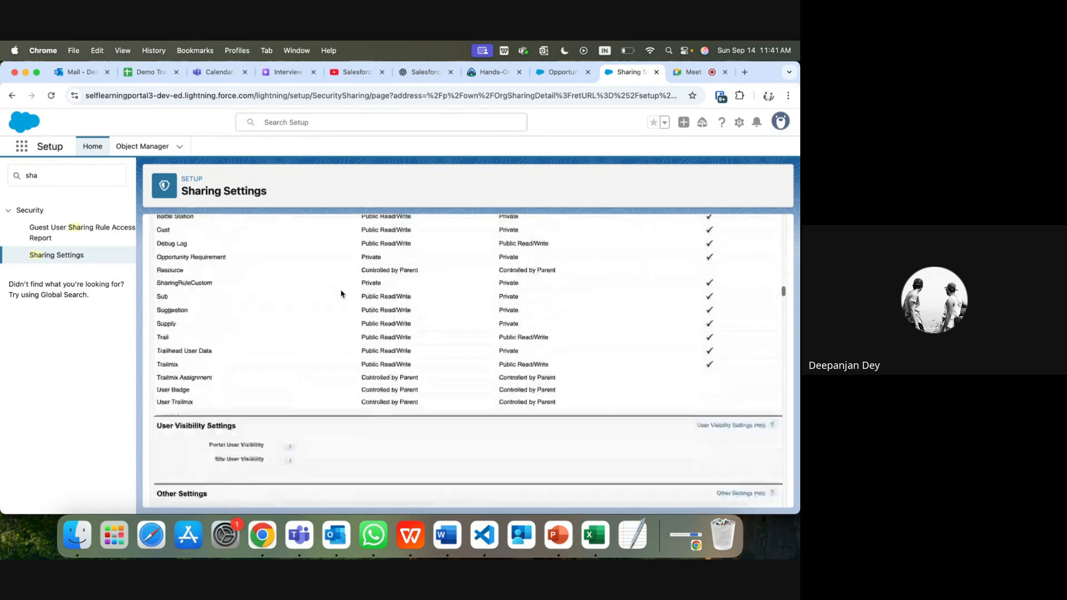
scroll(341, 294, "up", 2)
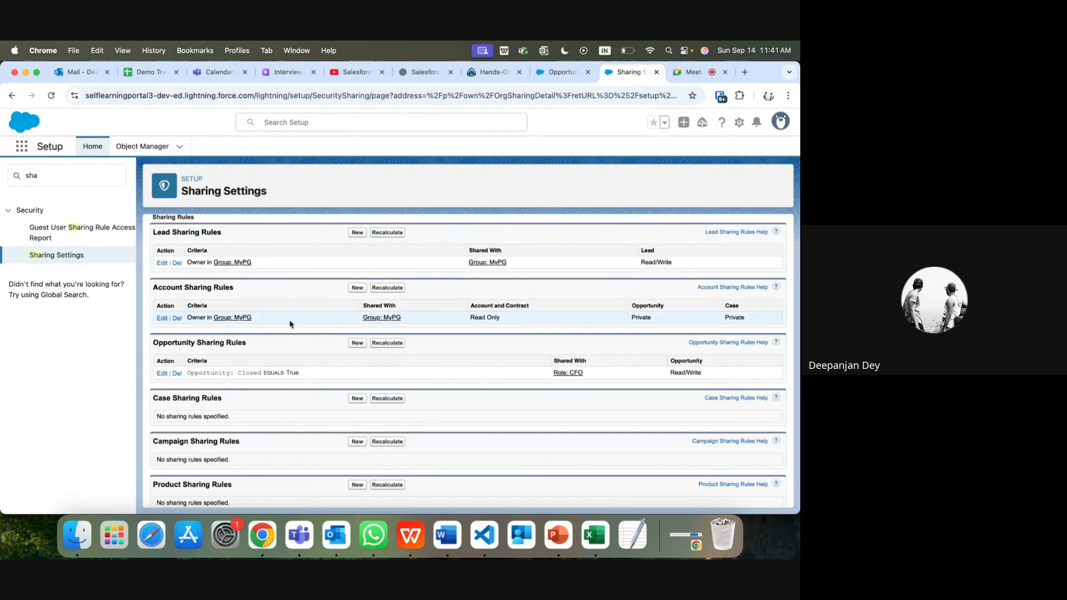
scroll(286, 329, "up", 3)
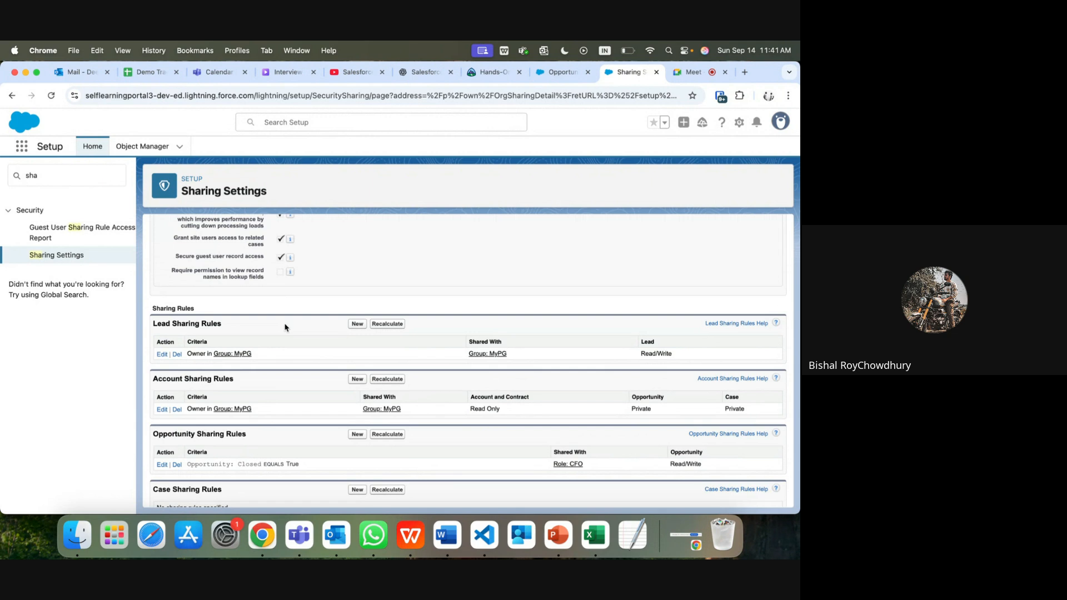
left_click(681, 72)
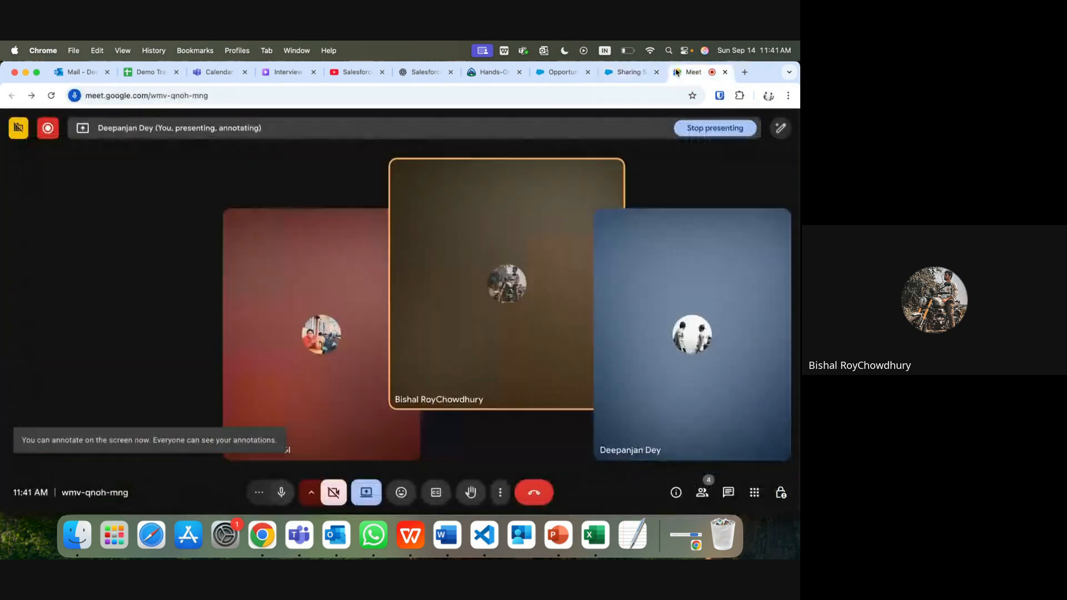
left_click(701, 134)
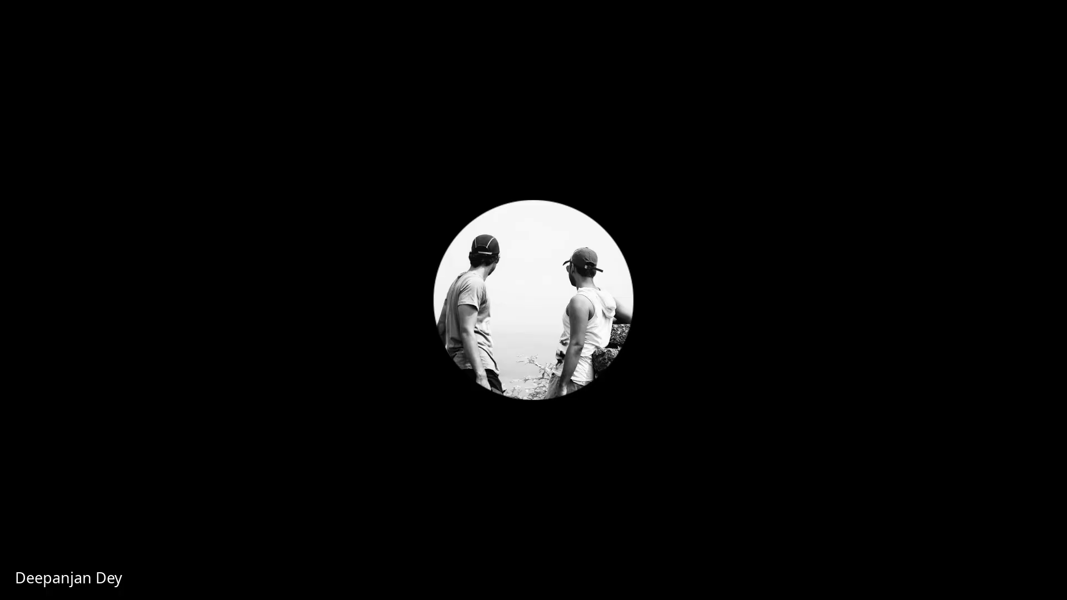
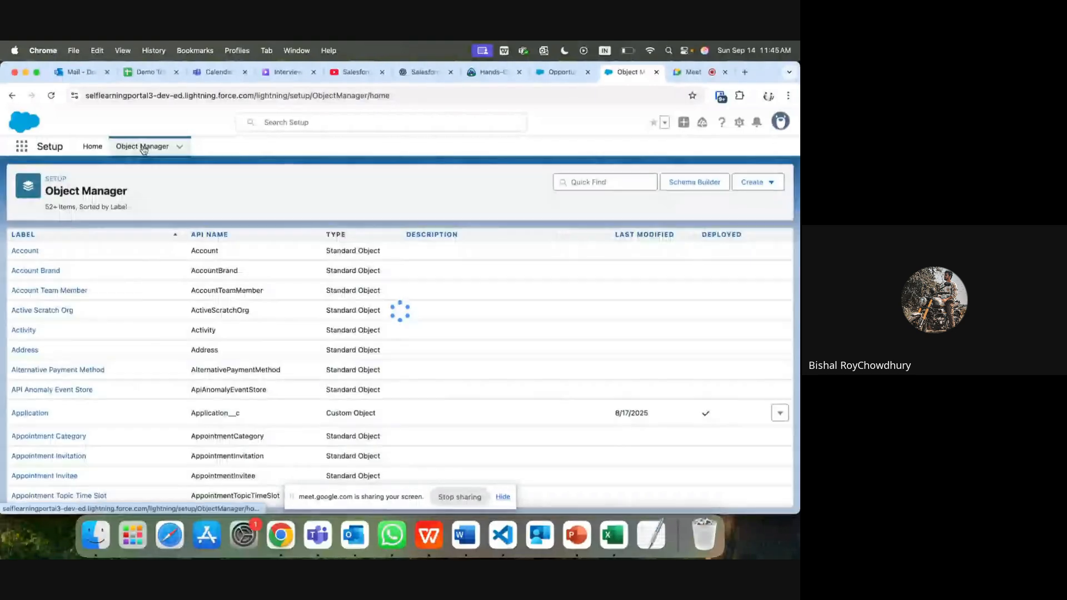
Step: Start a new Lookup Relationship field on Account related to User
left_click(23, 252)
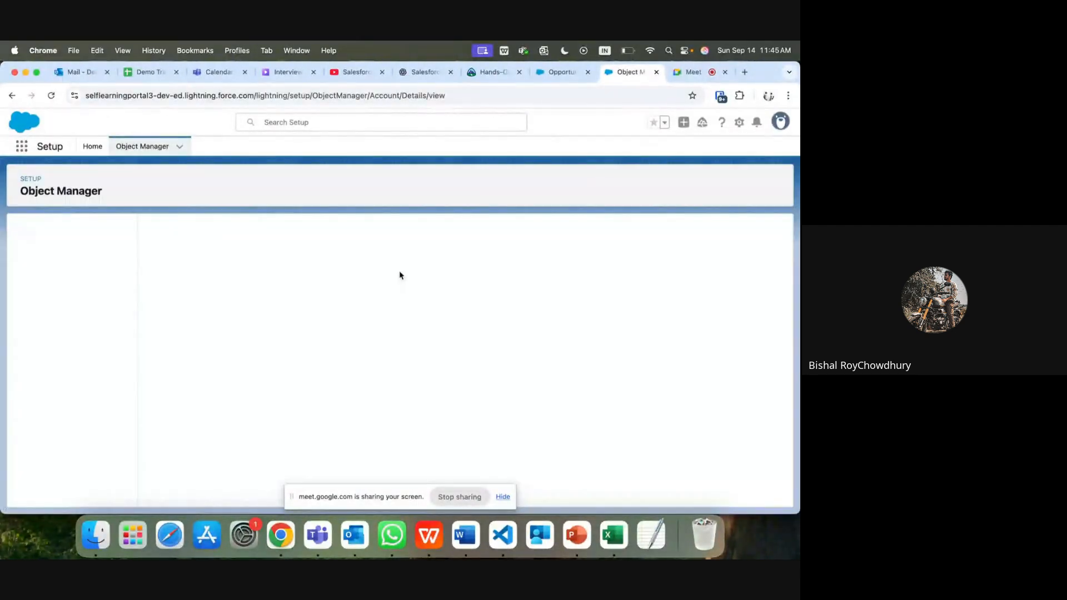
left_click(501, 502)
left_click(501, 502)
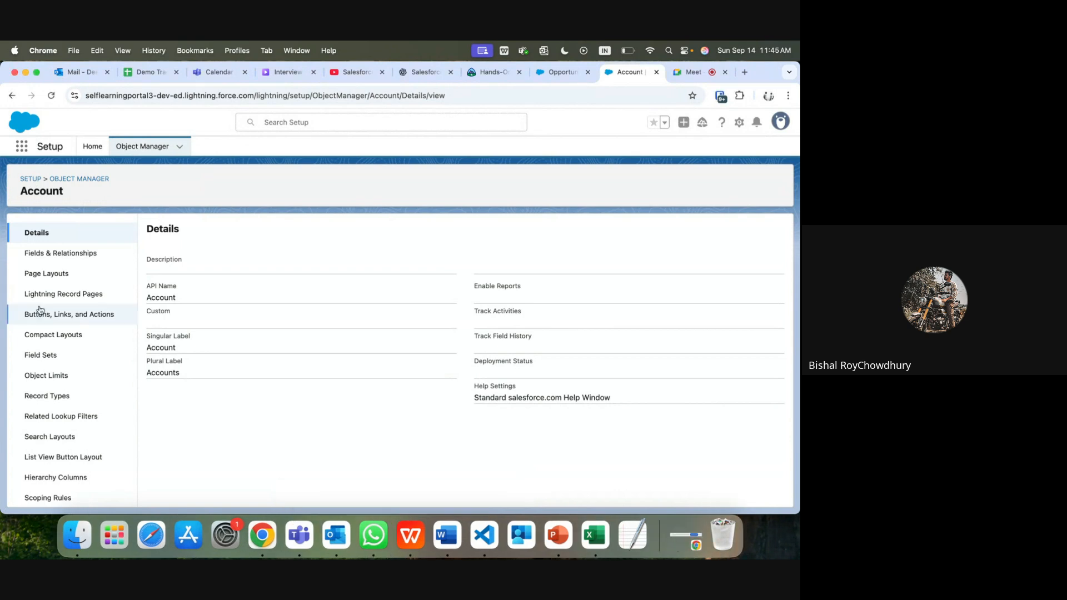
left_click(60, 253)
left_click(539, 231)
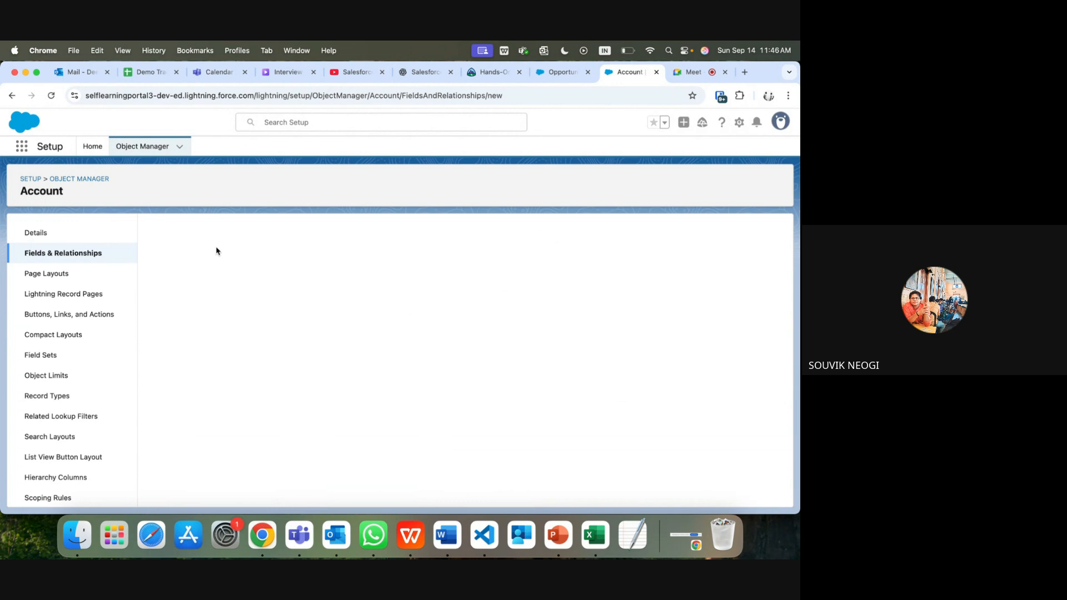
scroll(172, 406, "down", 5)
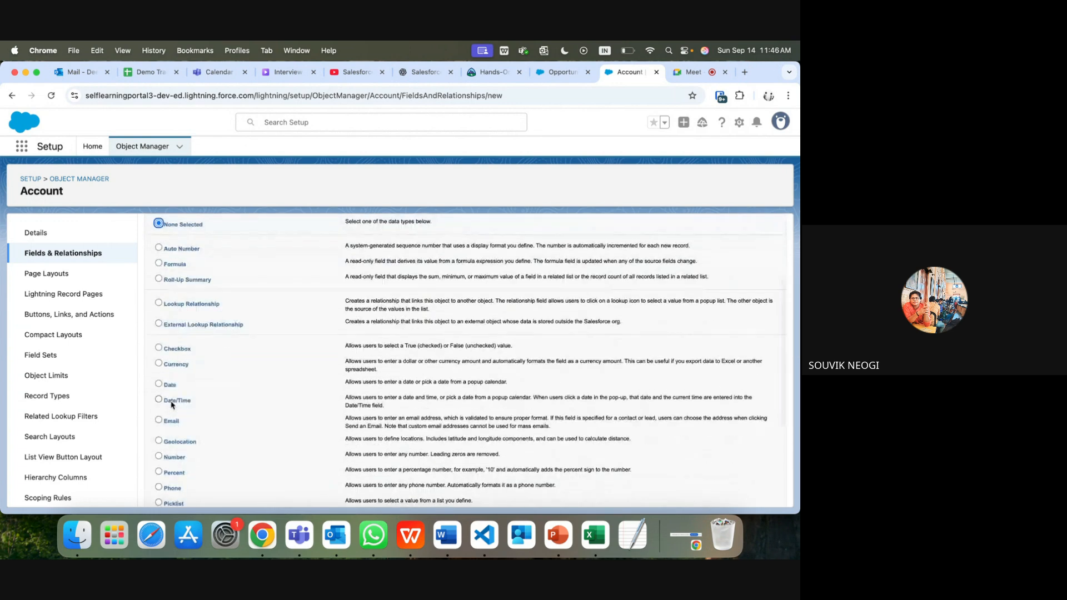
left_click(160, 303)
scroll(341, 317, "up", 5)
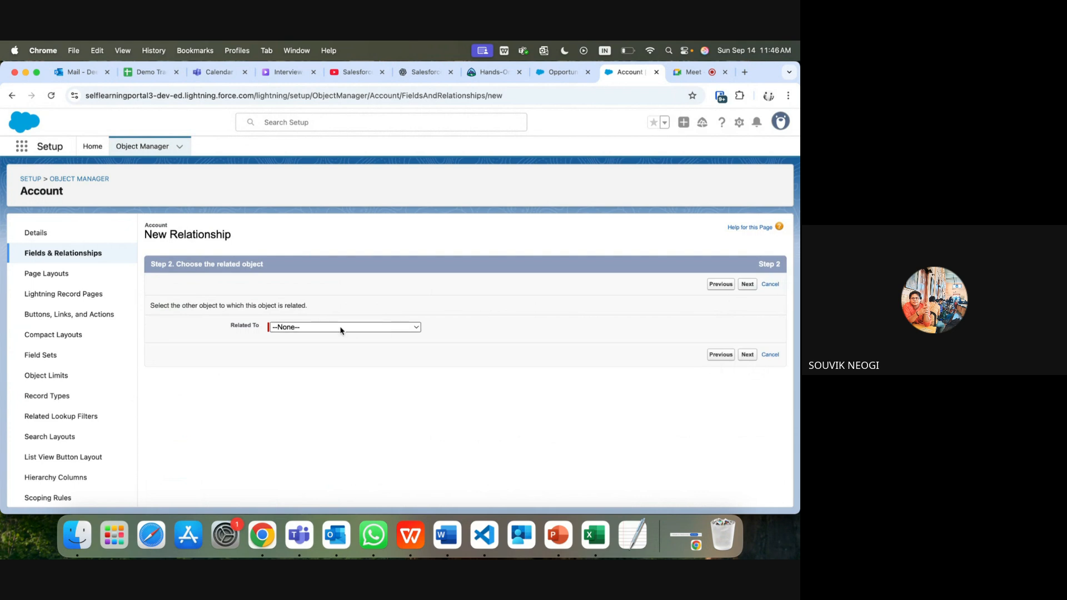
left_click(341, 328)
key("u")
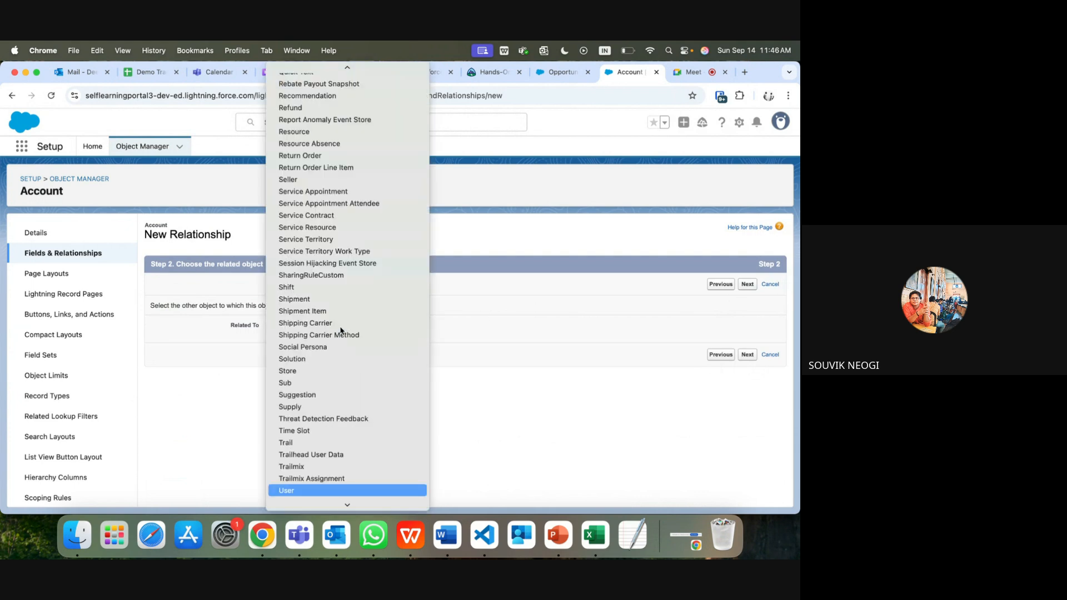
key("Return")
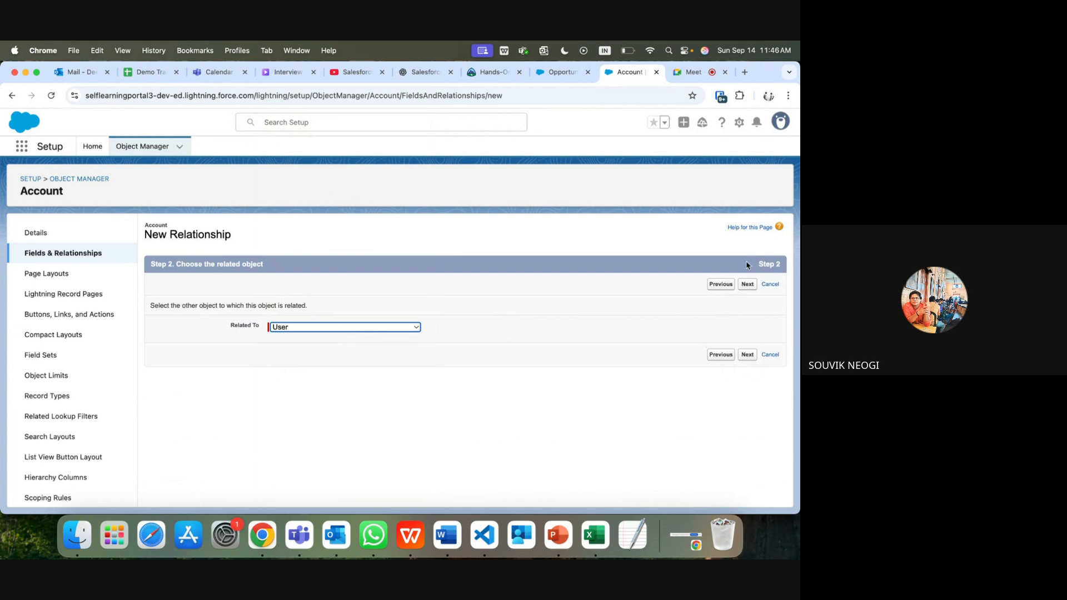
left_click(748, 284)
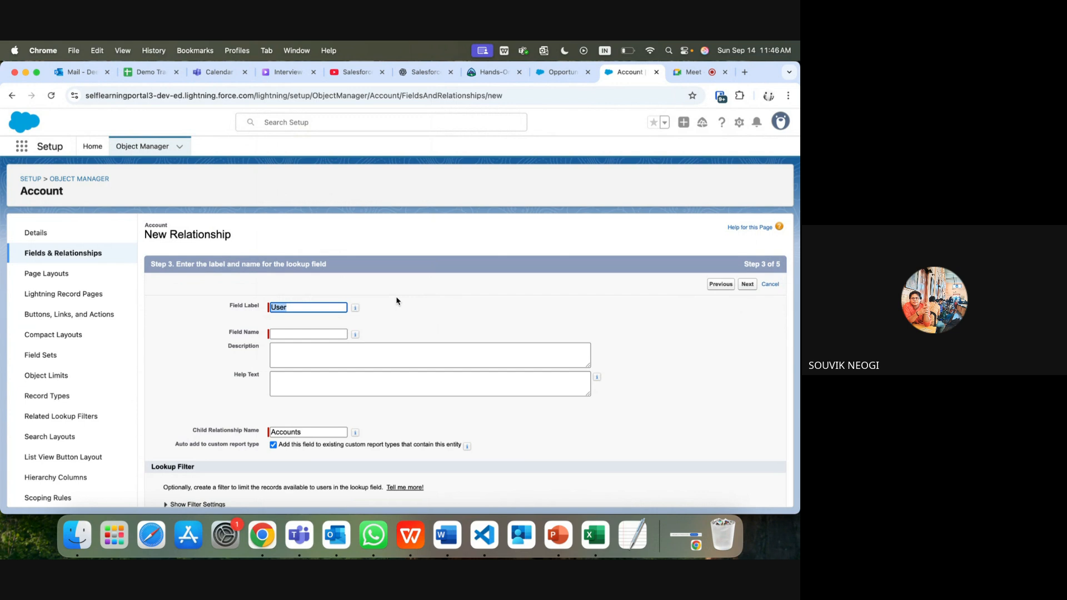
Step: Label the lookup 'Account Coordinator', keep default field security and layouts, and save it
type("Account")
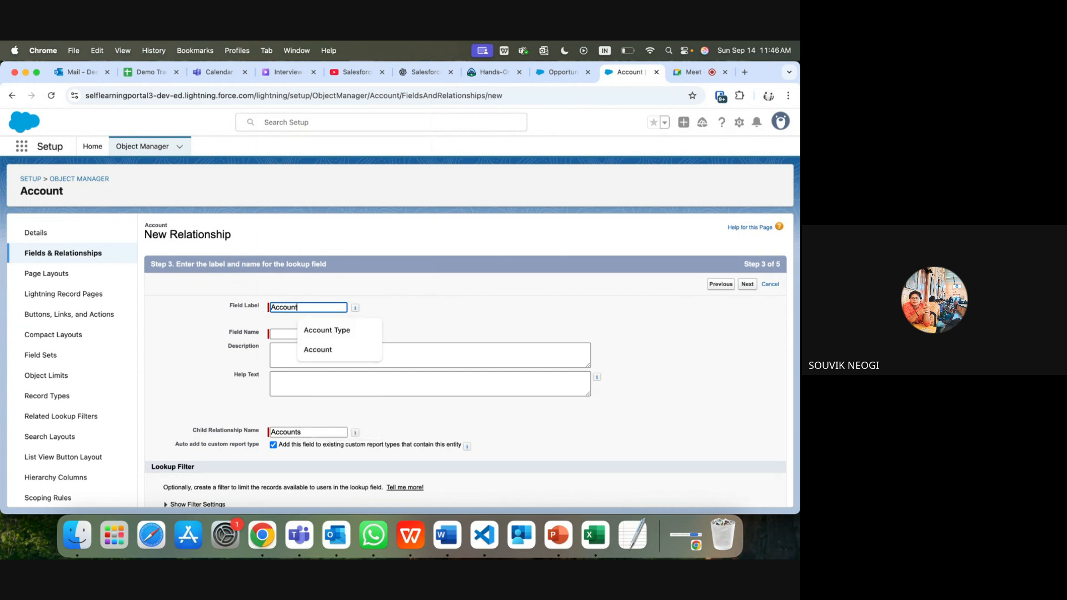
type(" Coo")
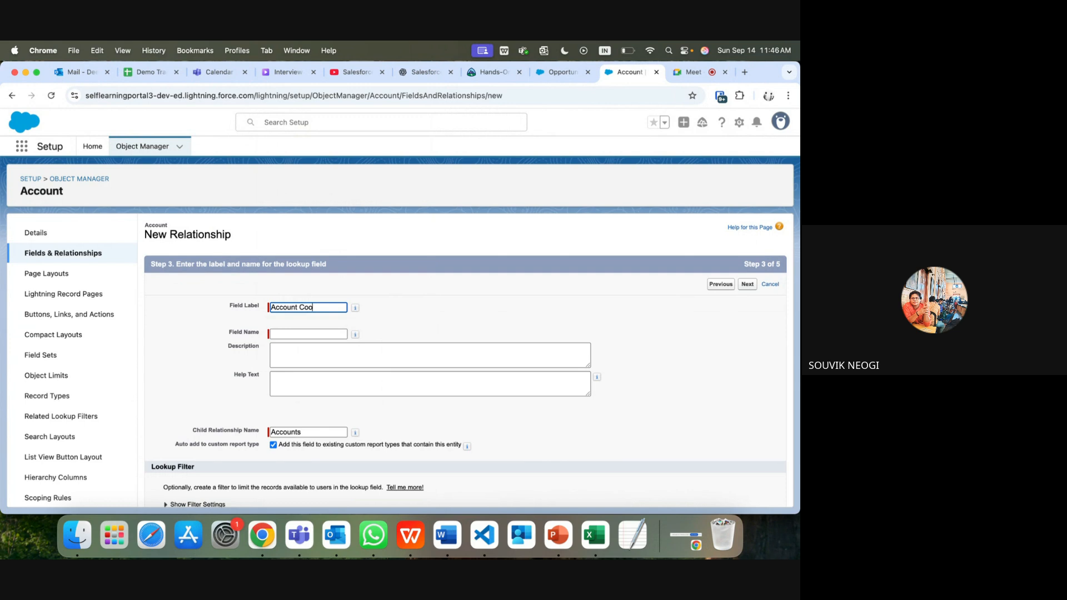
type("rdinator")
left_click(327, 334)
scroll(324, 406, "down", 2)
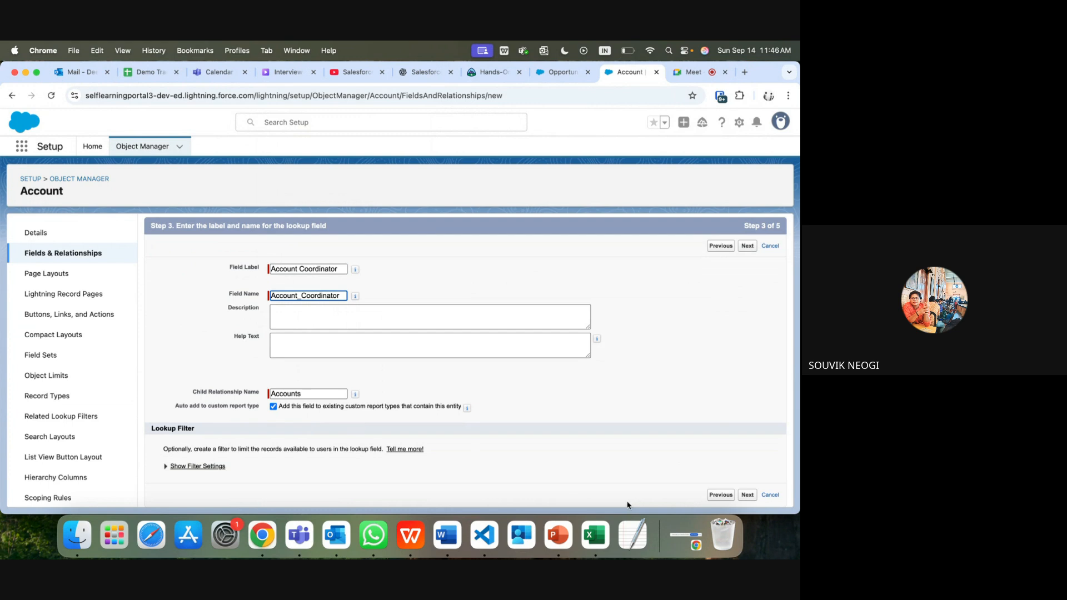
left_click(748, 496)
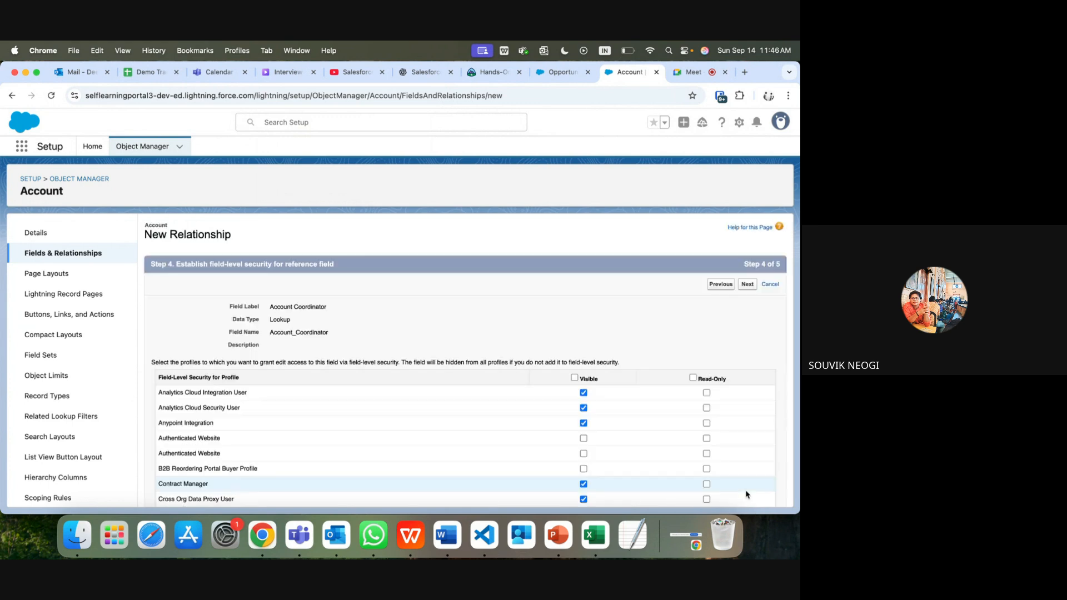
scroll(625, 400, "down", 10)
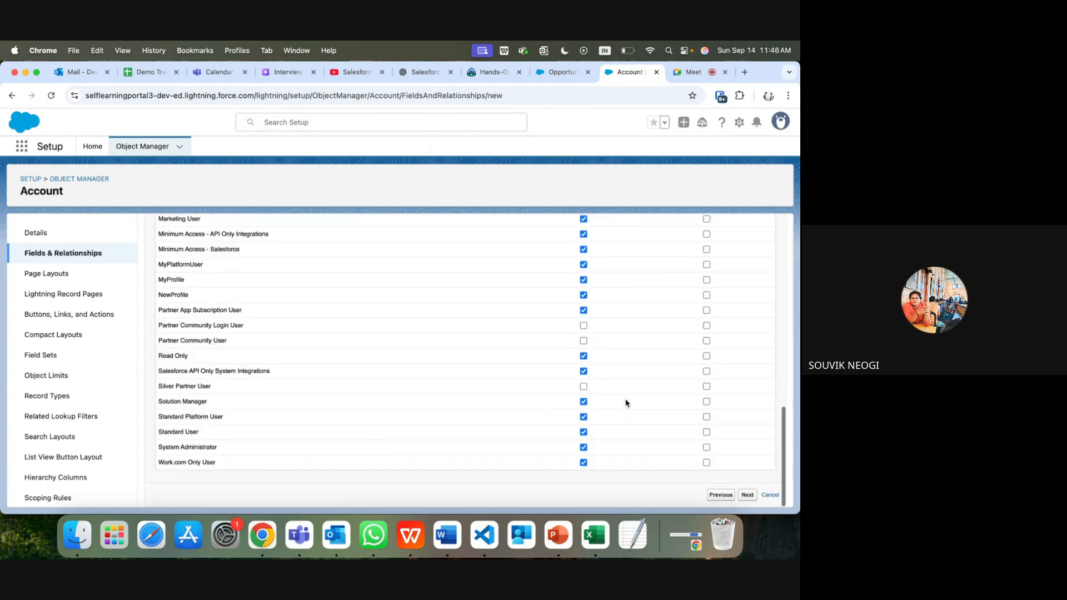
left_click(750, 497)
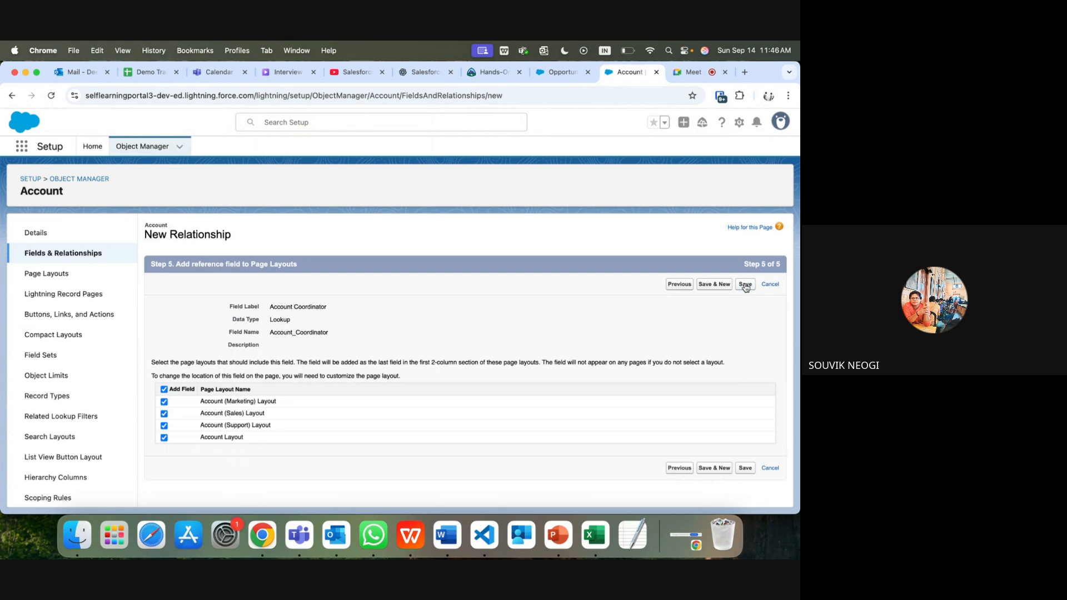
left_click(745, 286)
Step: On Test Account 1's details, choose the Test user as Account Coordinator and save
left_click(563, 73)
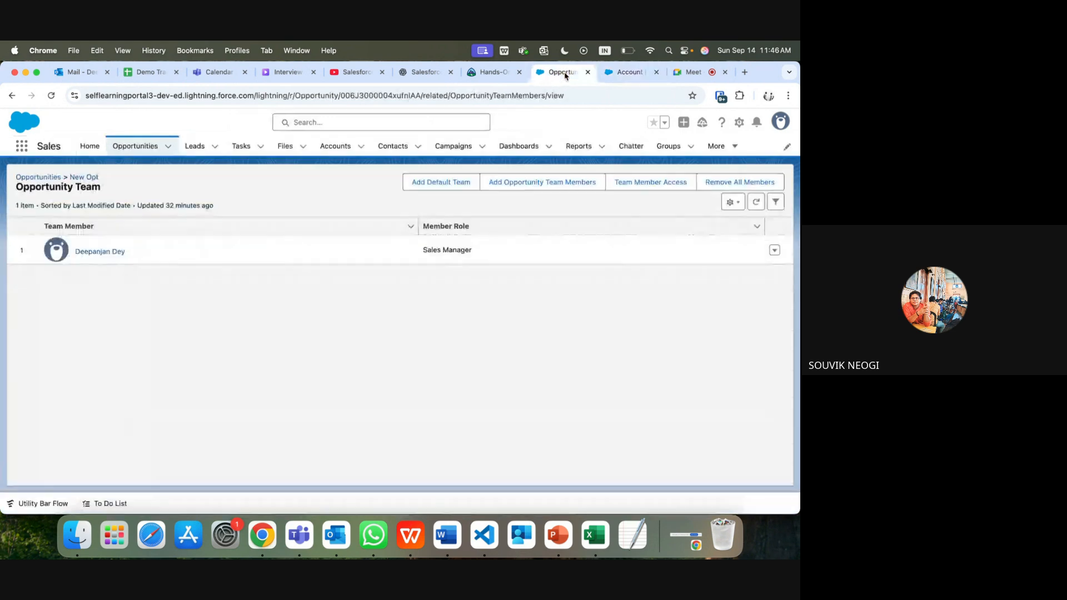
left_click(335, 147)
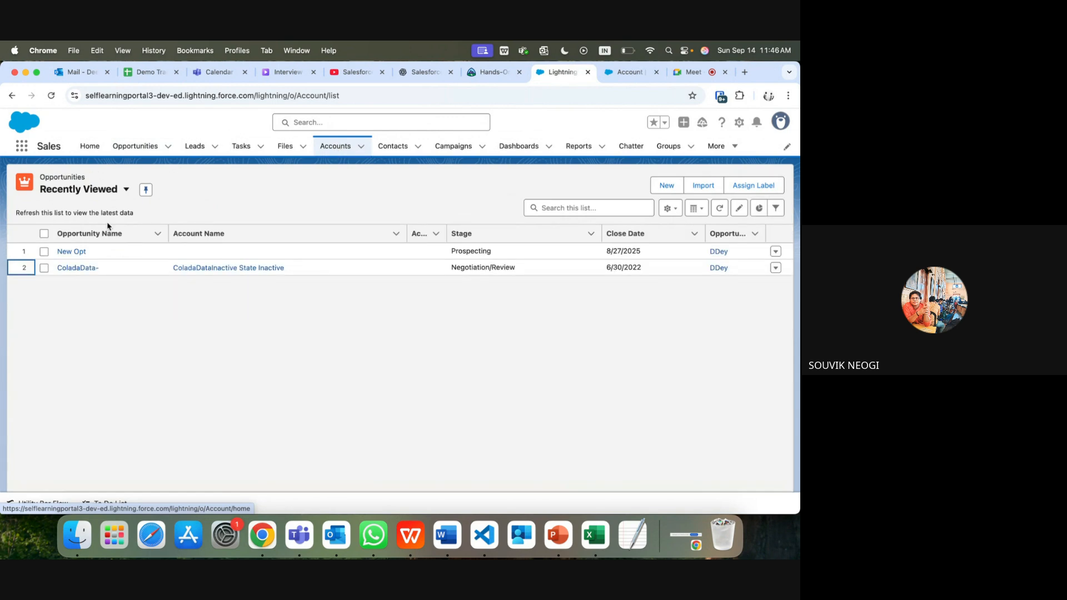
left_click(78, 251)
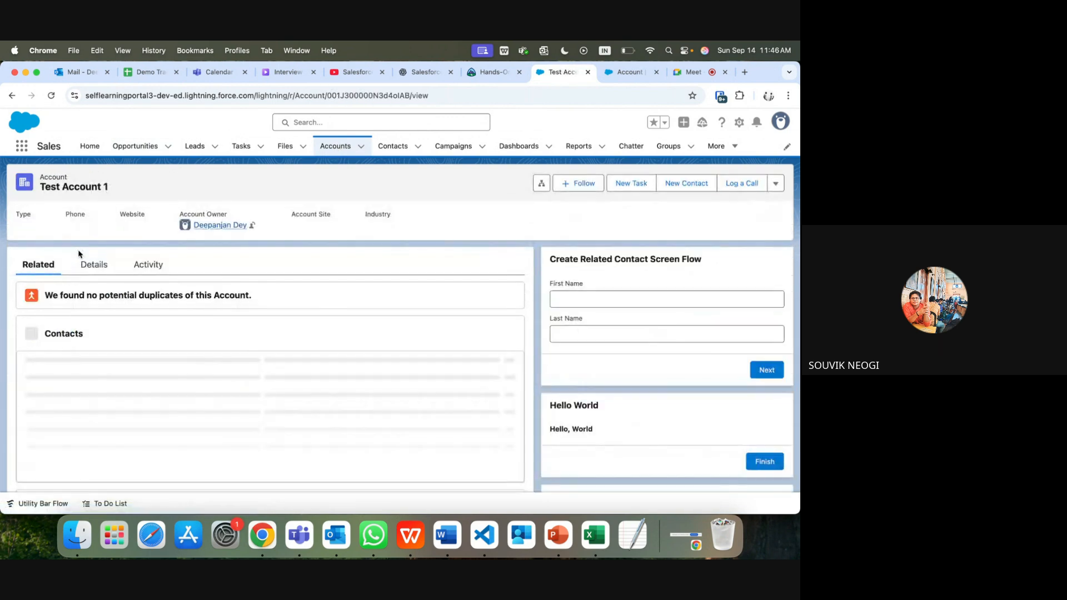
left_click(93, 265)
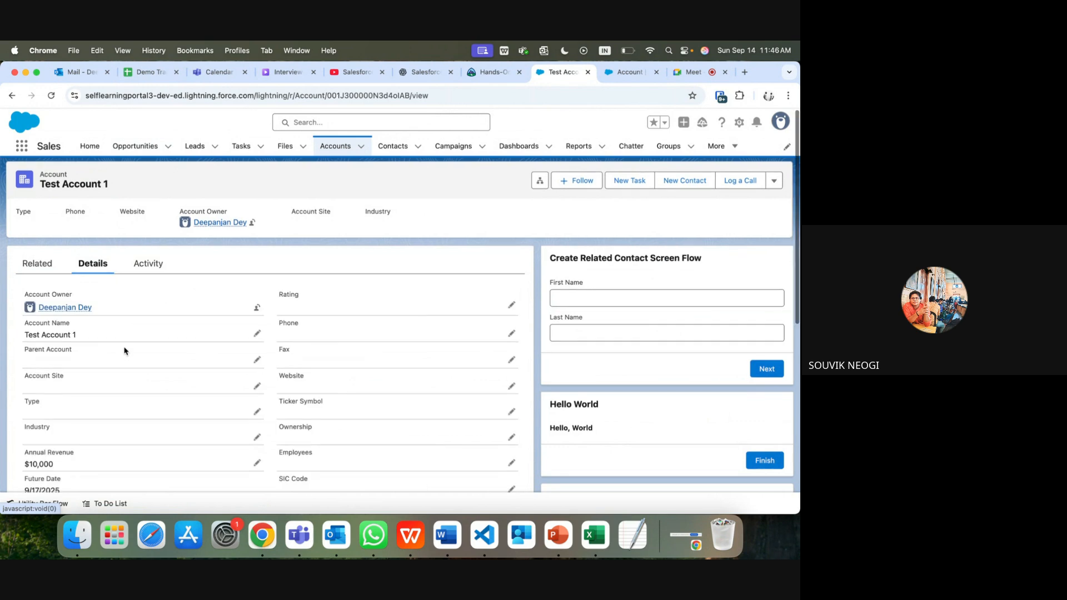
scroll(125, 351, "down", 10)
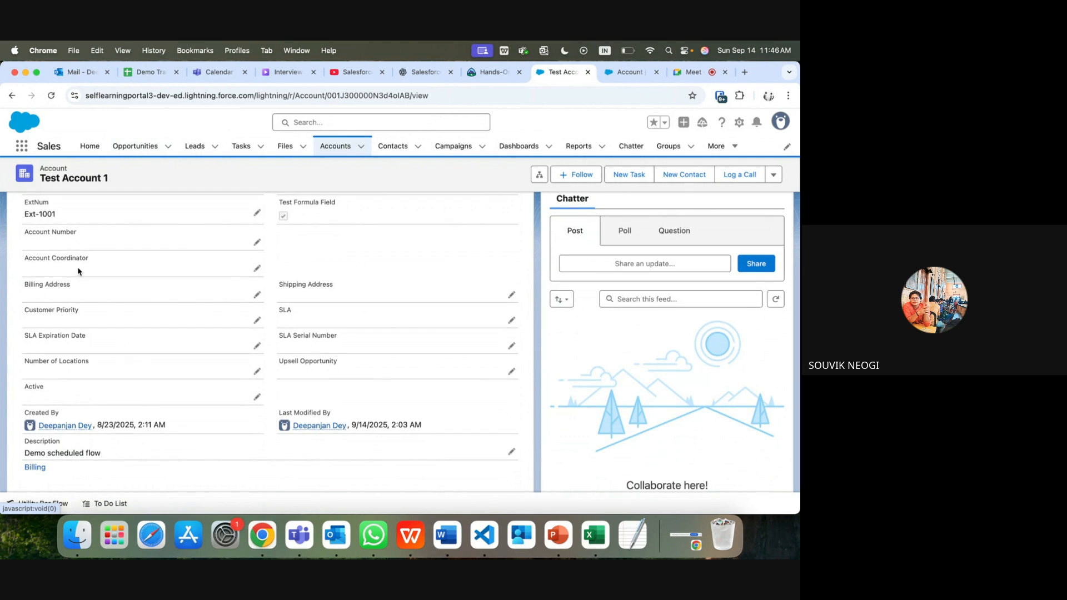
left_click(256, 269)
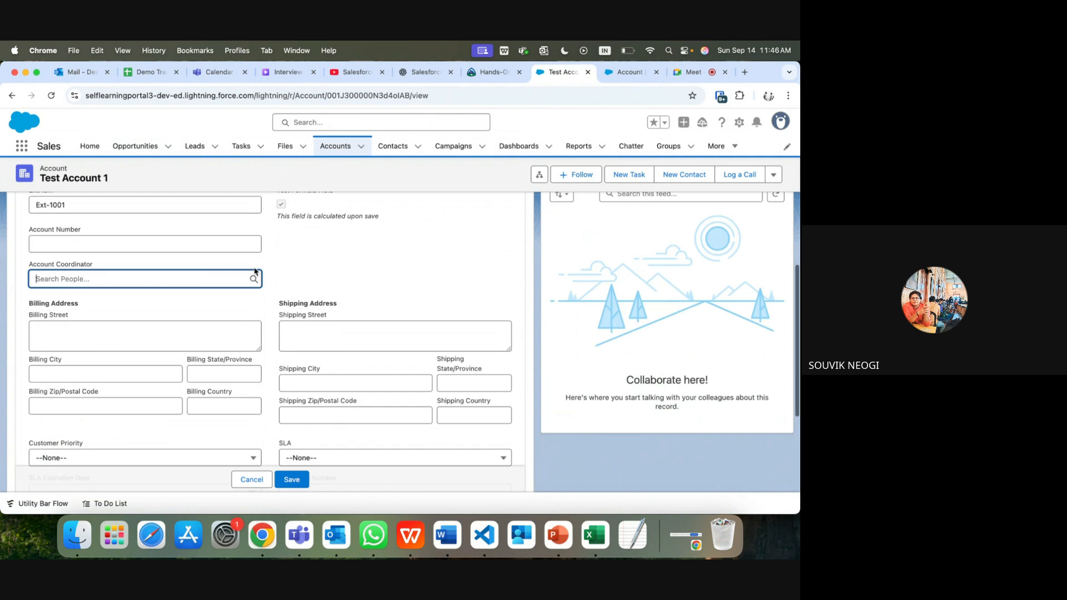
left_click(203, 278)
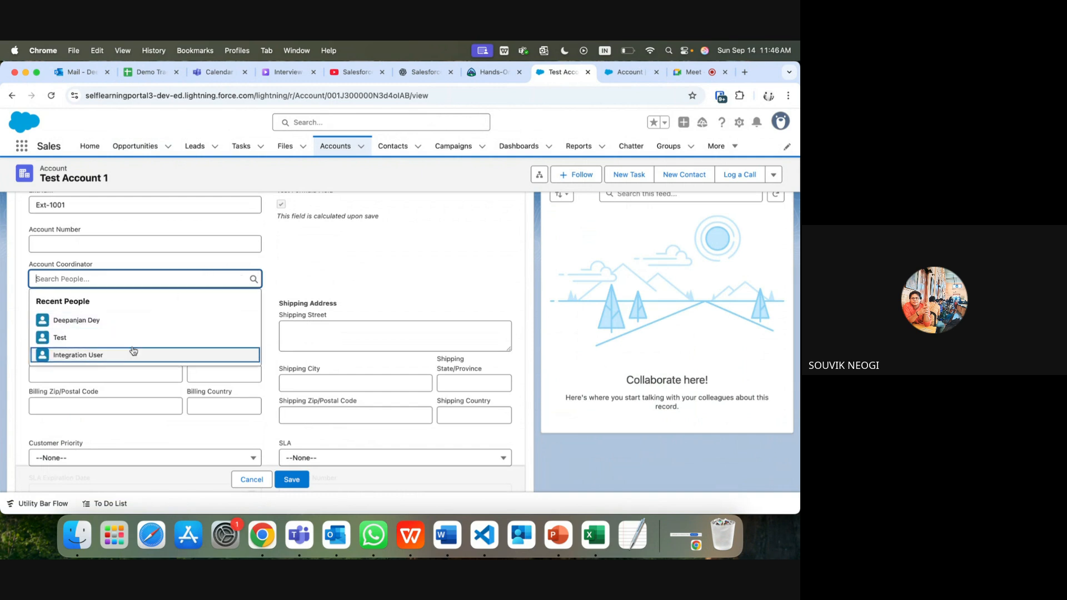
left_click(48, 339)
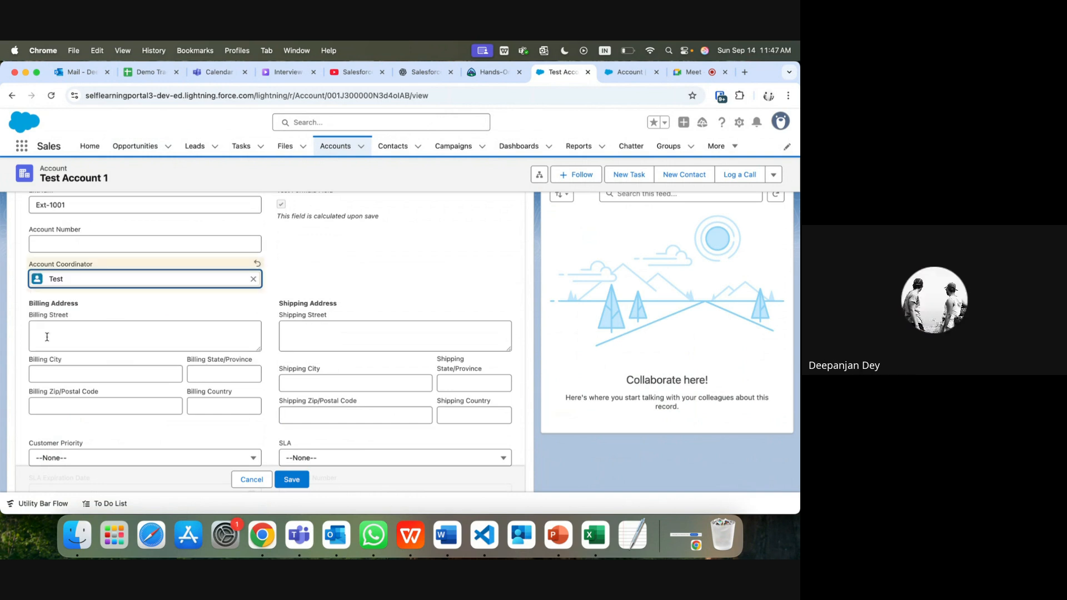
left_click(299, 480)
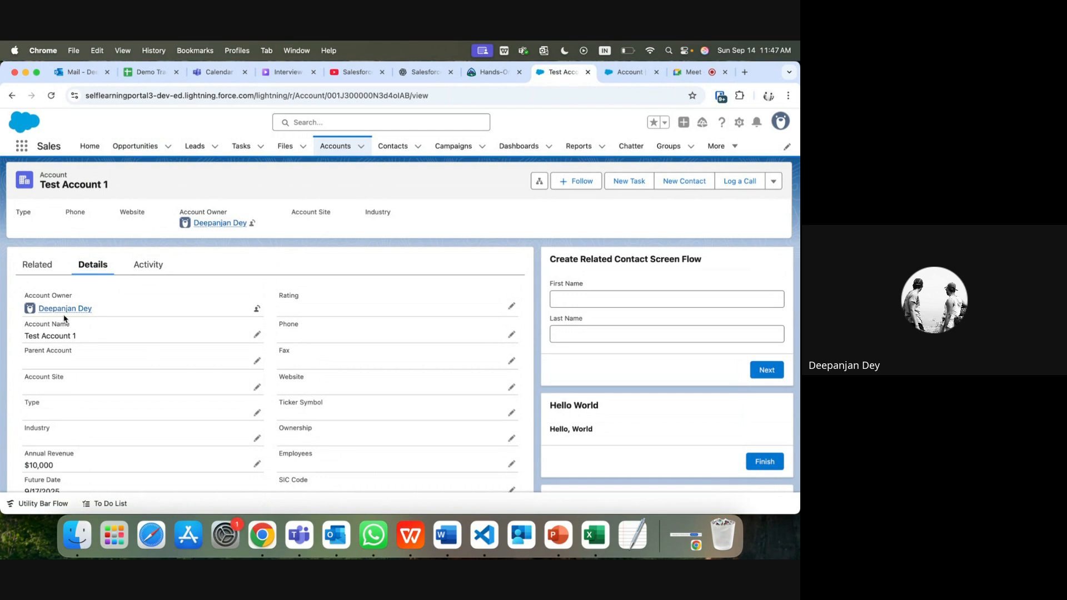
scroll(72, 355, "down", 5)
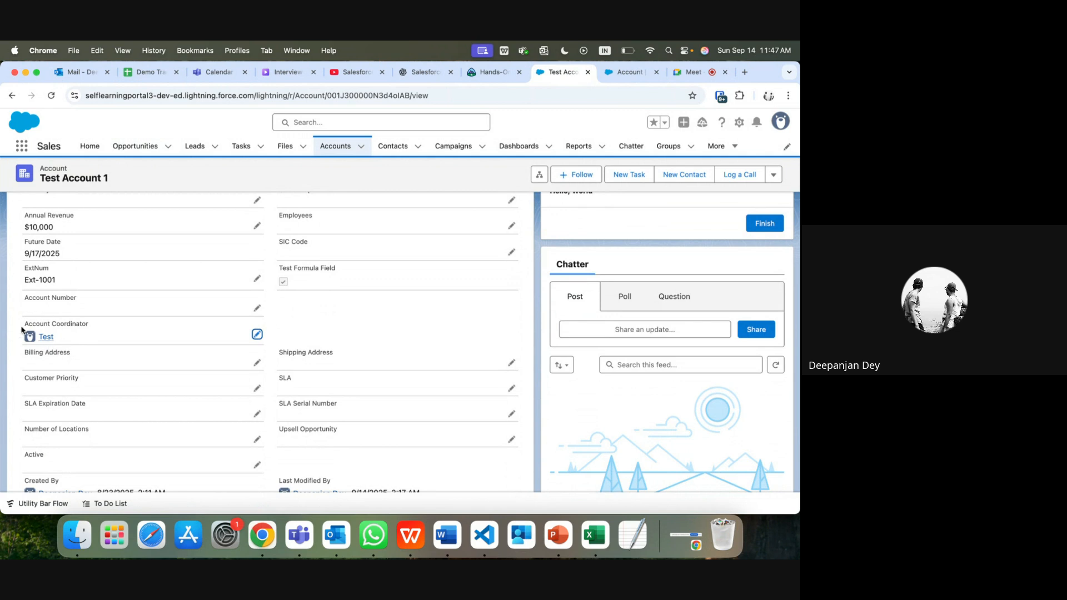
Step: Load Workbench in a new tab, accept its terms of service and log in with Salesforce
mouse_move(53, 345)
left_click(745, 74)
left_click(606, 103)
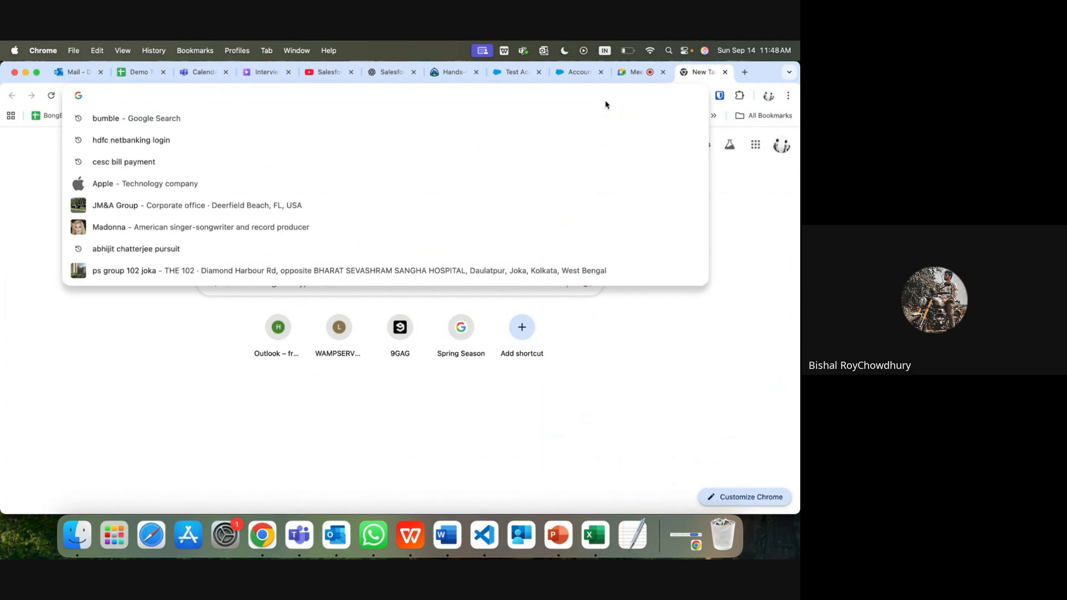
type("workbench.developerforce.com")
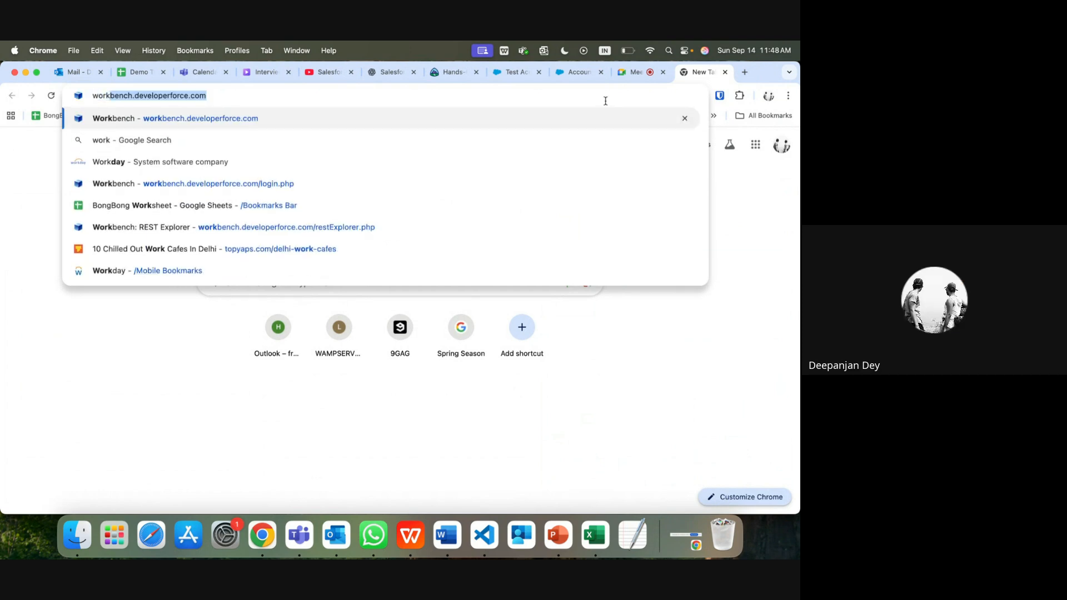
key("Return")
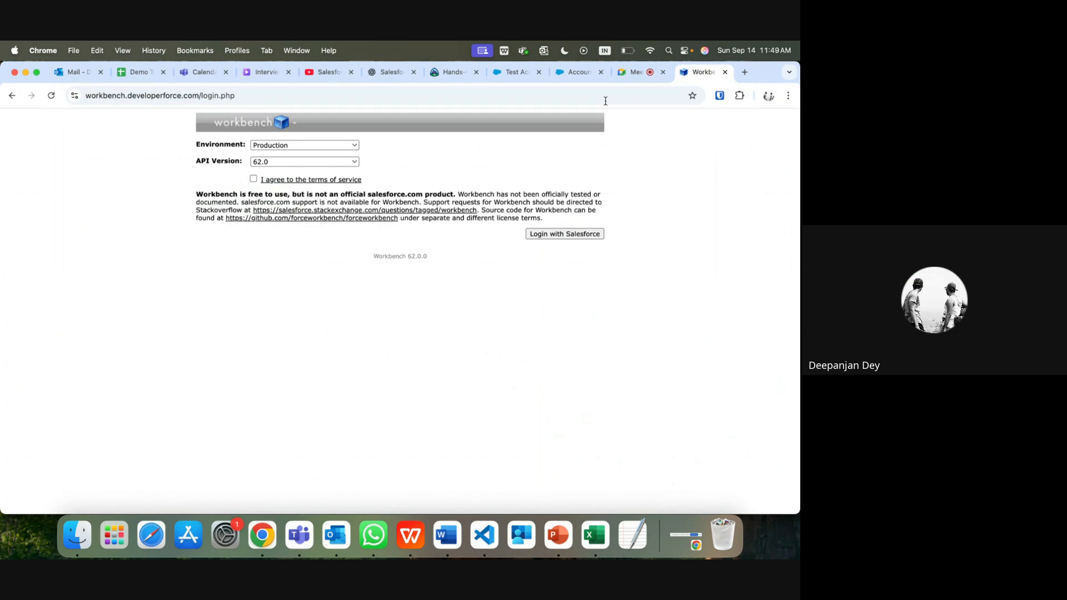
left_click(254, 179)
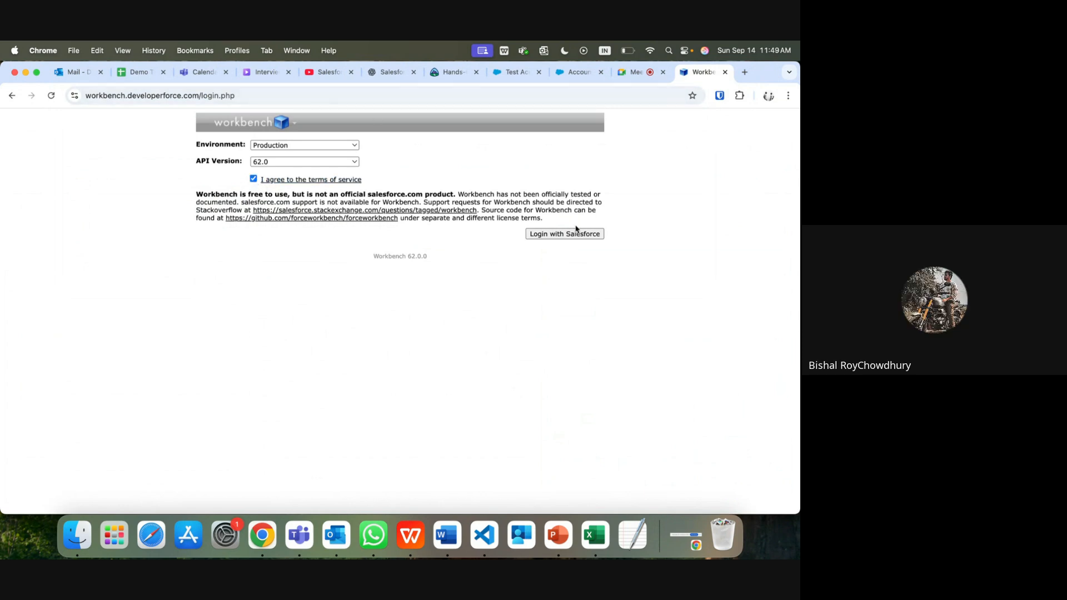
left_click(558, 234)
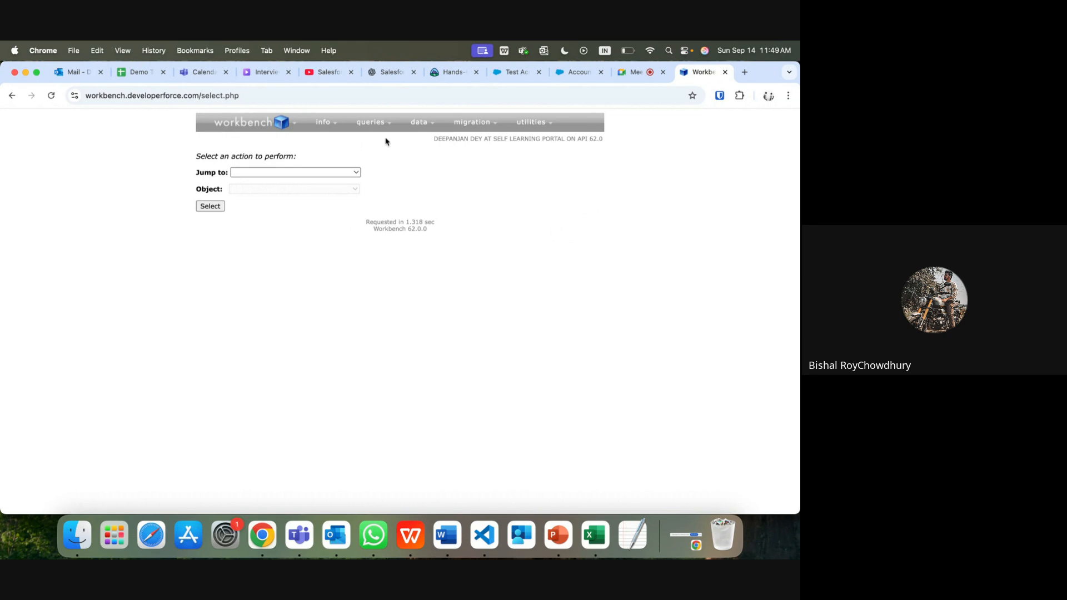
Step: Start a SOQL query in Workbench with AccountShare as the object
mouse_move(384, 123)
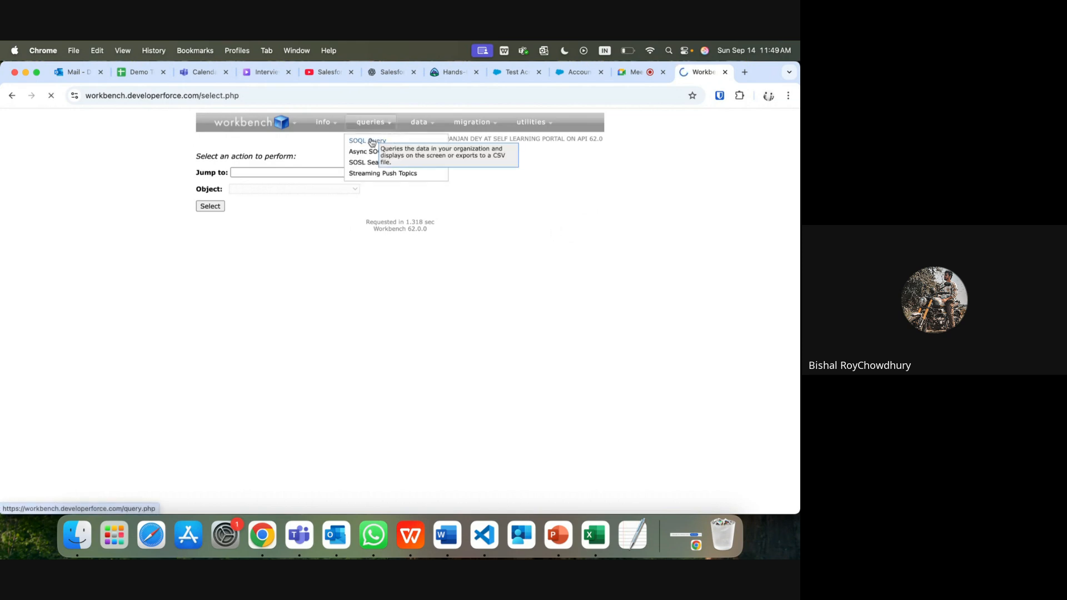
left_click(372, 142)
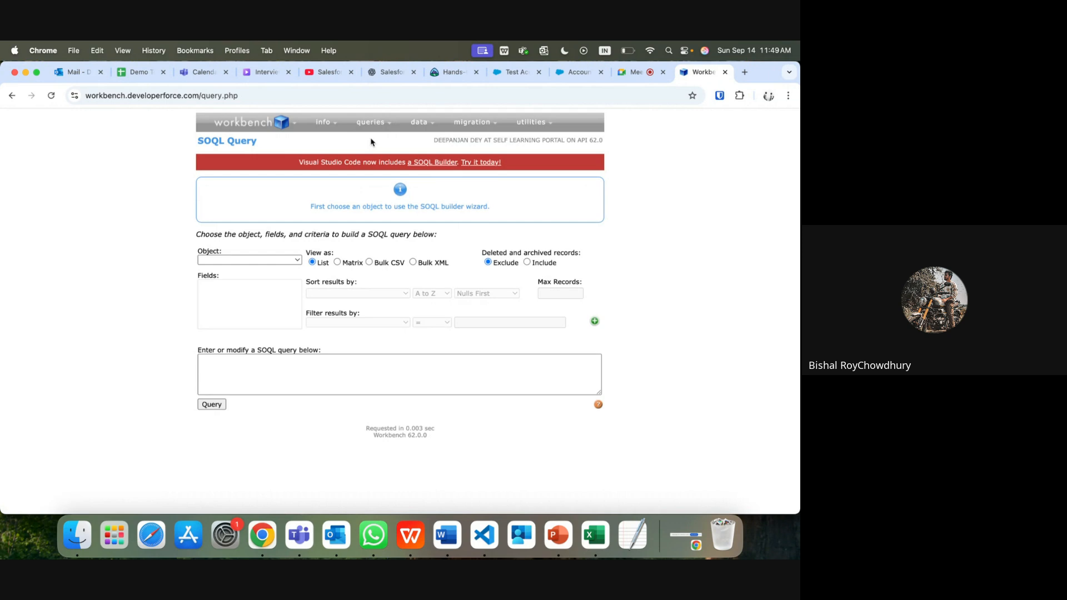
left_click(251, 259)
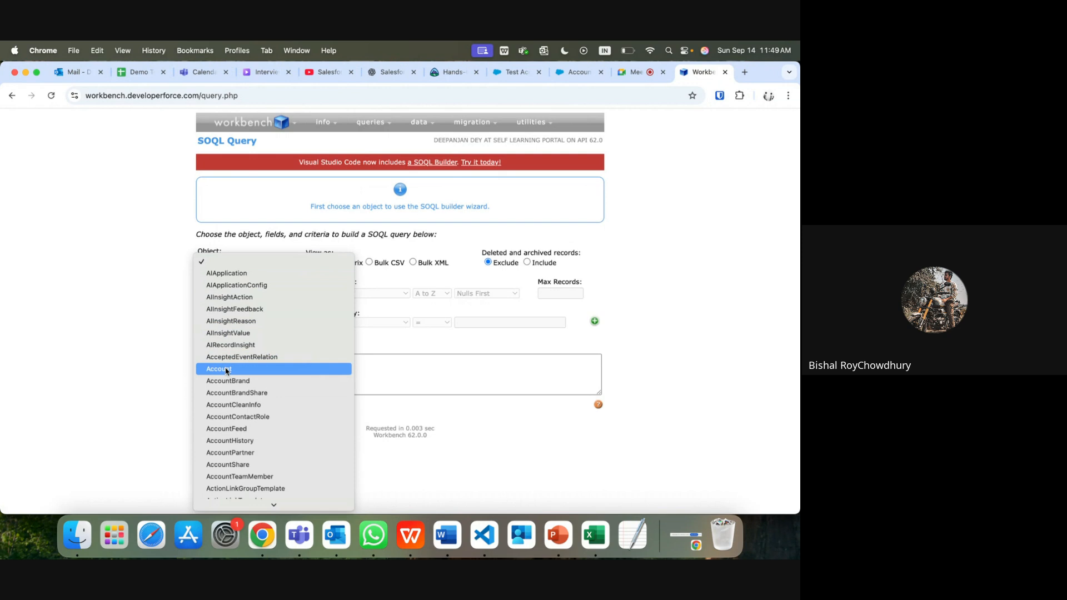
left_click(237, 465)
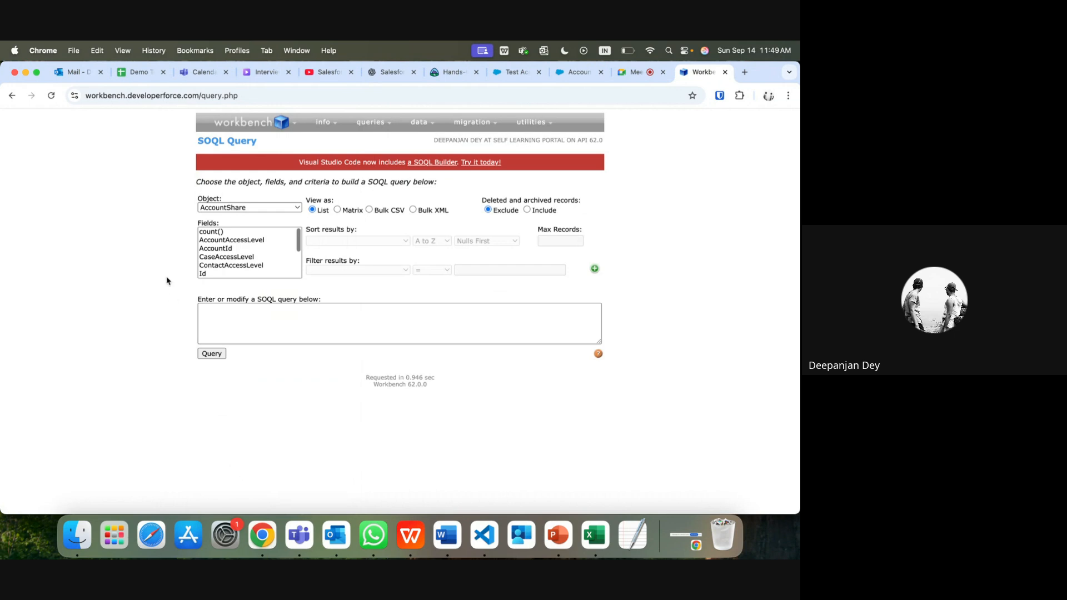
Step: Select AccountId, AccountAccessLevel, Id, RowCause and UserOrGroupId, then run the query and review results
left_click(225, 250)
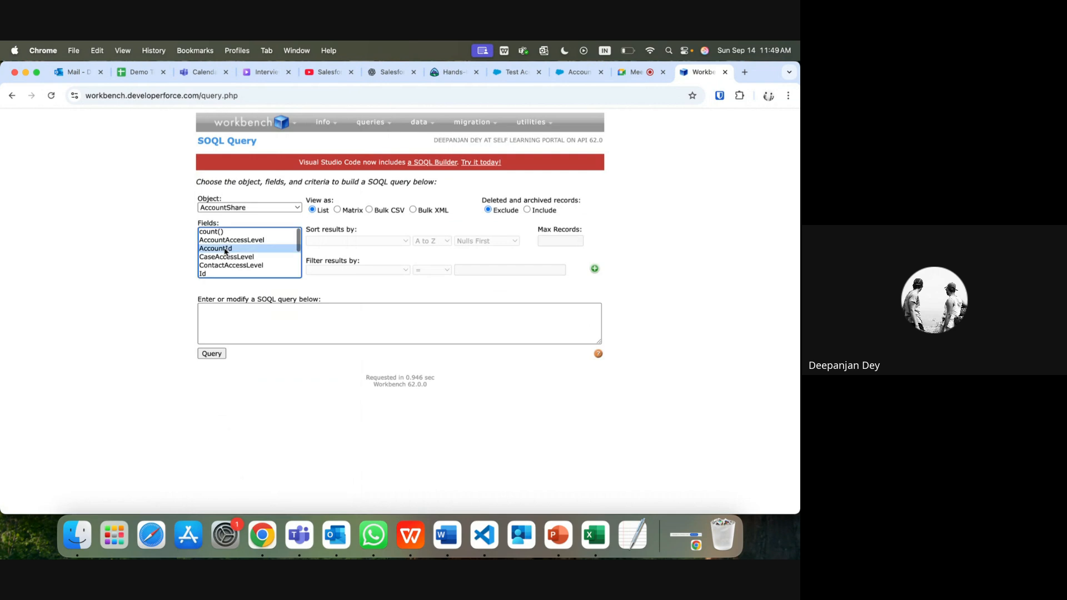
left_click(233, 241, "super")
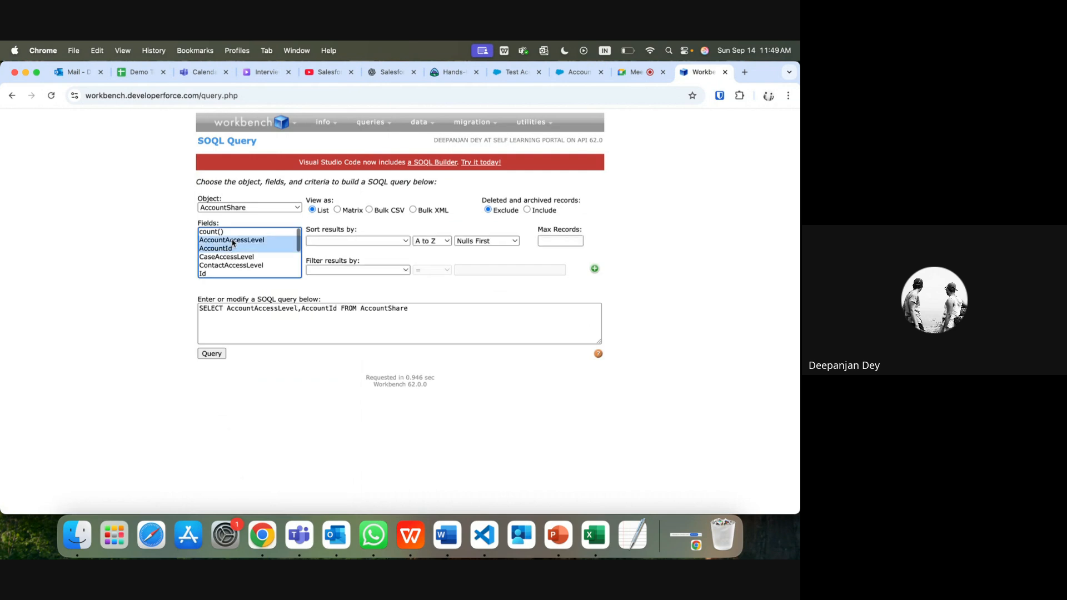
scroll(228, 269, "down", 2)
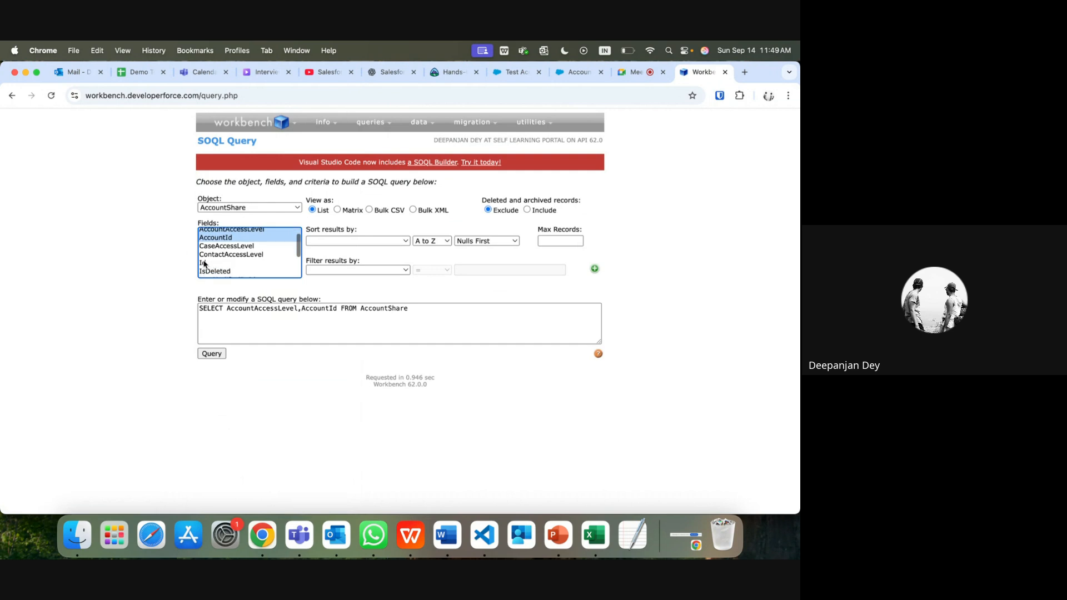
left_click(204, 264, "super")
scroll(244, 264, "down", 2)
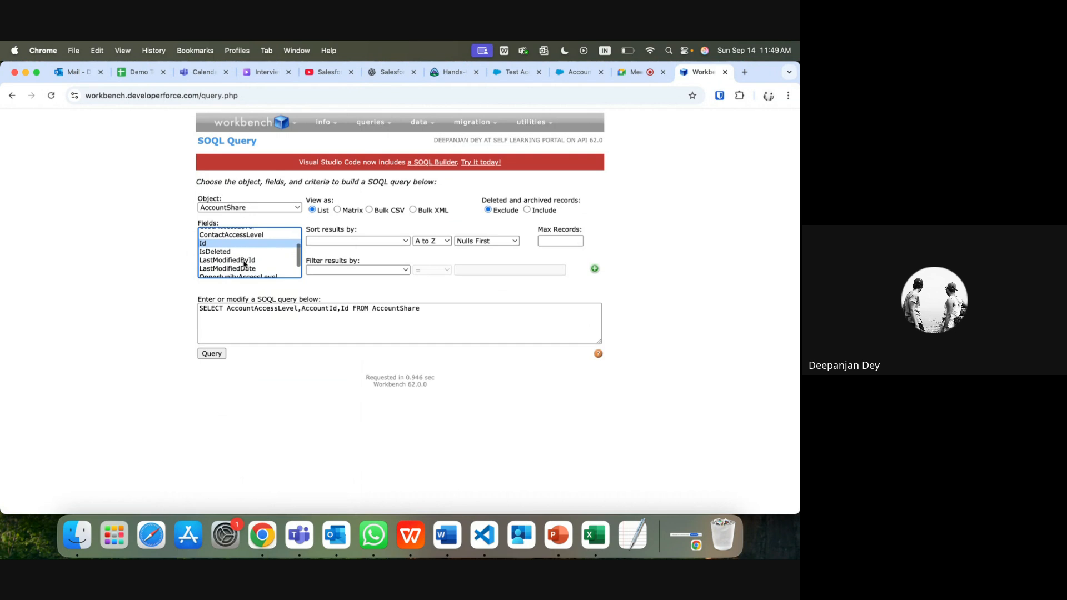
scroll(244, 264, "down", 3)
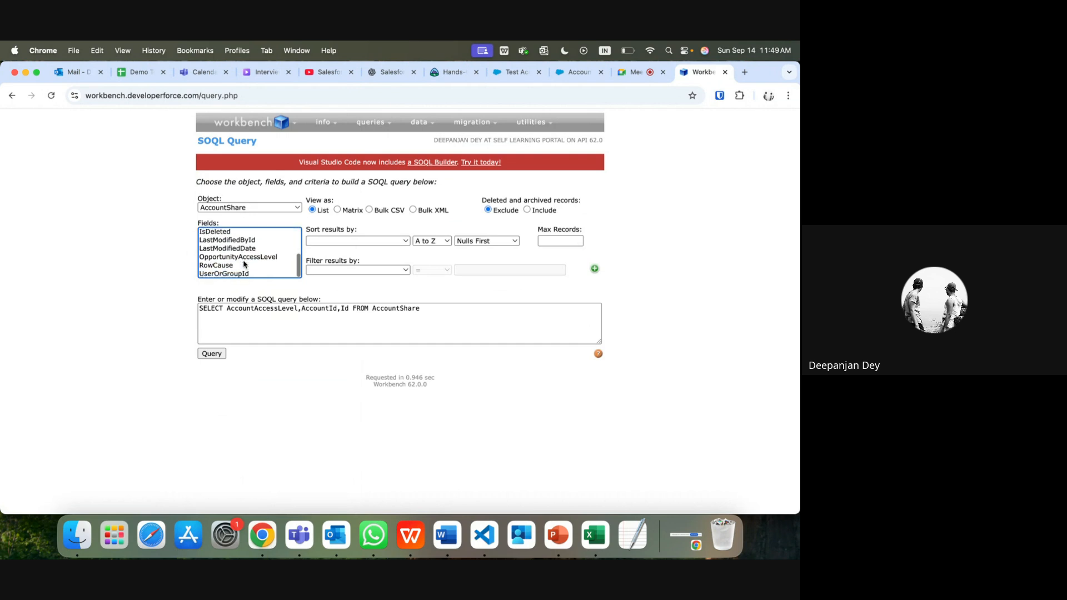
left_click(224, 266, "super")
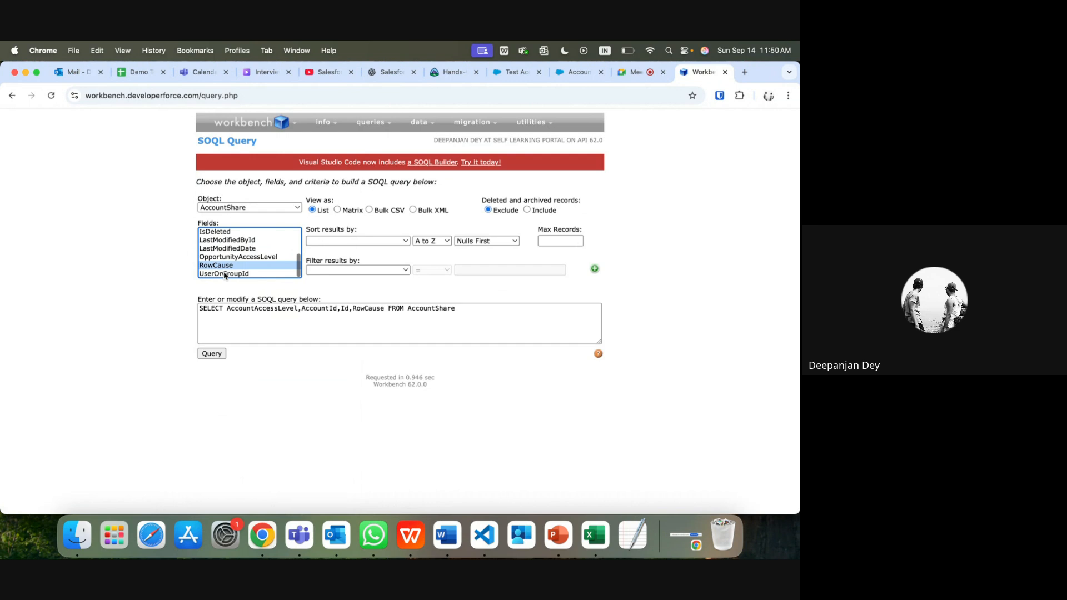
left_click(224, 275, "super")
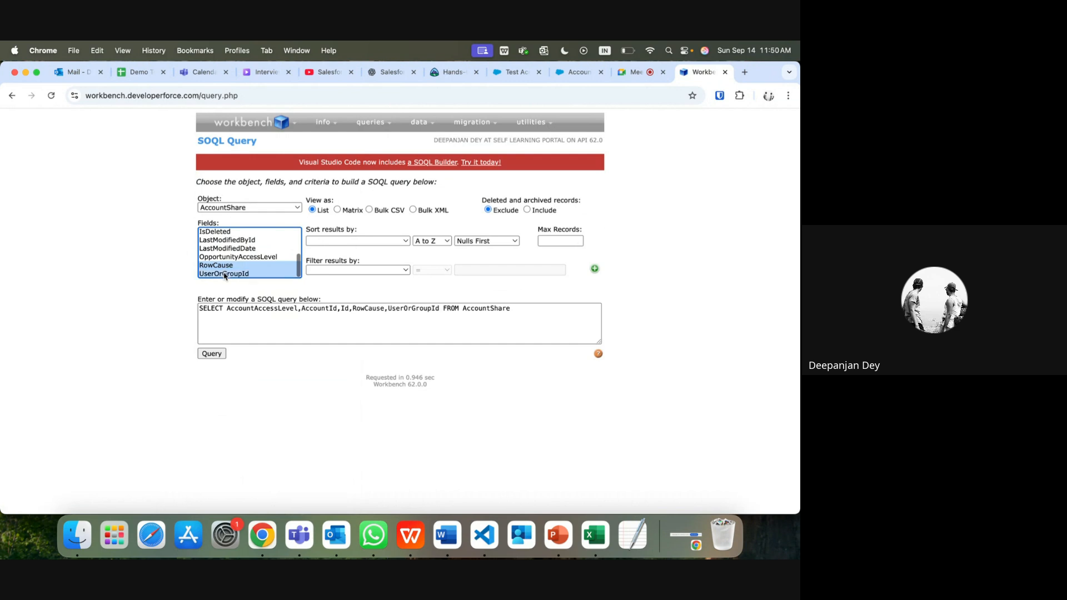
left_click(213, 355)
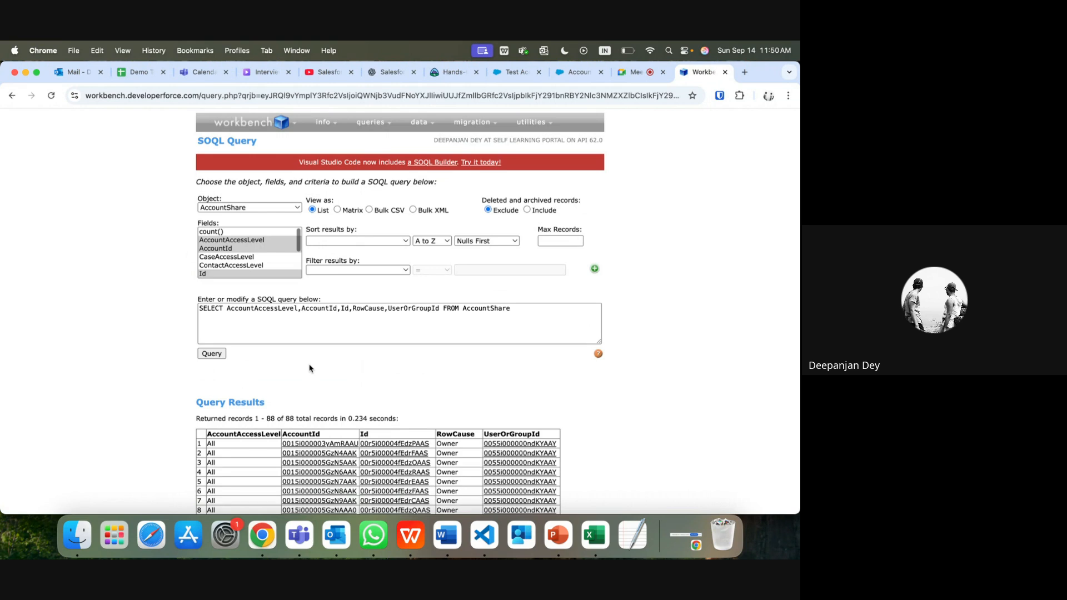
scroll(314, 370, "down", 2)
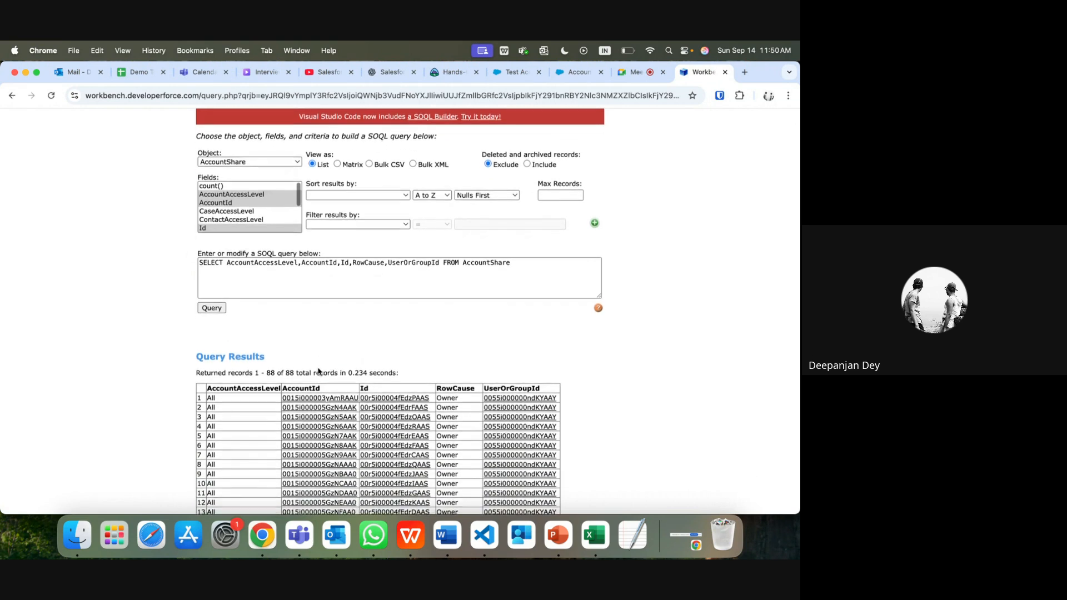
scroll(318, 371, "down", 2)
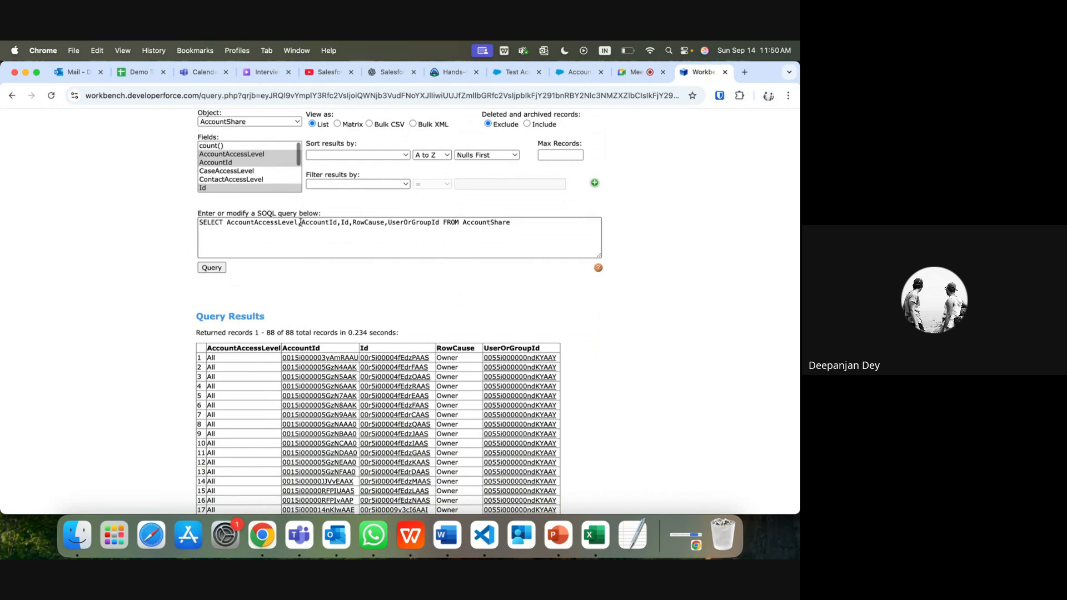
Step: Change AccountId to Account.Name and UserOrGroupId to UserOrGroup.Name, then rerun the query
left_click(337, 223)
key("BackSpace")
key("BackSpace")
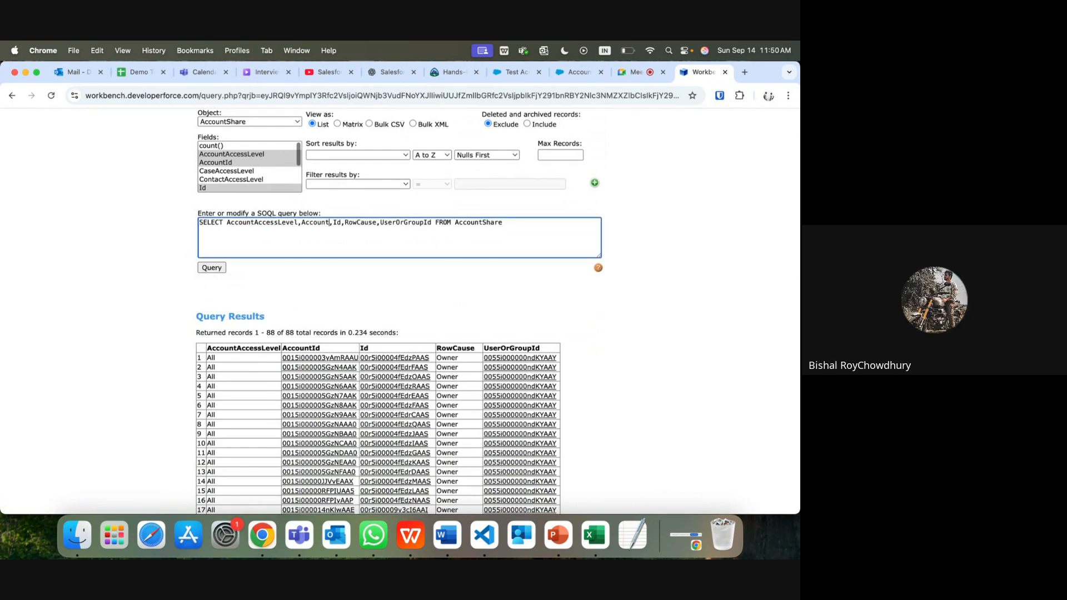
type(".Name")
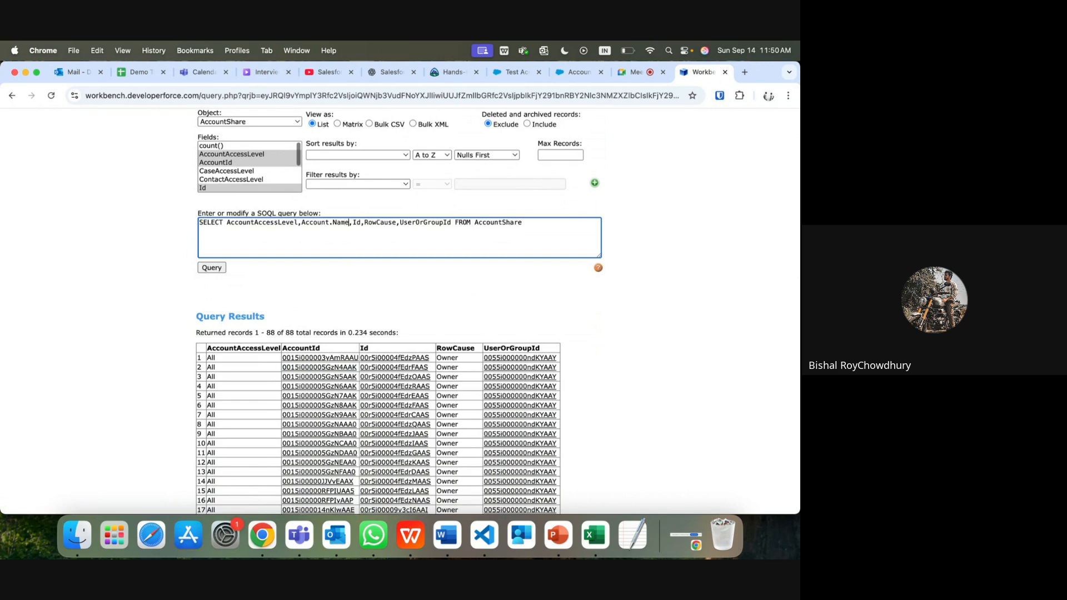
left_click(451, 223)
key("BackSpace")
key("BackSpace")
type(".Name")
left_click(212, 269)
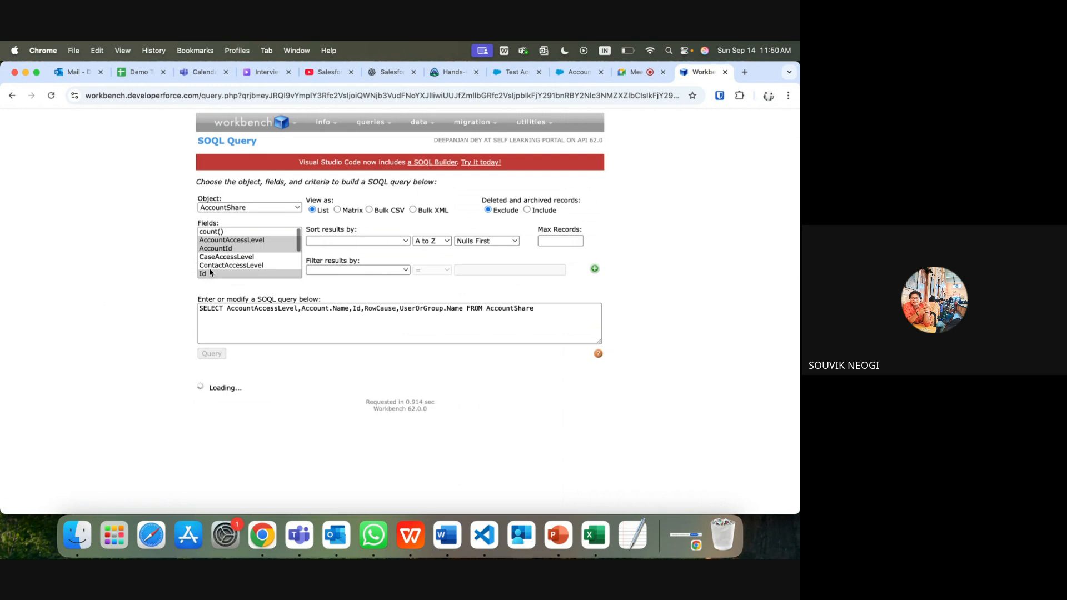
scroll(432, 392, "down", 1)
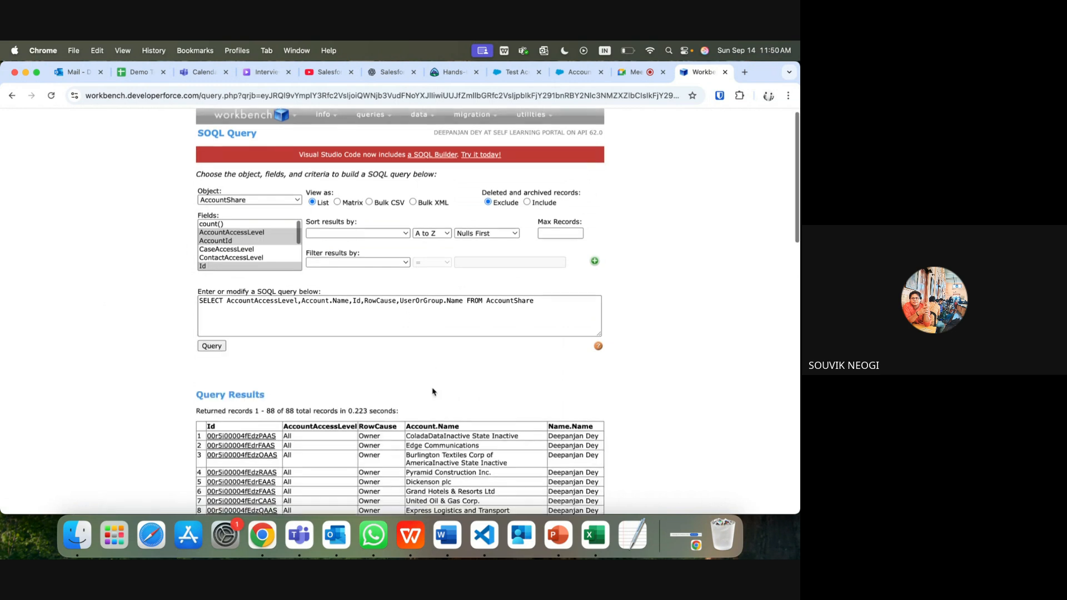
scroll(433, 392, "down", 5)
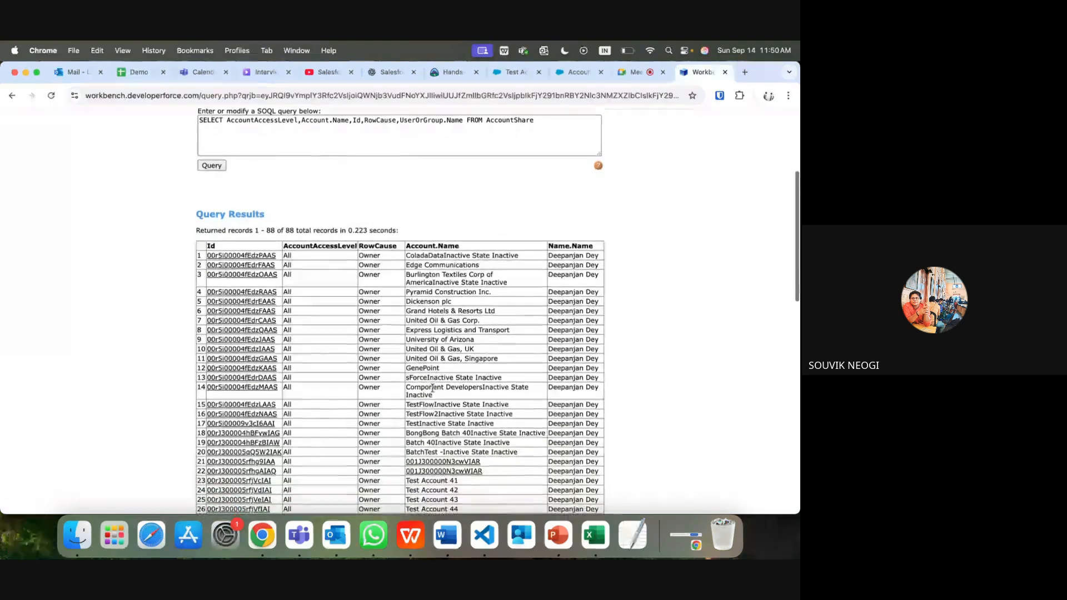
scroll(433, 387, "down", 3)
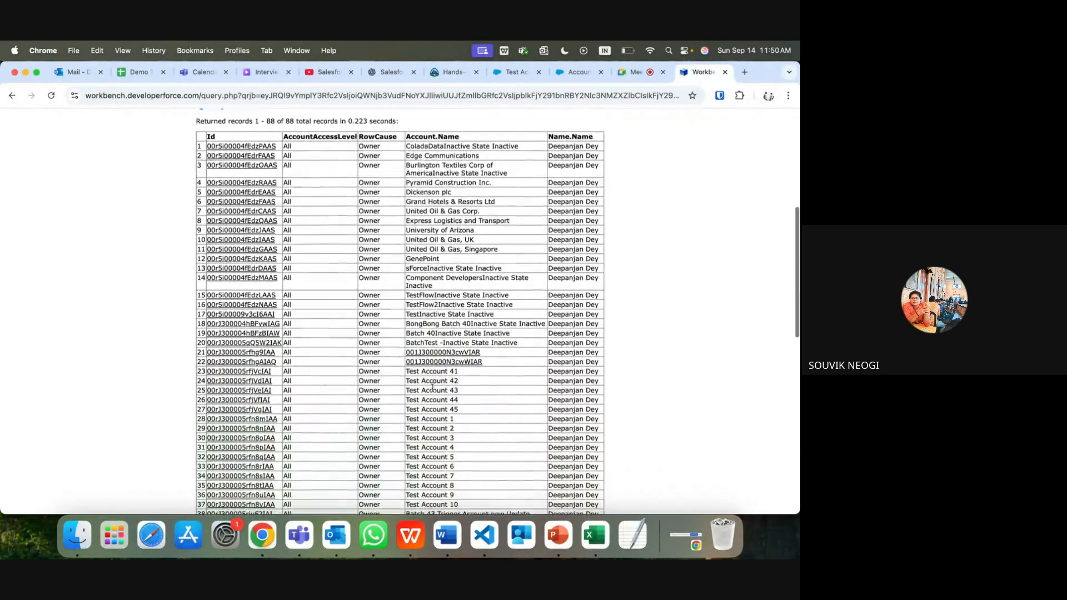
scroll(432, 387, "down", 6)
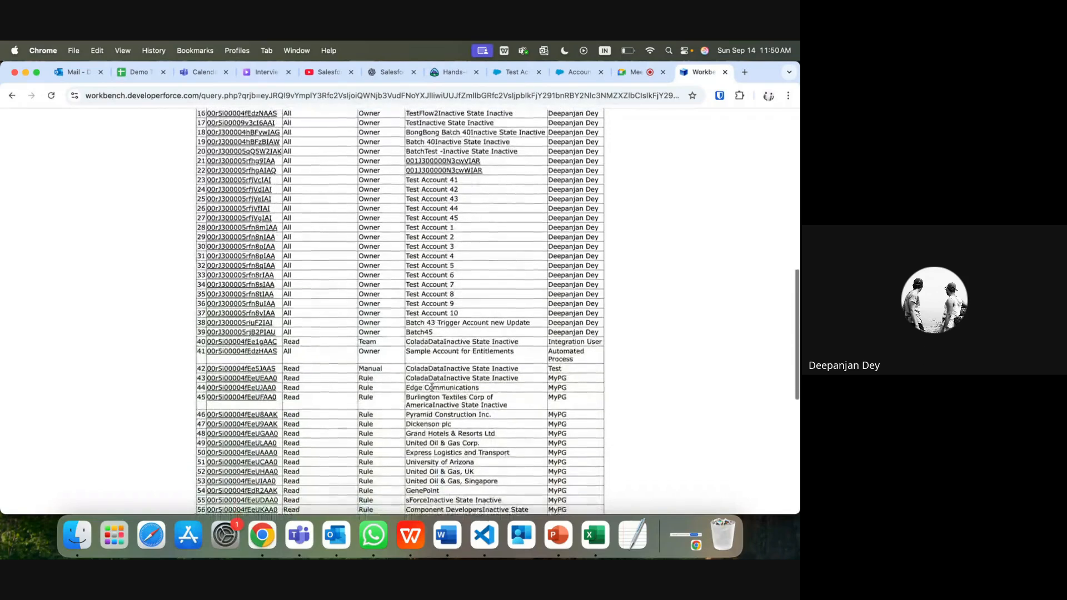
scroll(425, 254, "up", 2)
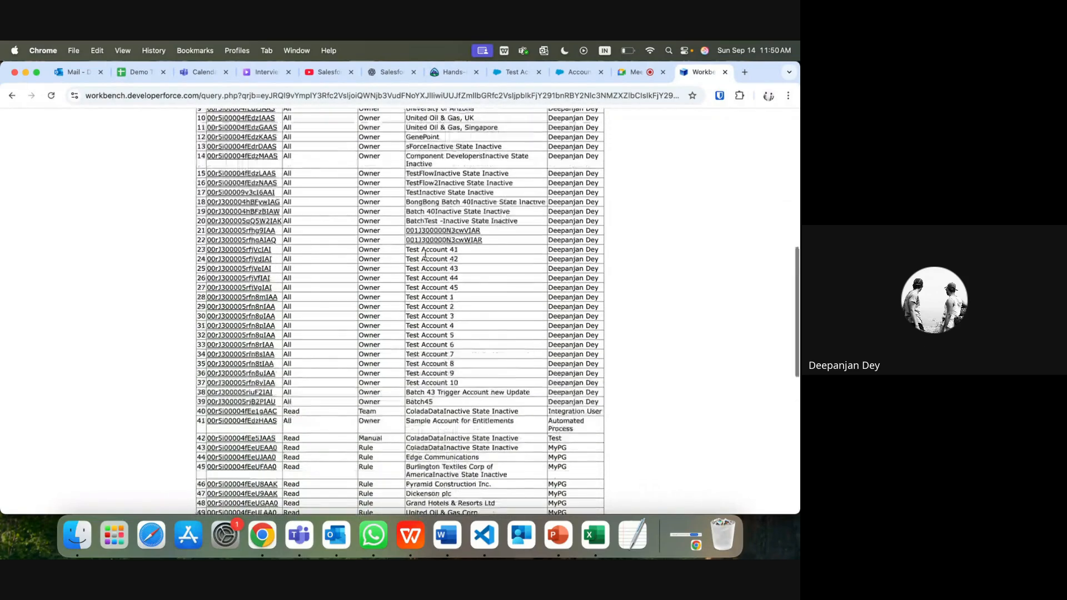
scroll(425, 254, "up", 6)
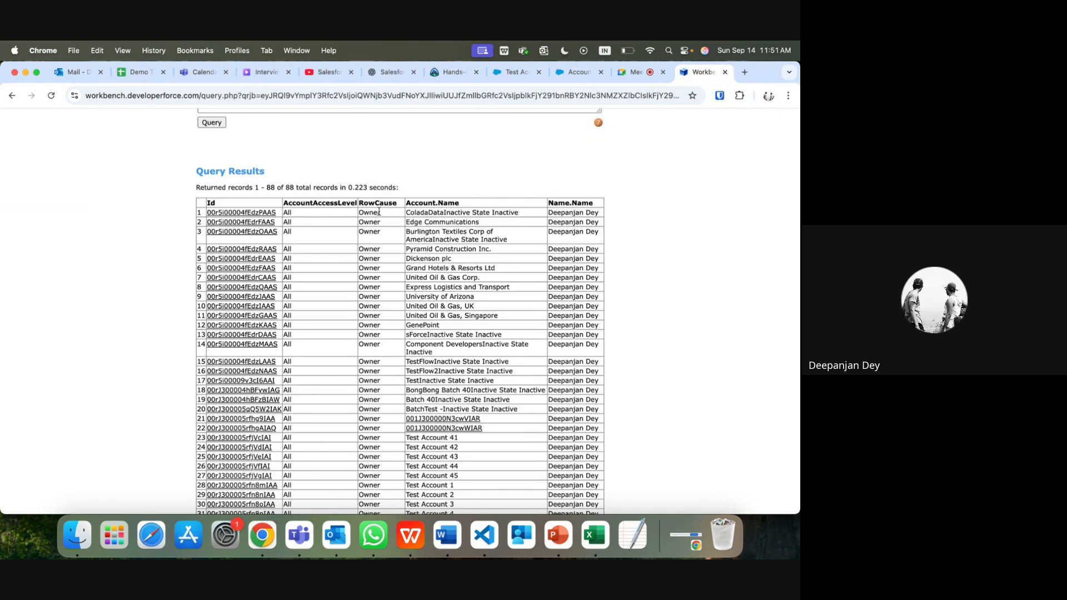
left_click_drag(381, 212, 364, 212)
left_click_drag(599, 213, 406, 213)
scroll(576, 406, "down", 5)
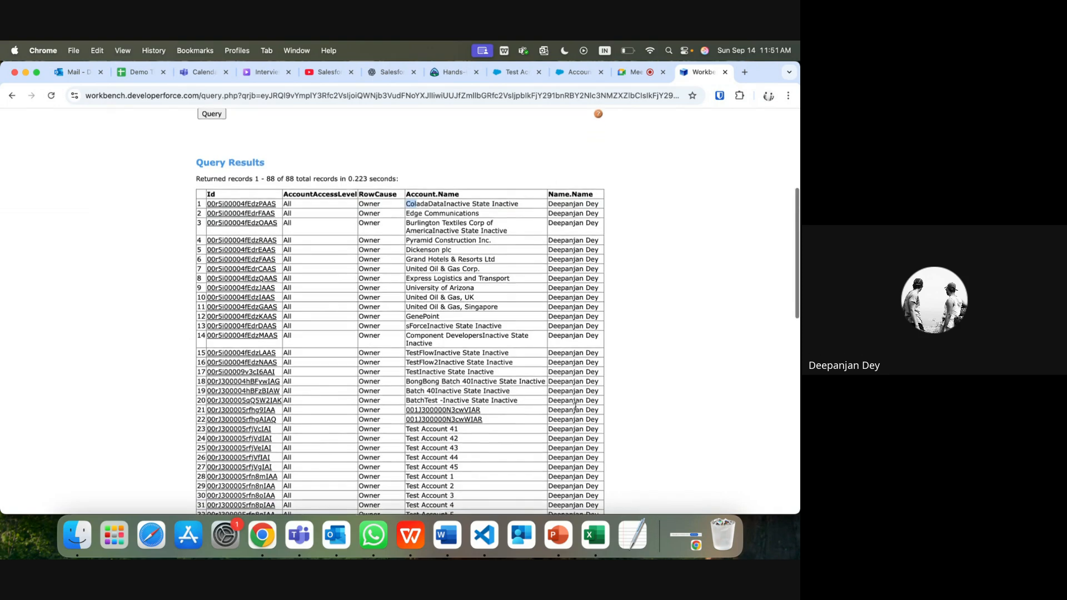
scroll(576, 407, "down", 3)
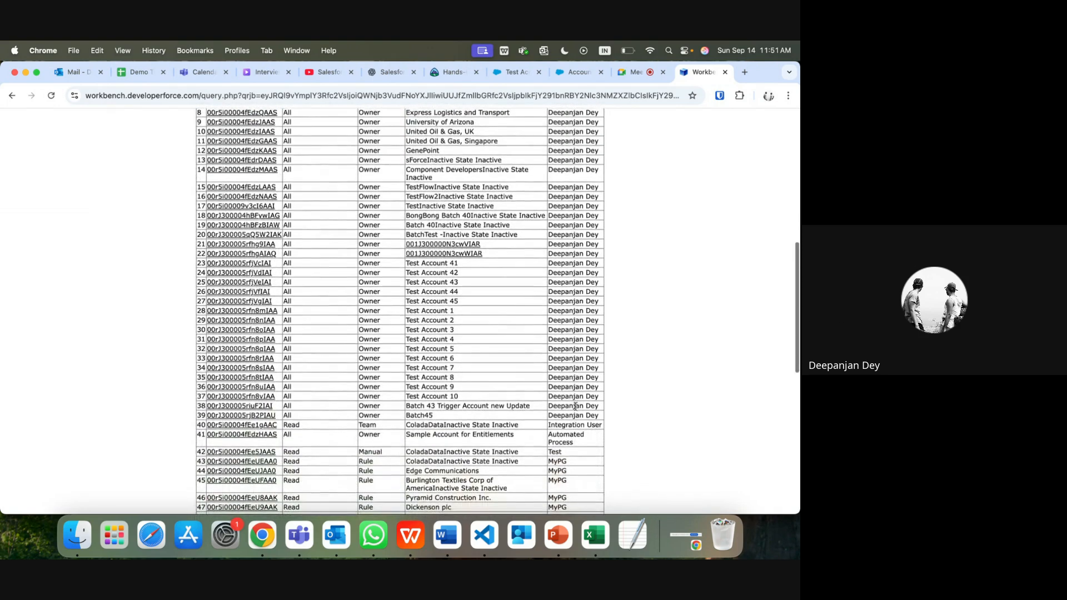
scroll(575, 407, "down", 4)
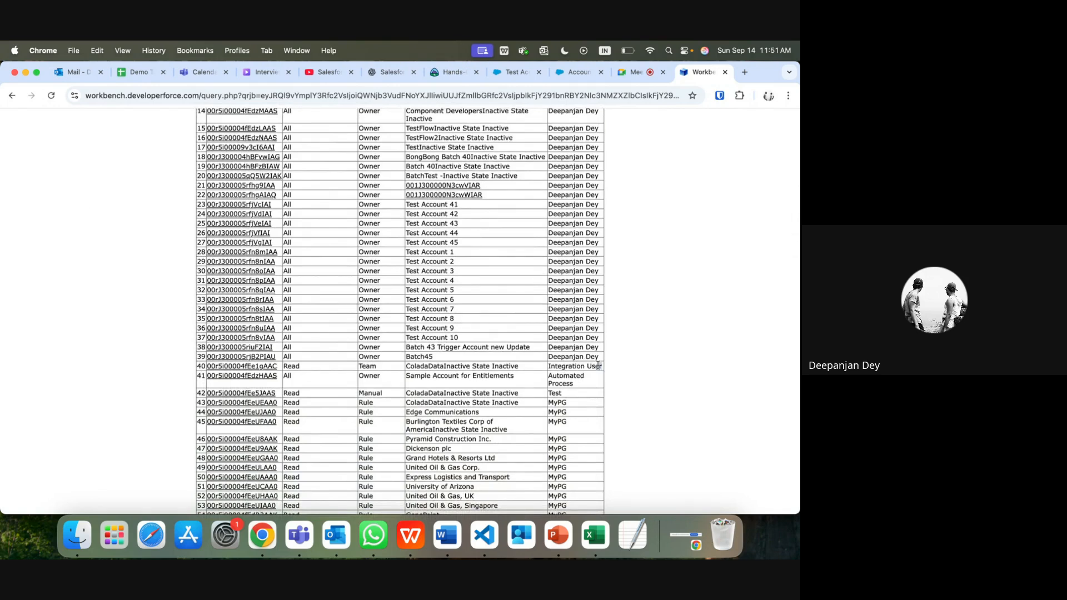
left_click_drag(602, 367, 408, 364)
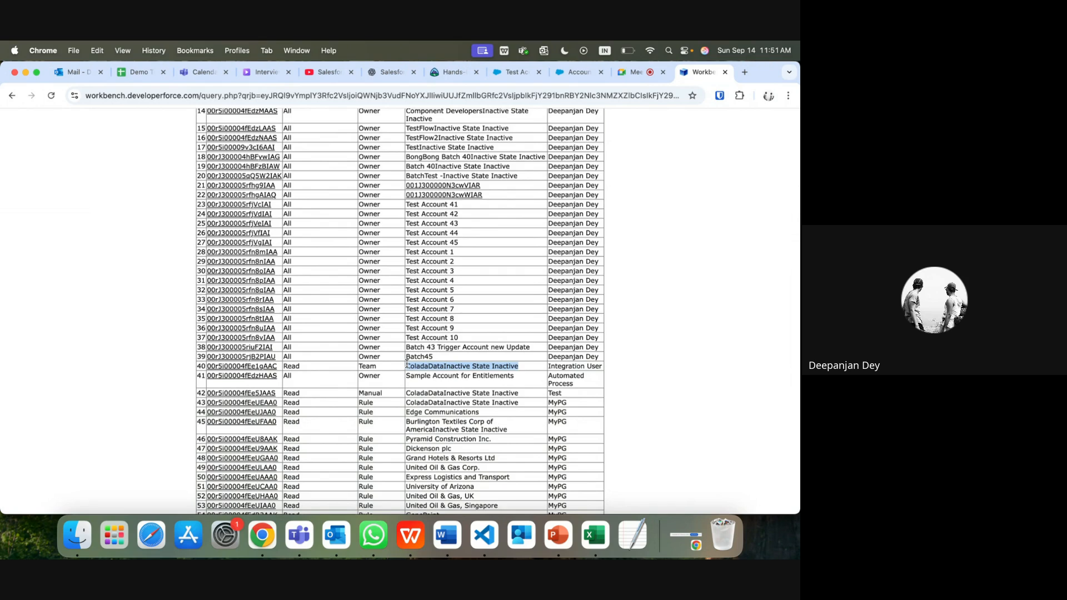
scroll(479, 347, "up", 5)
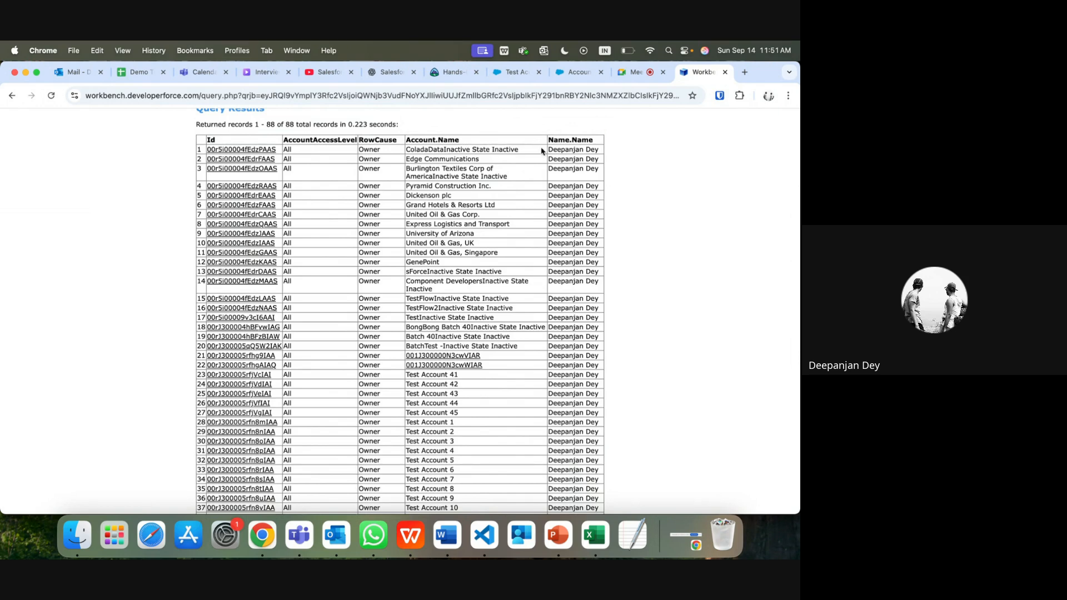
scroll(544, 151, "down", 5)
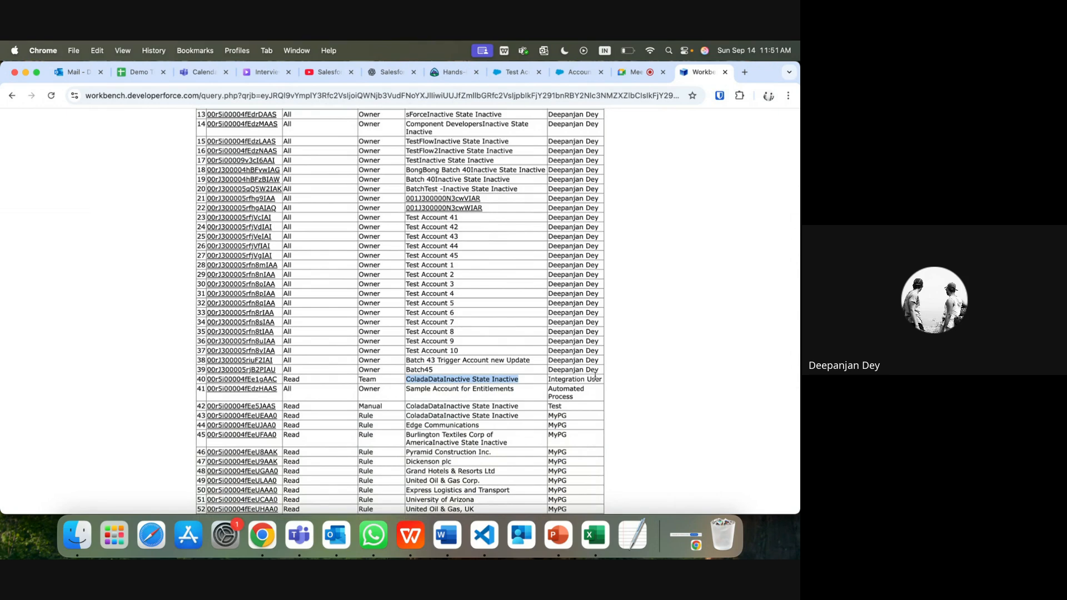
left_click(374, 381)
left_click_drag(374, 380, 361, 381)
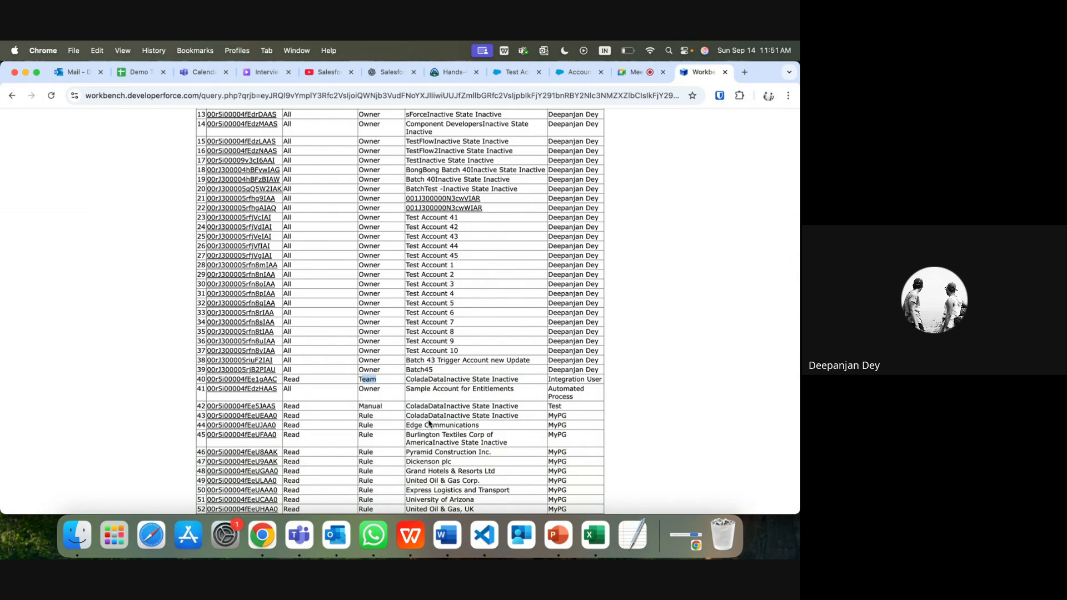
left_click_drag(419, 416, 424, 489)
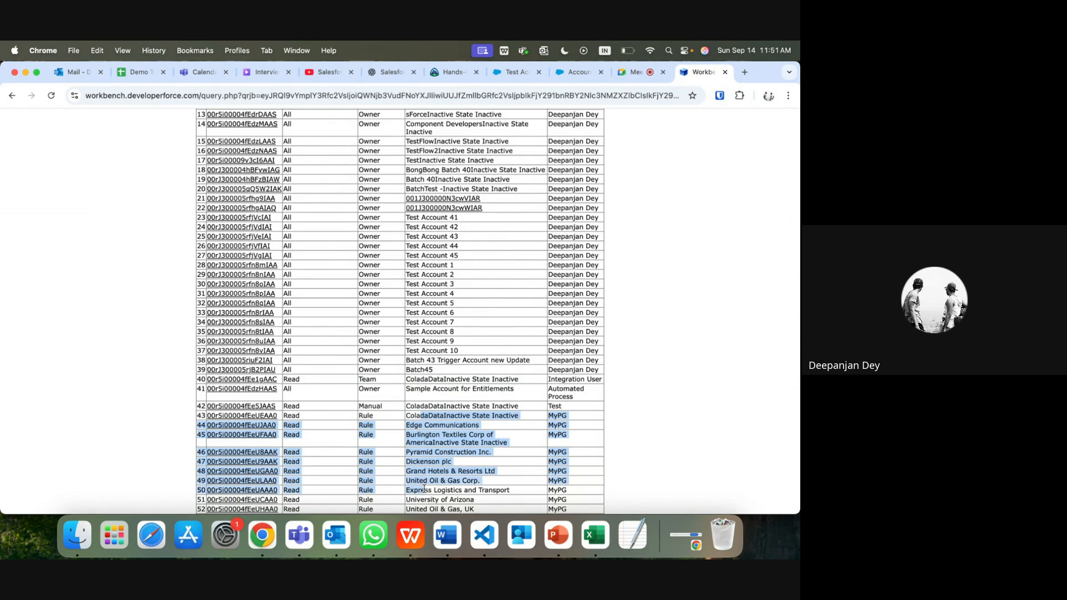
scroll(466, 472, "down", 3)
scroll(466, 472, "down", 2)
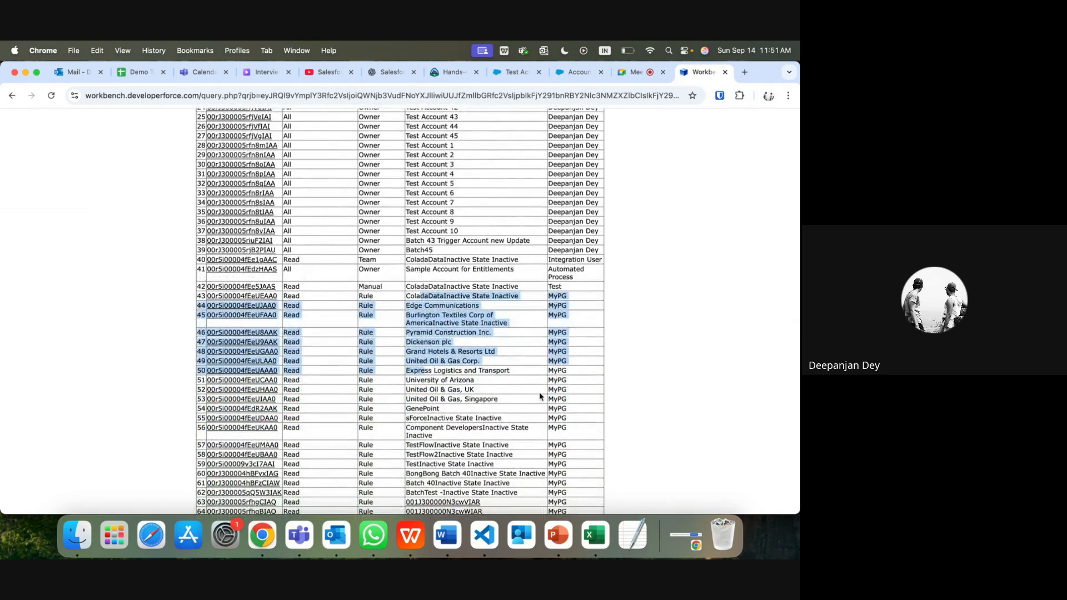
double_click(557, 371)
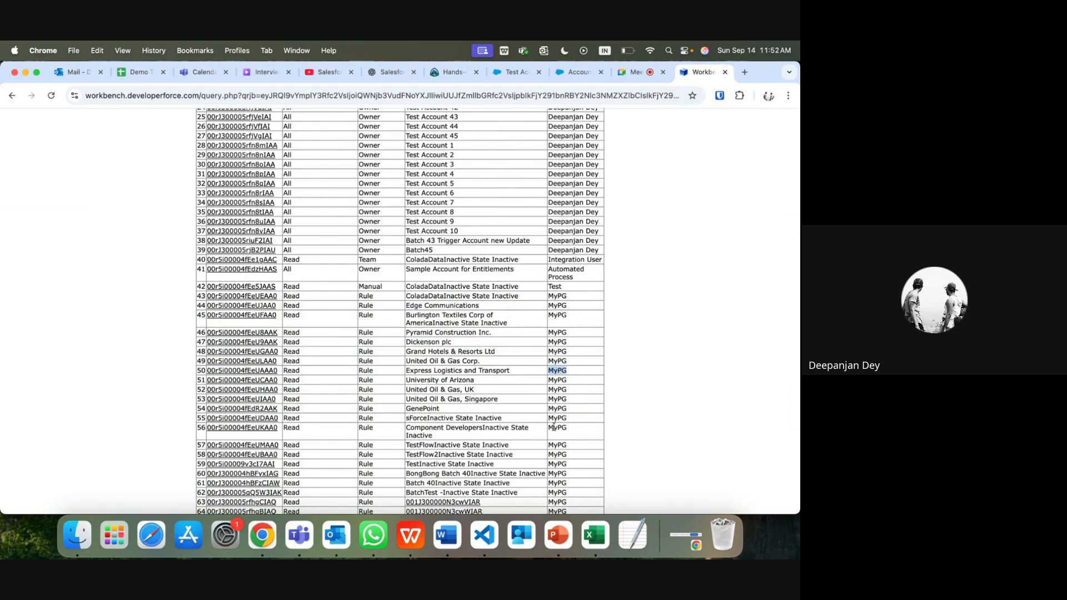
scroll(554, 427, "down", 6)
scroll(554, 427, "down", 5)
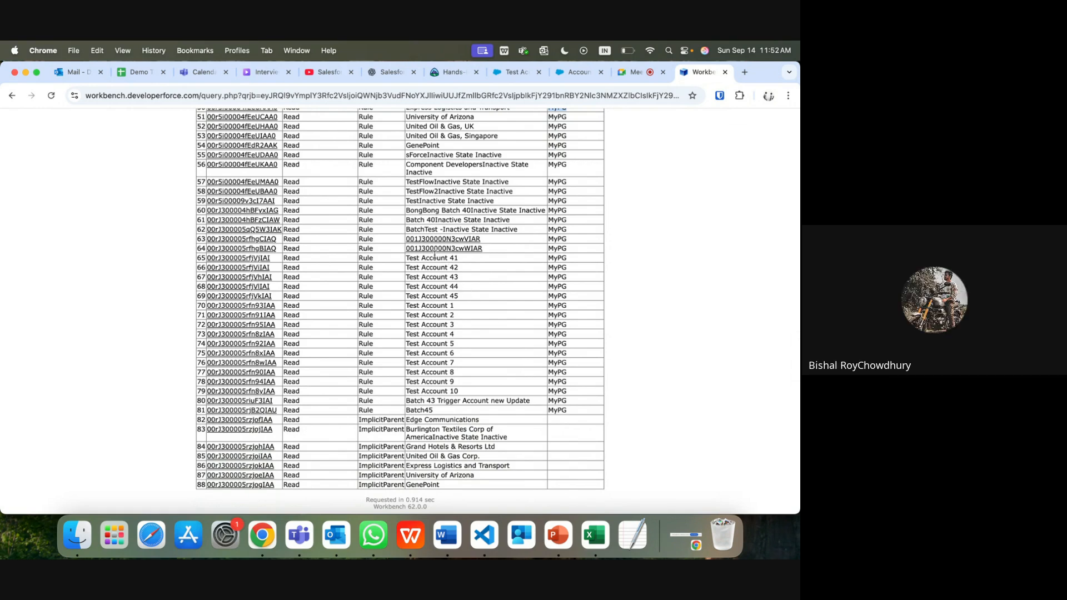
scroll(134, 264, "up", 15)
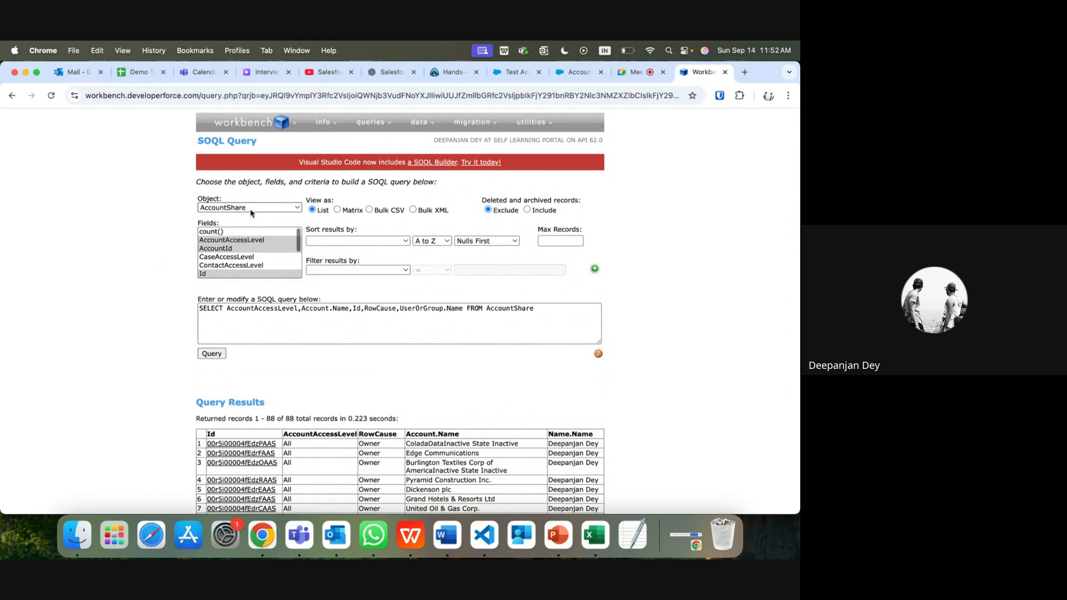
Step: Expand the SOQL Query Object dropdown and scroll through the queryable objects
left_click(256, 209)
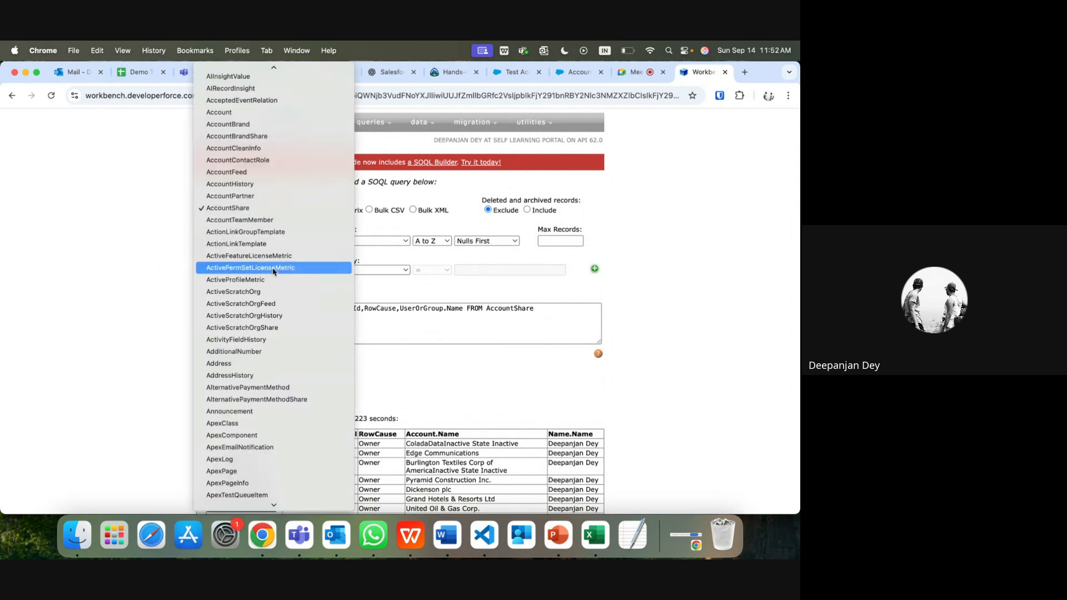
scroll(273, 271, "down", 20)
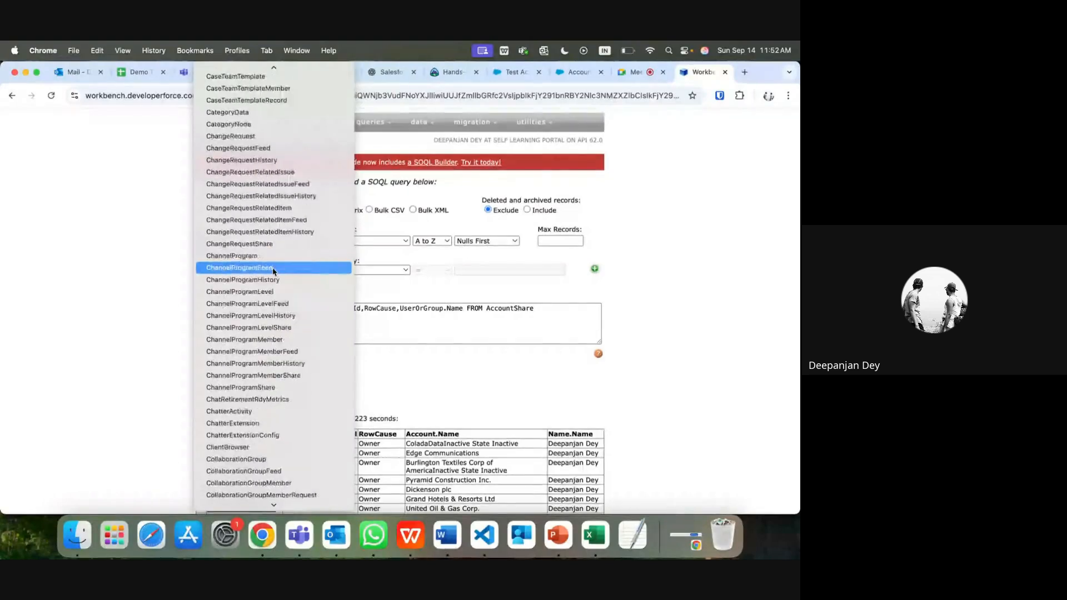
scroll(273, 271, "down", 10)
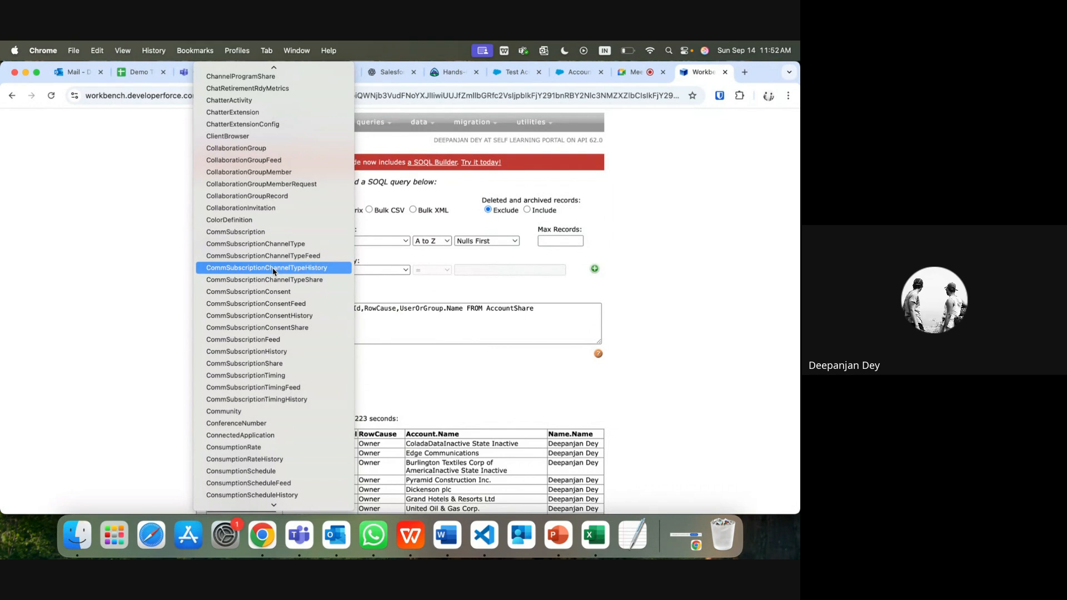
scroll(289, 375, "down", 20)
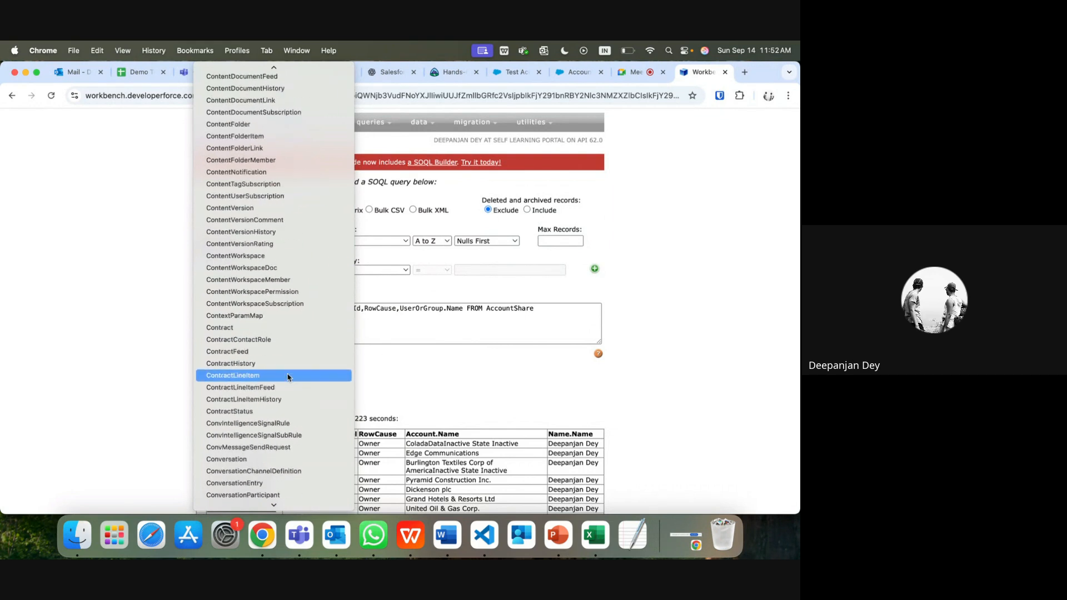
scroll(289, 377, "down", 3)
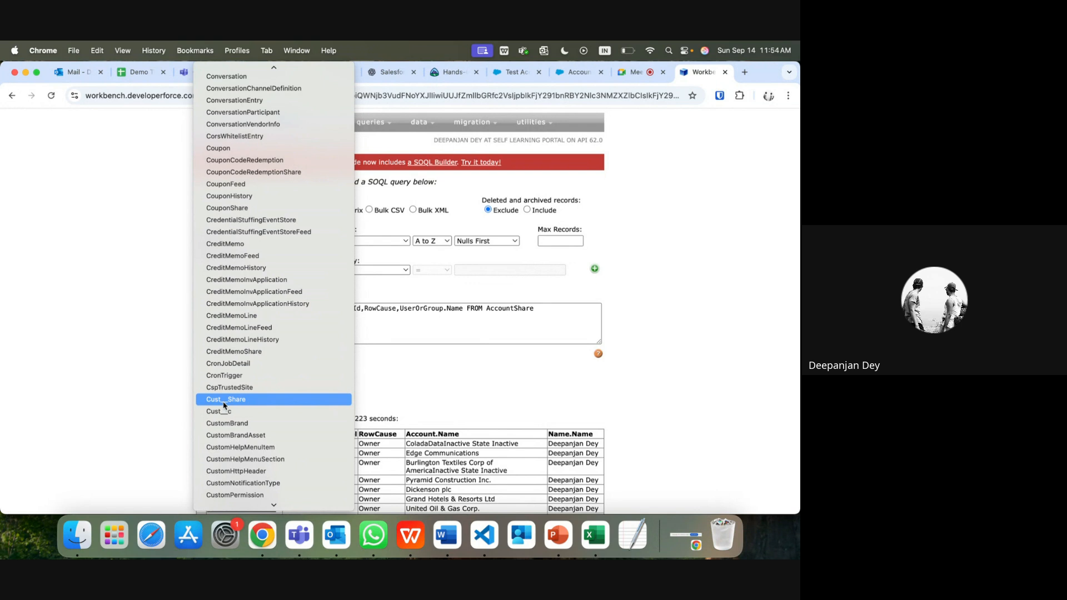
Step: Close the object list keeping AccountShare, then move to the Account Fields & Relationships tab
left_click(579, 314)
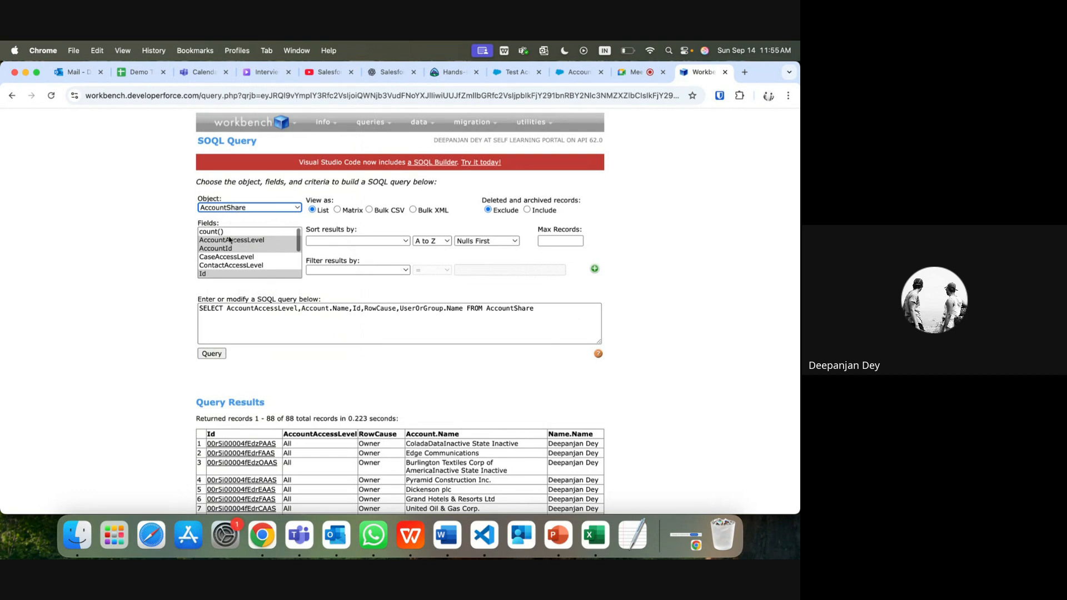
scroll(257, 483, "down", 10)
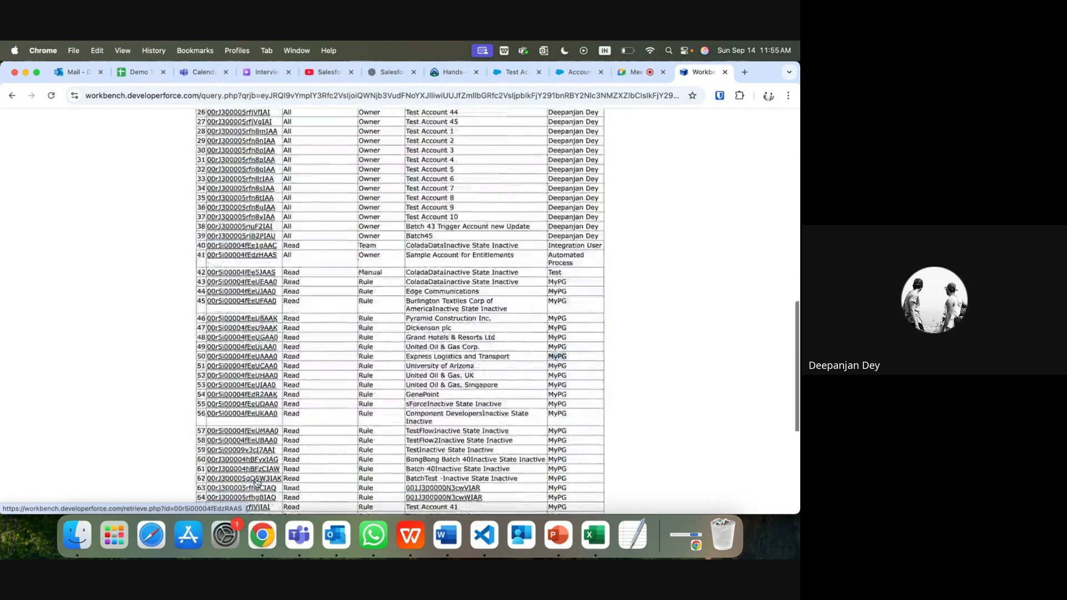
scroll(257, 482, "down", 5)
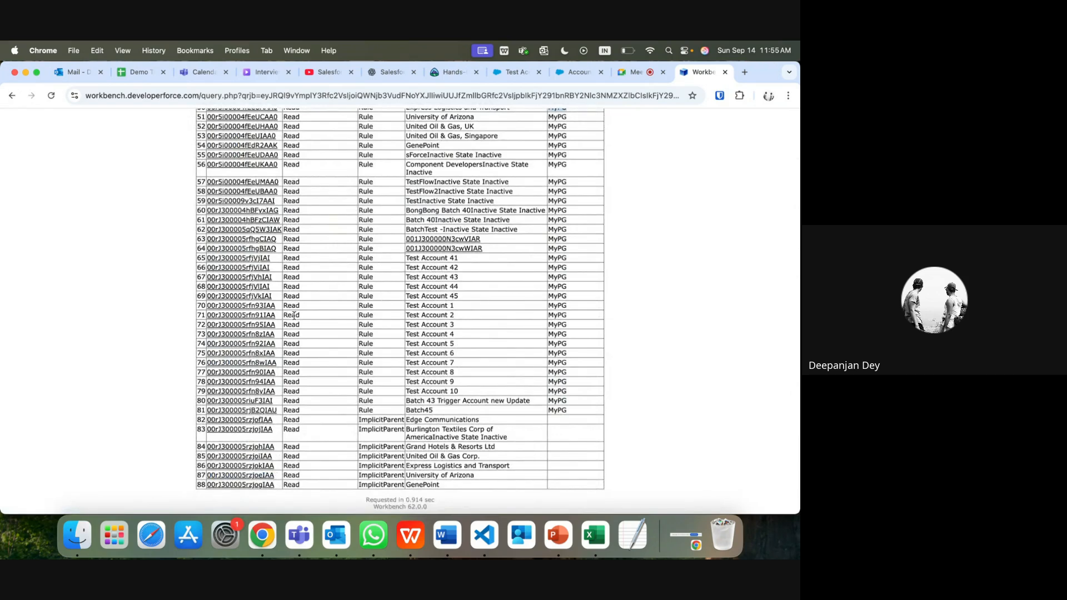
scroll(294, 314, "up", 15)
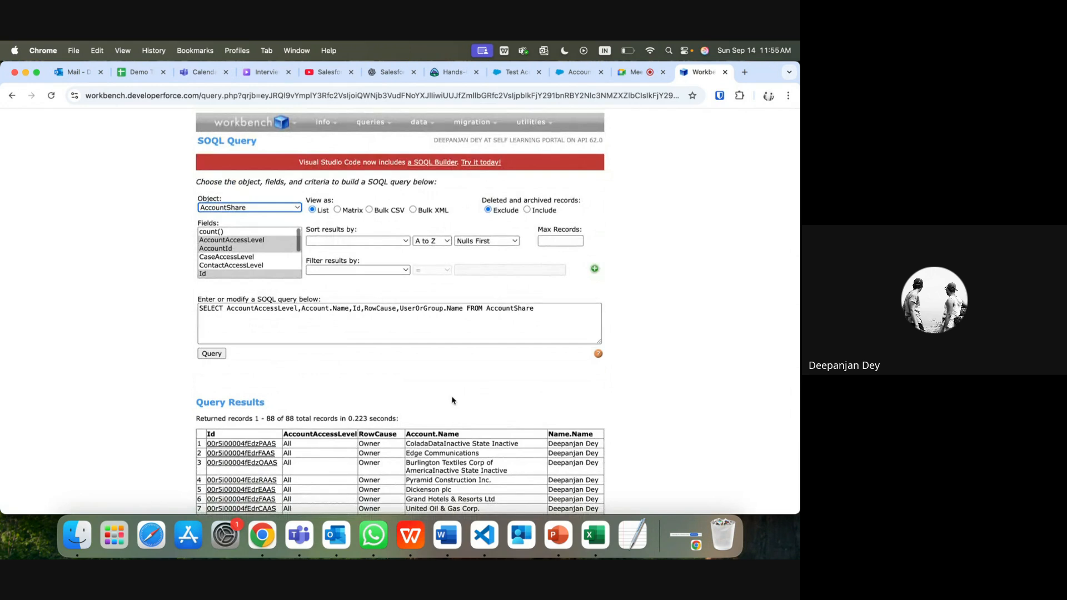
scroll(455, 434, "down", 2)
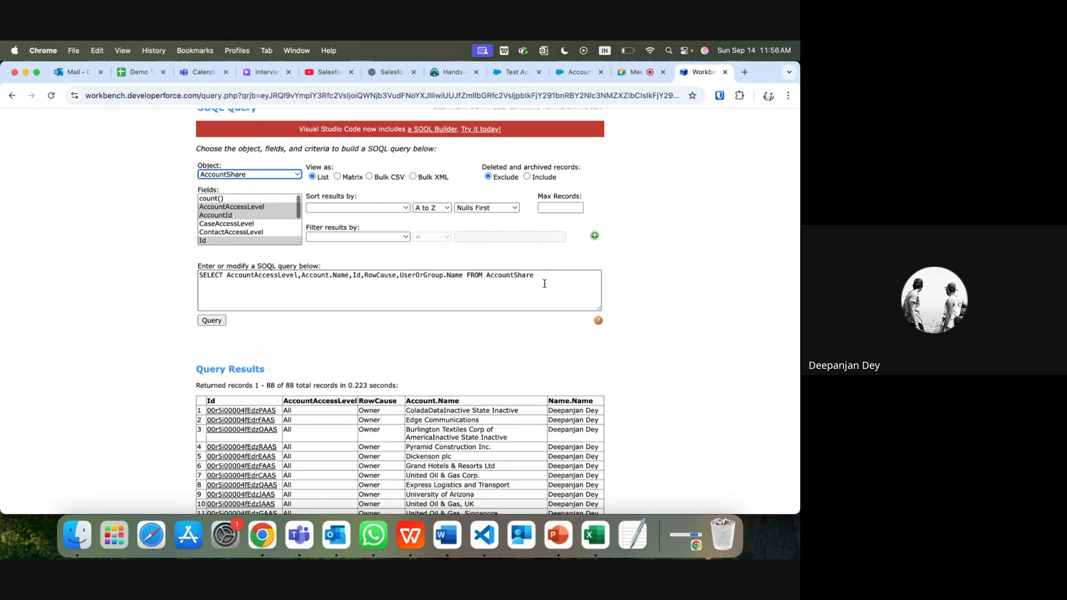
left_click(512, 72)
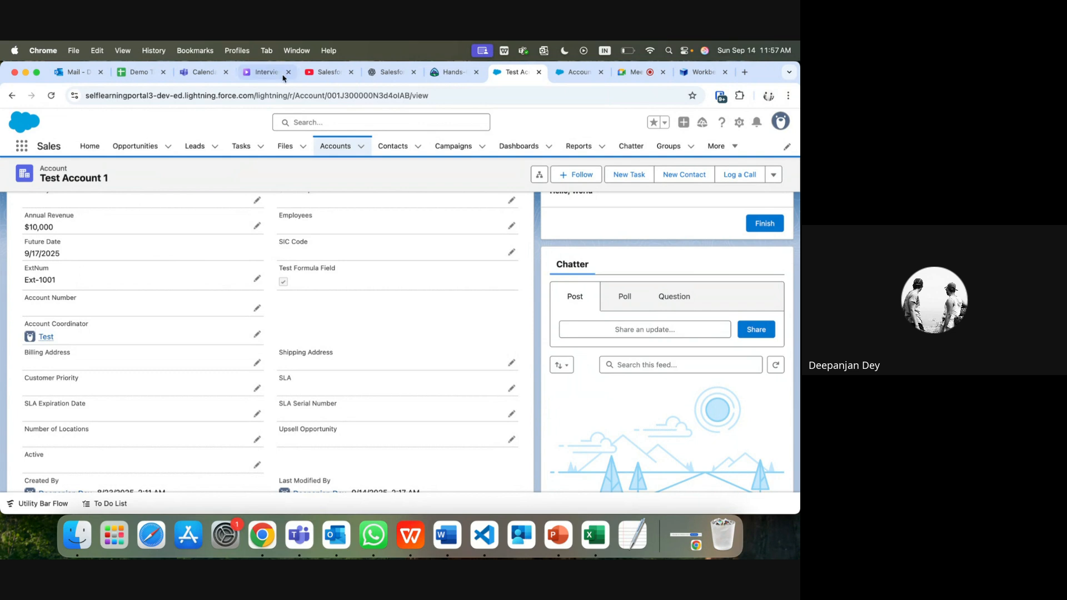
left_click(578, 75)
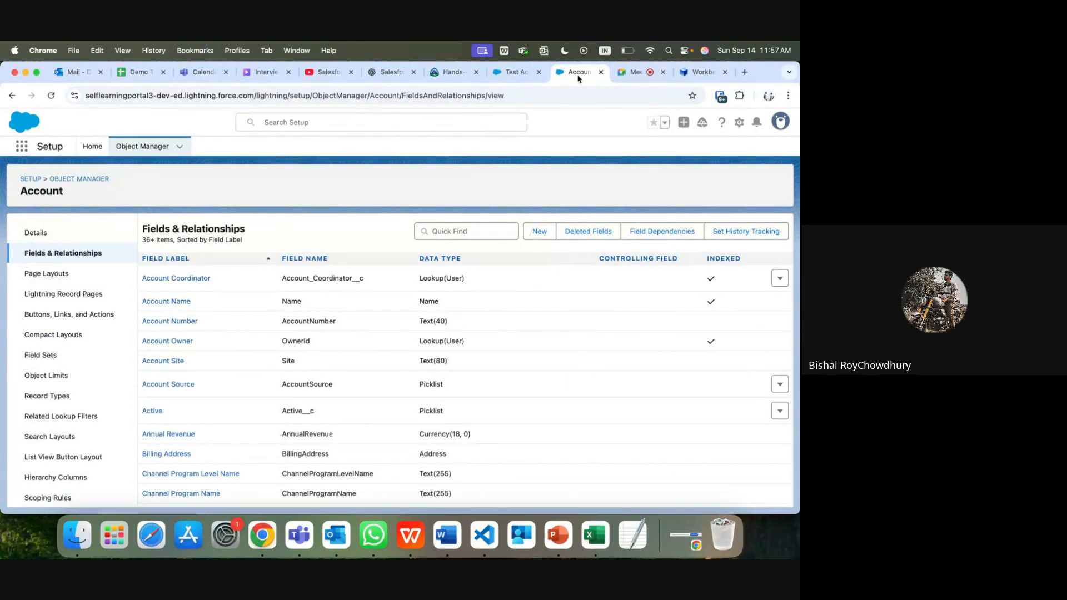
Step: From Setup Home, search Quick Find for 'flow' and open Flows
left_click(741, 122)
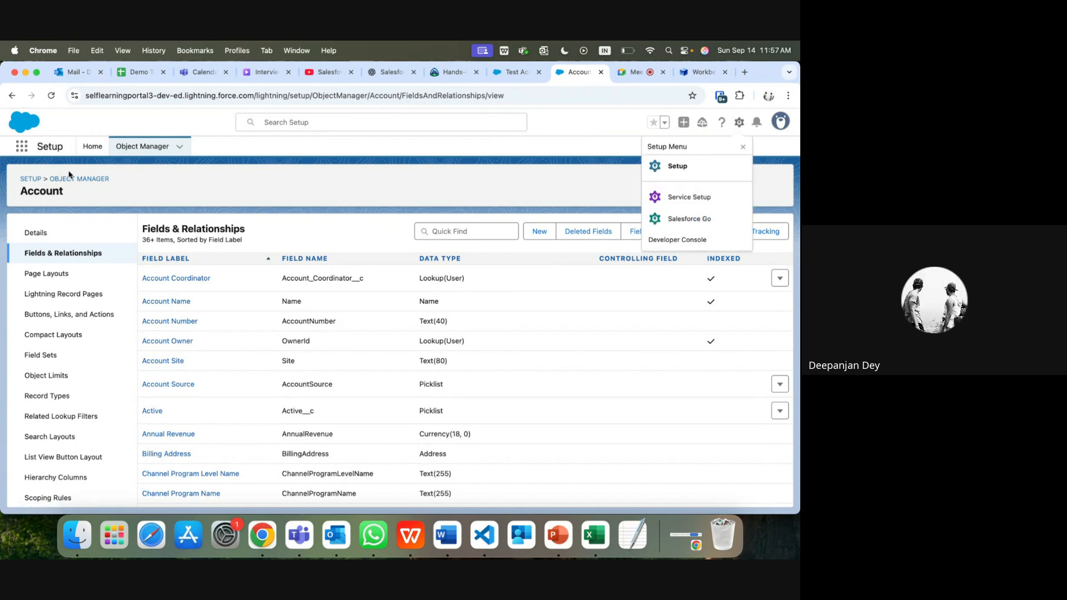
left_click(91, 148)
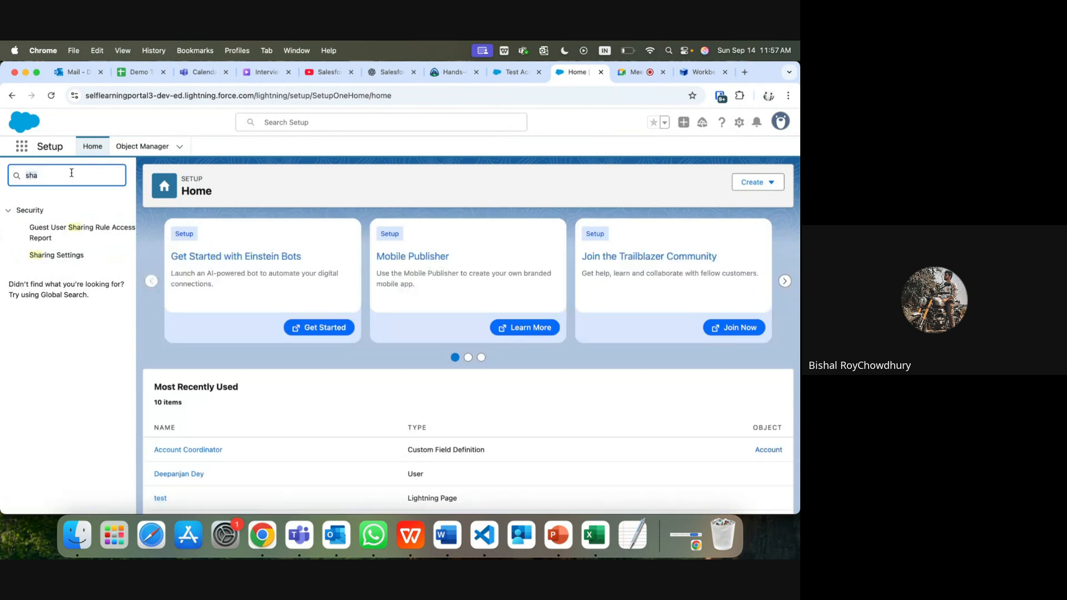
type("flow")
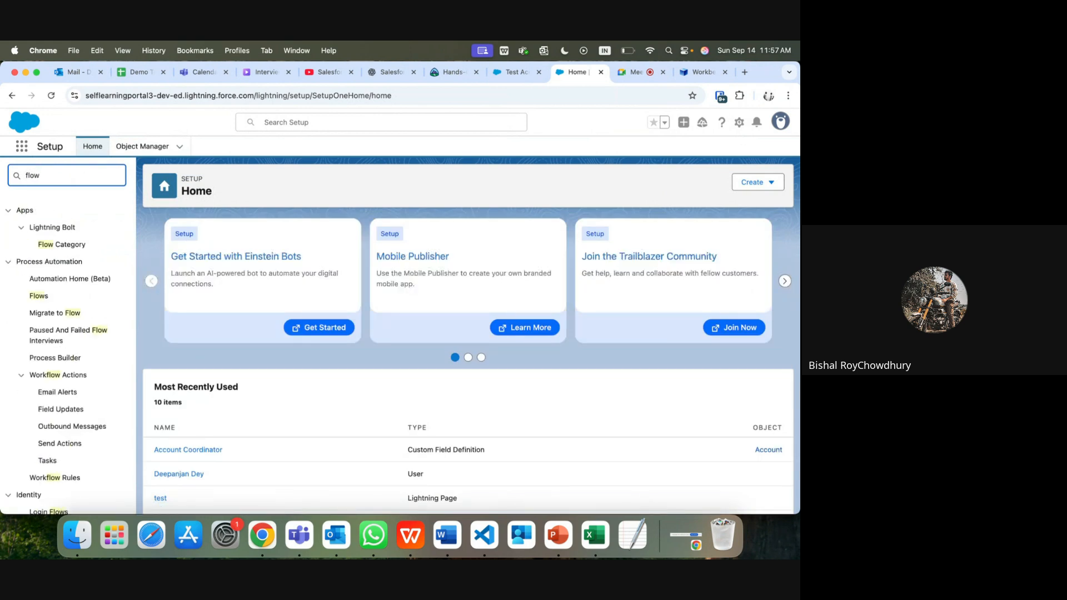
left_click(39, 297)
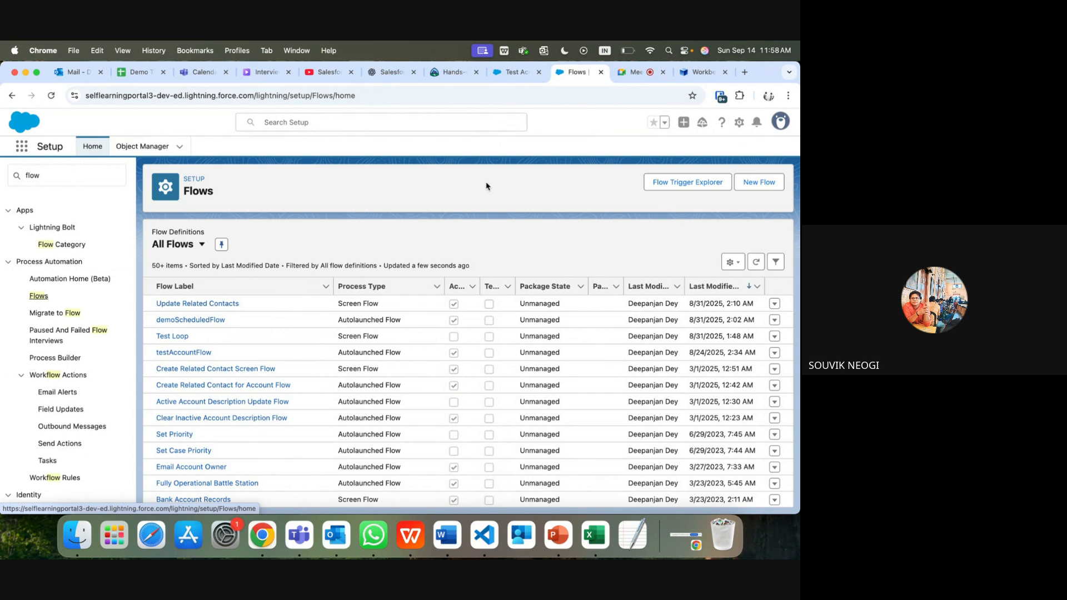
Step: Create a new Screen Flow and switch its canvas to free-form layout
left_click(761, 183)
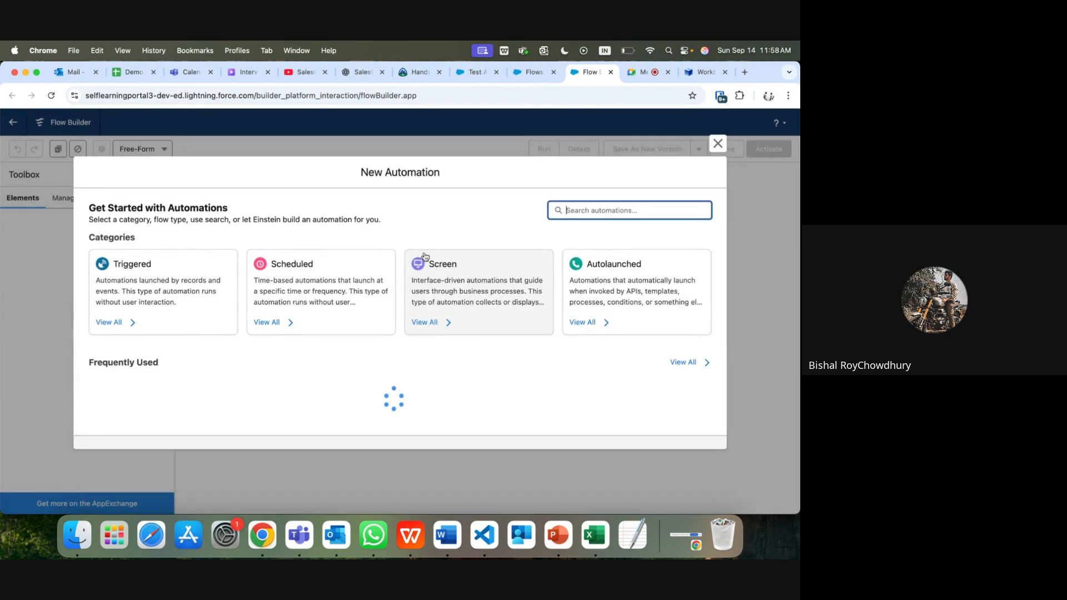
left_click(444, 280)
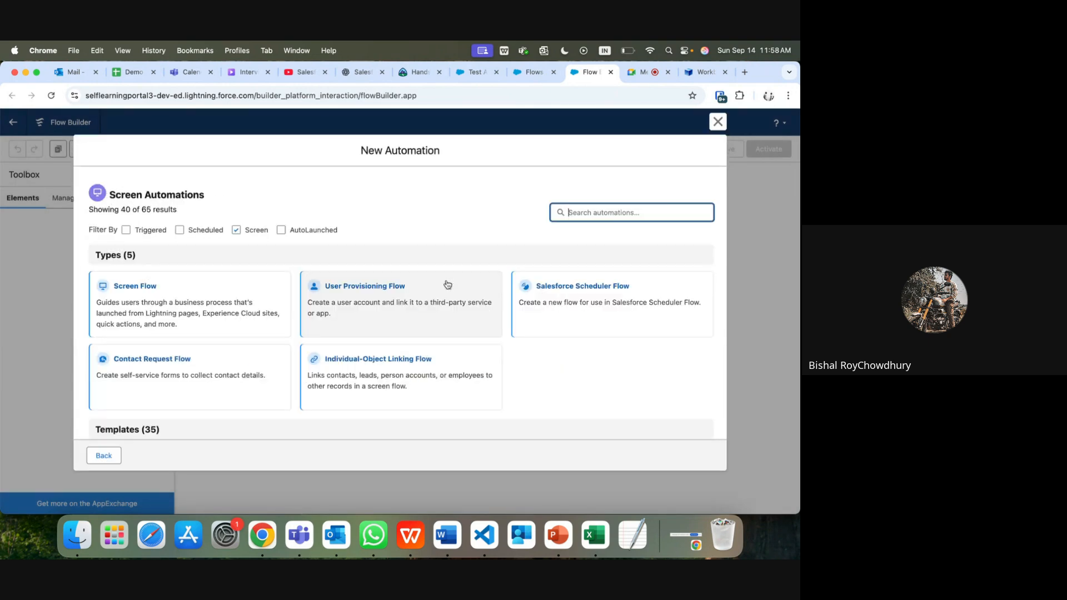
double_click(196, 310)
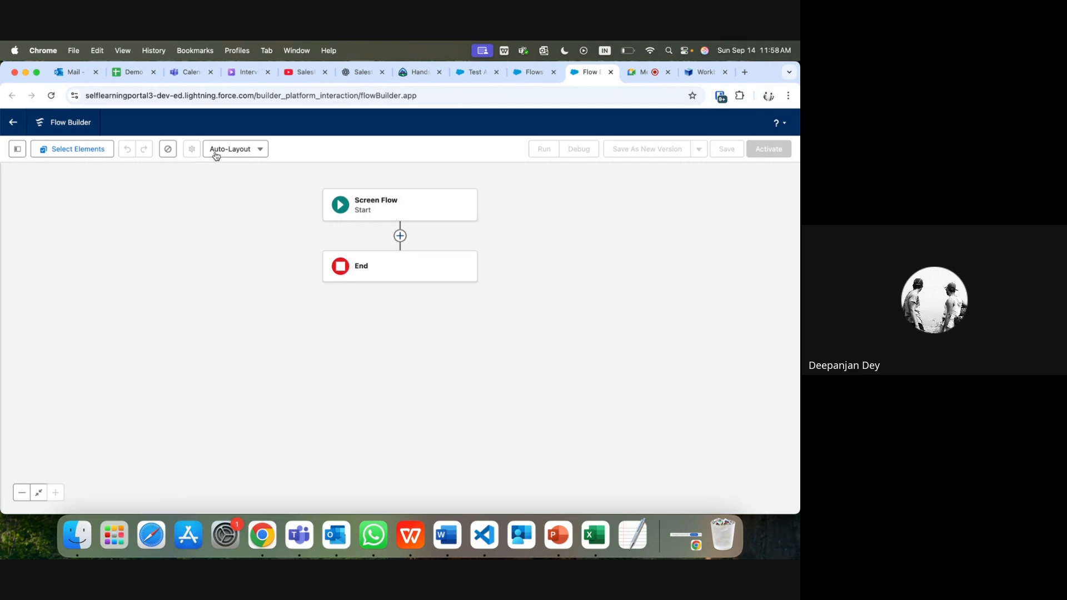
left_click(255, 149)
left_click(242, 189)
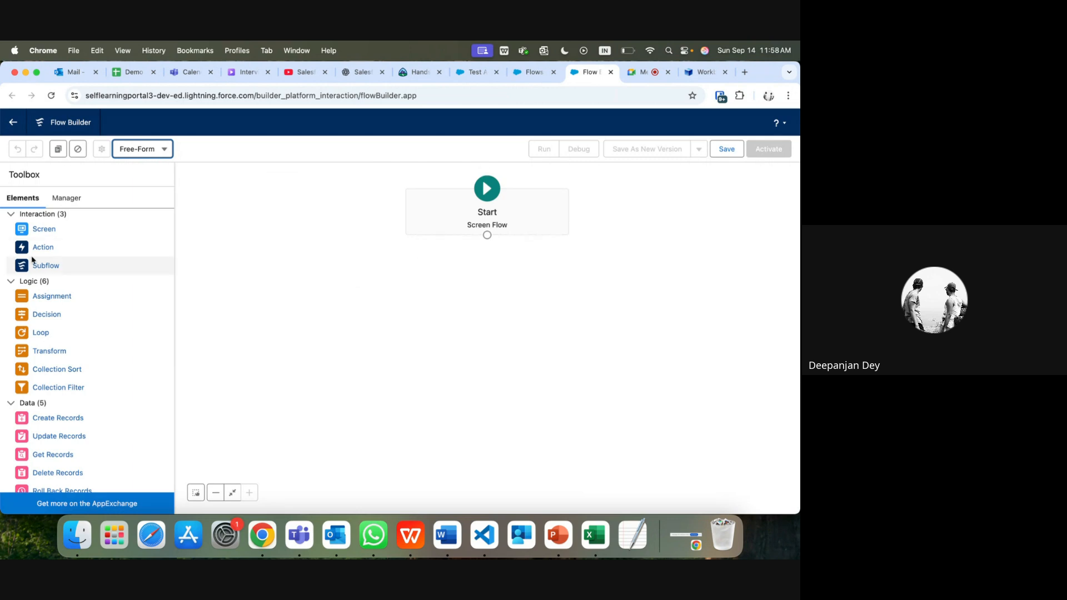
Step: Place a Screen element on the canvas labelled 'test' with auto-filled API name
left_click_drag(20, 229, 467, 284)
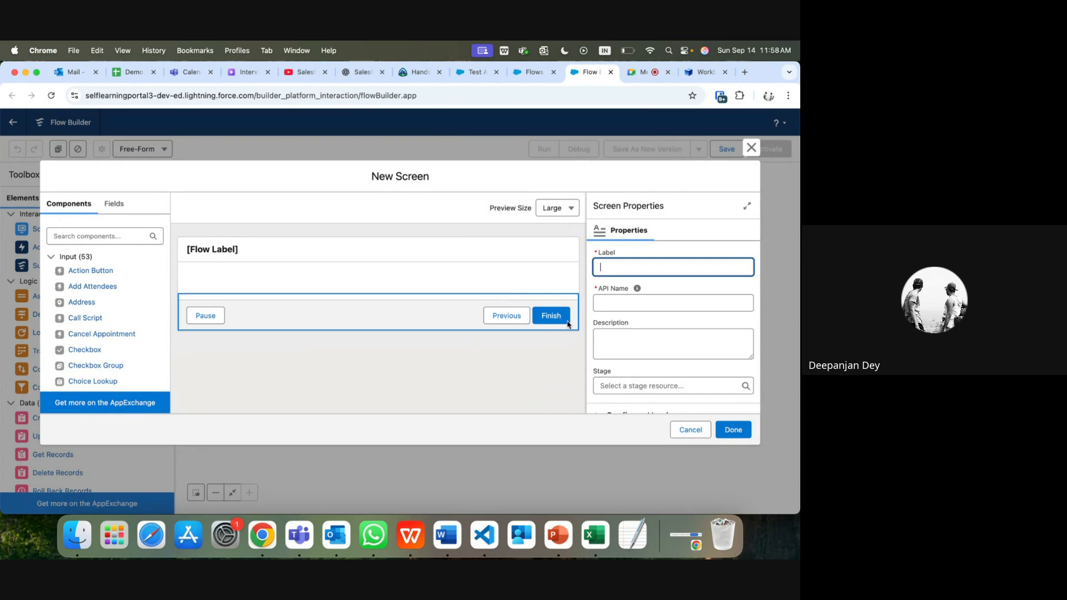
mouse_move(638, 290)
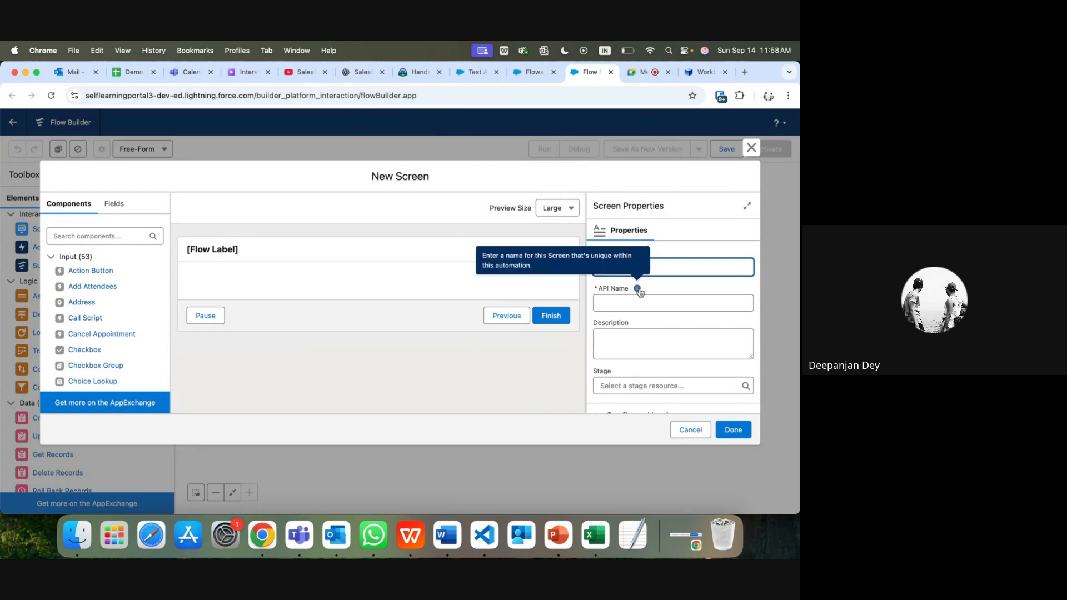
type("test")
left_click(659, 303)
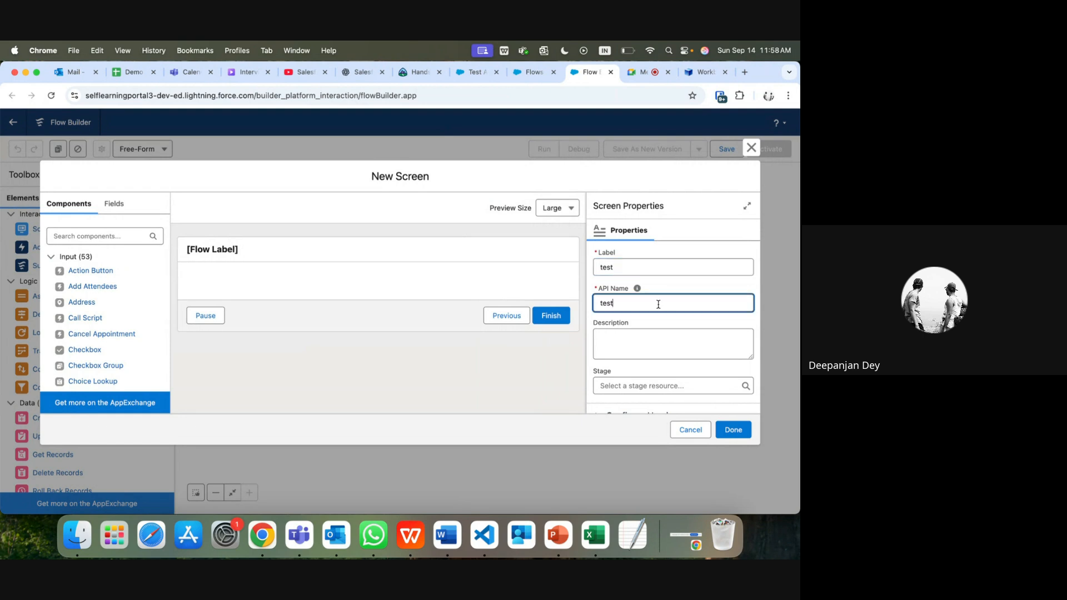
left_click(733, 430)
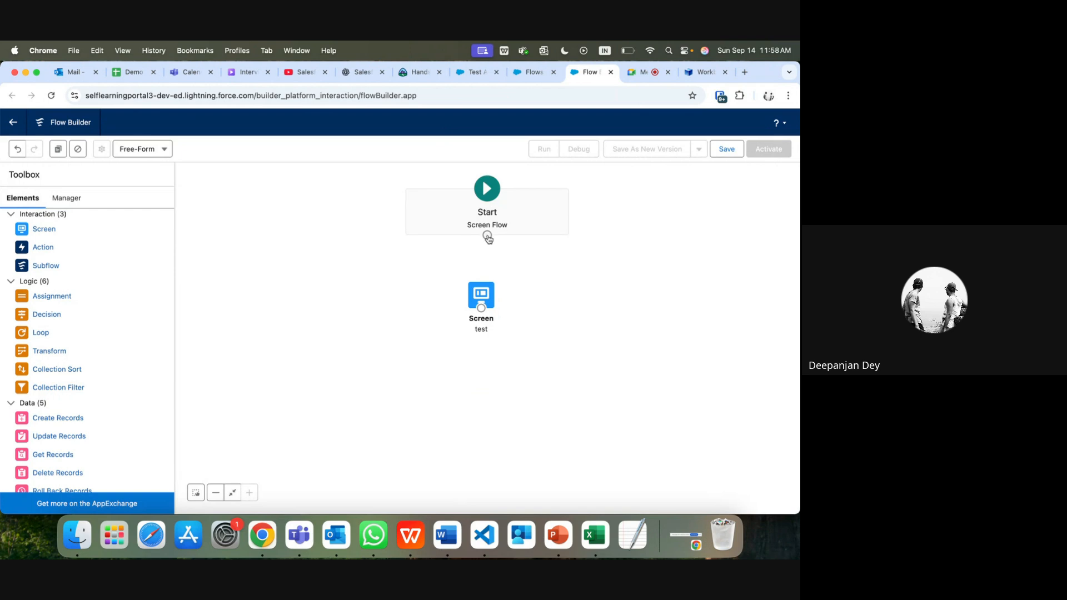
Step: Link the Start element to the test Screen, then bring up the Save dialog
left_click_drag(487, 235, 488, 299)
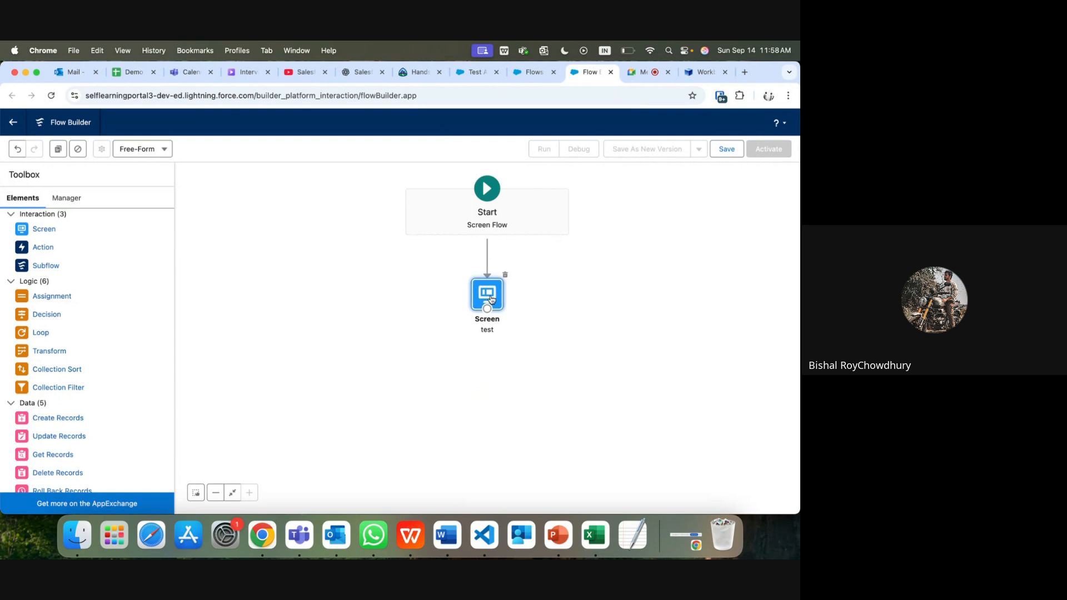
left_click(726, 149)
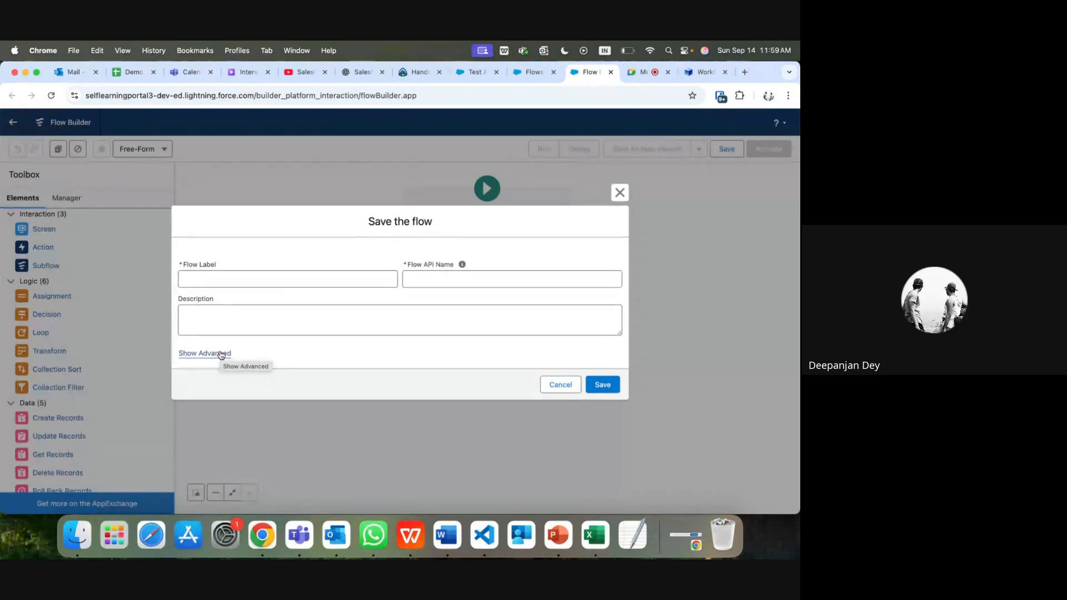
Step: Pick System Context Without Sharing—Access All Data as the flow's run context, then cancel without saving
left_click(221, 353)
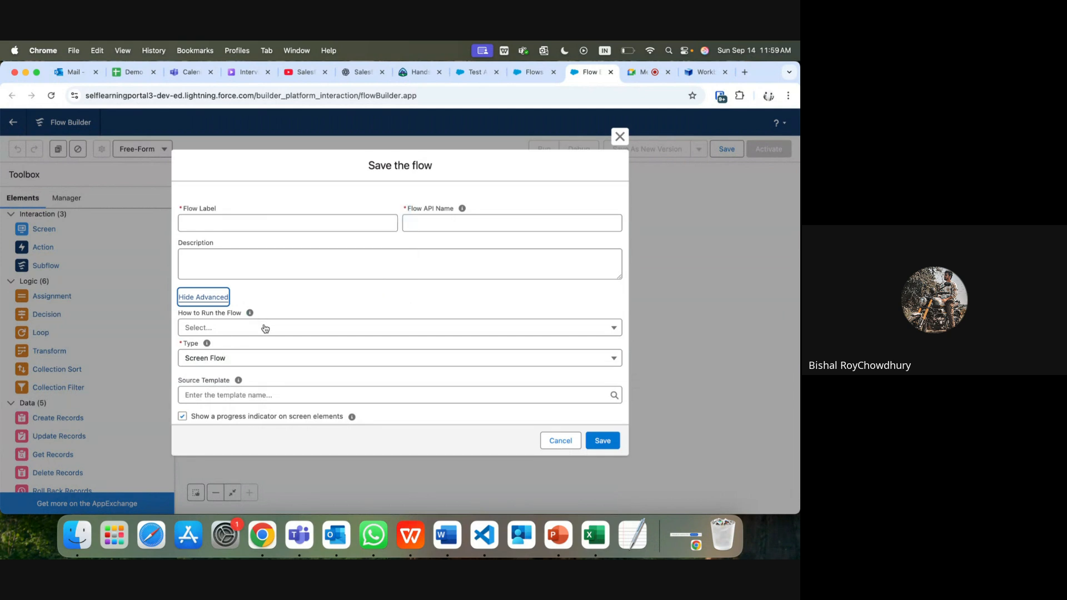
left_click(265, 328)
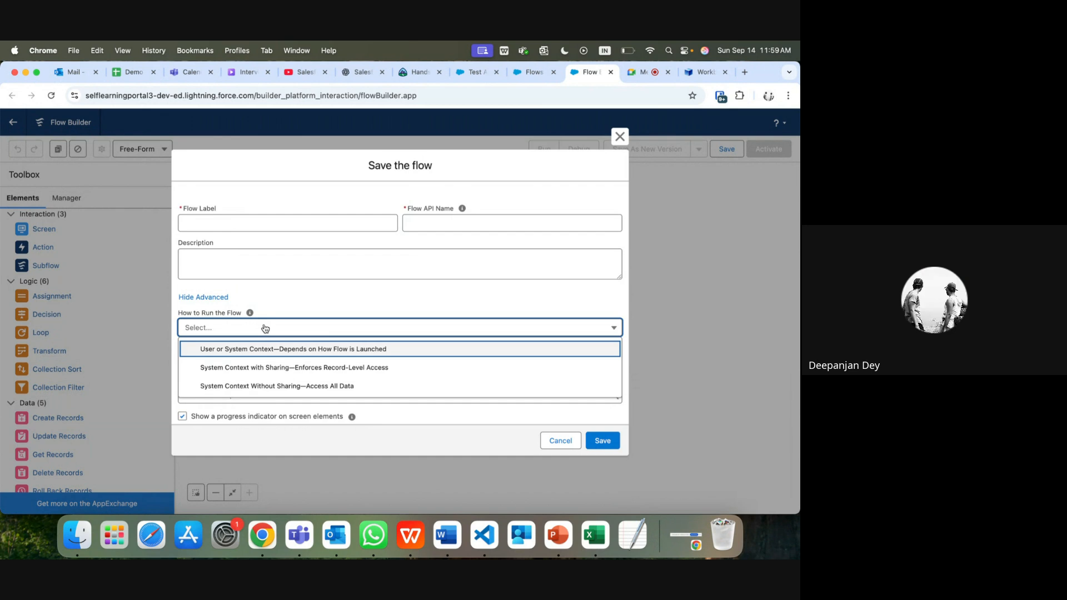
left_click(401, 296)
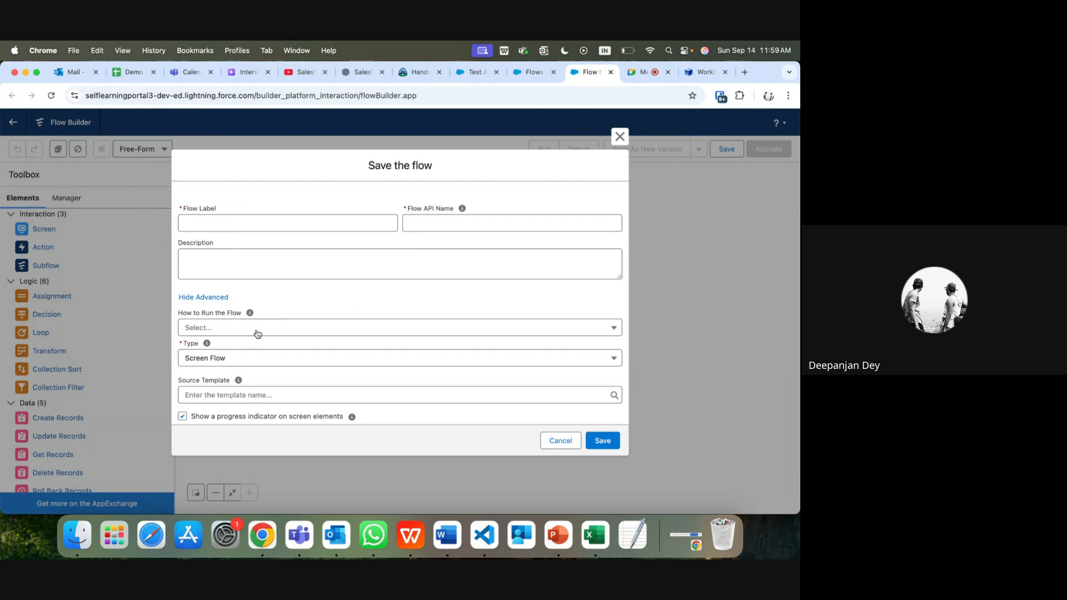
left_click(231, 331)
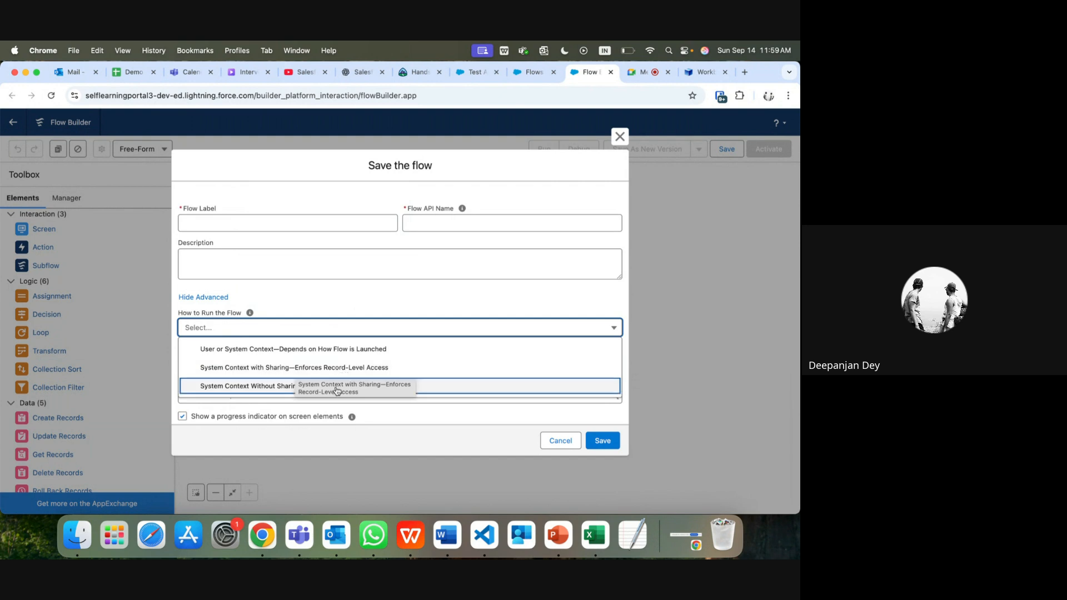
left_click(290, 389)
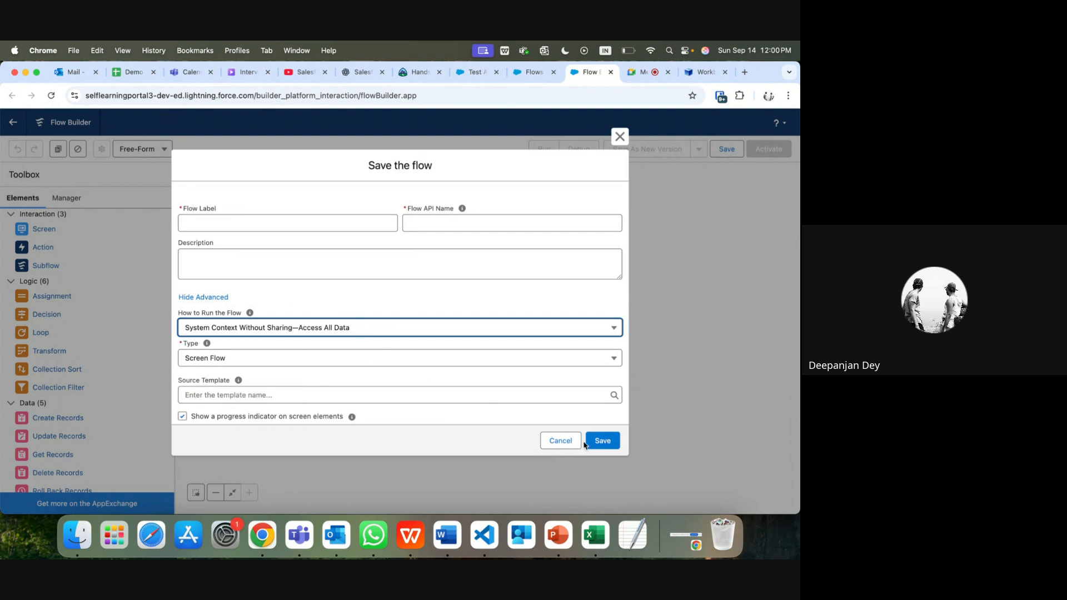
left_click(565, 445)
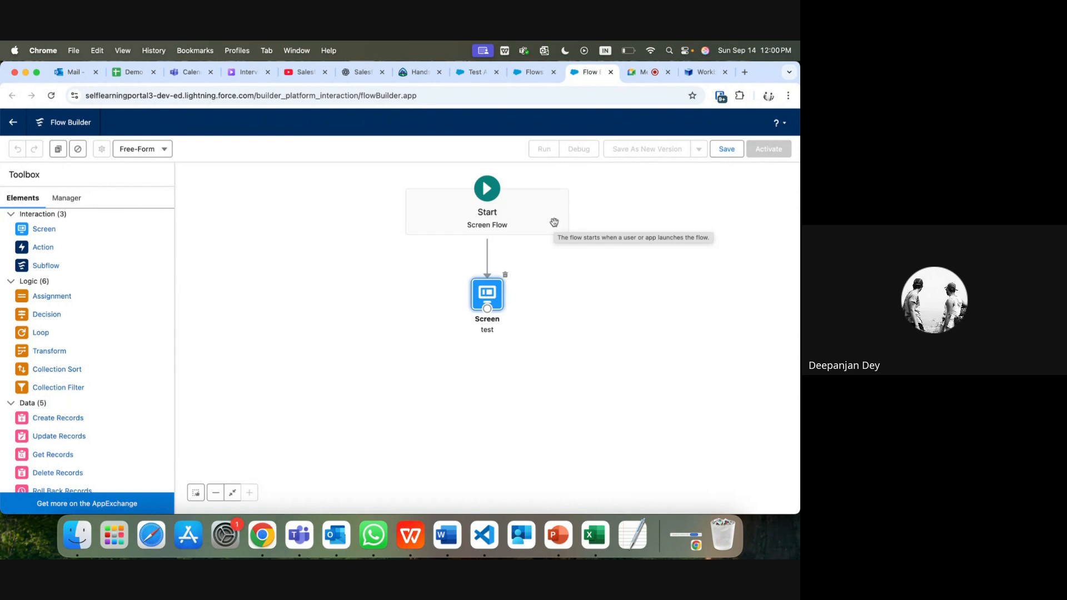
Step: Find 'profi' in Setup Quick Find and go to the Profiles page
left_click(536, 73)
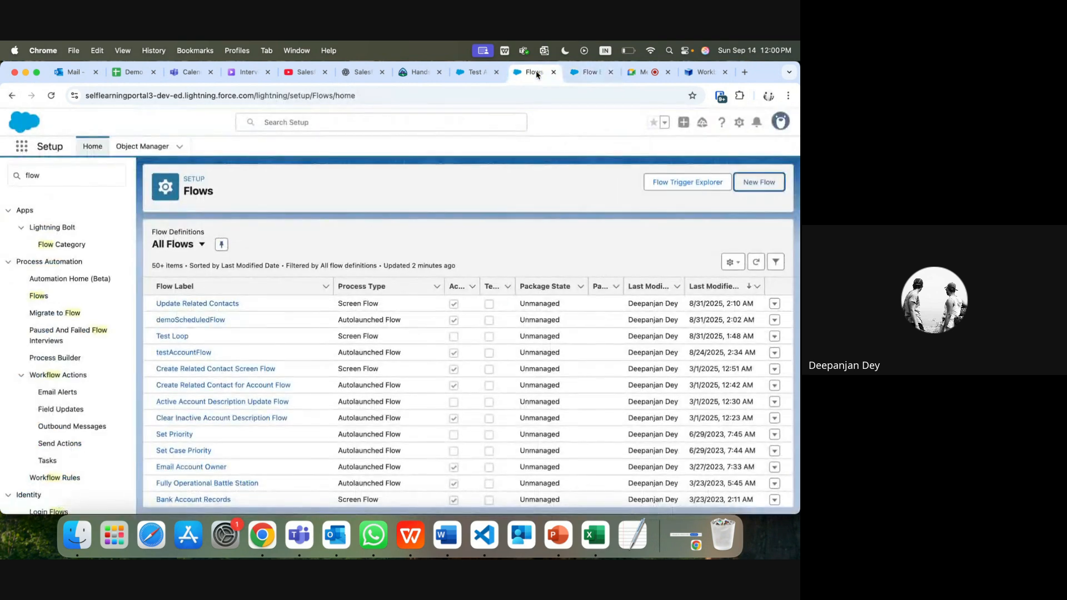
left_click(33, 181)
key("BackSpace")
key("BackSpace")
key("BackSpace")
key("BackSpace")
type("pro")
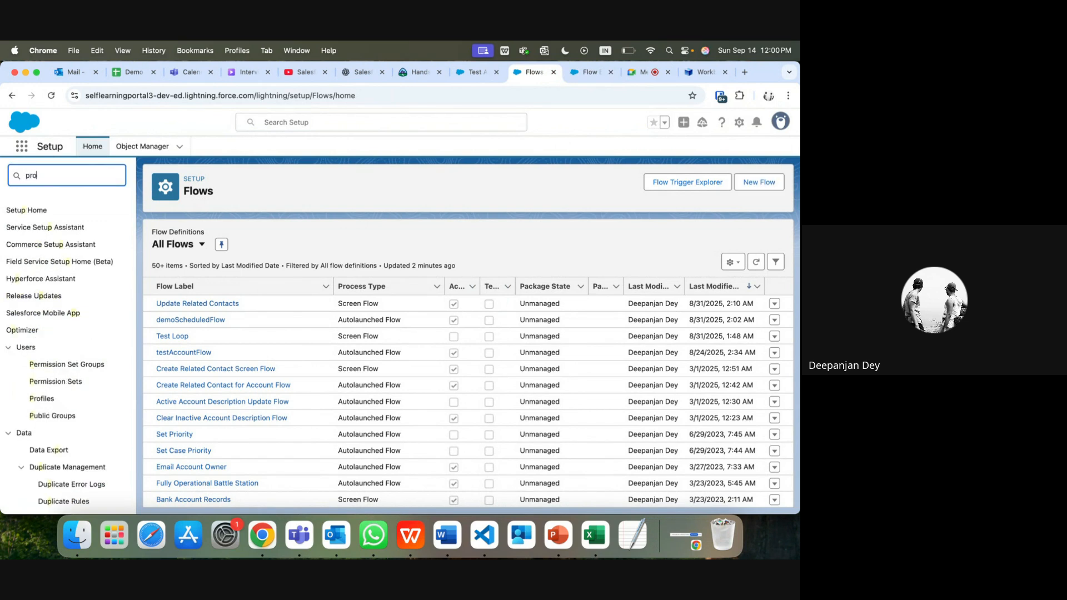
type("fi")
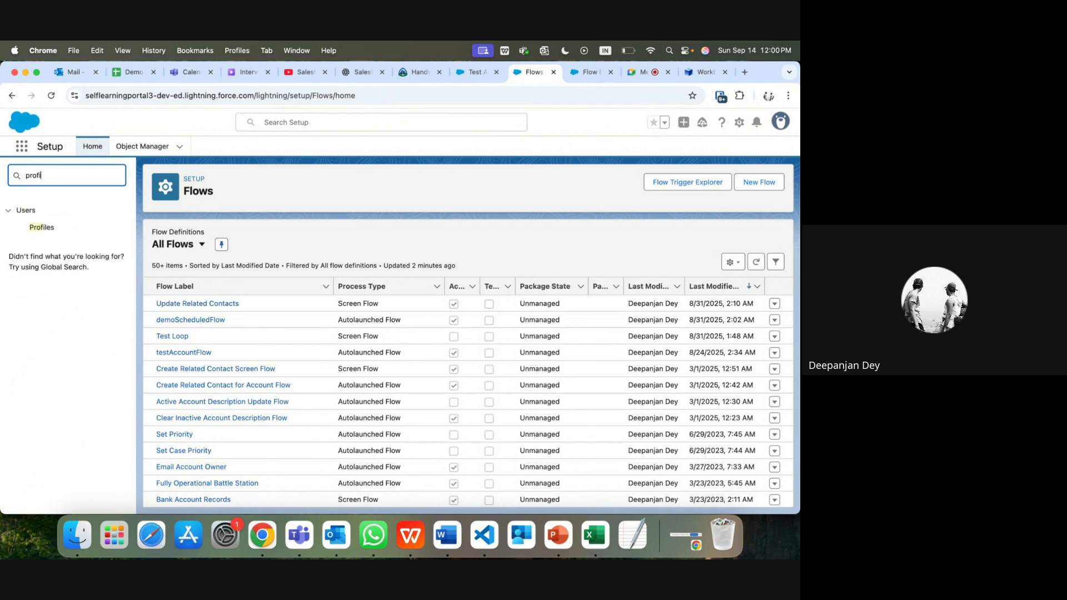
left_click(41, 228)
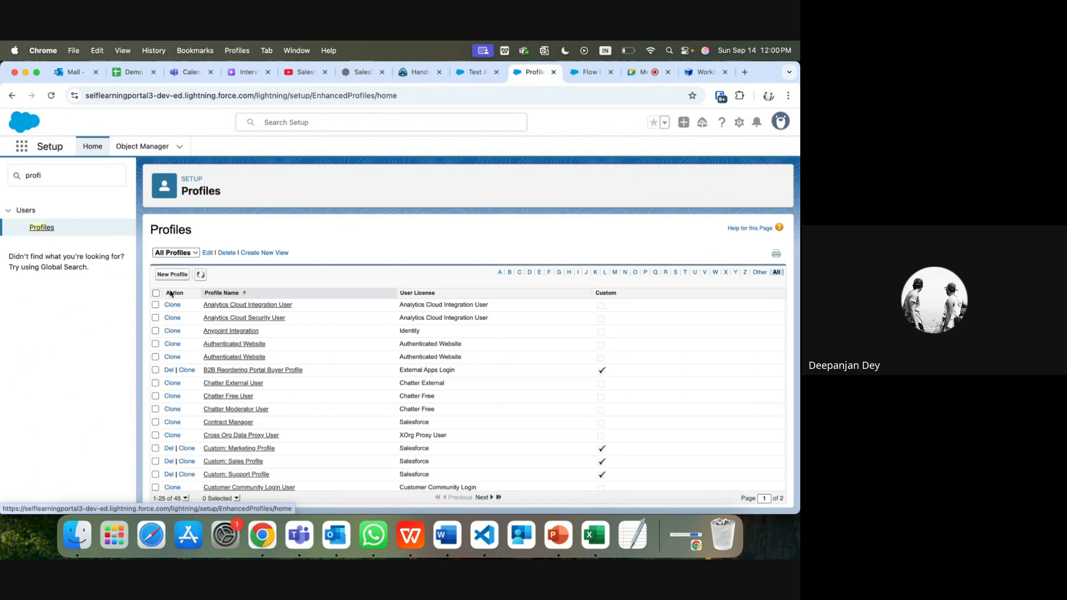
Step: Edit the System Administrator profile's Accounts object settings, filtering profiles by S
scroll(191, 436, "down", 3)
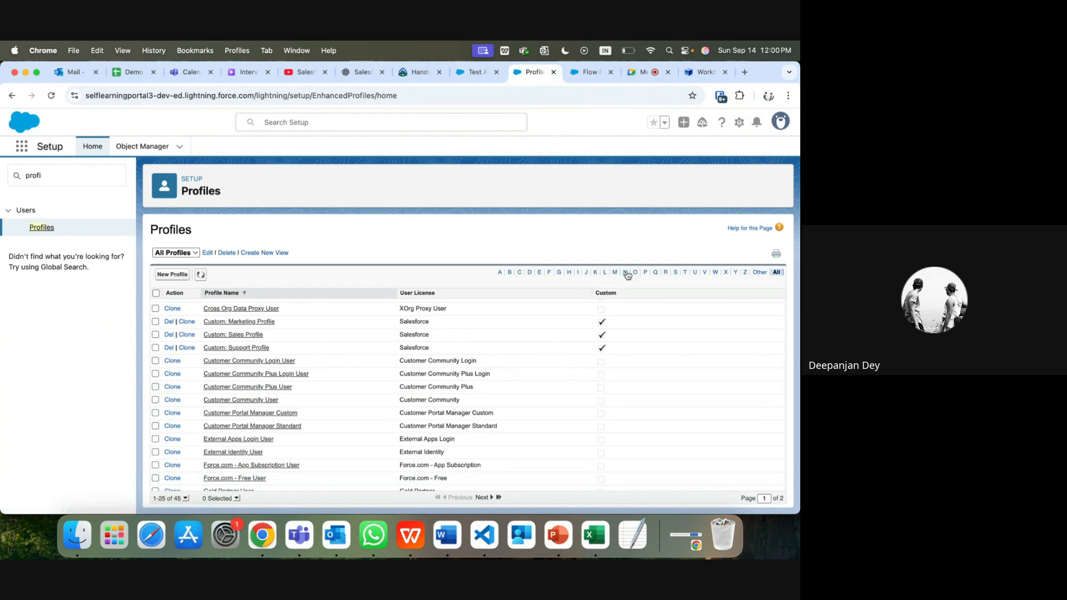
left_click(675, 273)
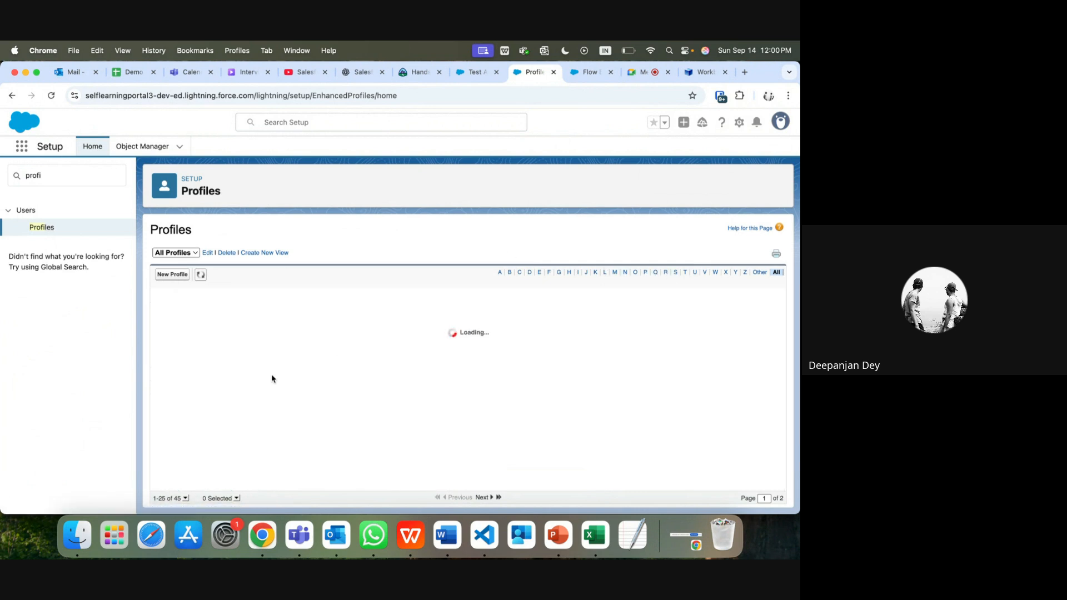
left_click(225, 370)
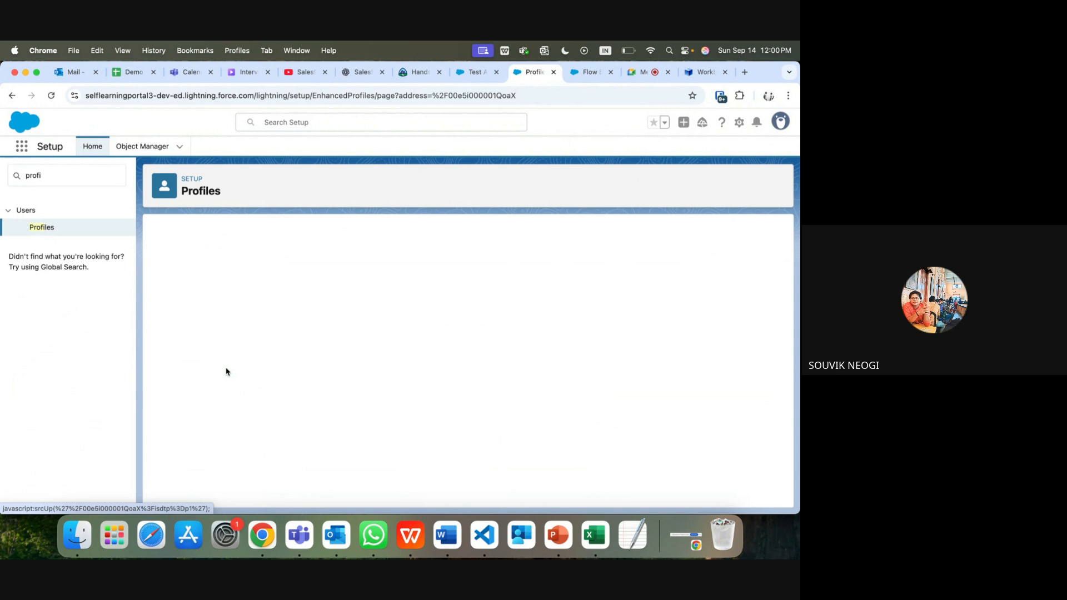
scroll(238, 387, "down", 3)
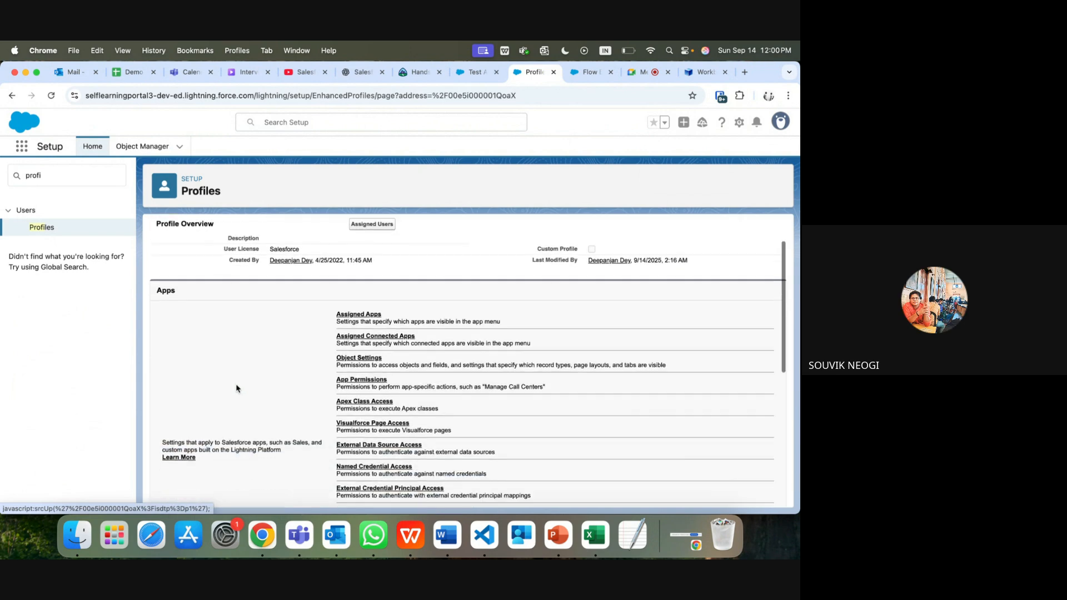
left_click(360, 307)
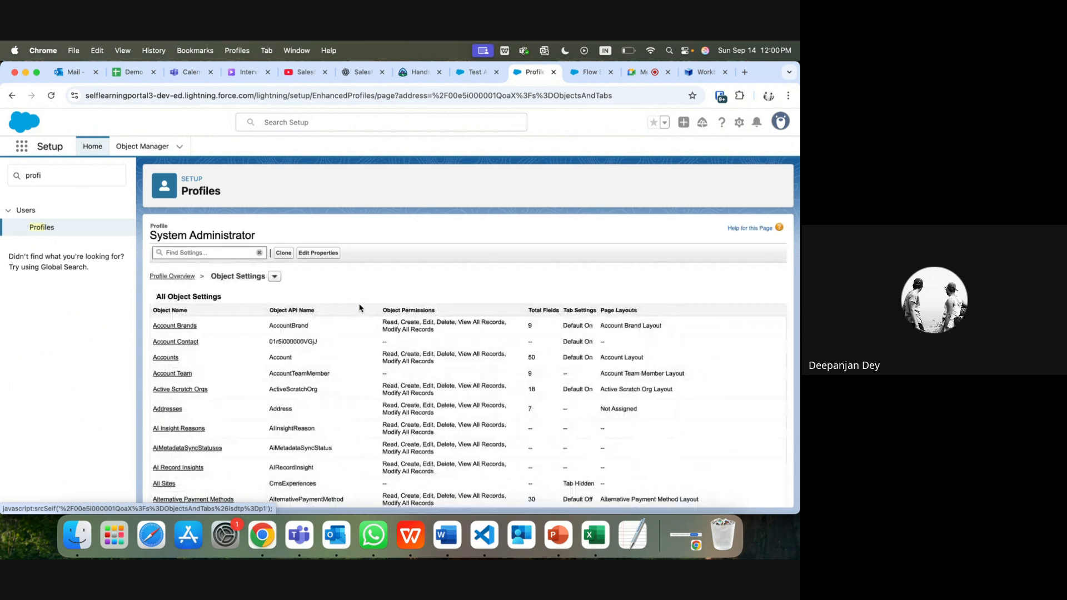
left_click(166, 358)
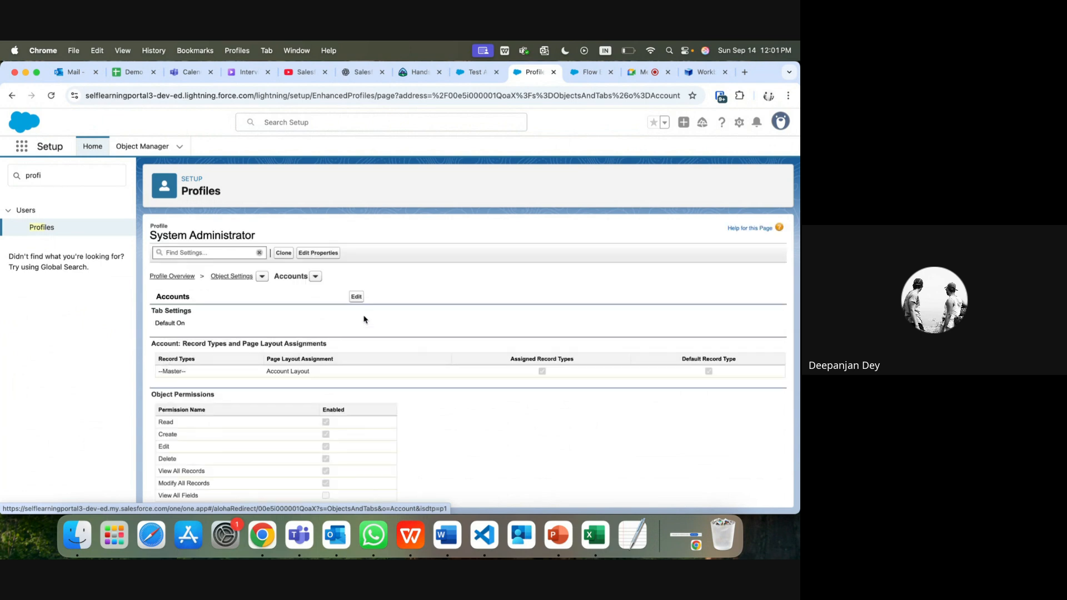
left_click(356, 297)
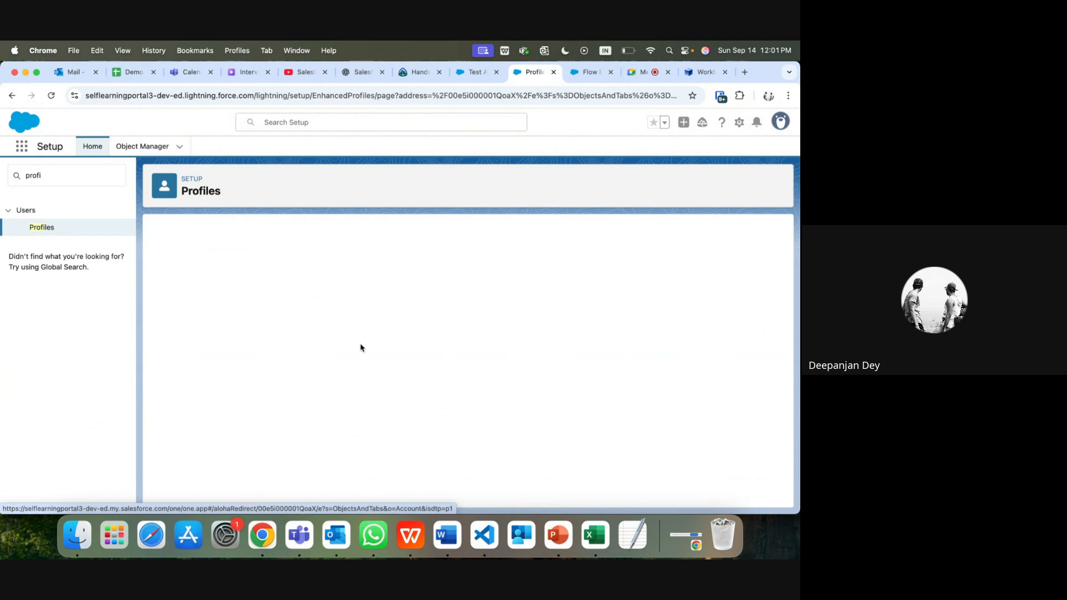
Step: Check the Account object and field permissions, then stop presenting in Google Meet
scroll(367, 389, "down", 5)
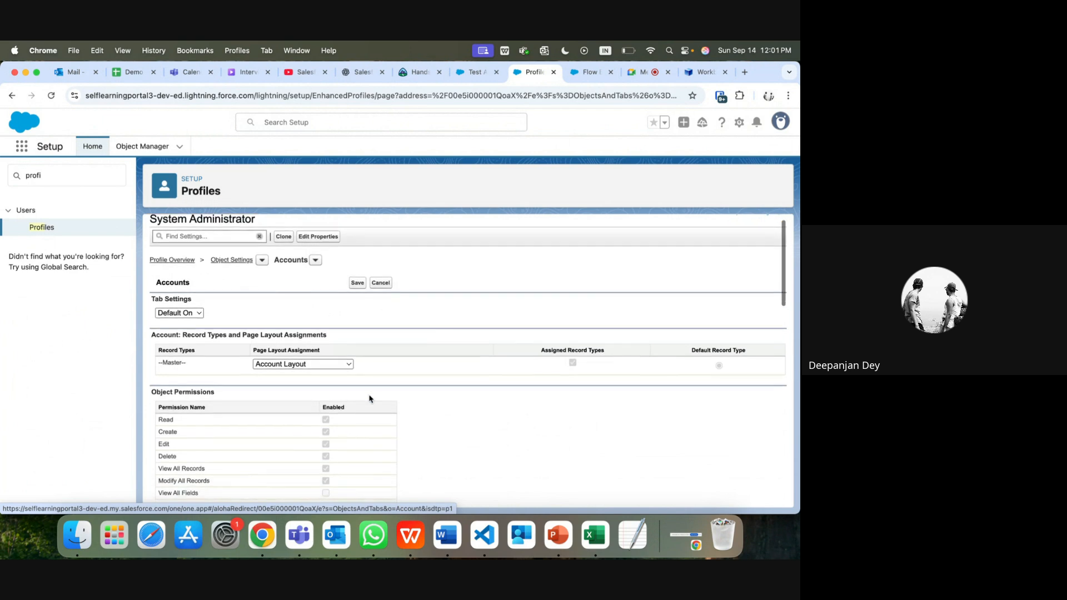
scroll(369, 399, "down", 1)
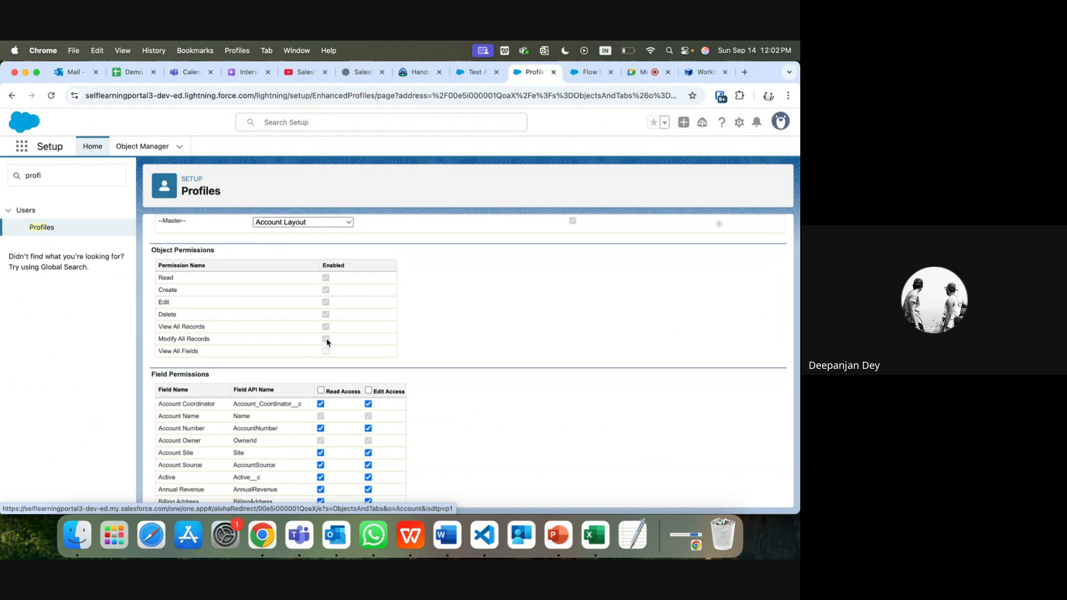
left_click(645, 73)
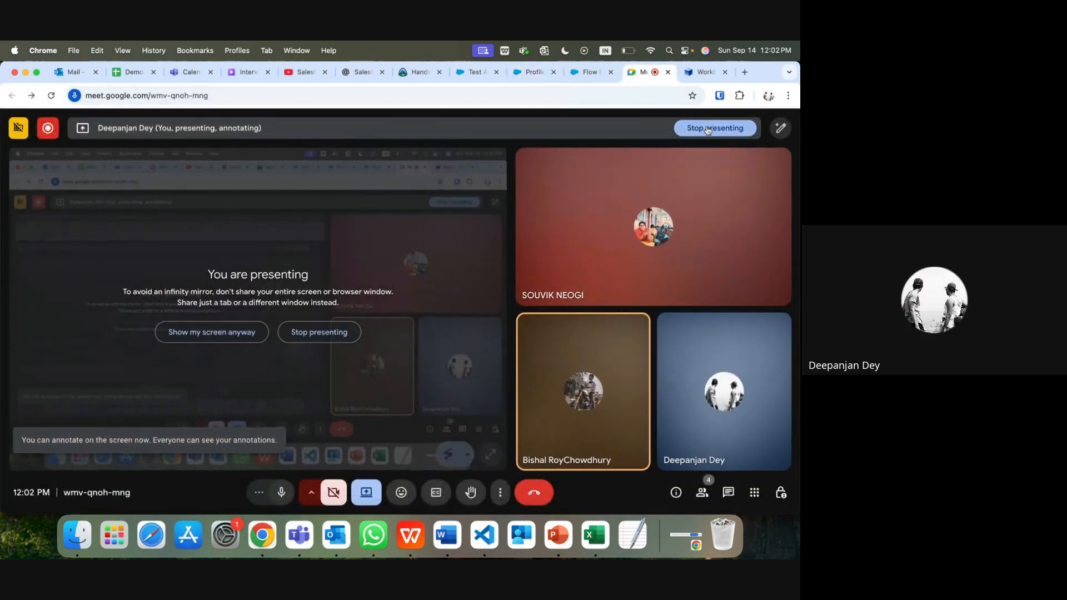
left_click(707, 129)
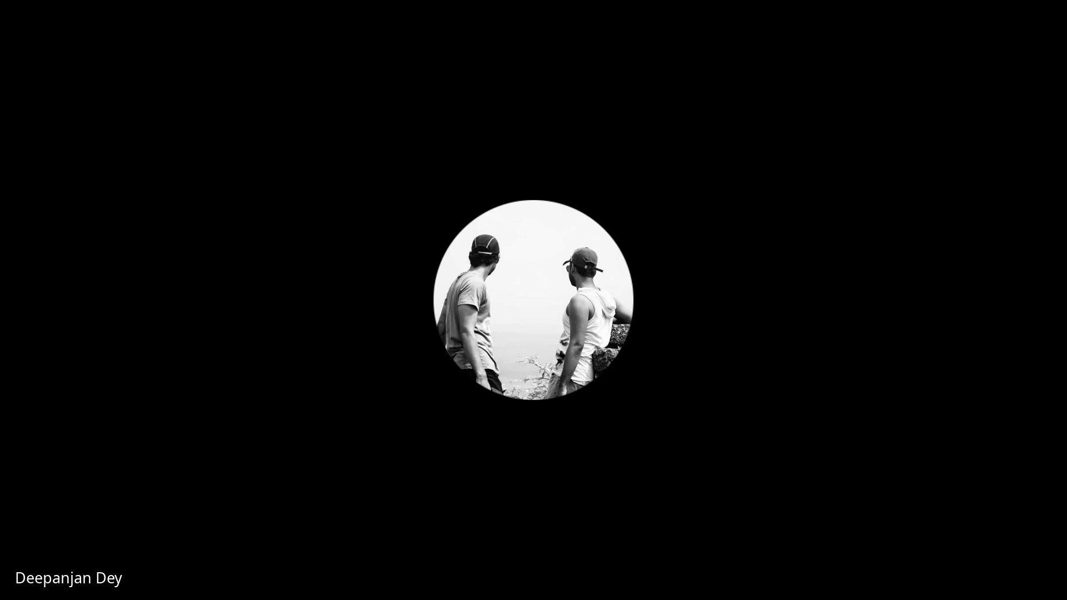